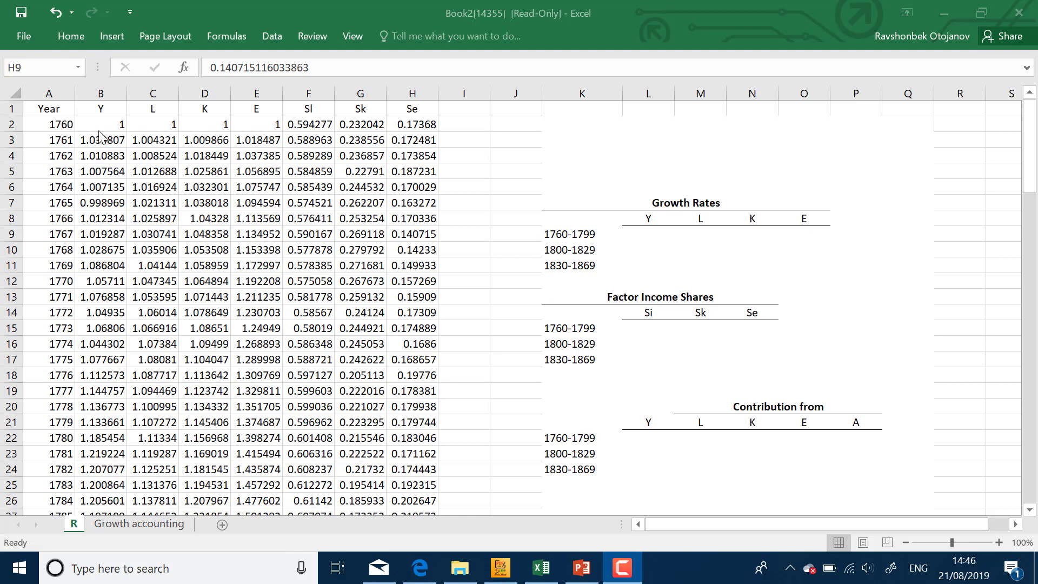
Examine the Year column from its first row to its last row
left_click(56, 127)
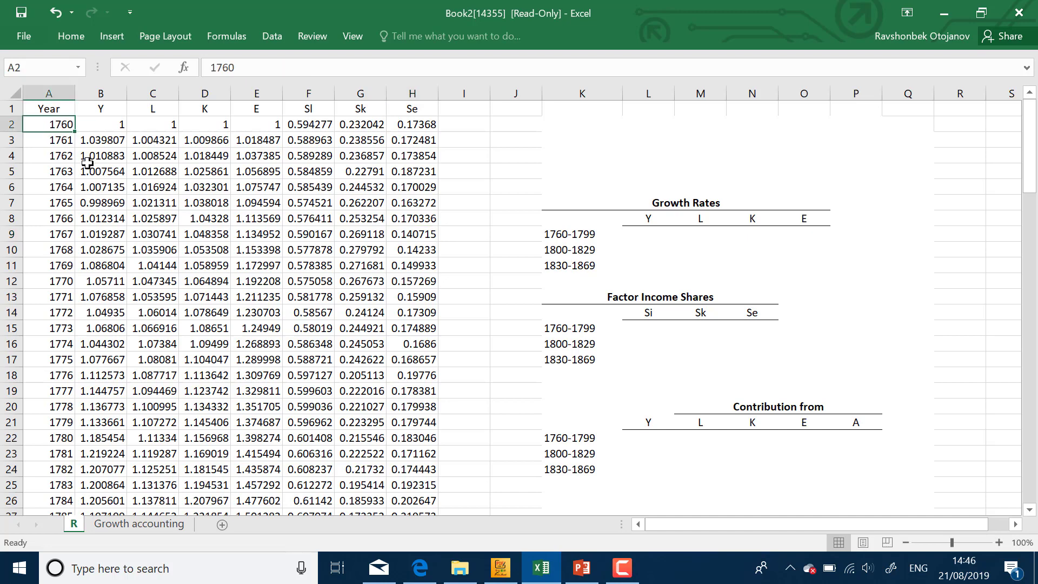
scroll(60, 251, "down", 20)
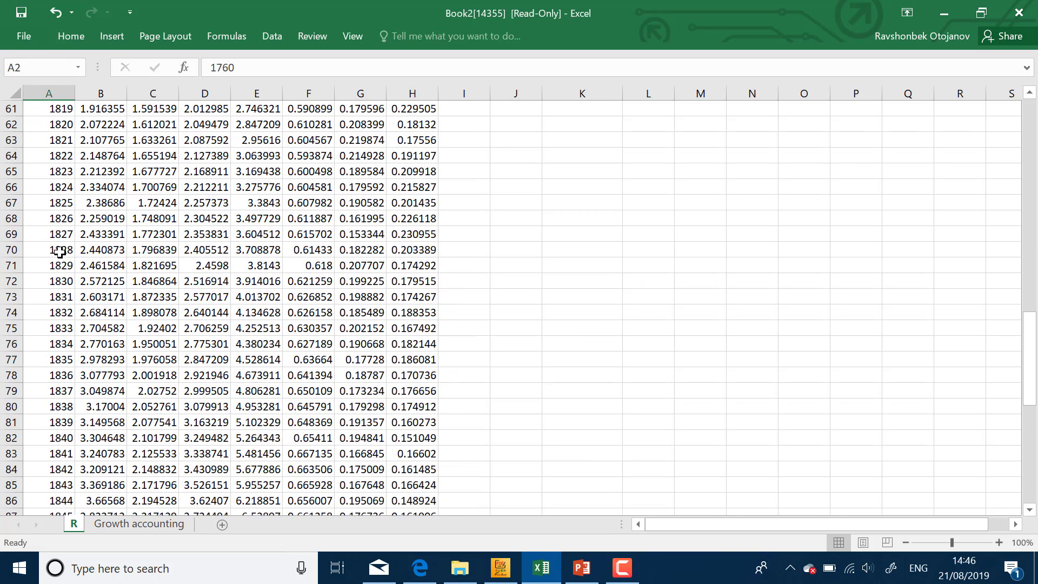
scroll(60, 251, "down", 13)
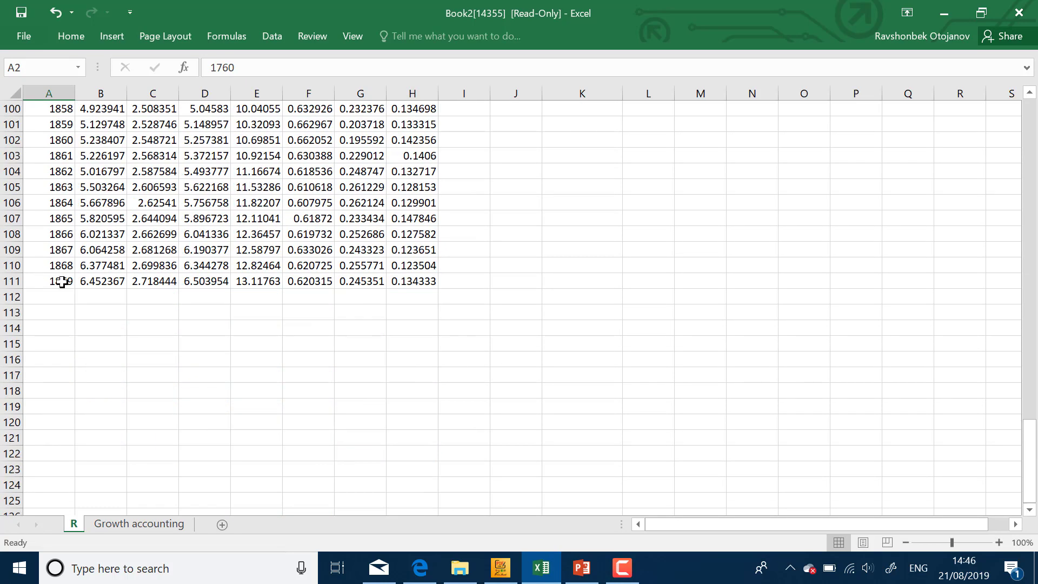
scroll(62, 281, "up", 20)
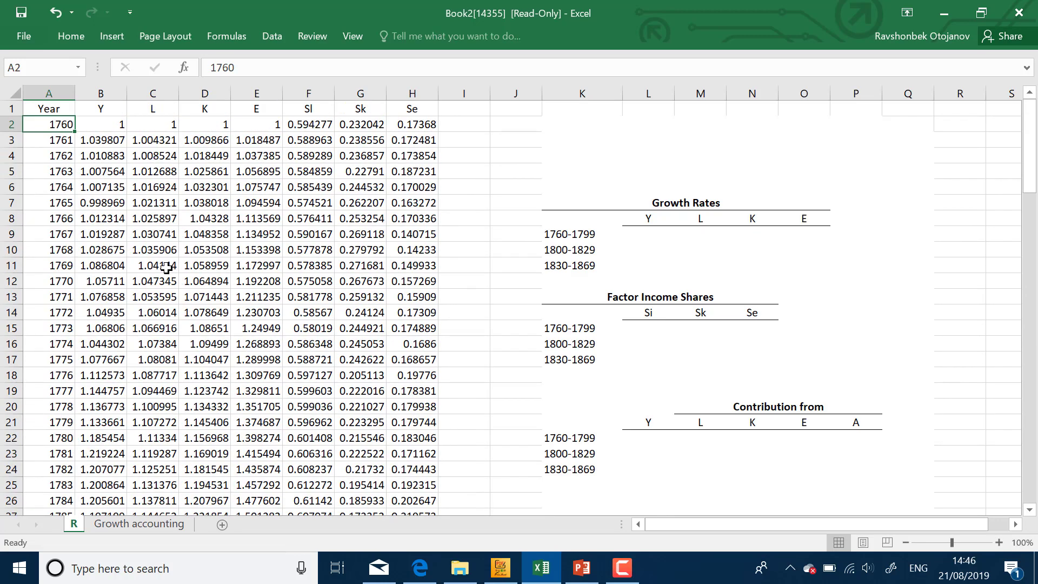
Examine the Y, L, K and E columns and the factor share columns Sl, Sk and Se
left_click(113, 89)
left_click(112, 111)
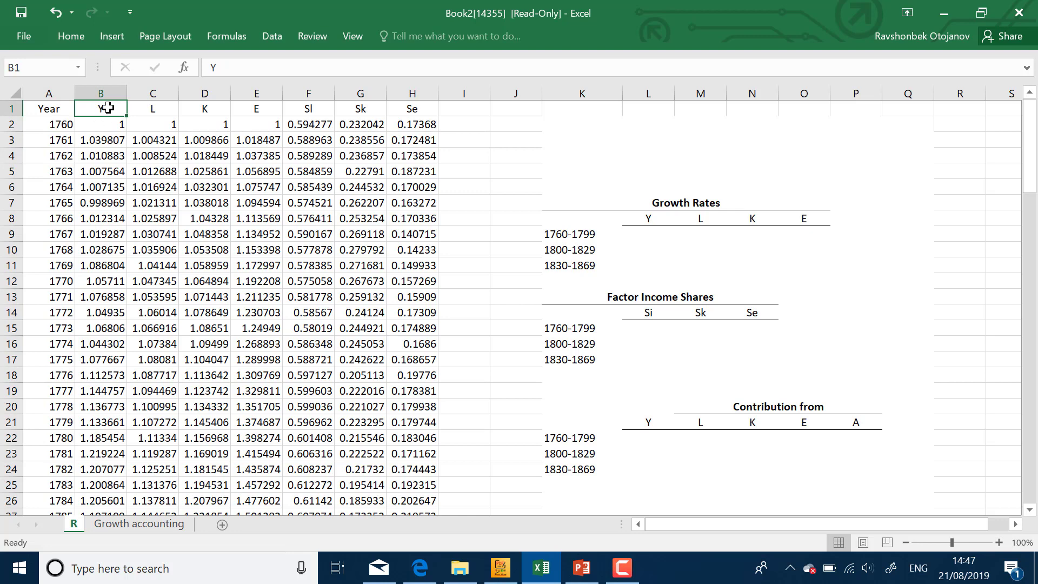
left_click(162, 92)
left_click(164, 109)
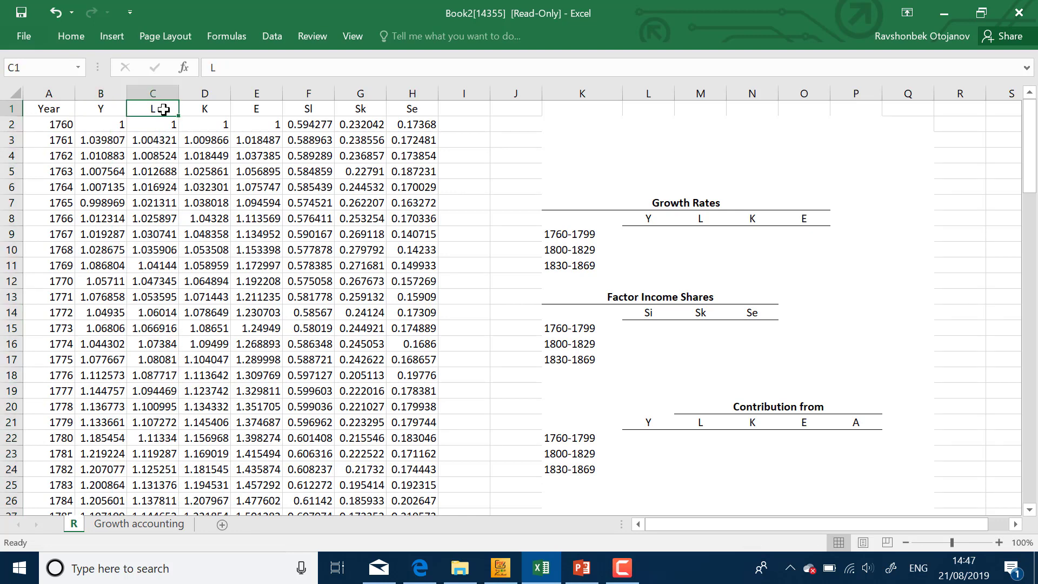
left_click(205, 92)
left_click(204, 108)
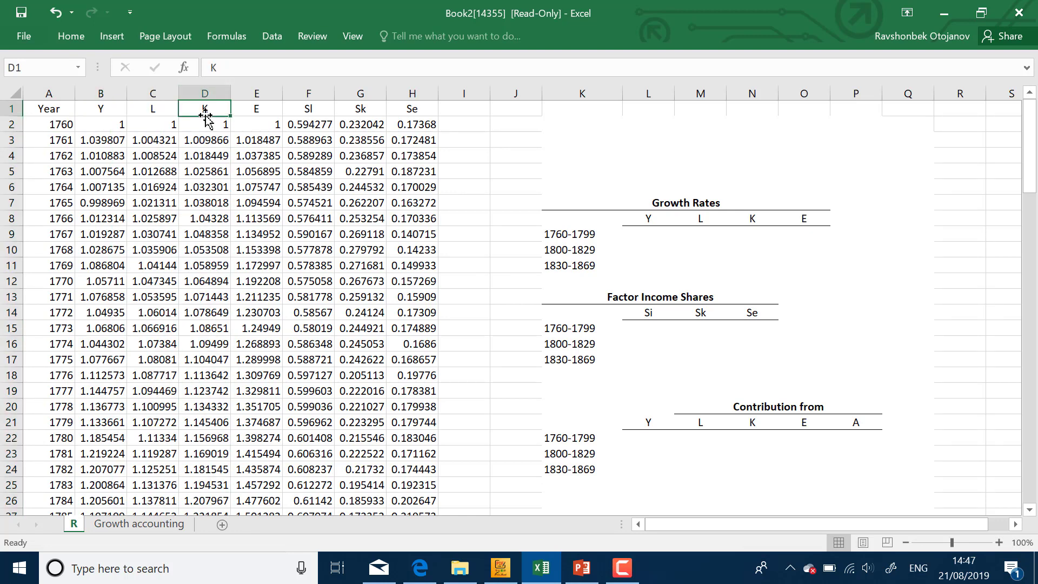
left_click(258, 92)
left_click(260, 109)
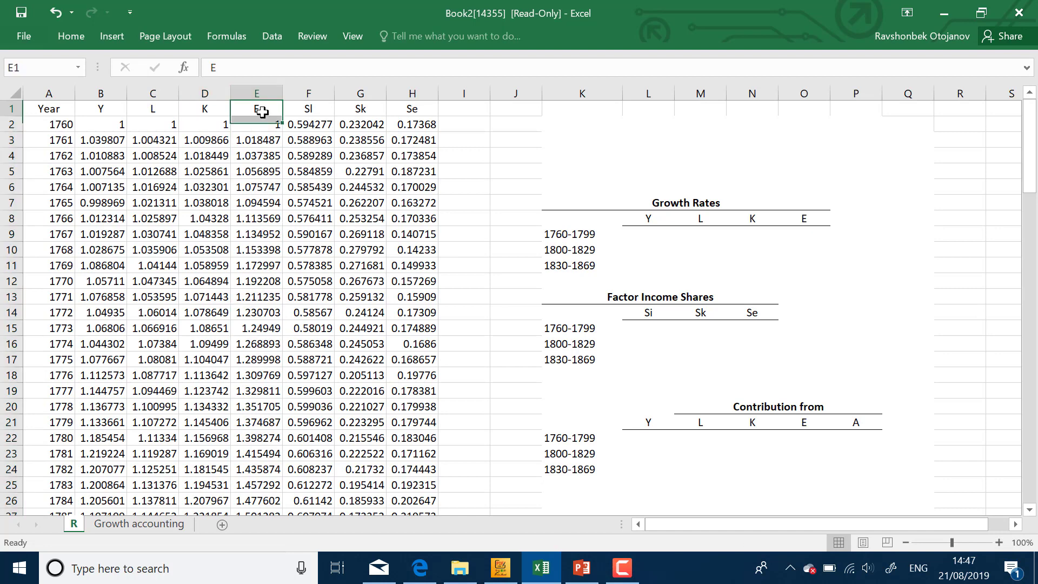
left_click(305, 109)
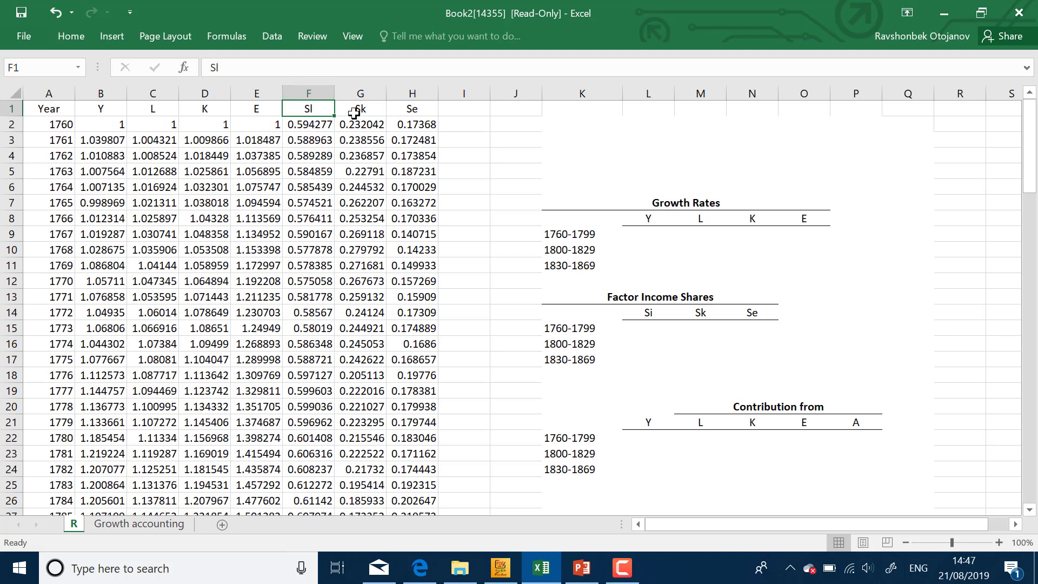
left_click_drag(411, 93, 311, 93)
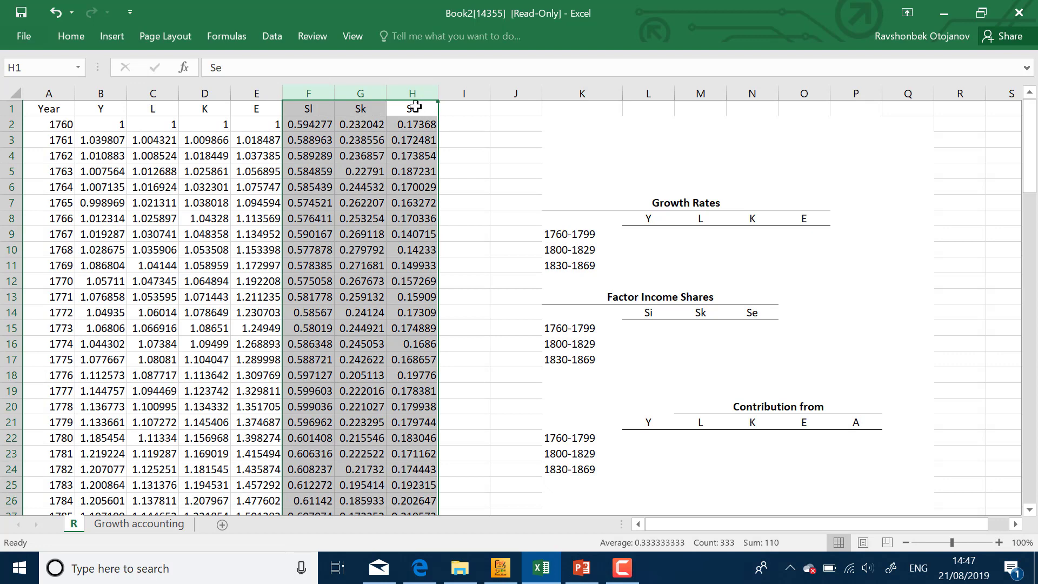
left_click_drag(412, 95, 104, 109)
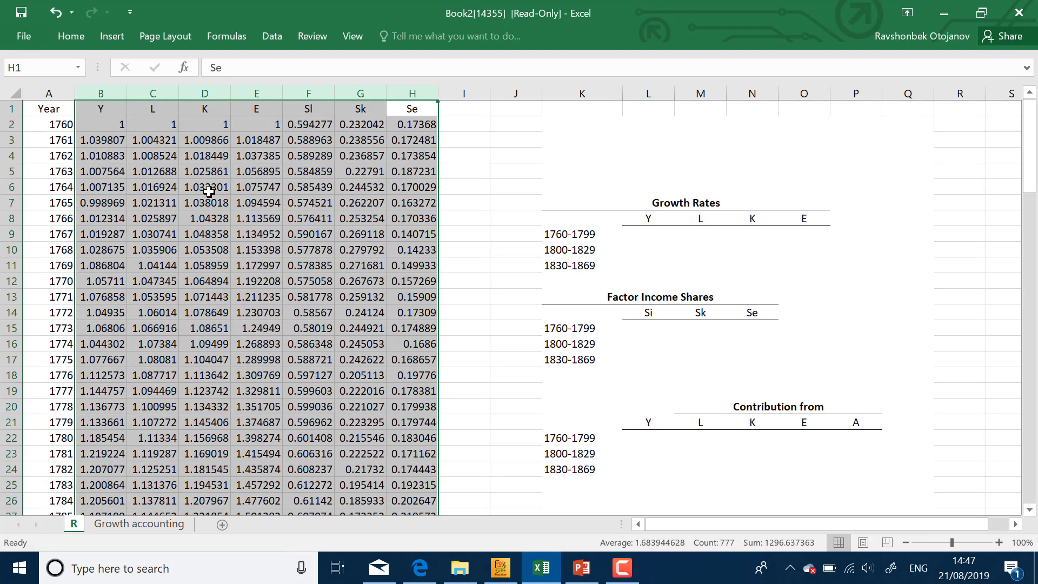
Review the Y, L, K and E index values across all years of the data table
left_click(114, 127)
left_click_drag(133, 124, 268, 520)
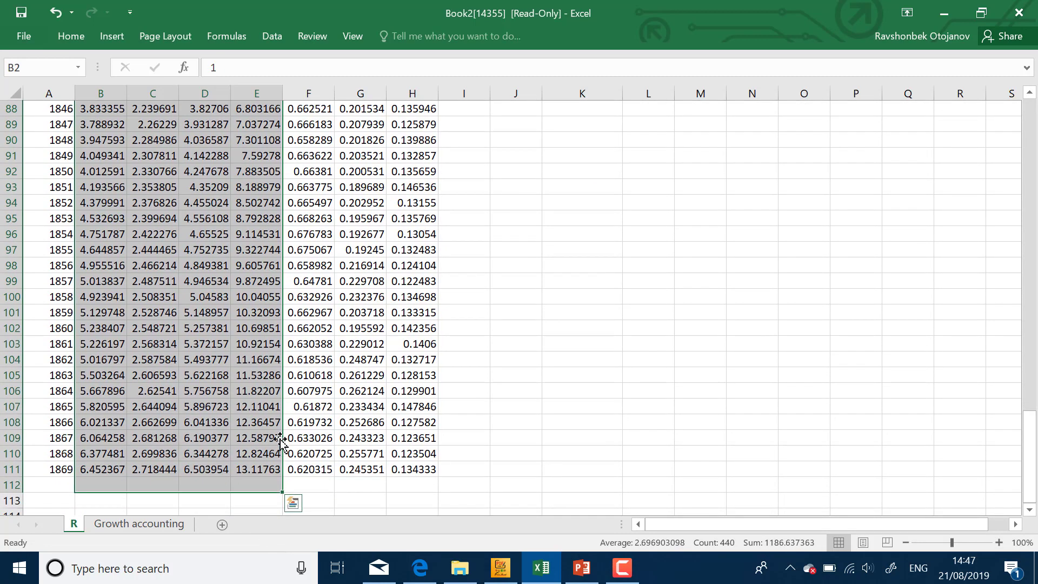
scroll(270, 476, "up", 20)
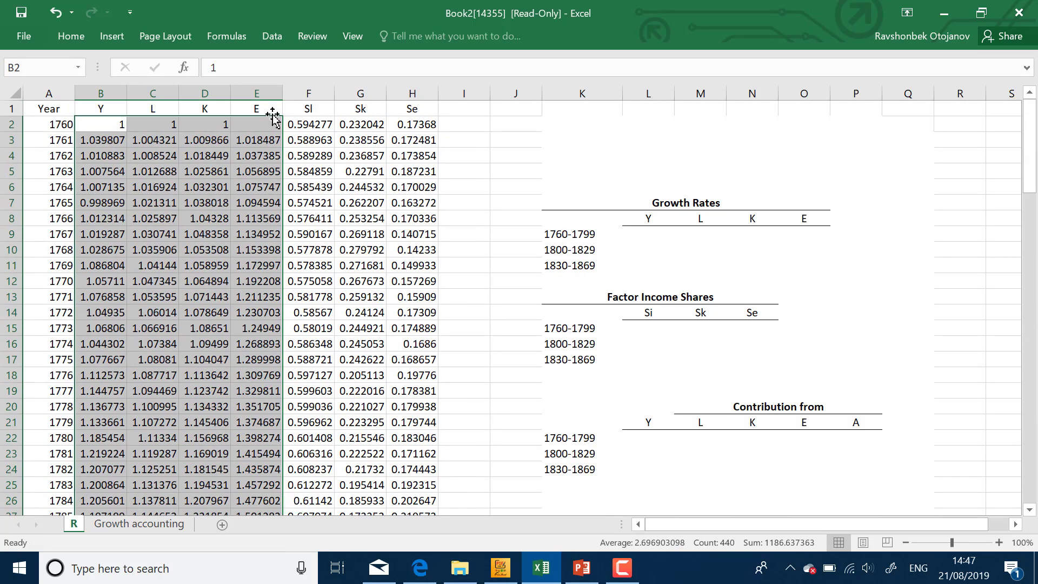
left_click_drag(271, 93, 104, 112)
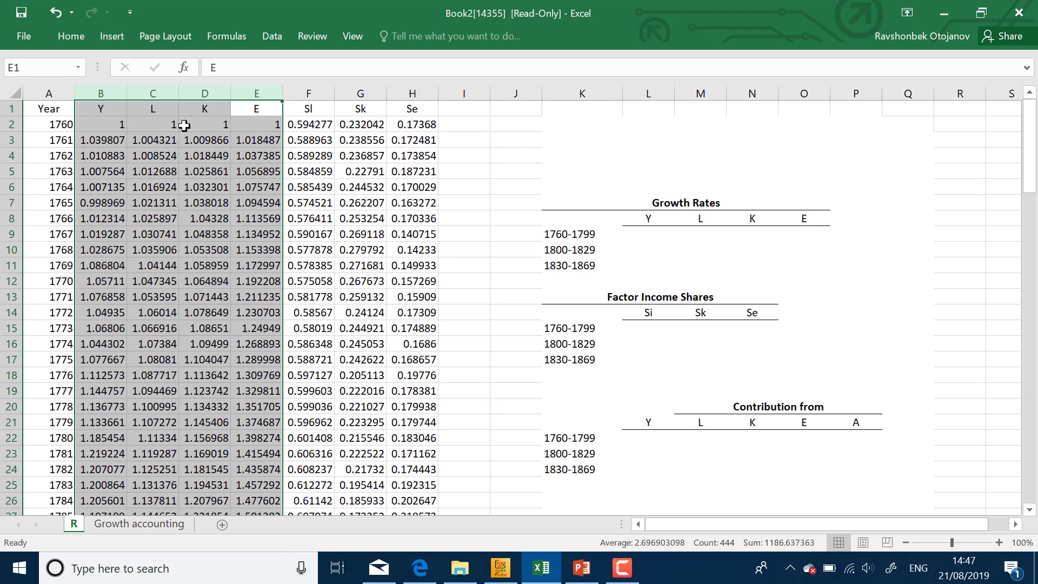
left_click_drag(54, 94, 252, 97)
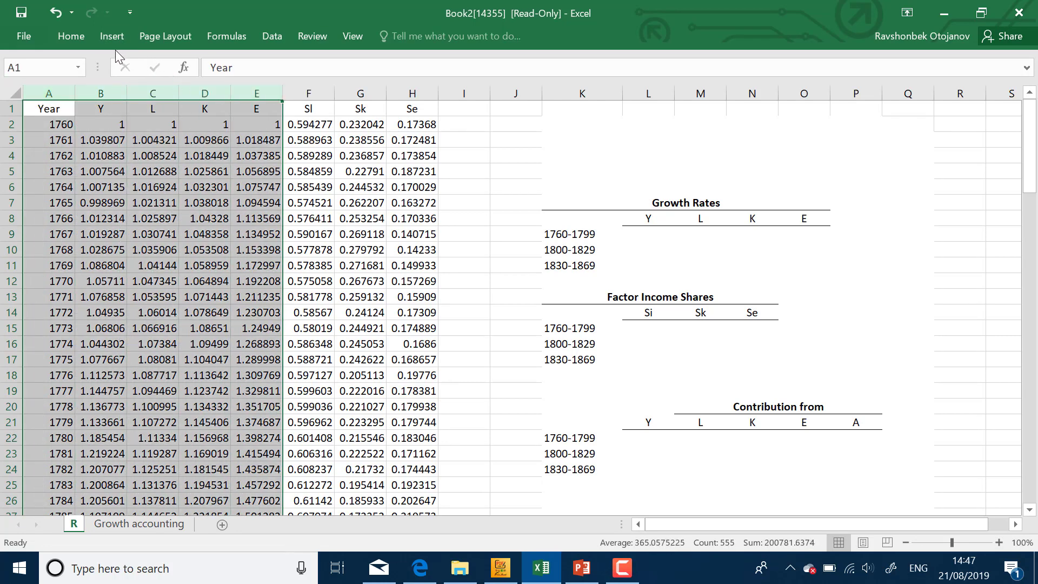
left_click_drag(59, 93, 254, 88)
left_click(110, 38)
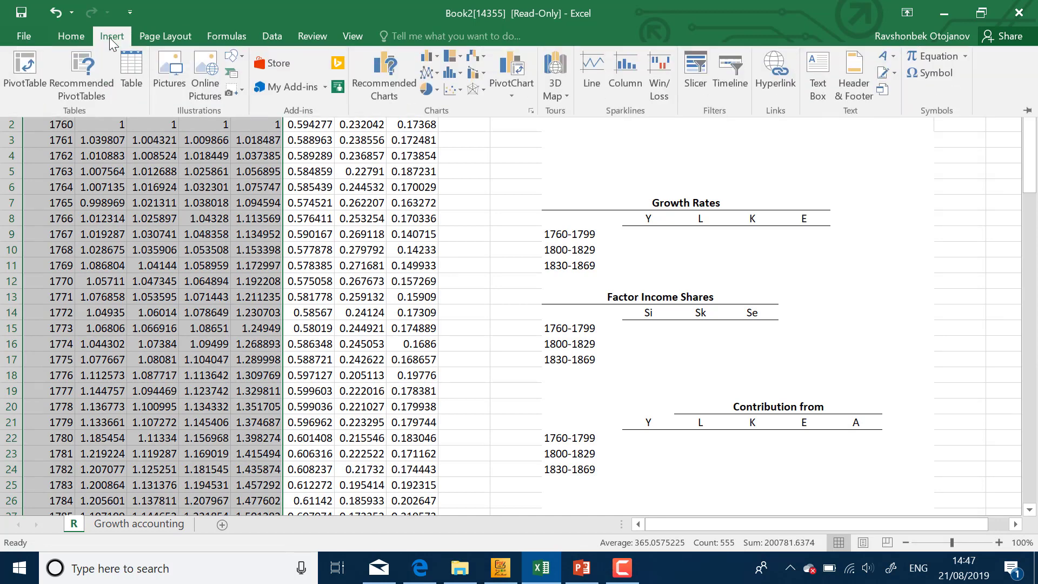
left_click(436, 72)
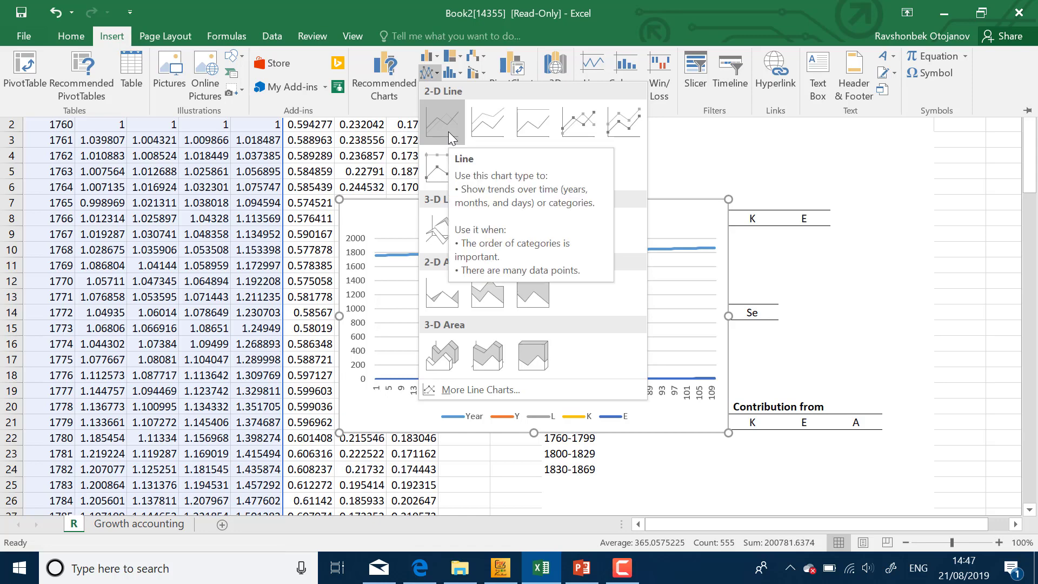
left_click(120, 200)
left_click(150, 214)
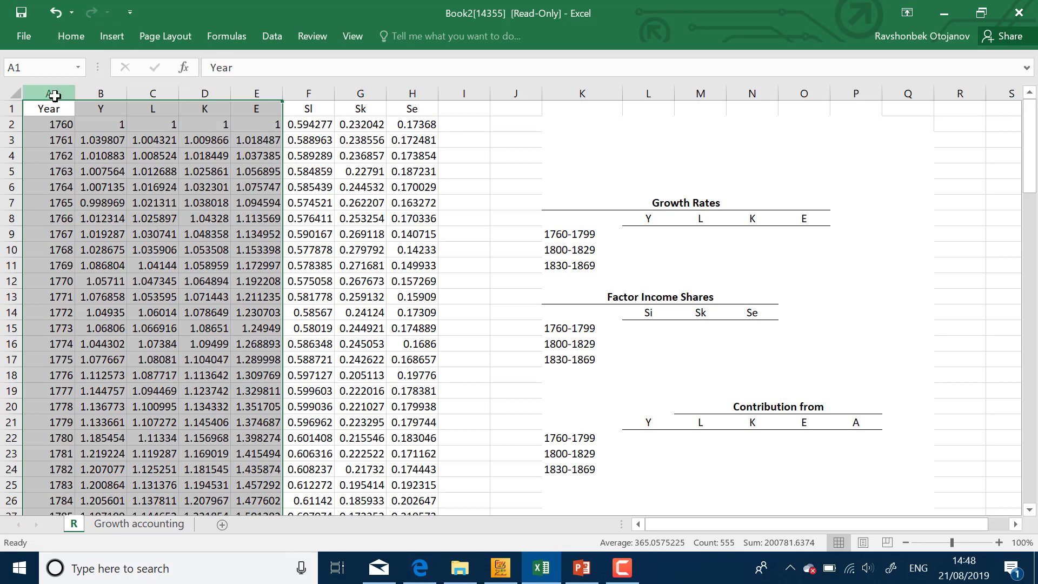
Insert a basic 2-D line chart of the whole data table and move it clear of the data columns
left_click(50, 93)
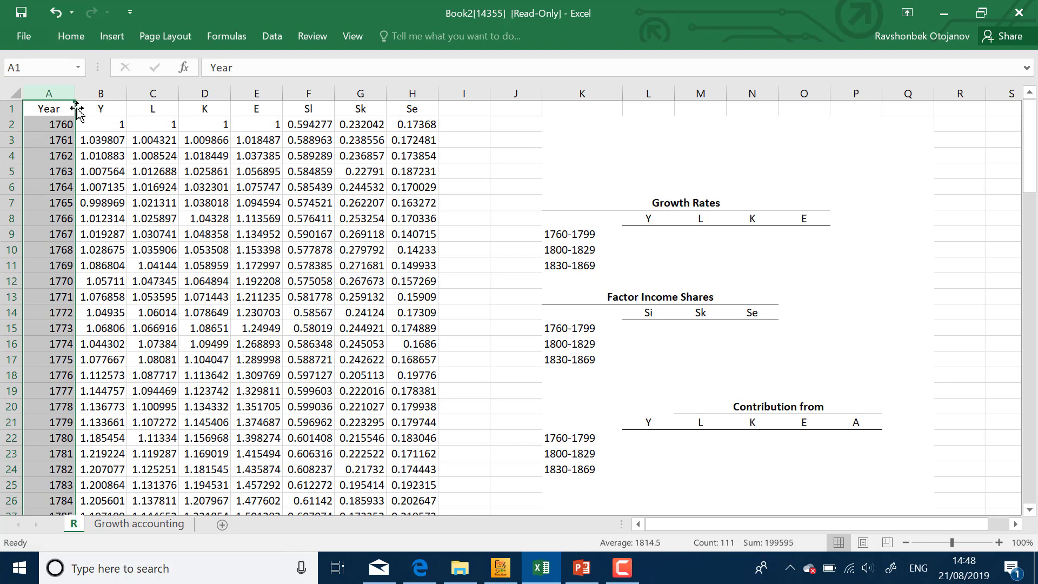
left_click(136, 122)
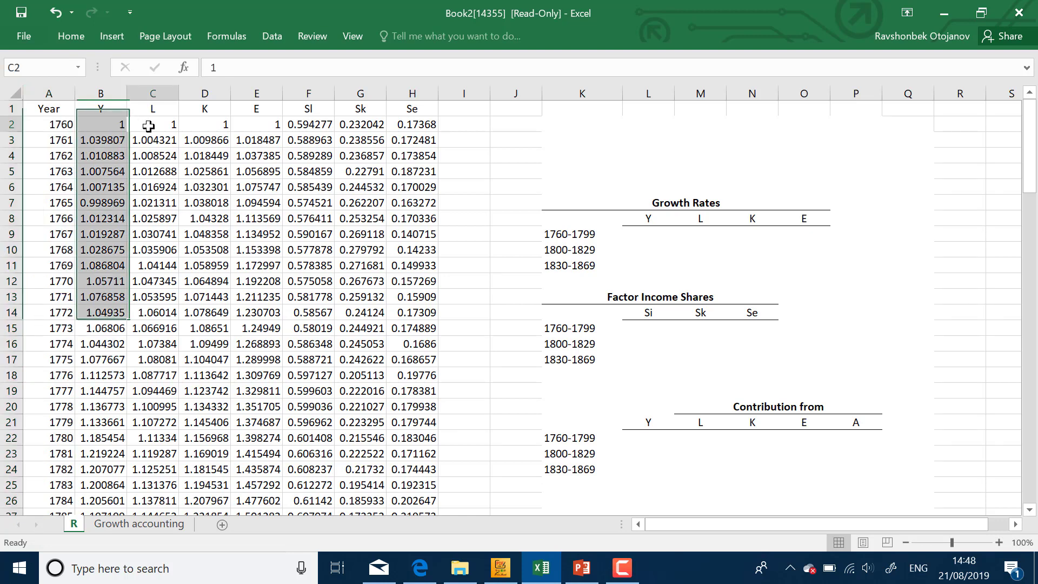
left_click(111, 36)
left_click(436, 73)
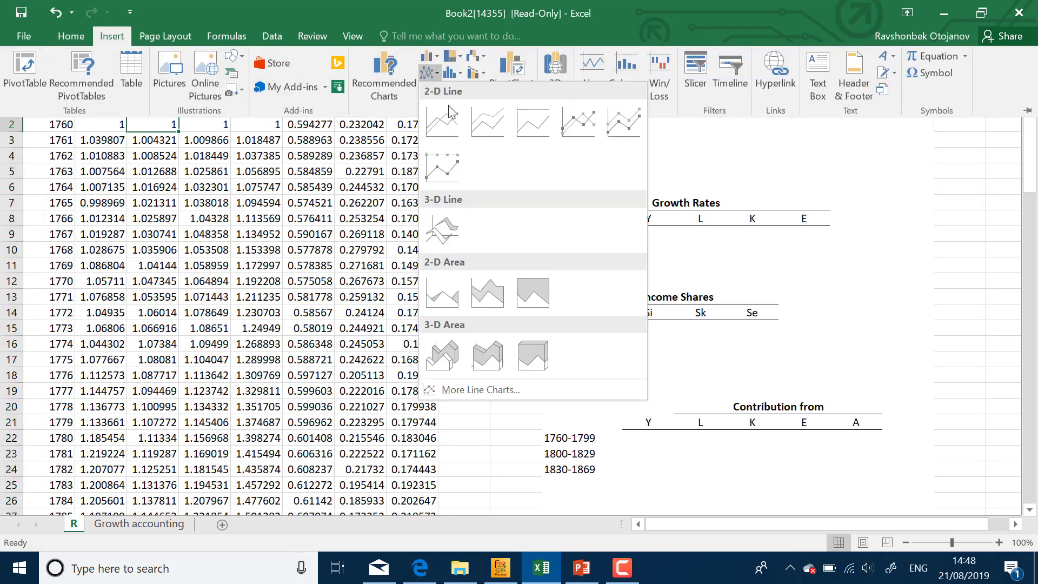
left_click(451, 127)
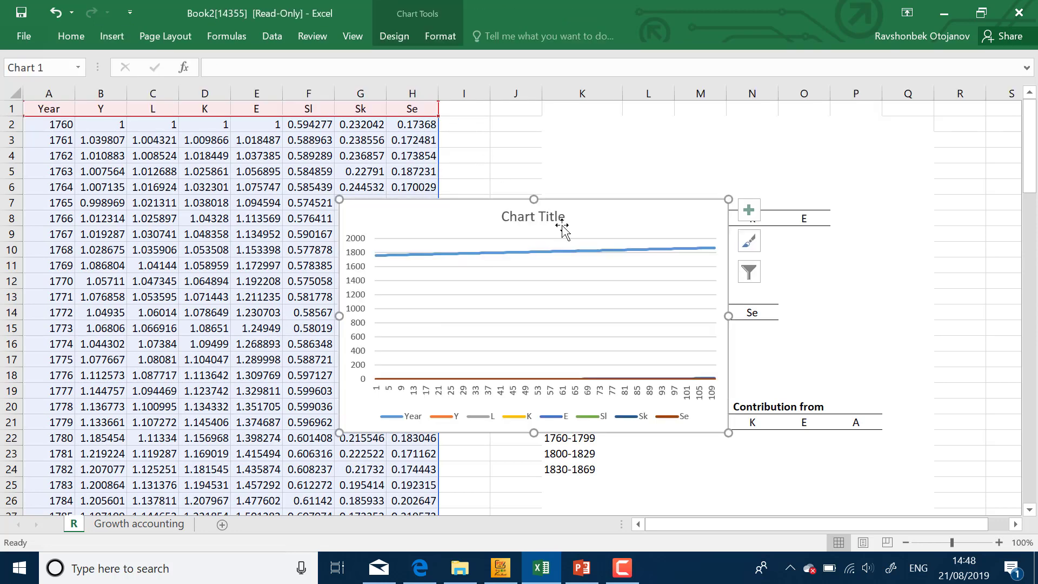
left_click_drag(562, 205, 697, 144)
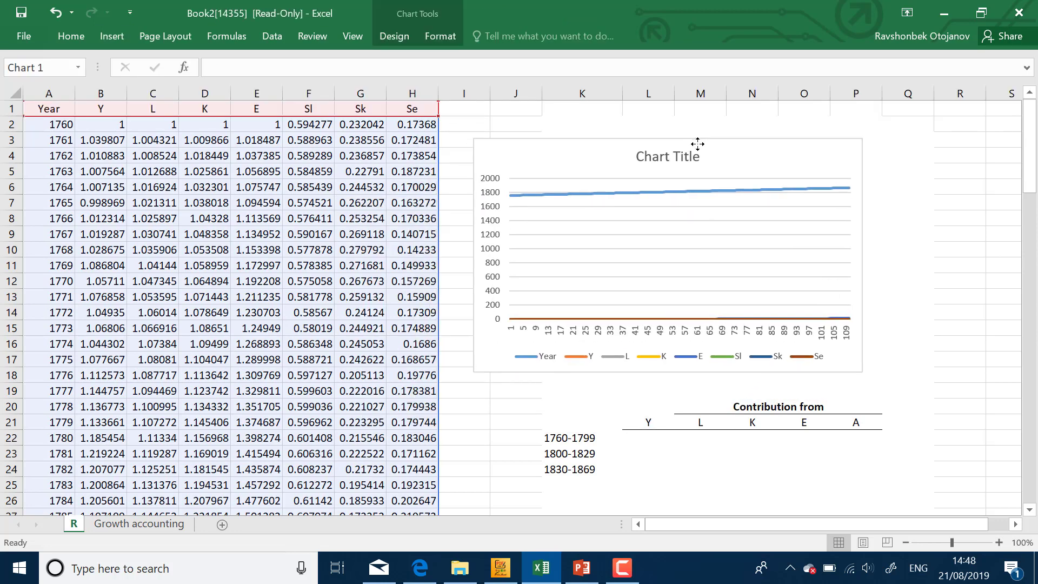
Remove the Year, Se, Sk and Sl series from the chart, keeping only Y, L, K and E
left_click(721, 190)
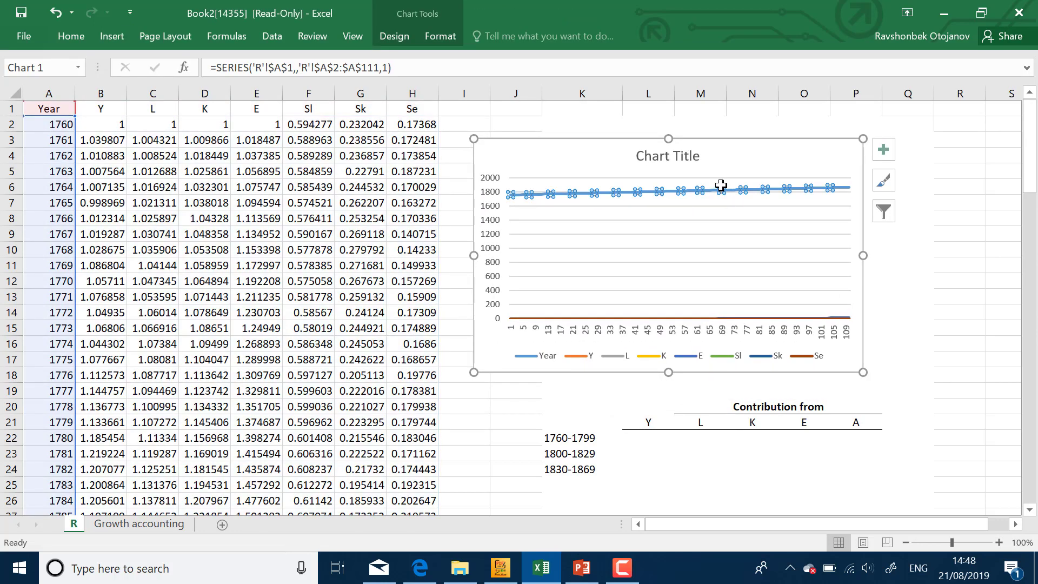
key("Delete")
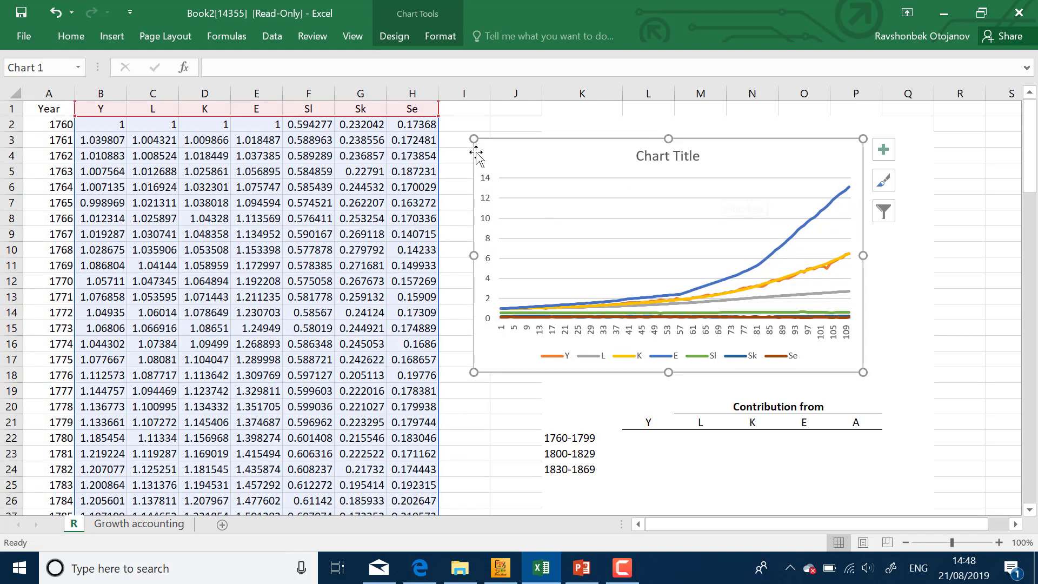
left_click(818, 317)
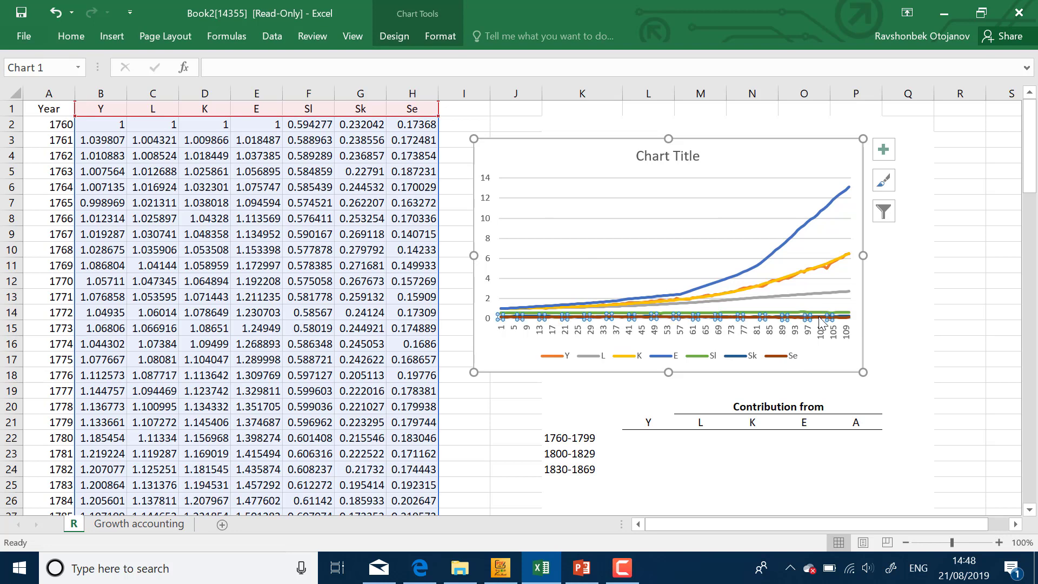
key("Delete")
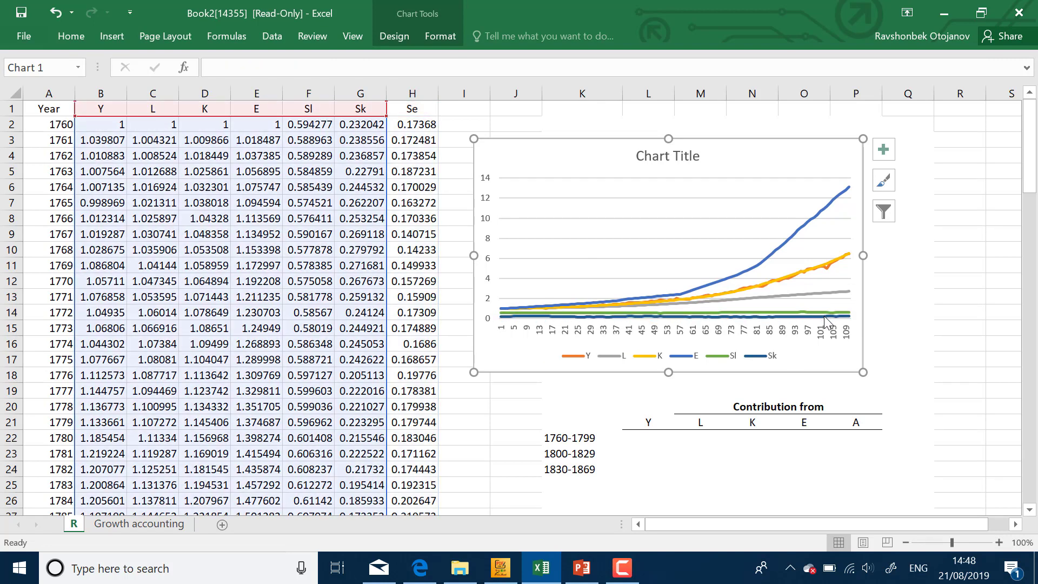
left_click(824, 316)
key("Delete")
left_click(829, 313)
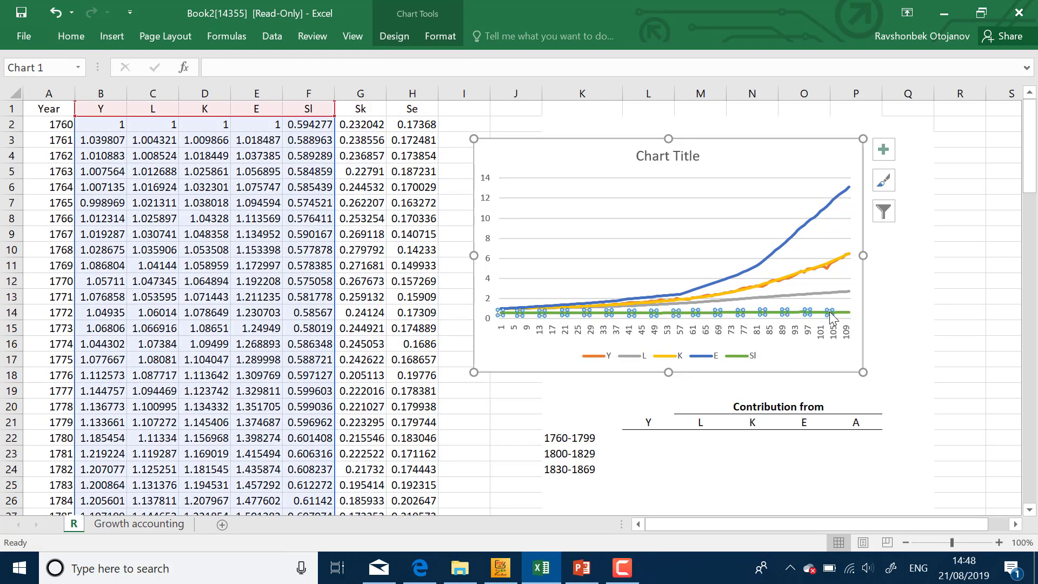
key("Delete")
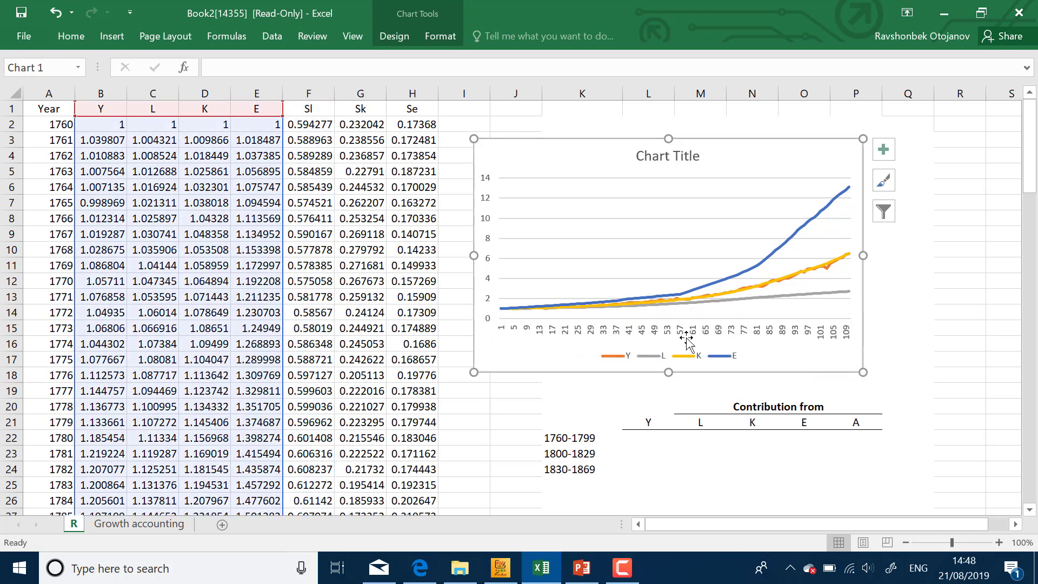
Set the chart's horizontal axis labels to the years in A2:A111 of sheet R
right_click(709, 212)
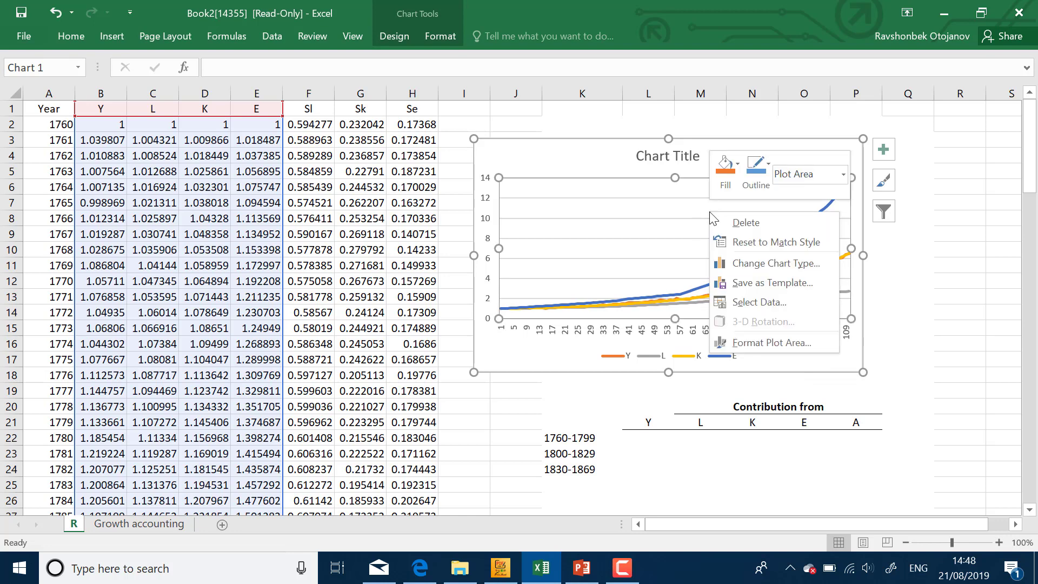
left_click(757, 300)
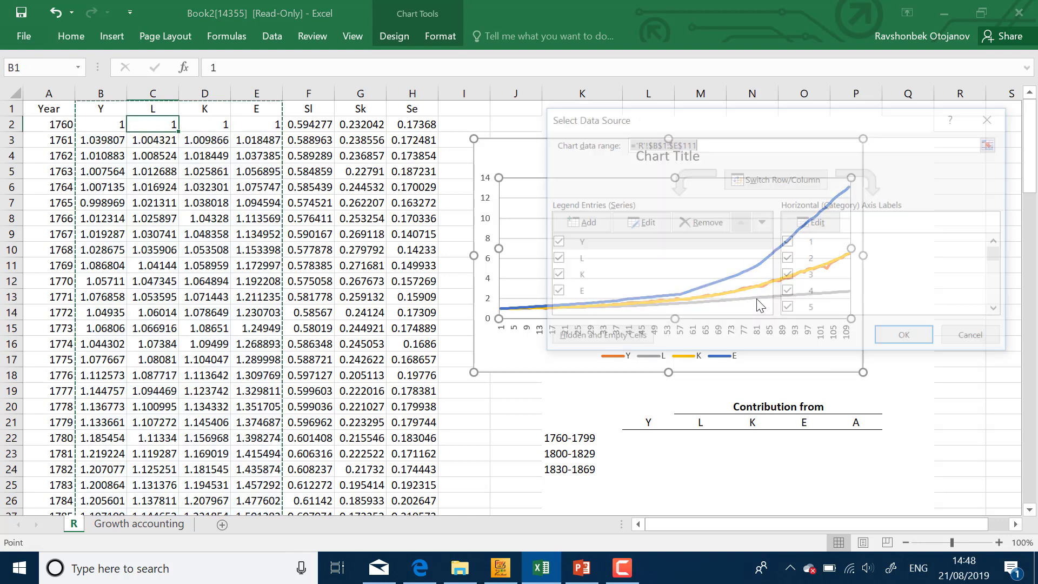
left_click(817, 225)
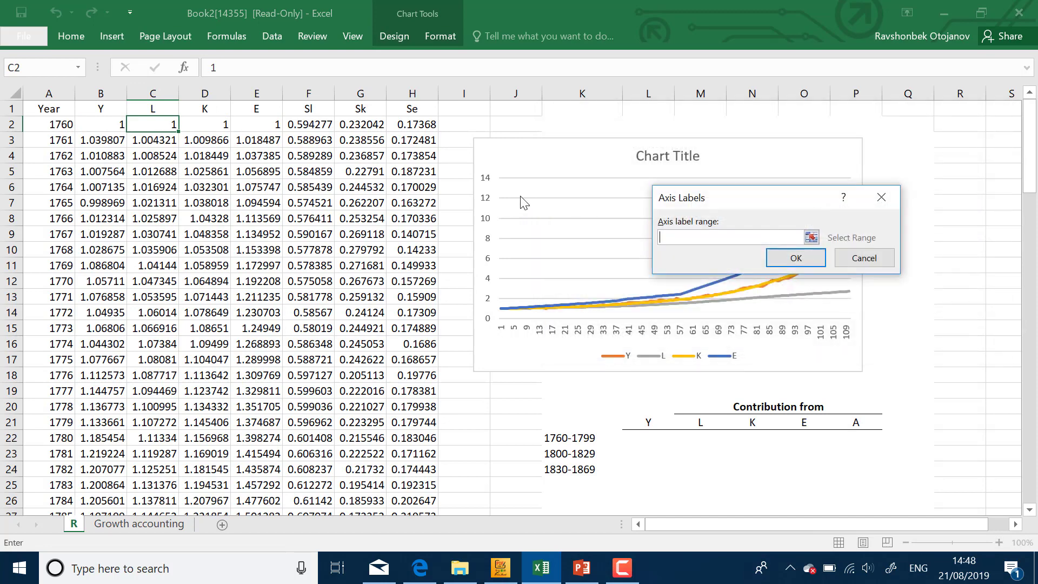
left_click_drag(64, 130, 72, 497)
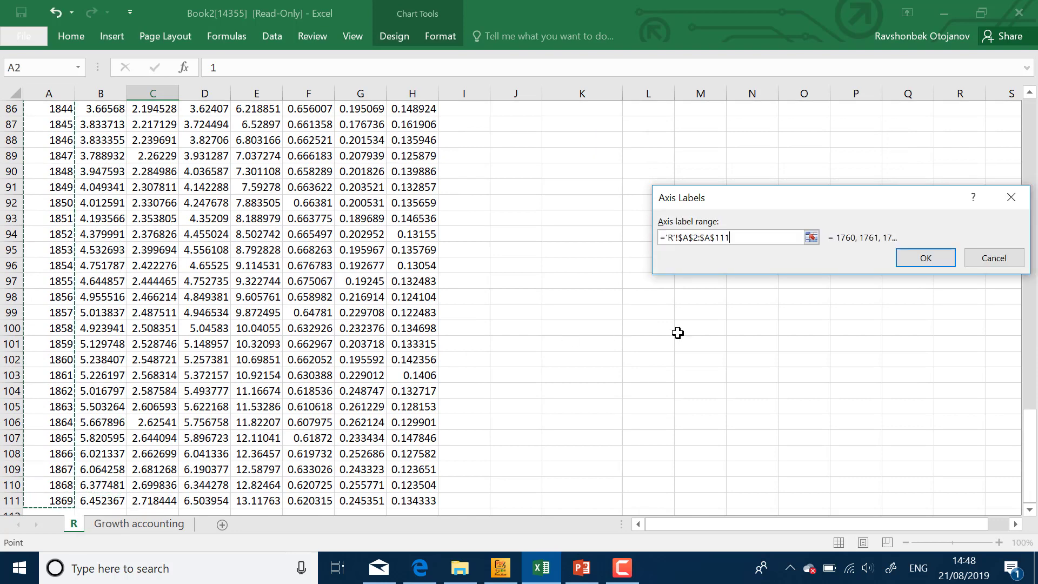
left_click(933, 260)
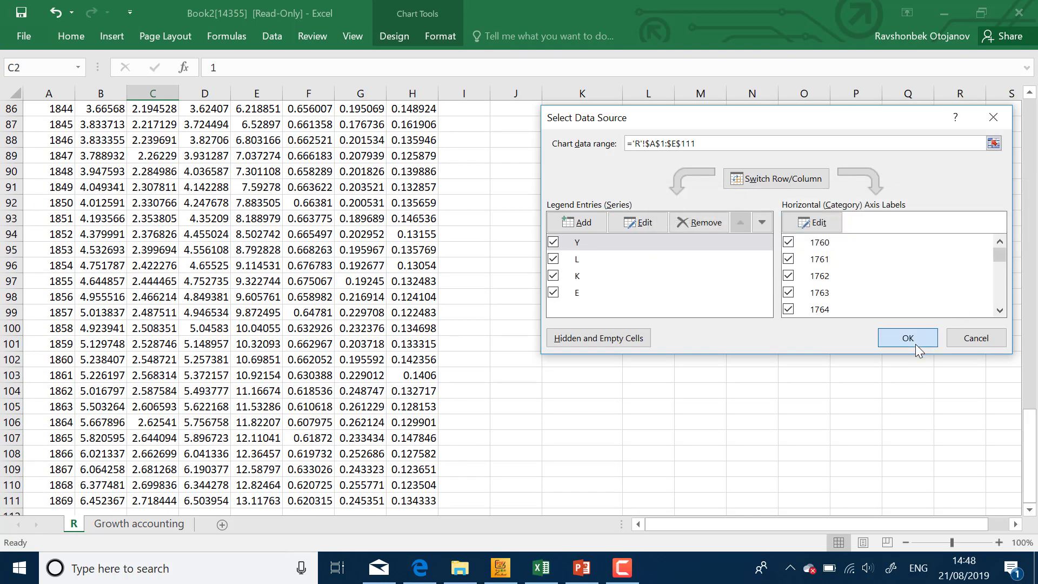
left_click(925, 340)
left_click_drag(1014, 329, 1008, 91)
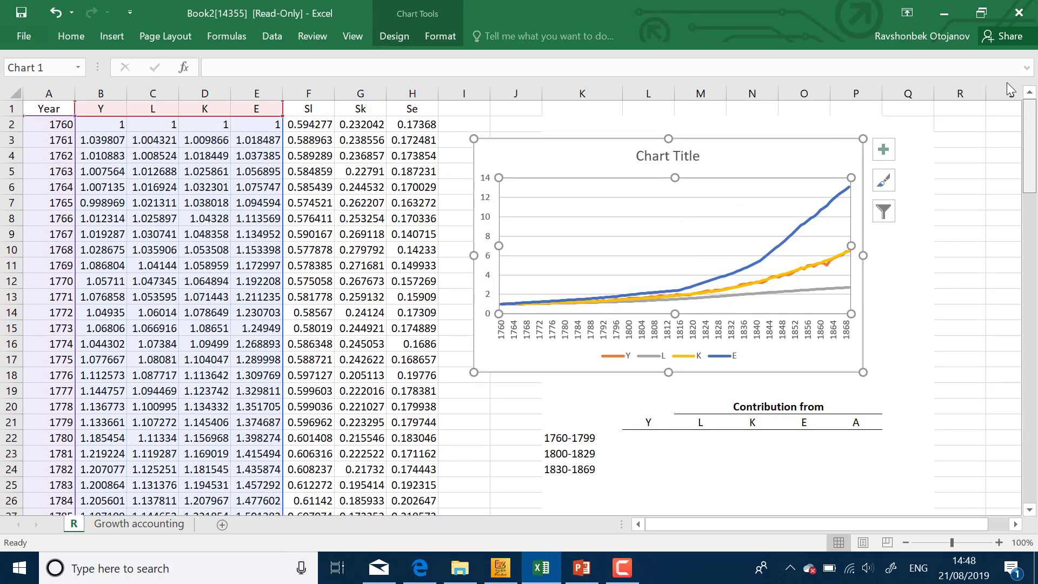
Enlarge the line chart to span columns F to Q and inspect the Y, L, K and E curves
left_click_drag(474, 141, 320, 108)
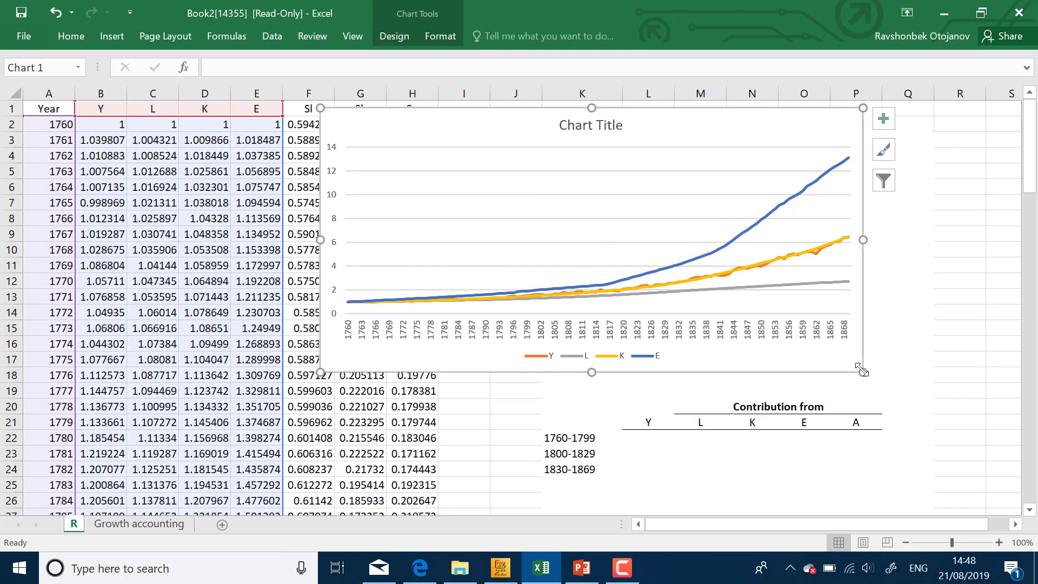
left_click_drag(862, 371, 906, 393)
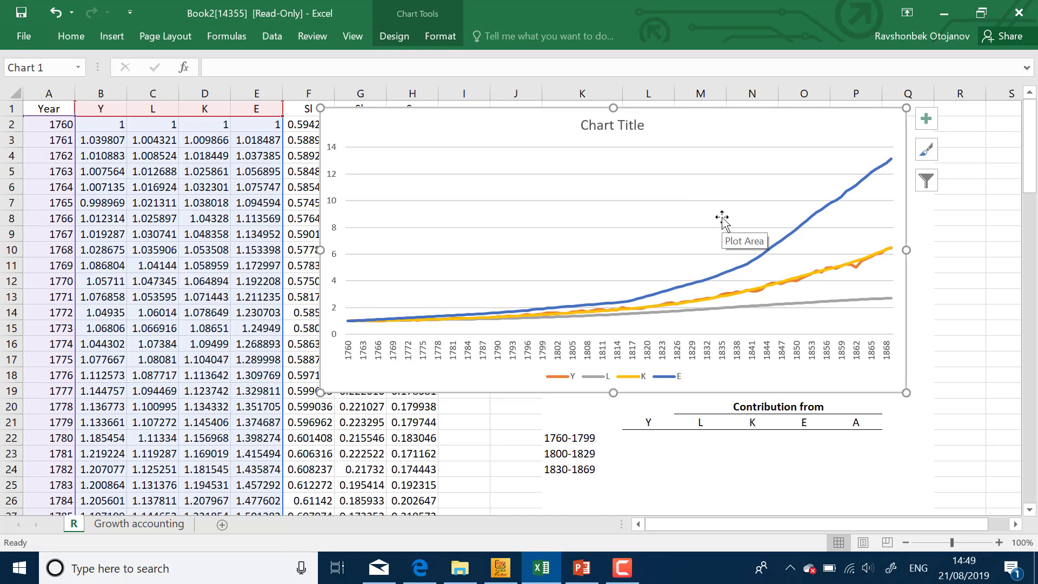
left_click(839, 254)
key("Delete")
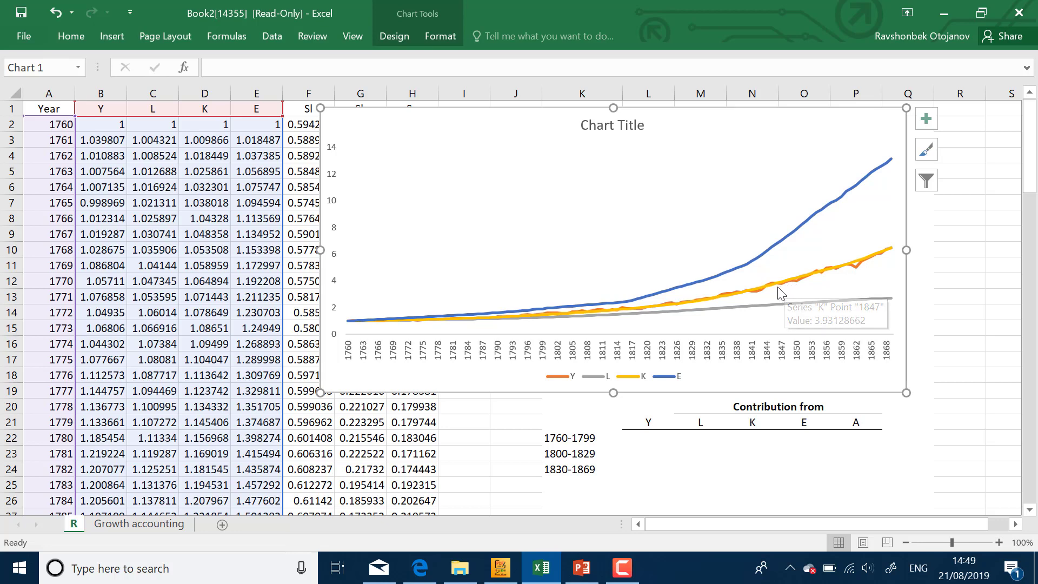
mouse_move(762, 290)
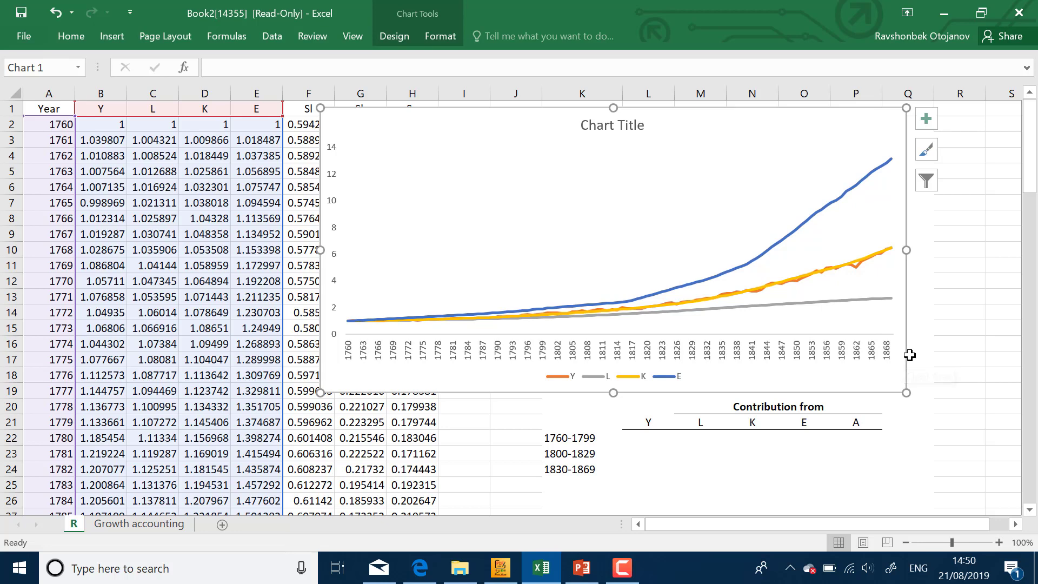
Delete the line chart from sheet R and switch to the Growth Accounting slide in PowerPoint
key("Delete")
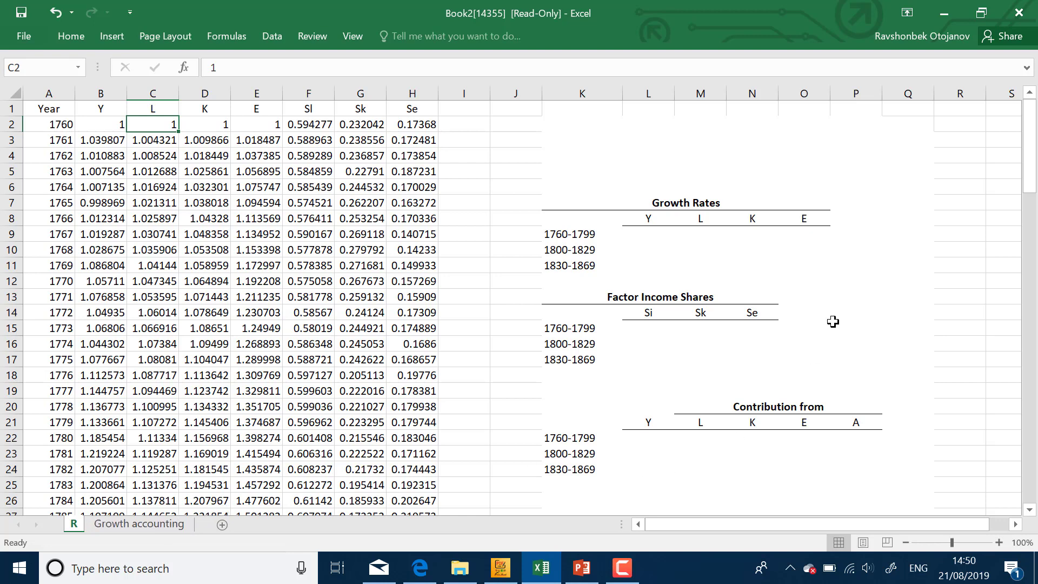
left_click(582, 567)
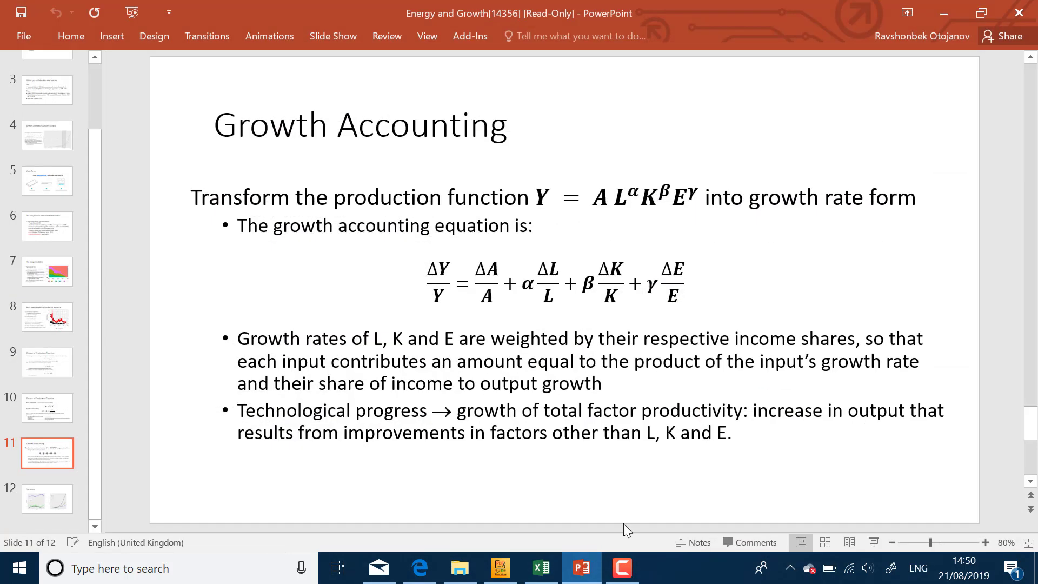
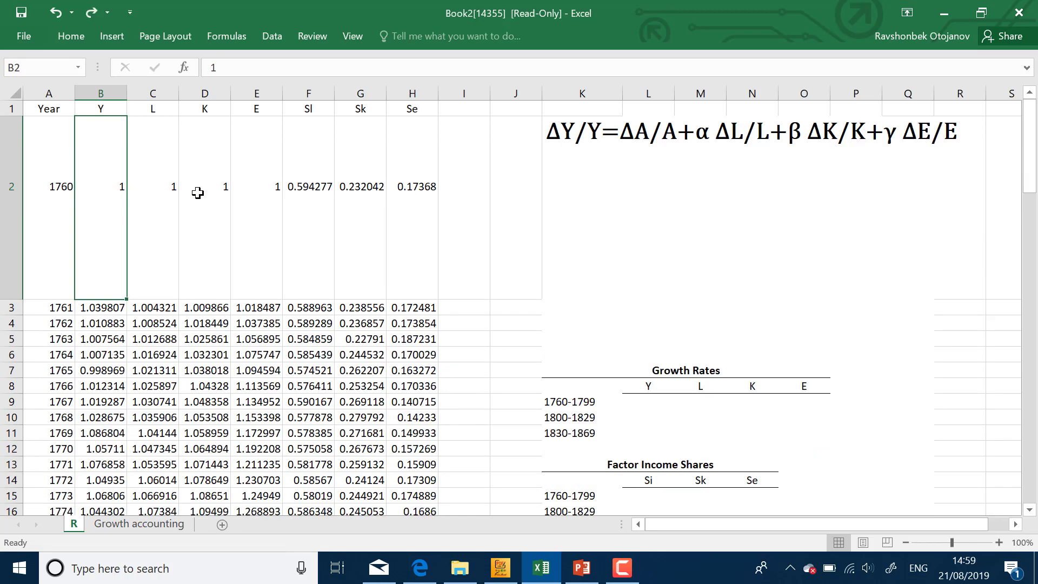
Undo the insertion of the growth accounting equation in K2 of sheet R
key("ctrl+z")
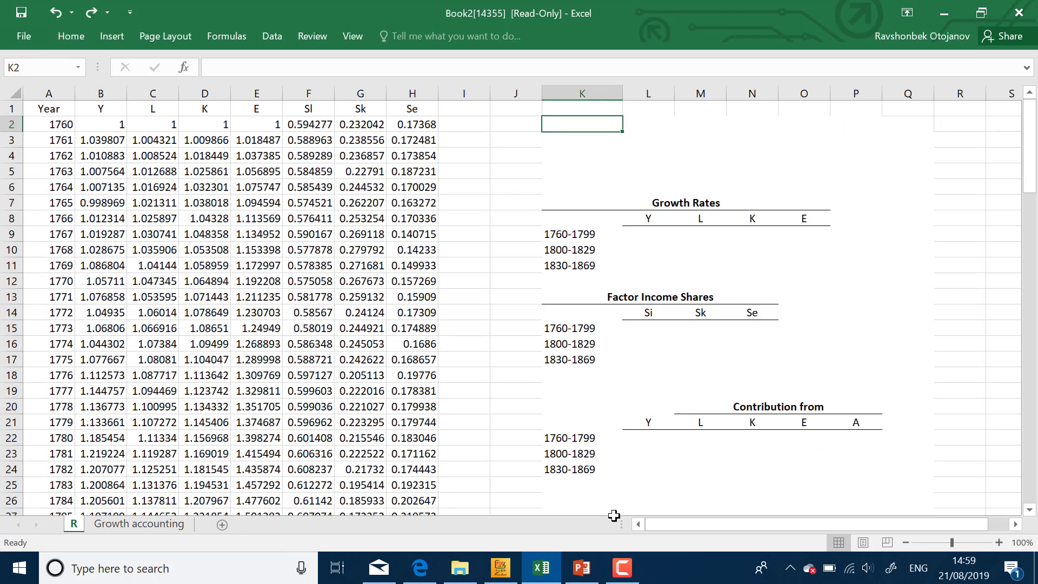
Switch to PowerPoint, examine the growth accounting equation and its β and γ weights on slide 11, and return to Excel
left_click(582, 567)
left_click(682, 309)
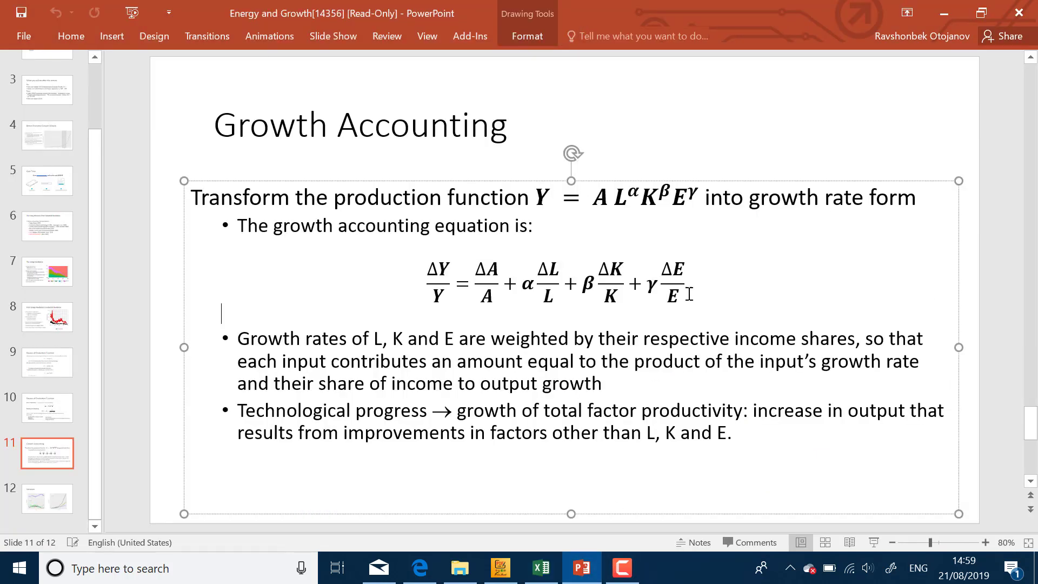
left_click_drag(688, 289, 433, 286)
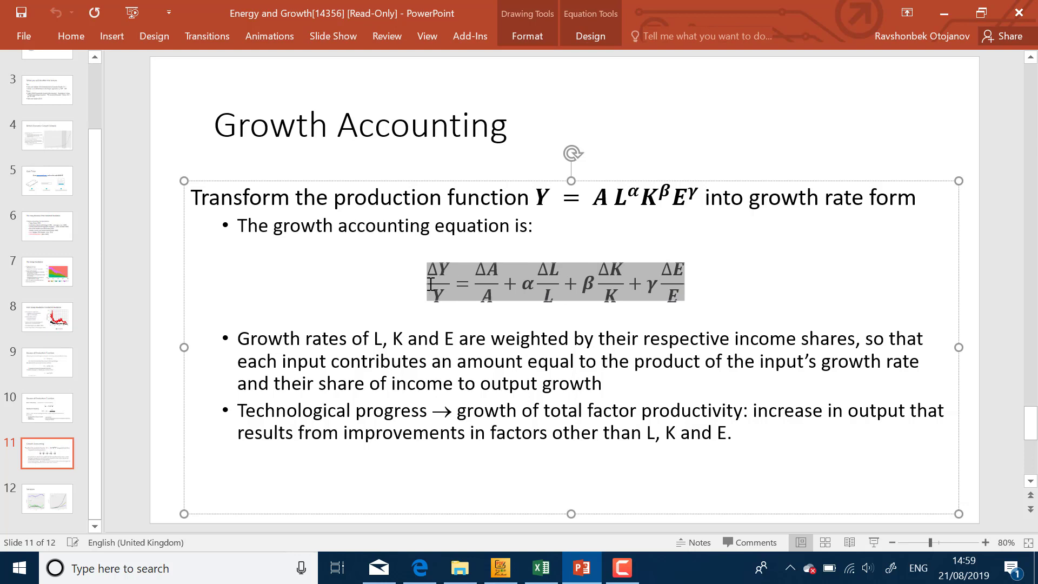
left_click(614, 360)
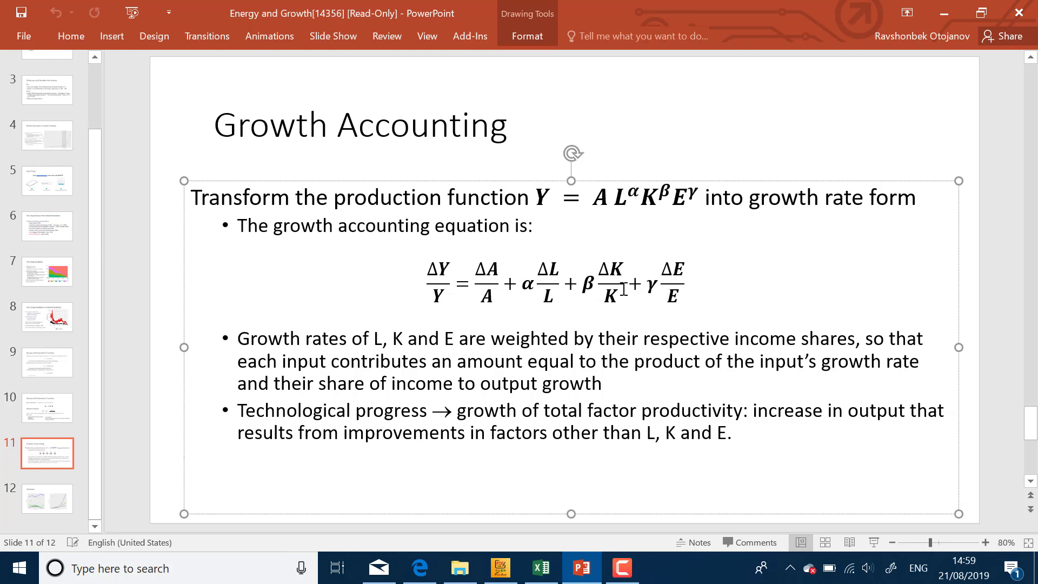
left_click_drag(593, 287, 585, 288)
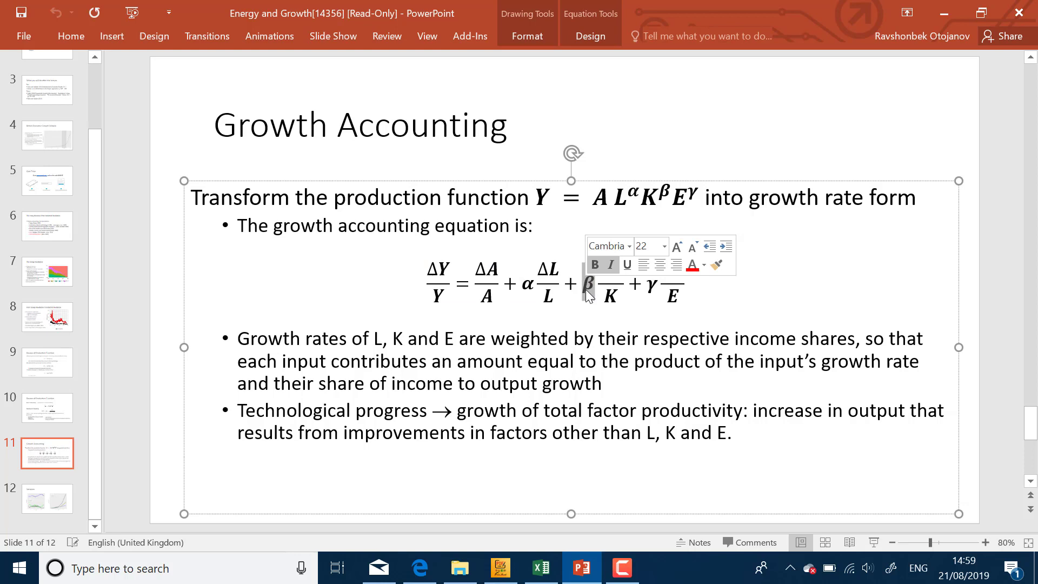
left_click(531, 287)
left_click_drag(650, 285, 658, 285)
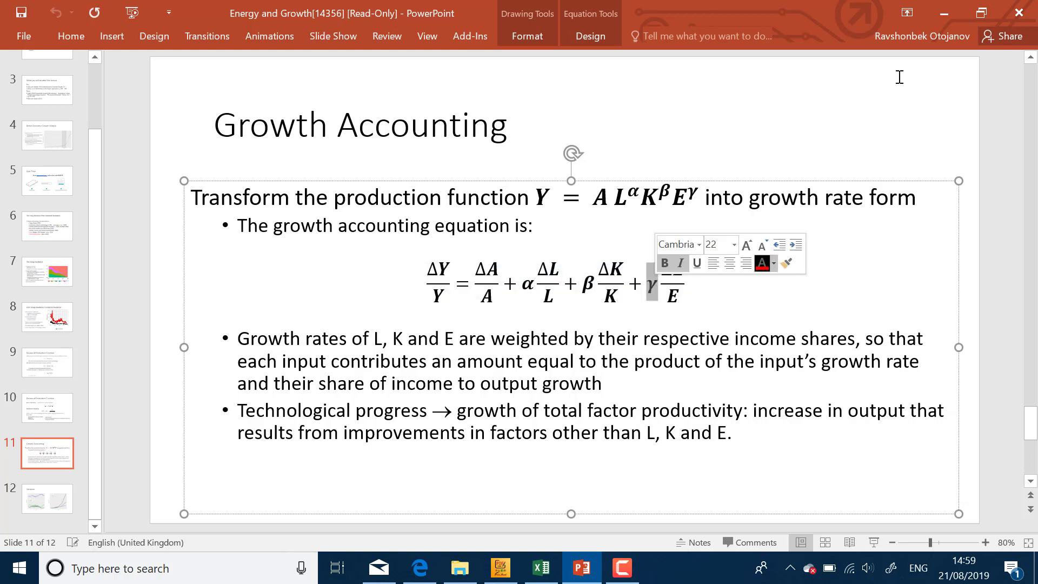
left_click(953, 15)
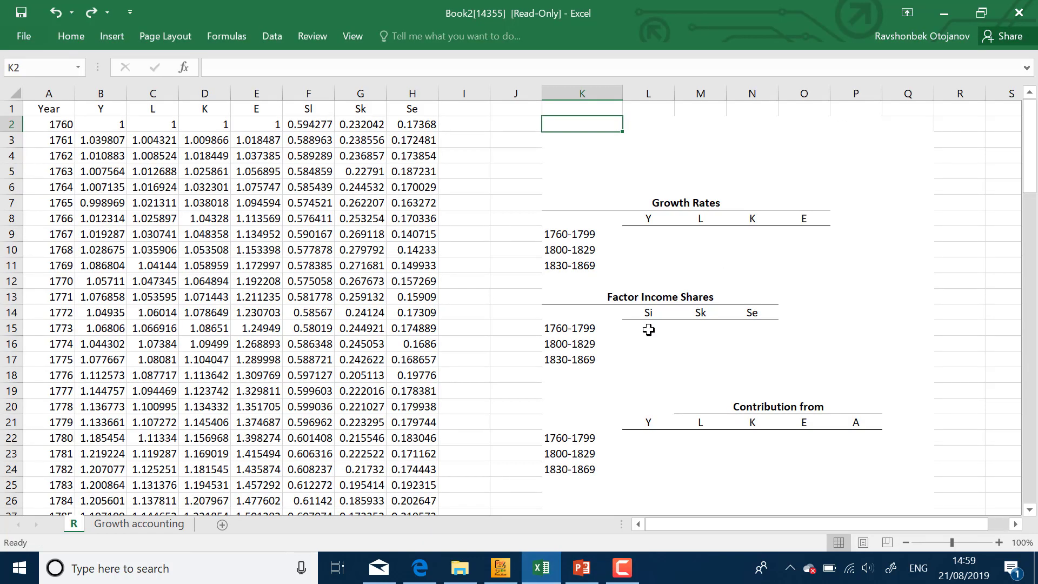
Examine the Growth Rates table layout and its three periods, 1760-1799, 1800-1829 and 1830-1869
left_click(634, 239)
left_click_drag(611, 206, 706, 264)
left_click(640, 235)
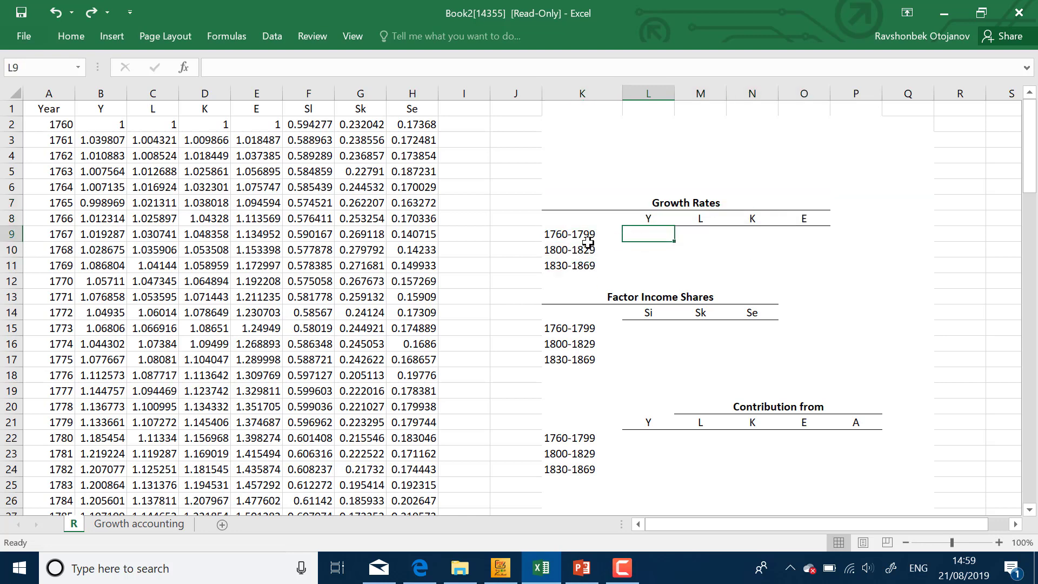
left_click(574, 237)
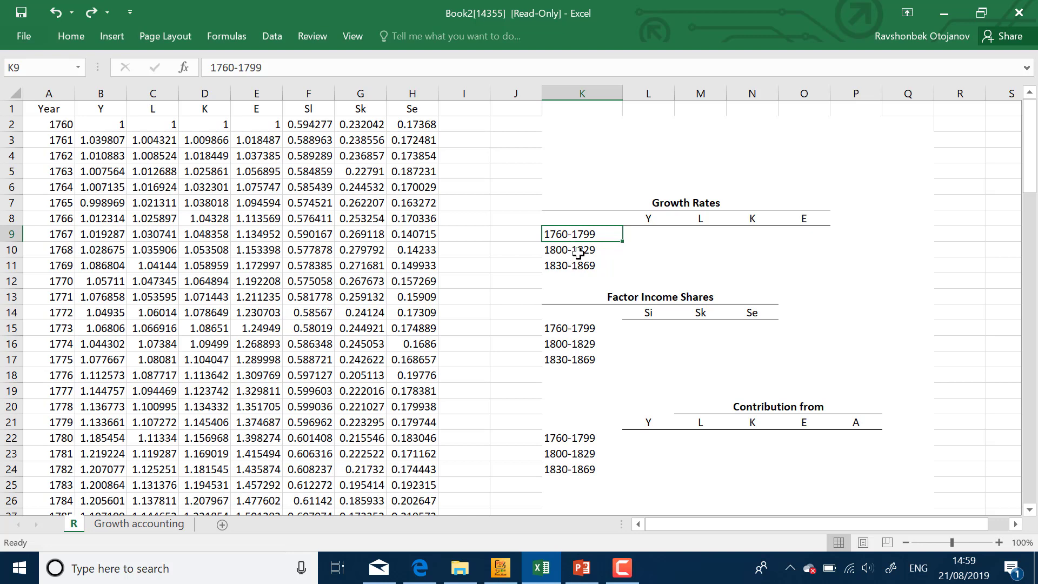
left_click(578, 252)
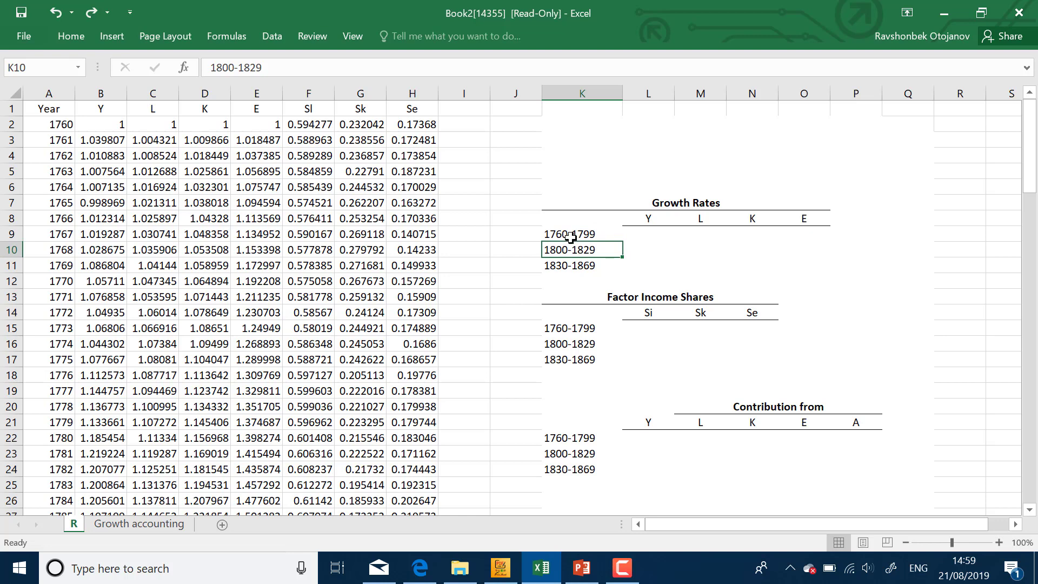
left_click_drag(568, 237, 567, 266)
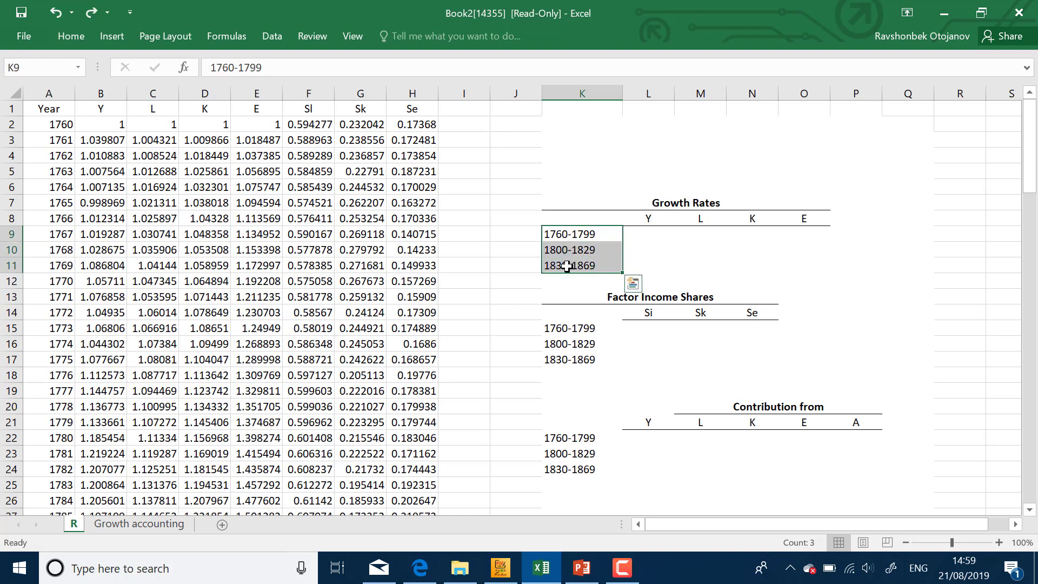
left_click(578, 234)
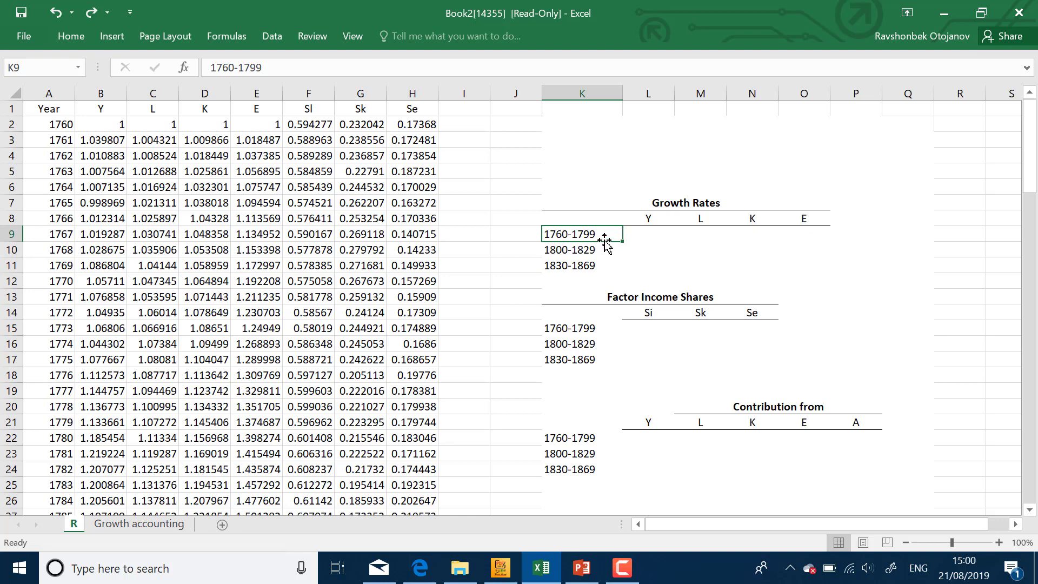
left_click(585, 261)
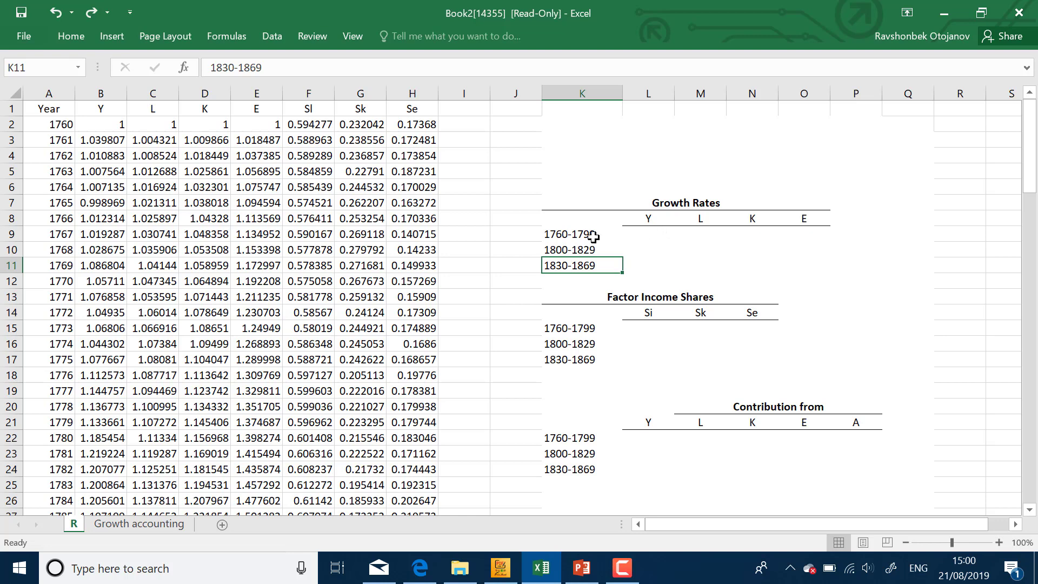
left_click_drag(593, 234, 594, 268)
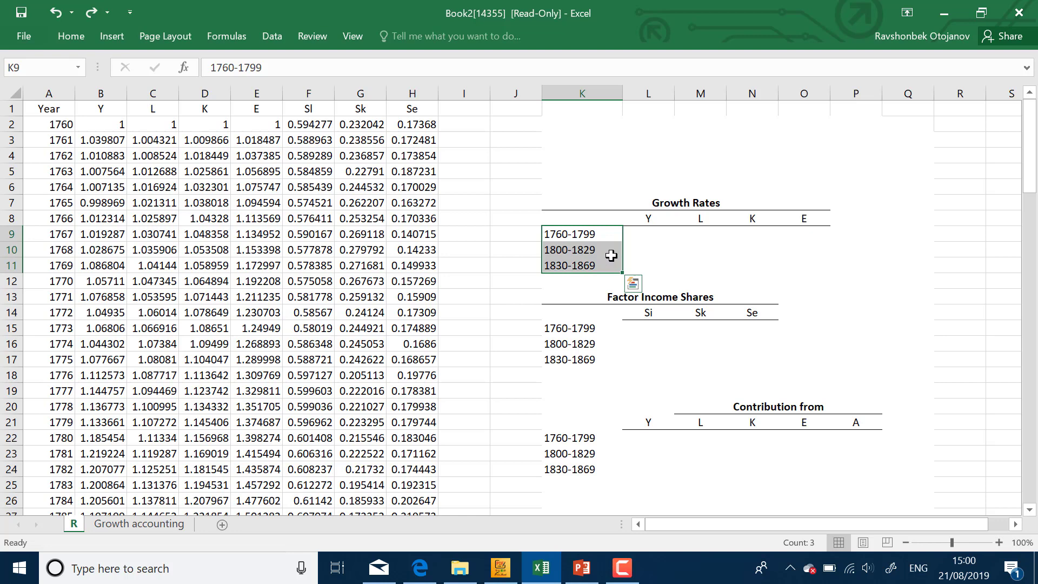
left_click_drag(595, 236, 593, 268)
left_click(648, 236)
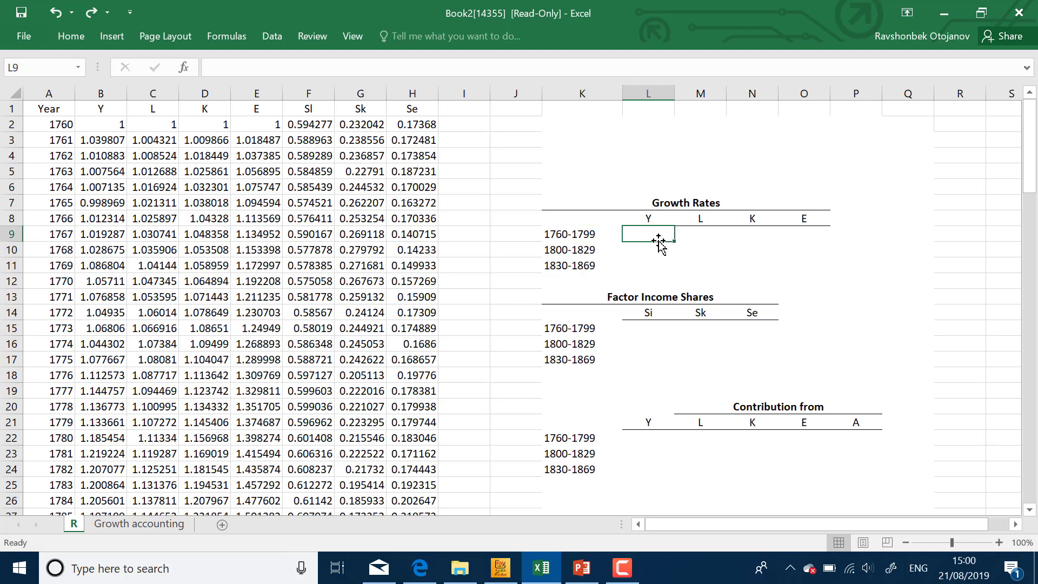
Rename the Growth Rates column headers in L8:O8 as gY, gL, gK and gE
double_click(640, 221)
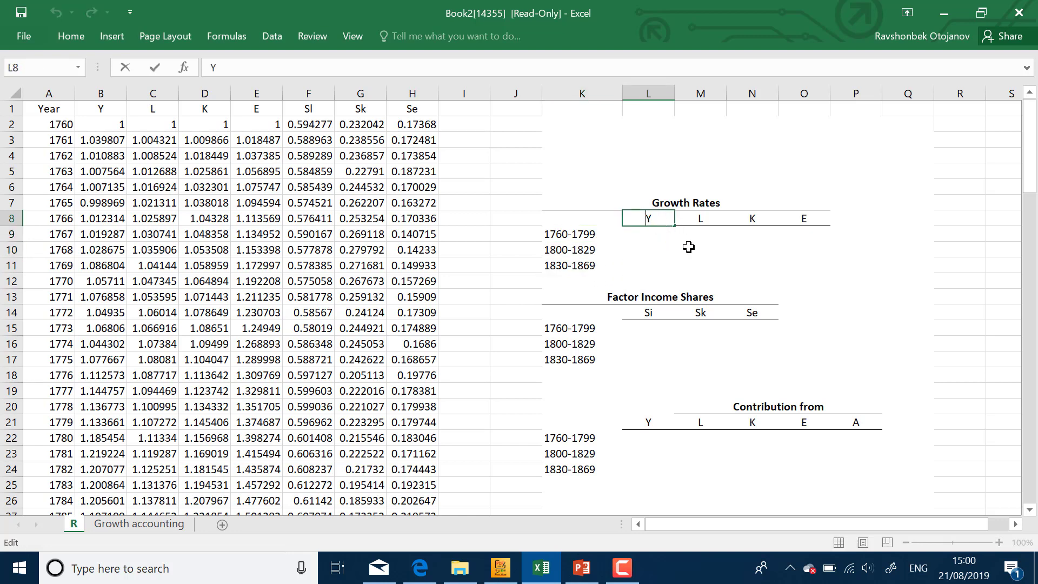
type("g")
left_click(689, 250)
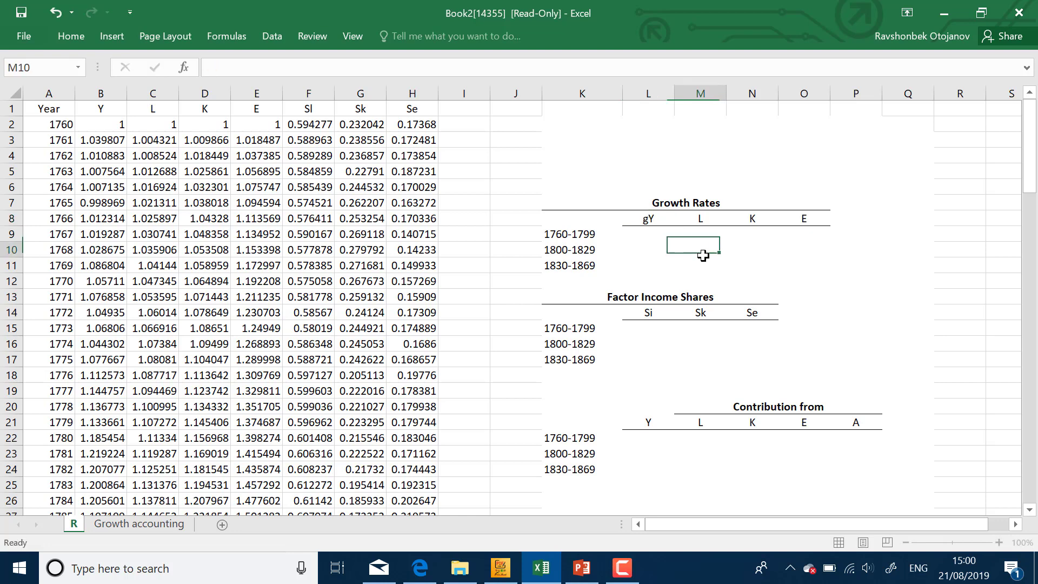
double_click(693, 218)
type("g")
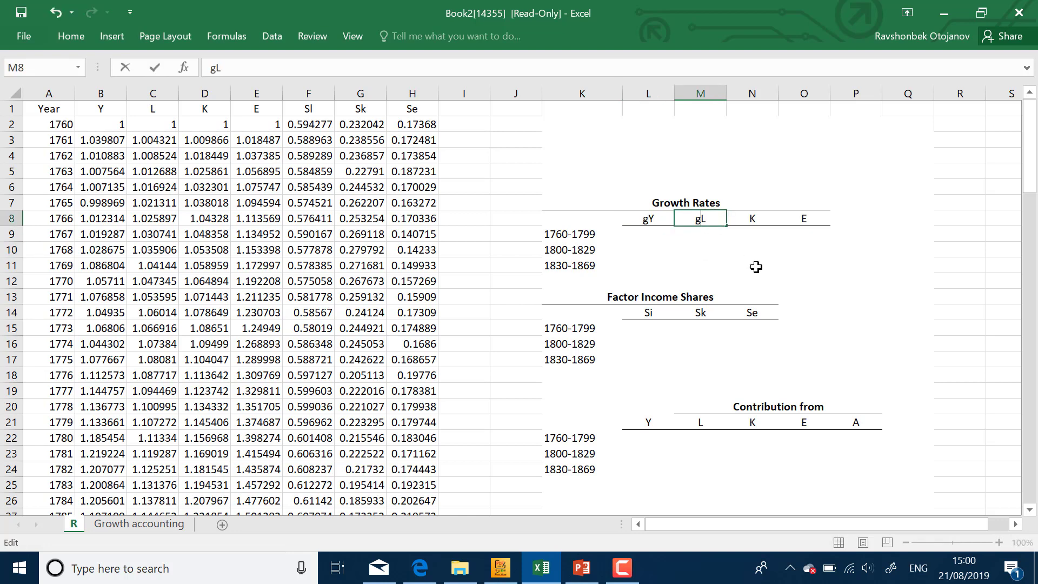
double_click(748, 219)
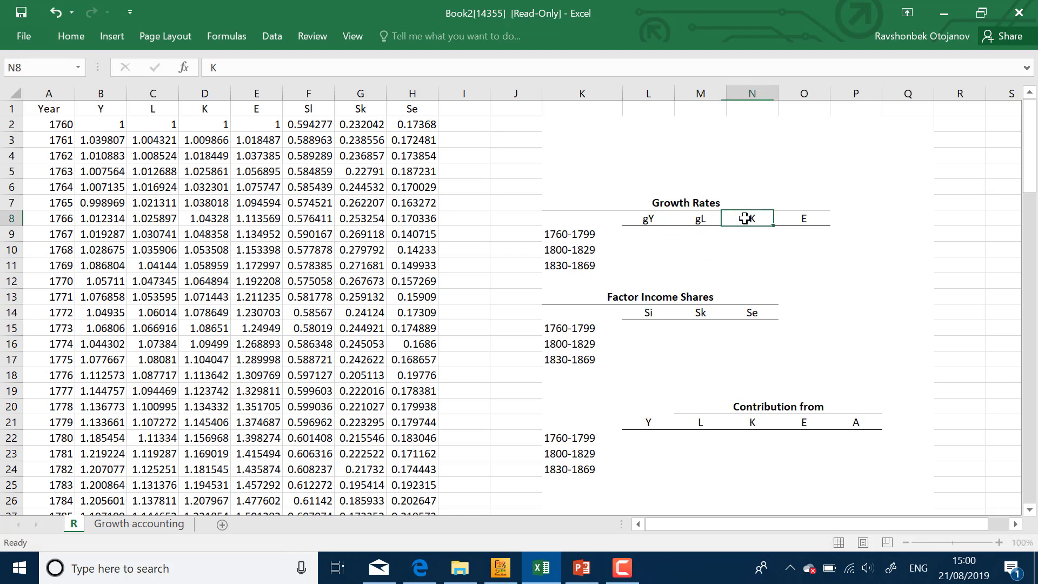
left_click(806, 263)
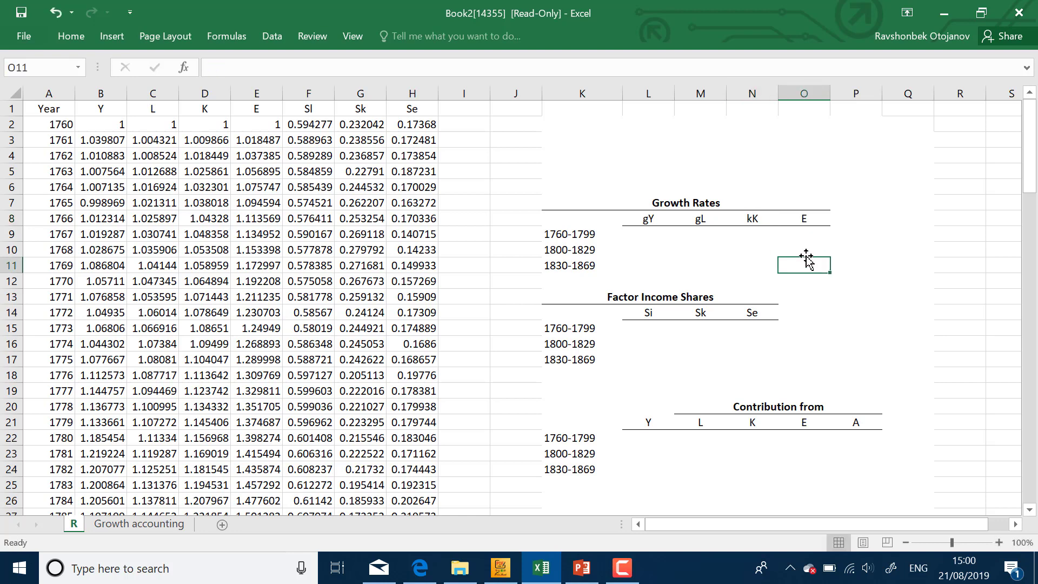
double_click(749, 218)
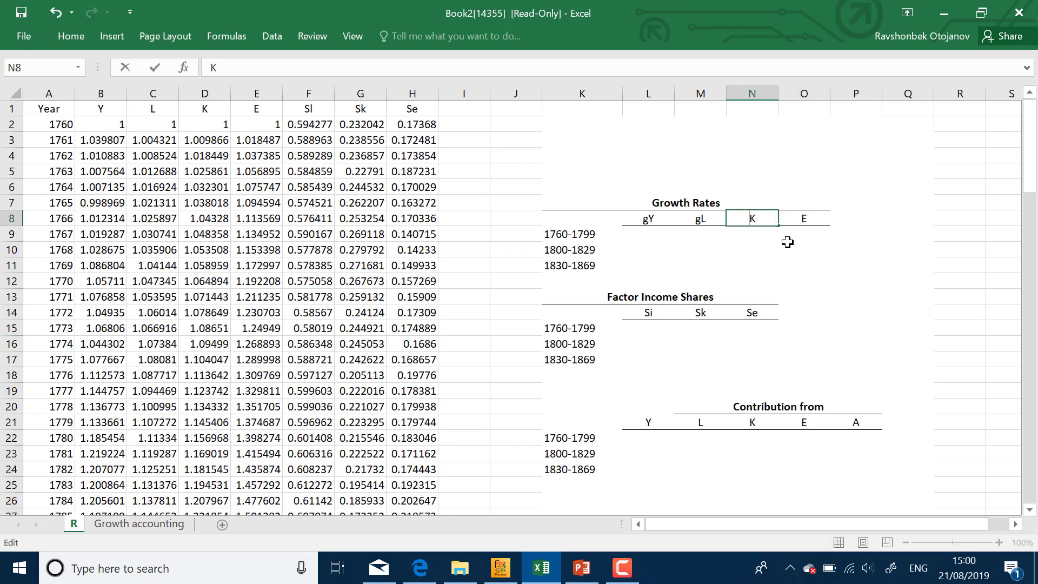
type("g")
double_click(798, 218)
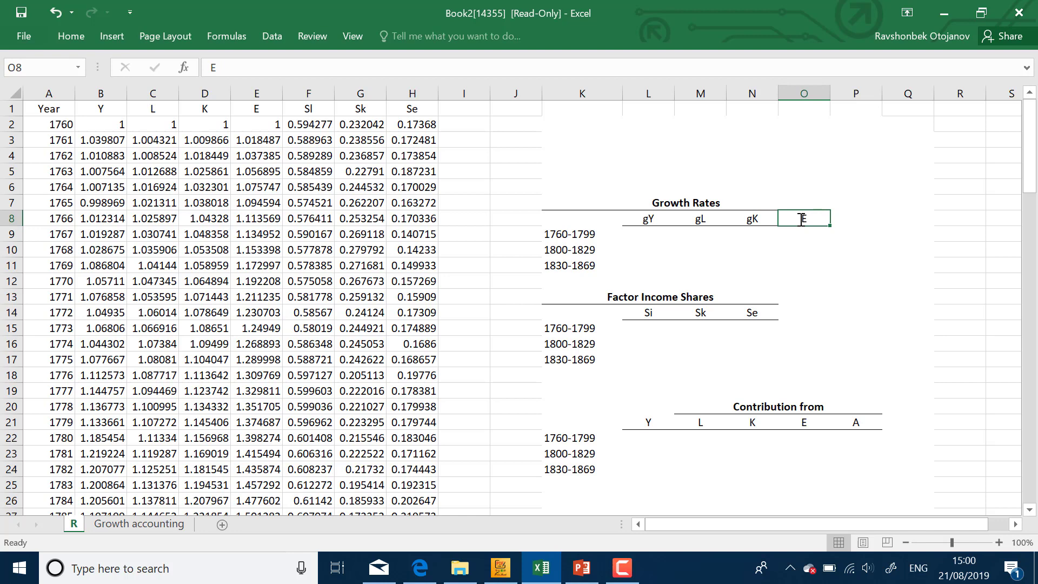
type("g")
left_click(836, 277)
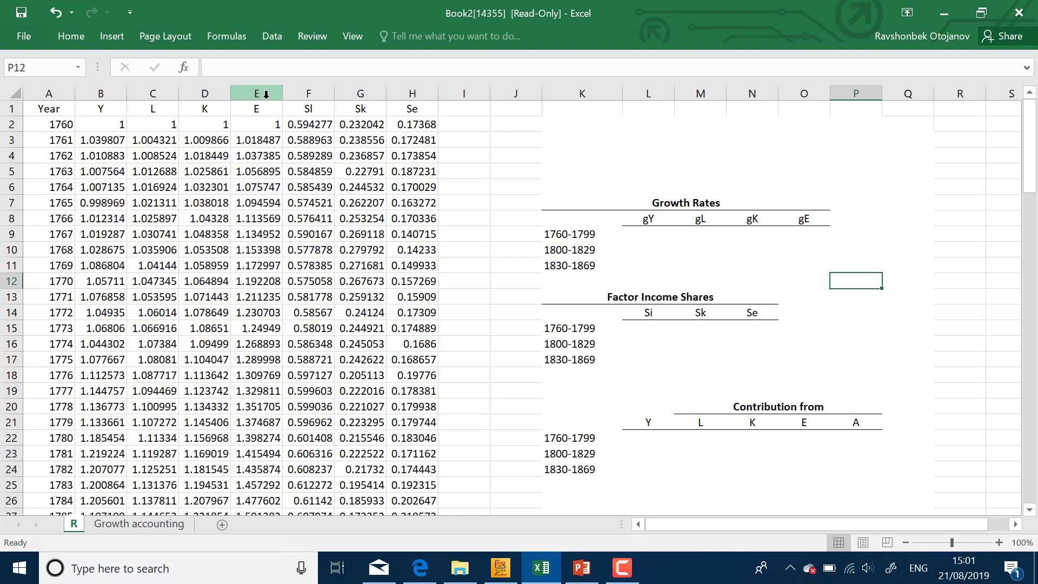
left_click_drag(266, 94, 149, 99)
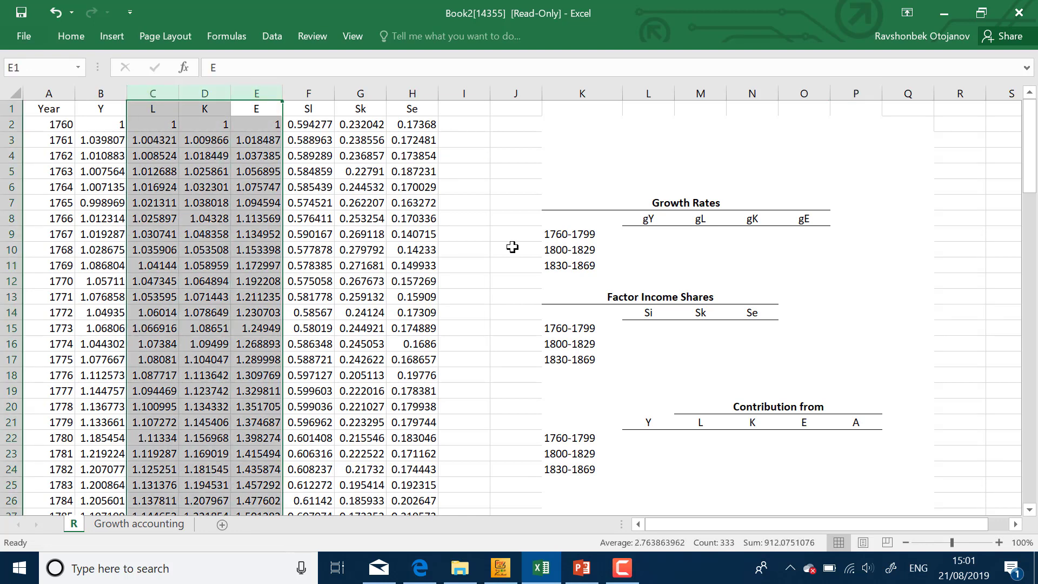
left_click(659, 239)
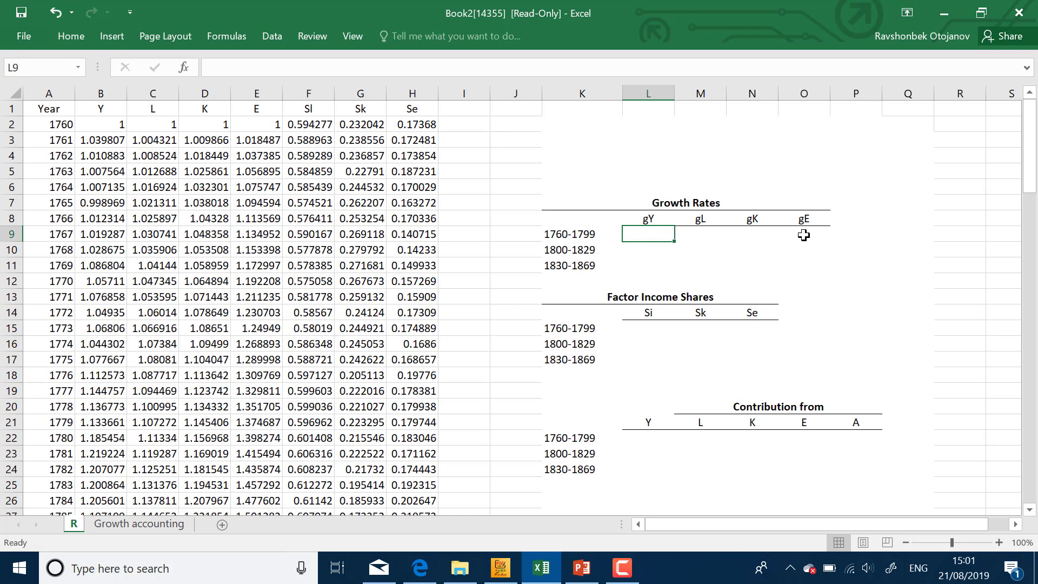
left_click(578, 238)
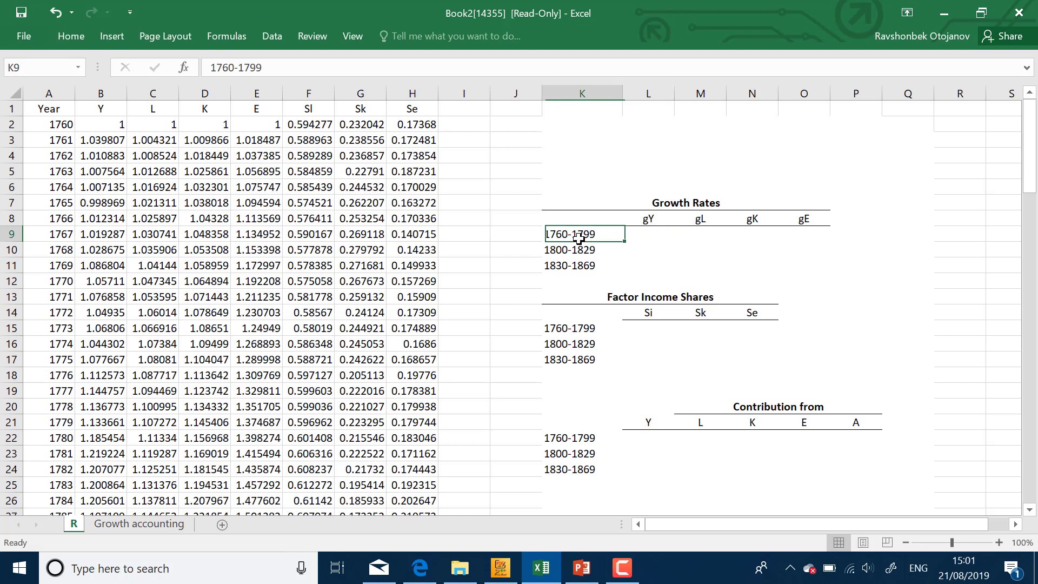
Start the 1760-1799 gY formula in L9 with the ratio of 1799 output to 1760 output, =(B41/B2
left_click(640, 235)
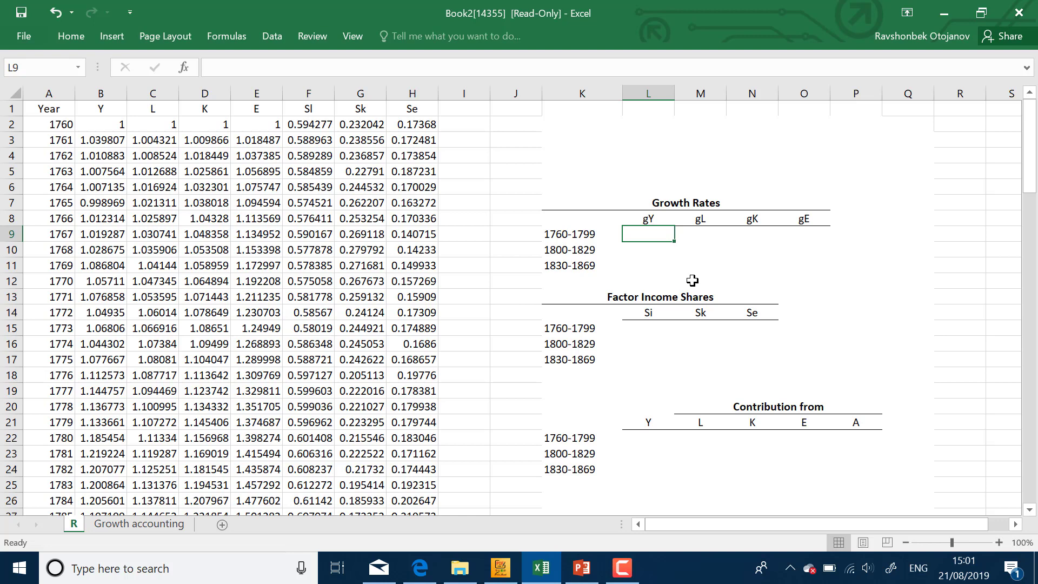
type("=(")
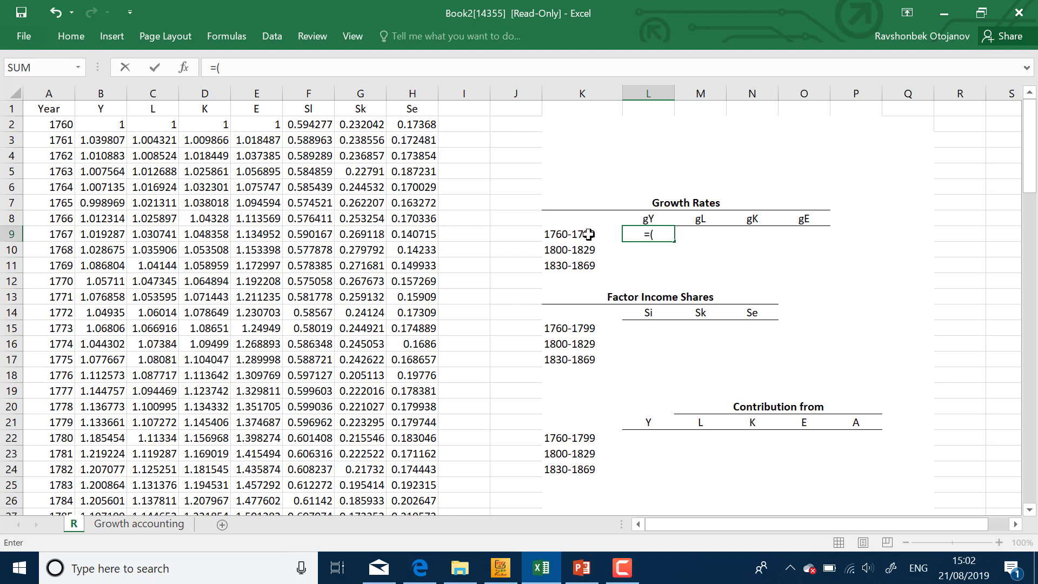
scroll(254, 243, "down", 3)
scroll(248, 243, "down", 2)
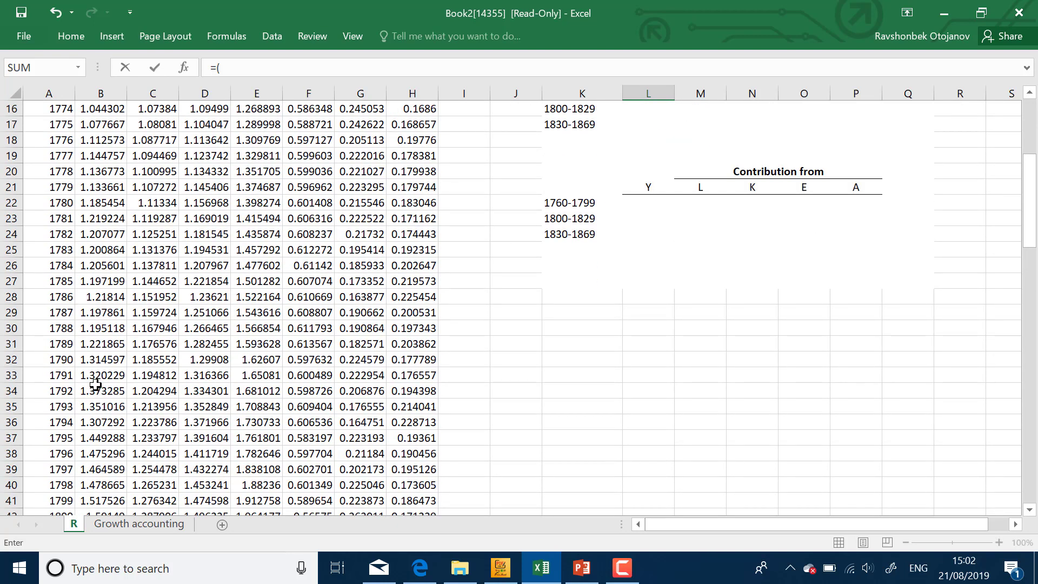
left_click(96, 496)
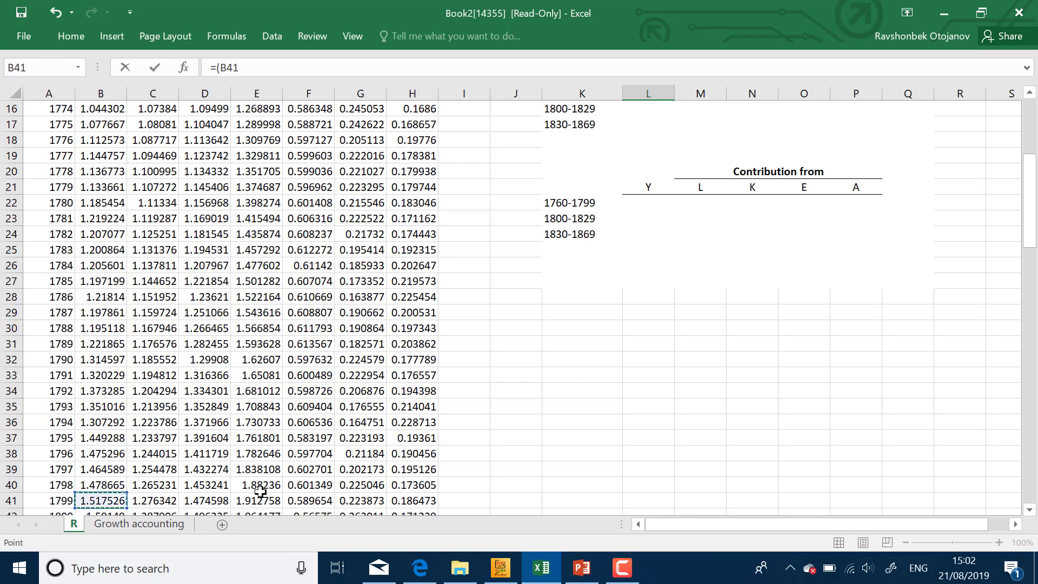
scroll(249, 493, "down", 1)
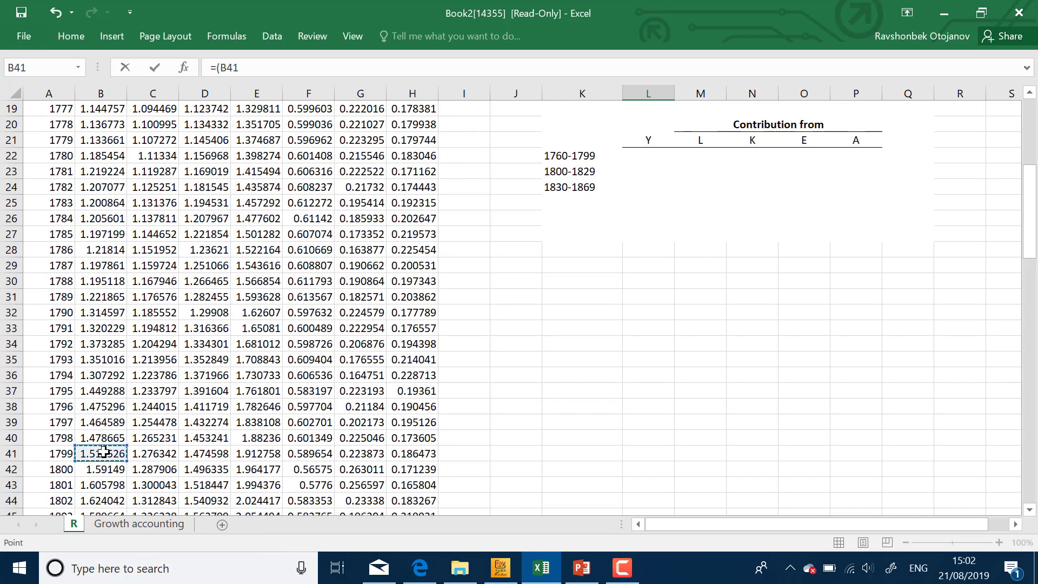
scroll(106, 453, "up", 6)
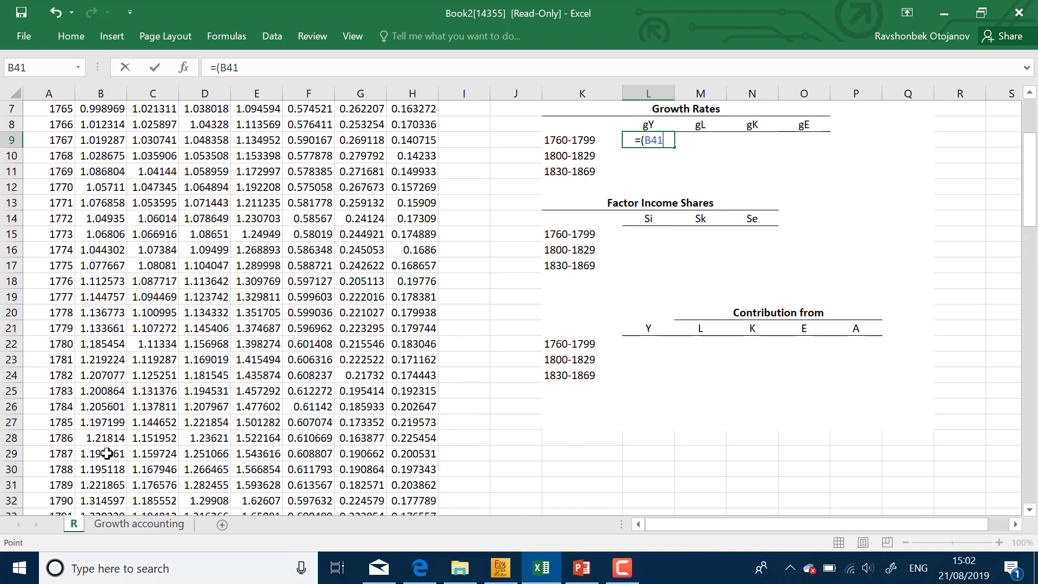
scroll(95, 407, "down", 7)
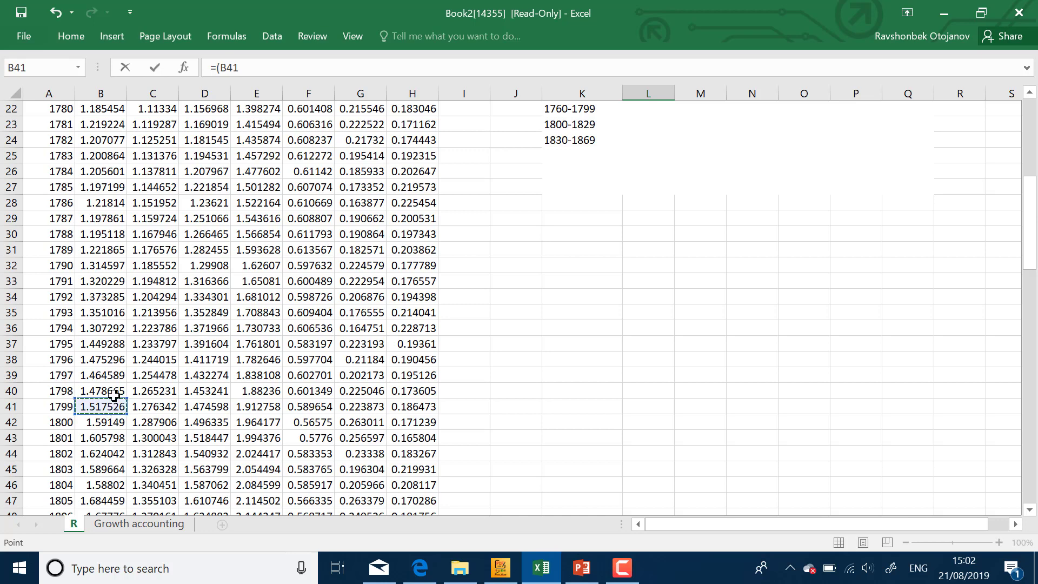
scroll(142, 407, "up", 7)
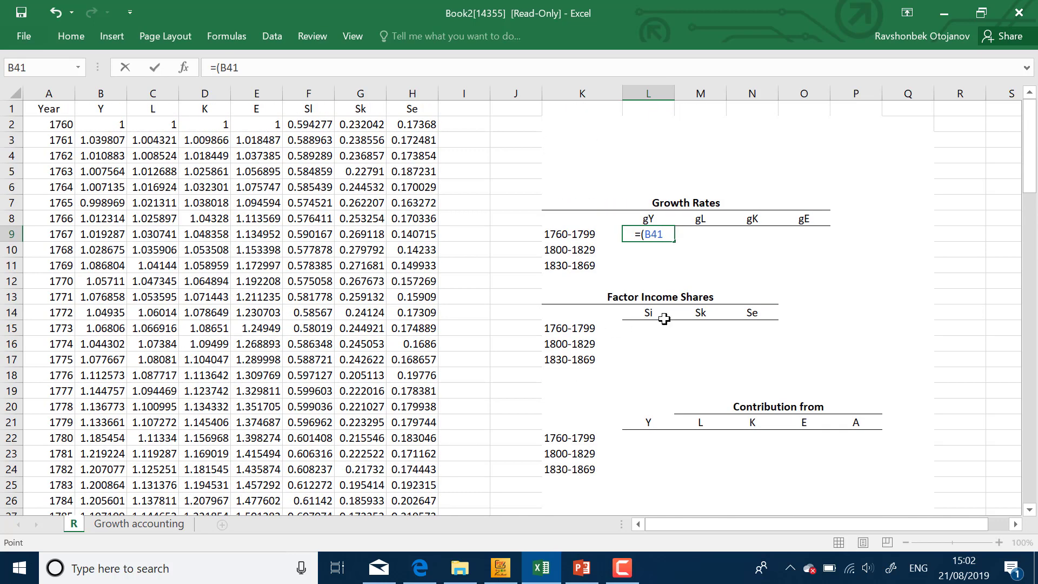
type("/")
left_click(116, 125)
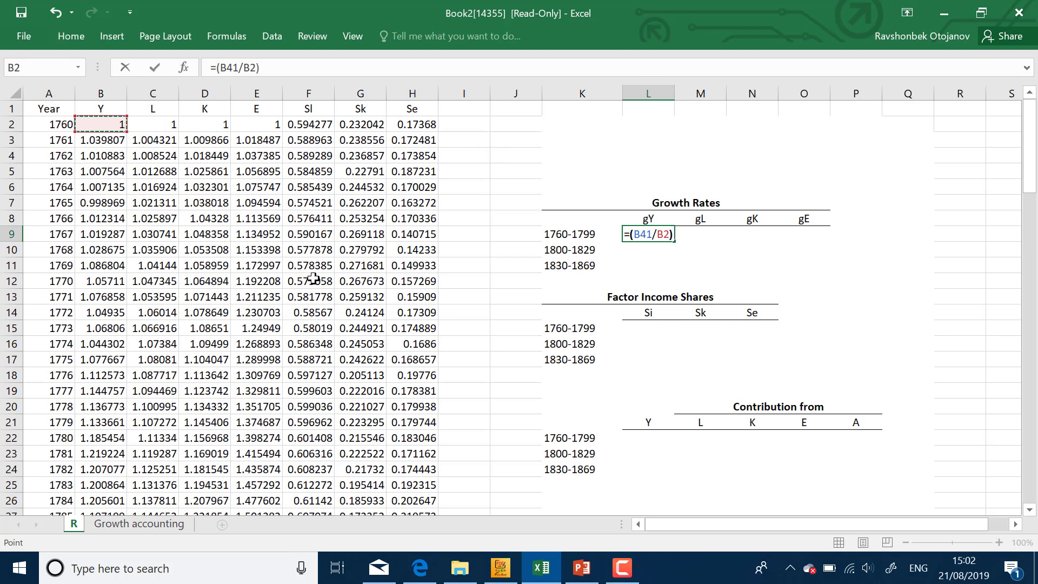
Close the output ratio in the L9 formula and open its exponent with ^(1/
type(")^")
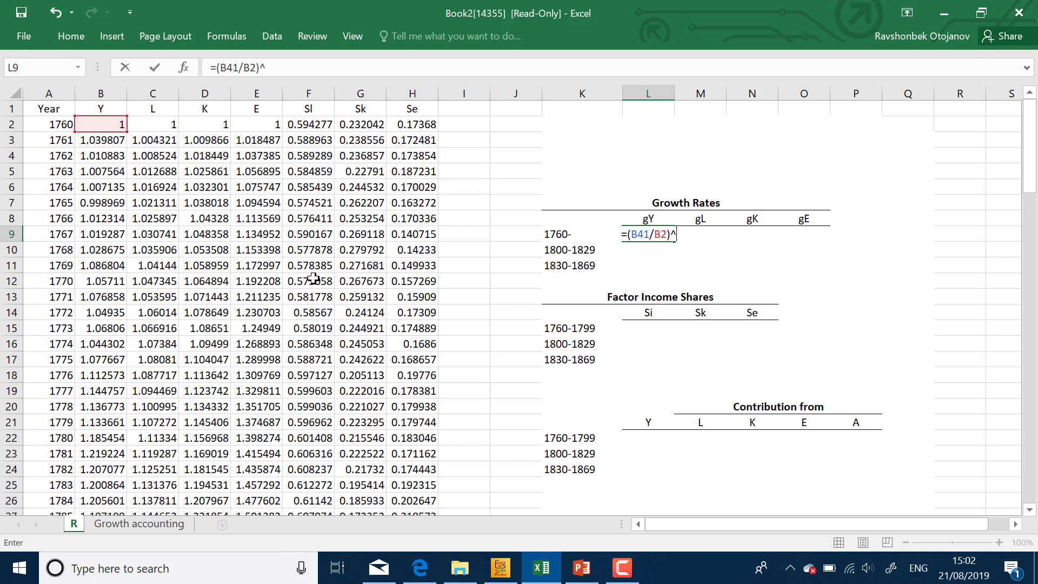
type("(1/")
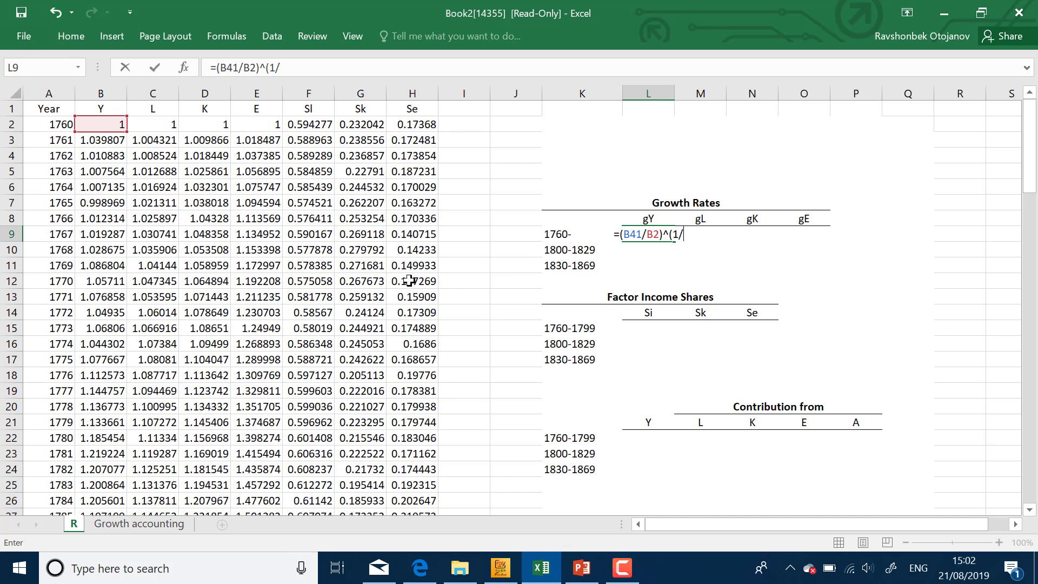
scroll(411, 279, "down", 7)
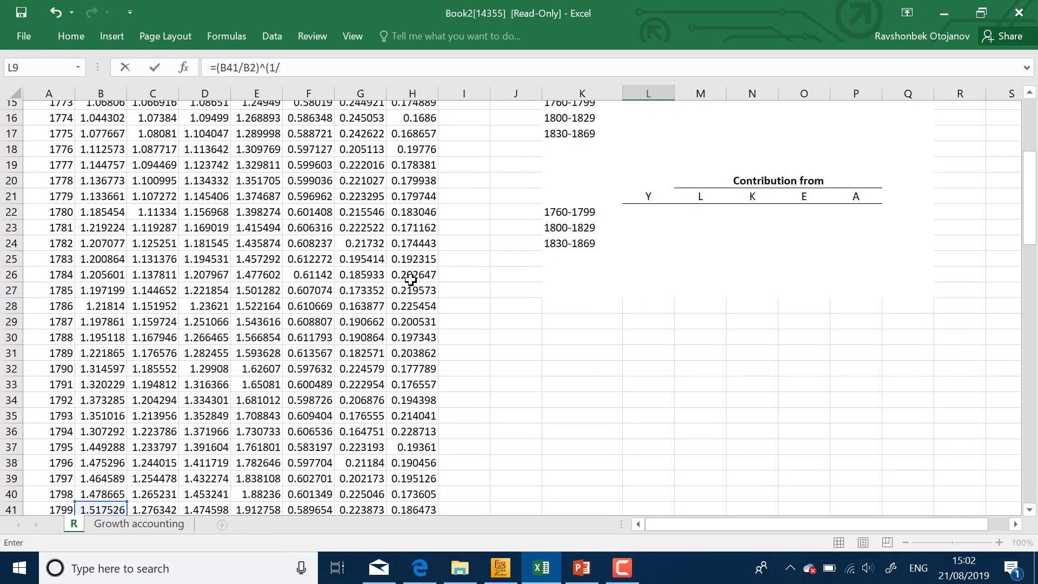
scroll(410, 279, "down", 1)
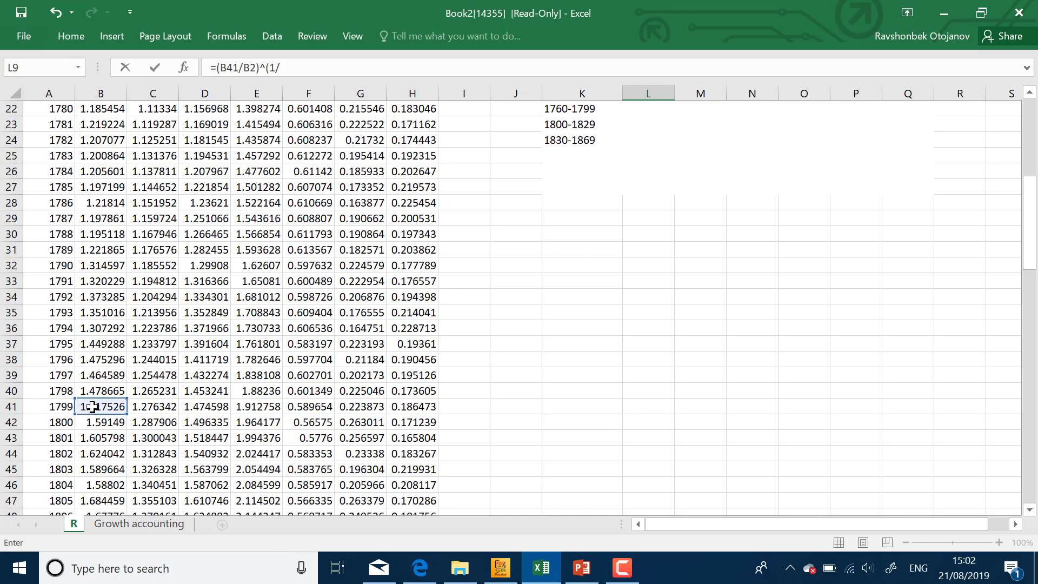
scroll(98, 378, "up", 7)
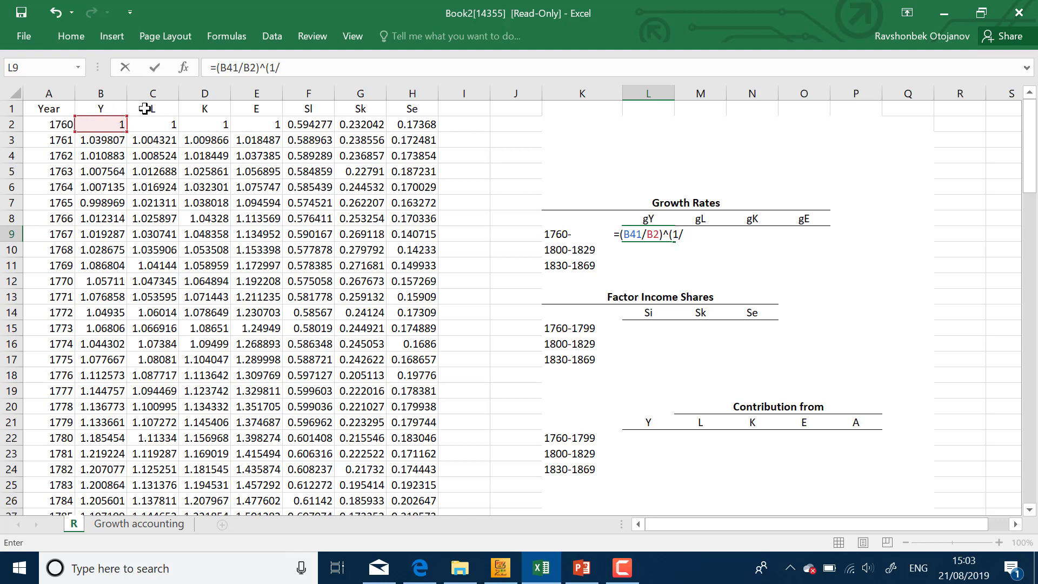
scroll(110, 192, "down", 9)
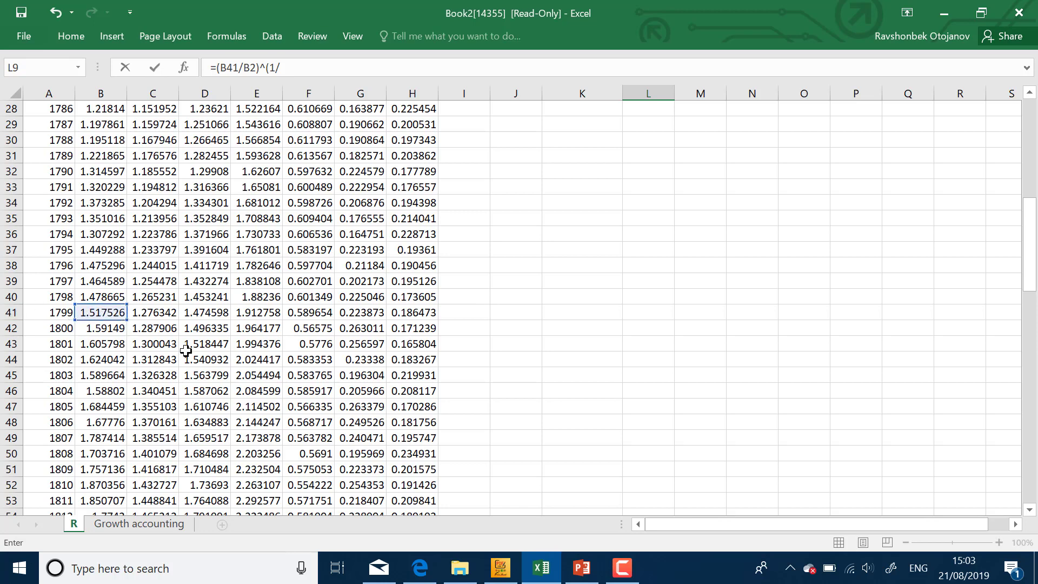
scroll(257, 339, "up", 9)
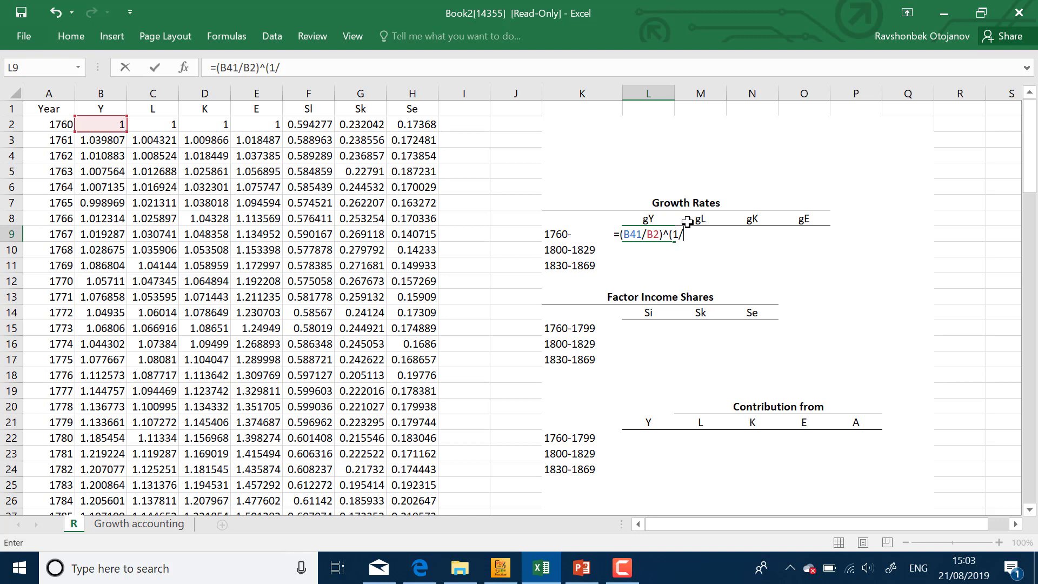
Complete the exponent in L9 with the number of years in the first period, using COUNT(B2:B41), and close the brackets
type("count")
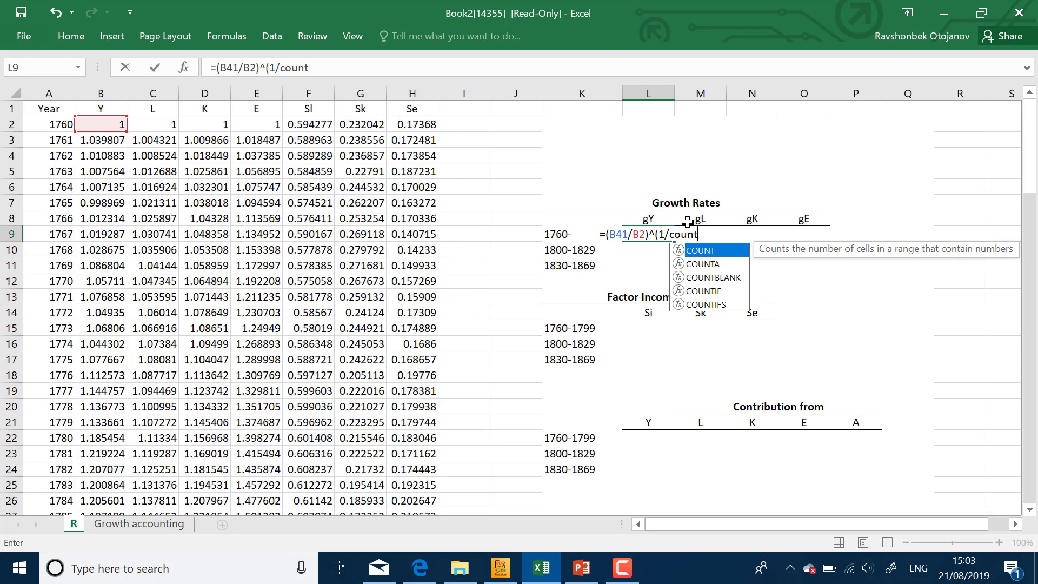
type("(")
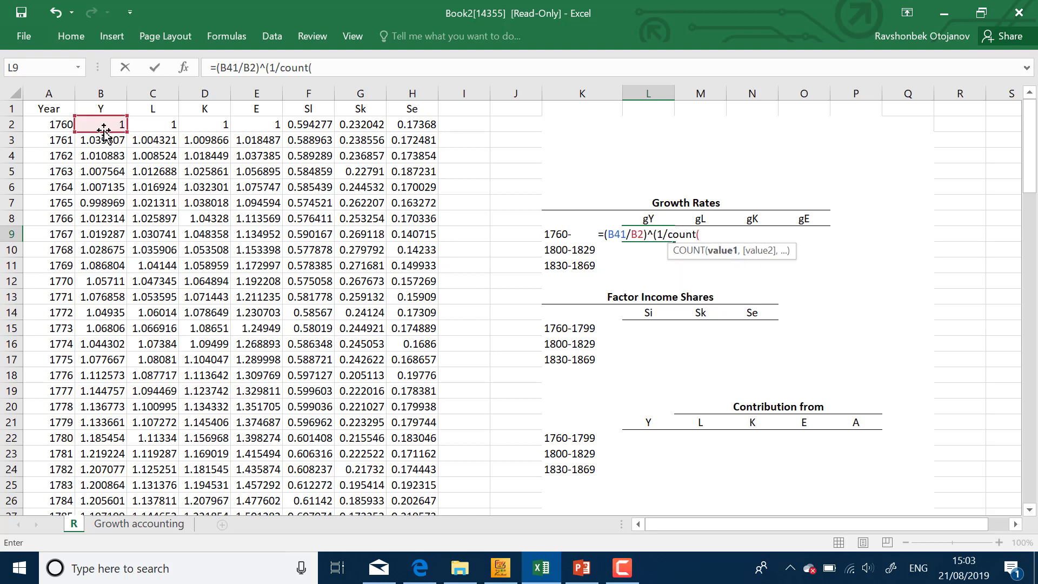
left_click_drag(103, 131, 99, 236)
scroll(258, 308, "up", 7)
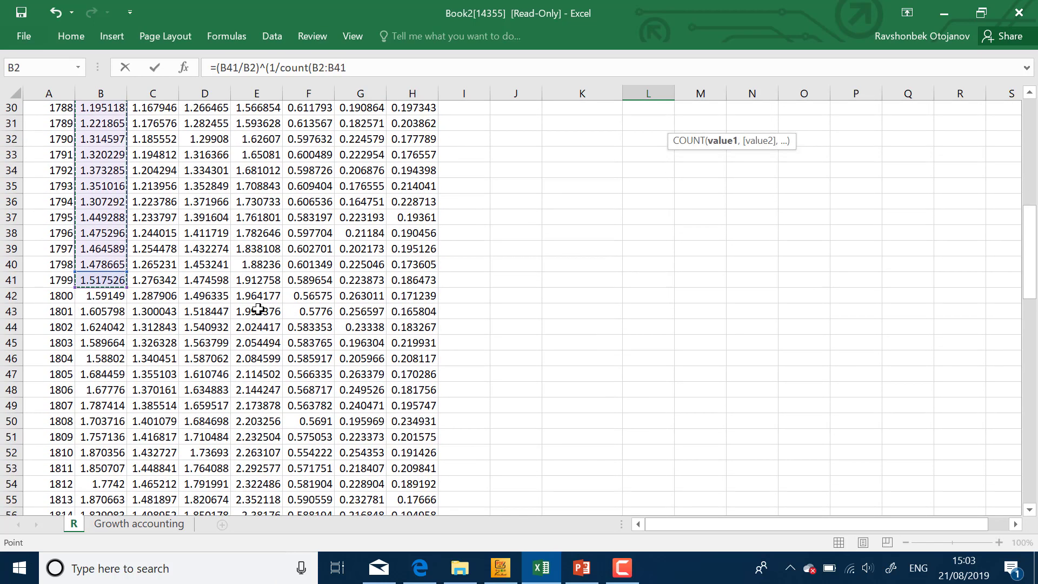
scroll(258, 308, "up", 4)
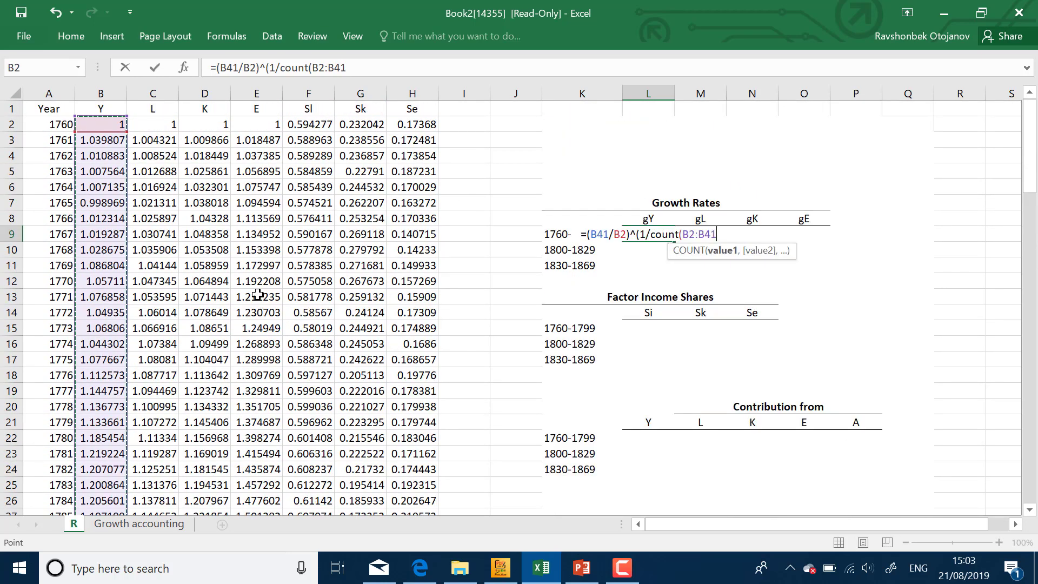
left_click(361, 65)
type(")")
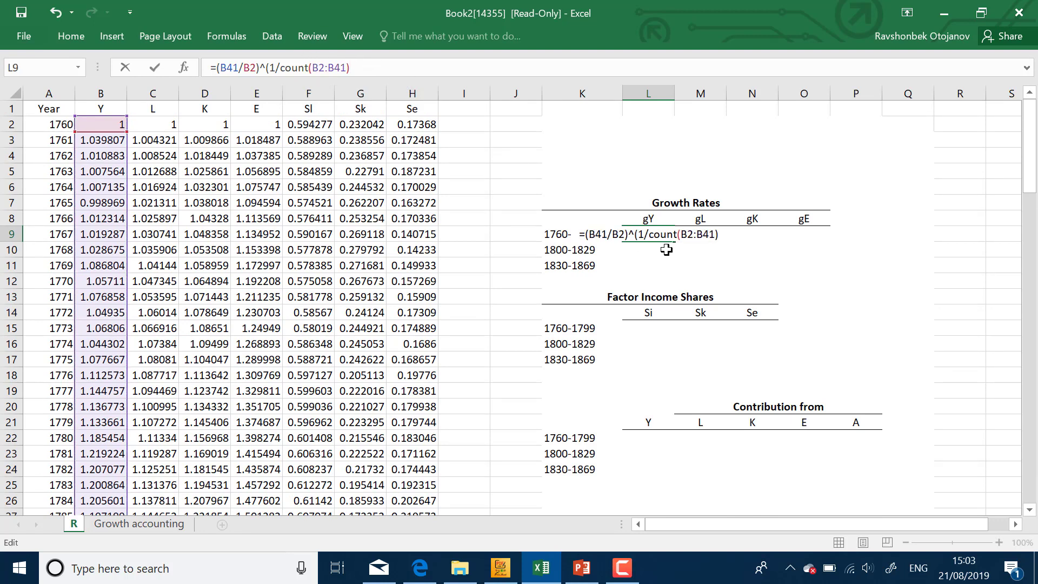
type(")")
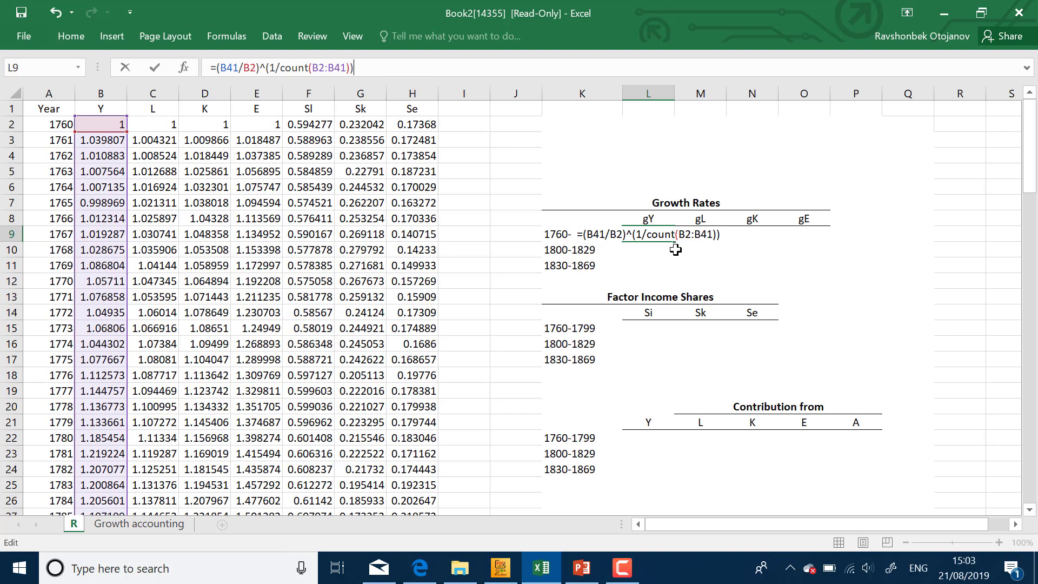
Subtract 1 at the end of the L9 growth rate formula, enter it and reselect the cell
type("-")
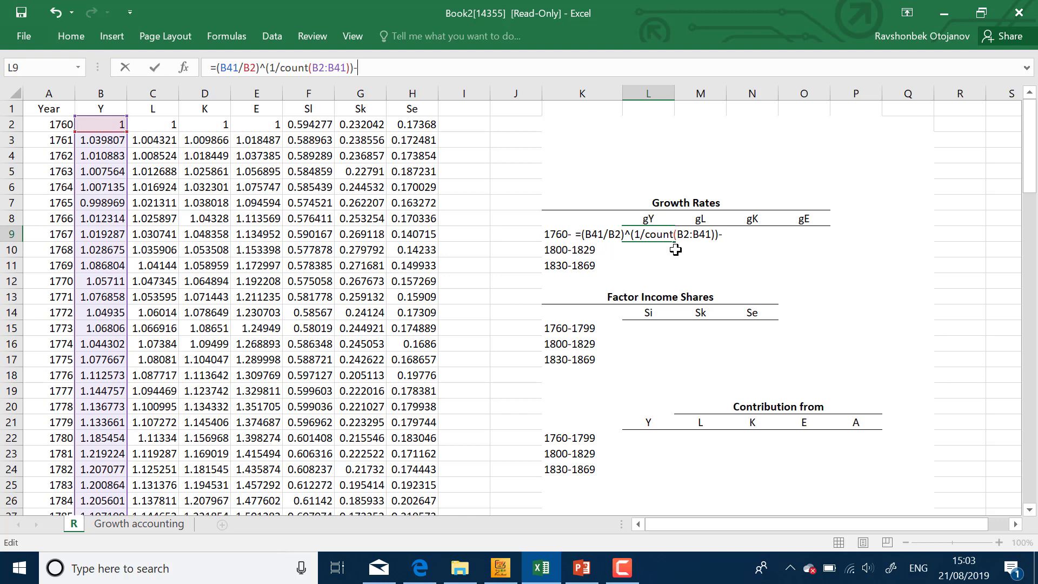
type("1")
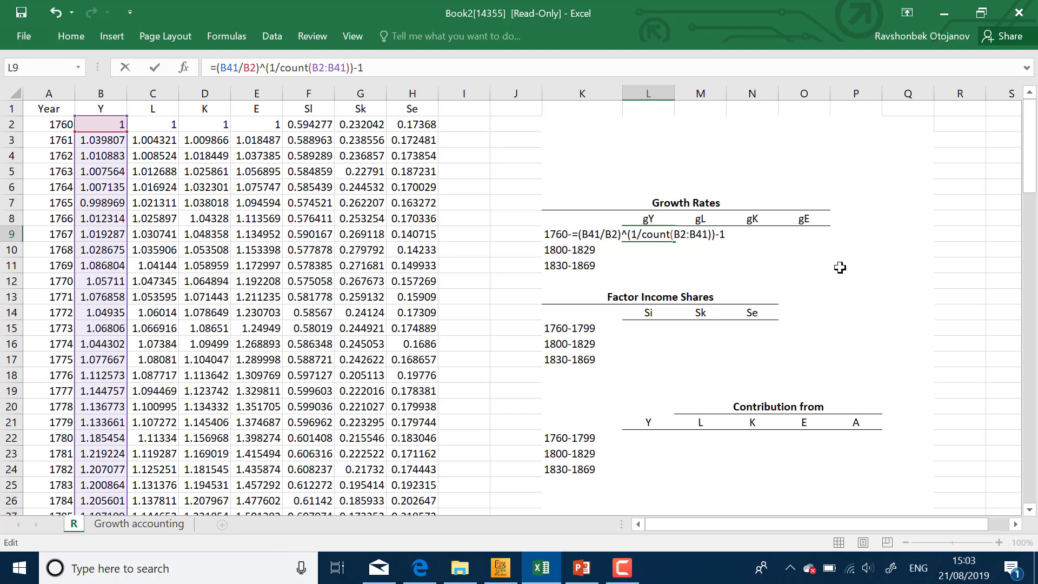
key("Return")
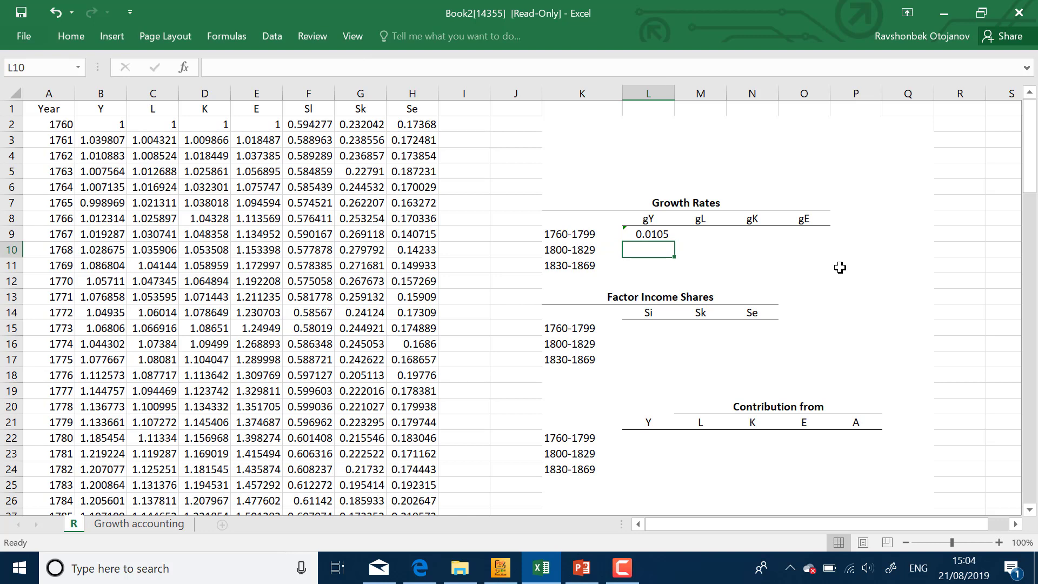
left_click(655, 235)
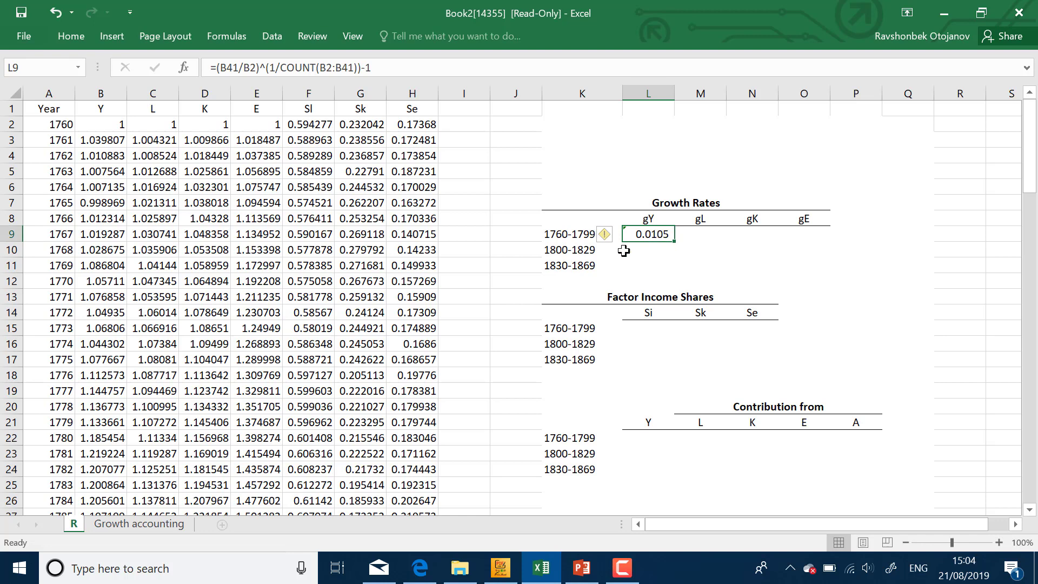
Open OneNote 2016 and add a new section with a blank page to the notebook
left_click(223, 569)
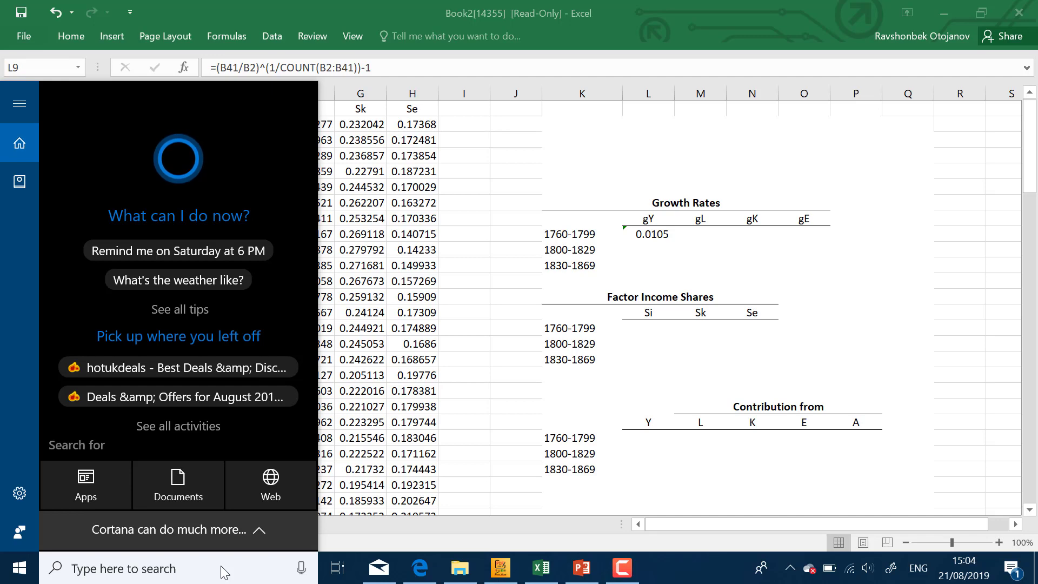
type("oneno")
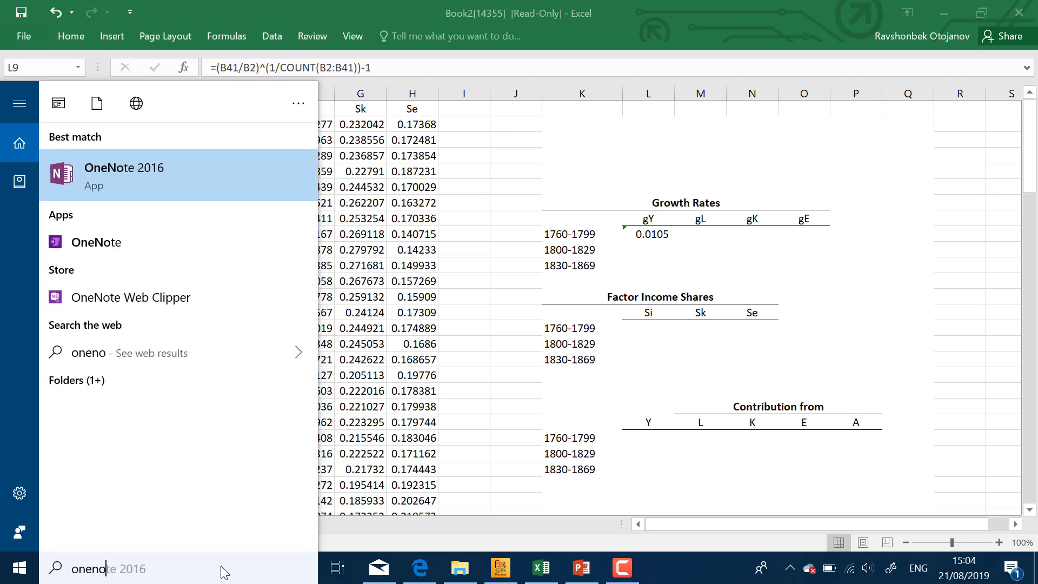
left_click(197, 168)
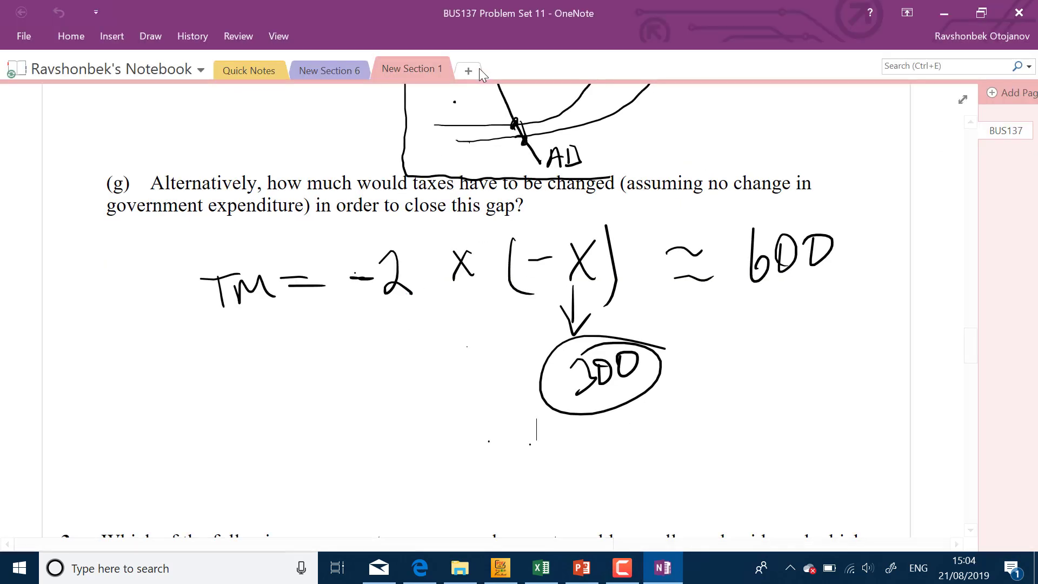
left_click(468, 71)
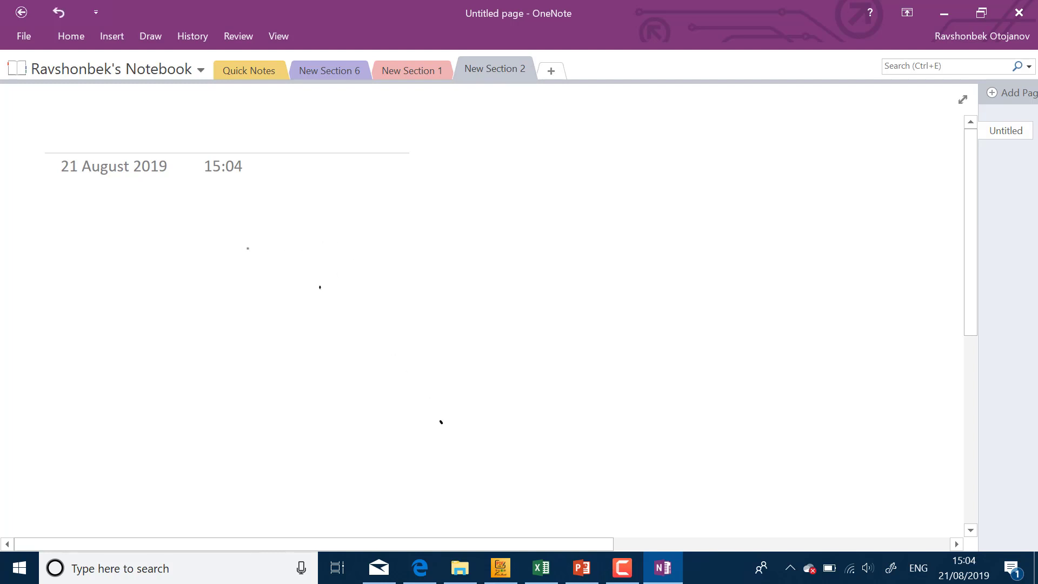
Handwrite the start of the growth formula on the blank page: g = (Y1799 / Y1700), with the ratio in large brackets
mouse_move(253, 246)
left_mouse_down()
mouse_move(252, 285)
mouse_move(238, 283)
mouse_move(288, 252)
mouse_move(288, 260)
left_mouse_up()
left_click_drag(329, 199, 325, 310)
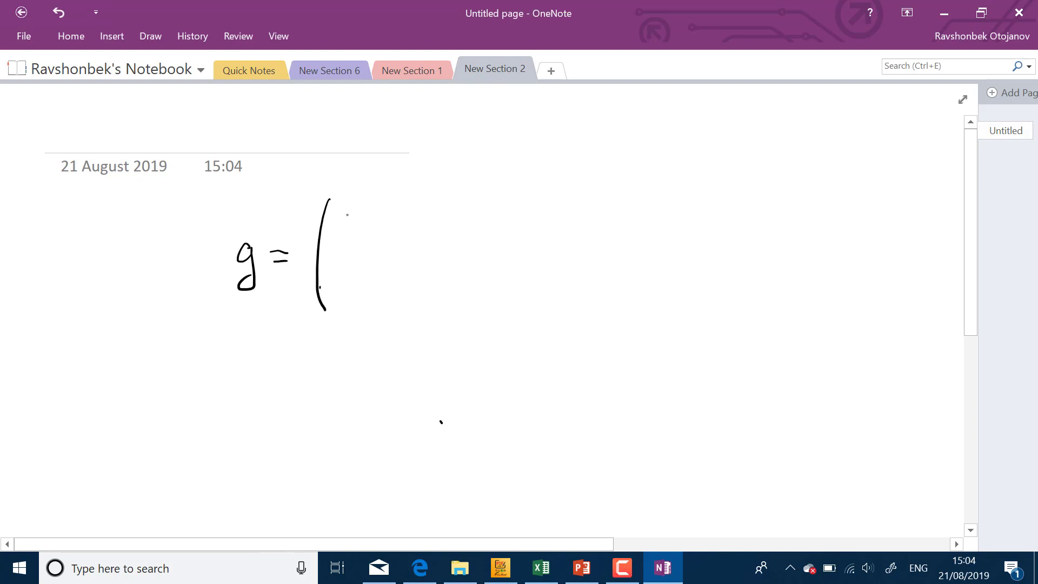
left_click_drag(343, 202, 350, 227)
mouse_move(368, 209)
left_mouse_down()
mouse_move(352, 244)
mouse_move(401, 254)
left_mouse_up()
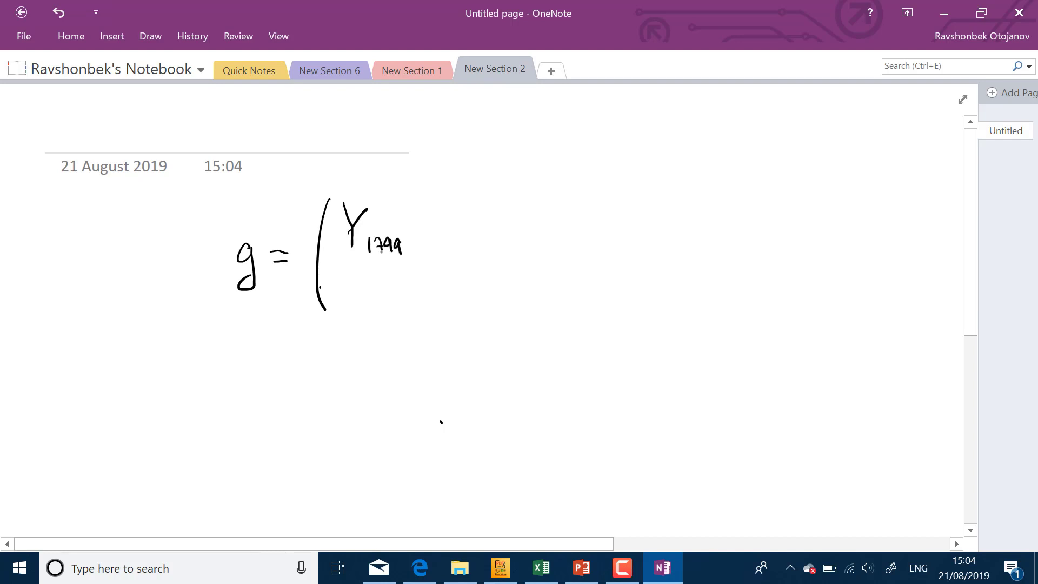
mouse_move(338, 261)
left_mouse_down()
mouse_move(415, 253)
mouse_move(353, 296)
mouse_move(354, 322)
mouse_move(372, 336)
left_mouse_up()
mouse_move(380, 320)
left_mouse_down()
mouse_move(383, 341)
mouse_move(403, 321)
left_mouse_up()
left_click_drag(415, 322, 414, 323)
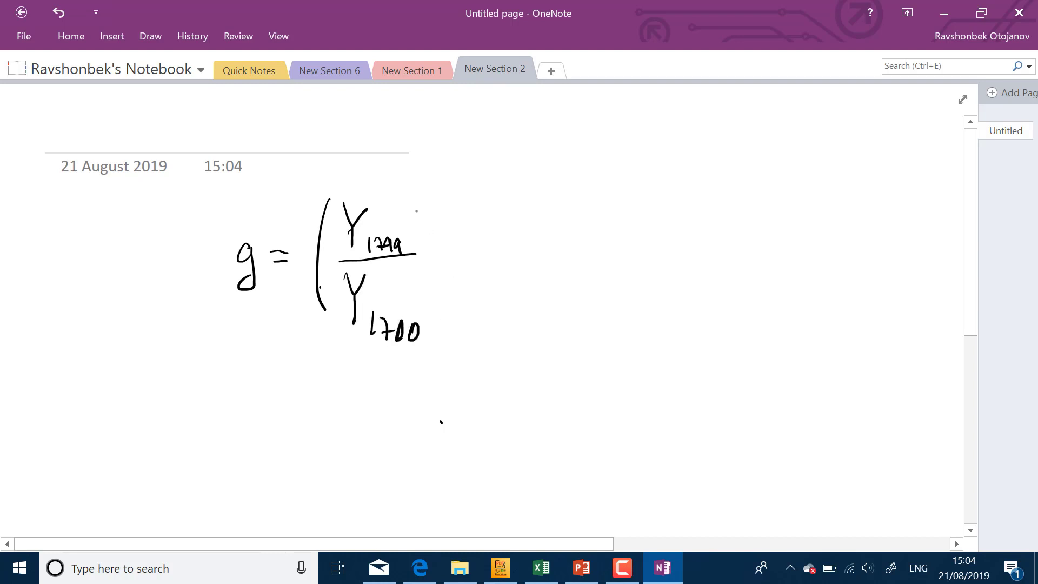
mouse_move(419, 193)
left_mouse_down()
mouse_move(438, 243)
mouse_move(441, 339)
left_mouse_up()
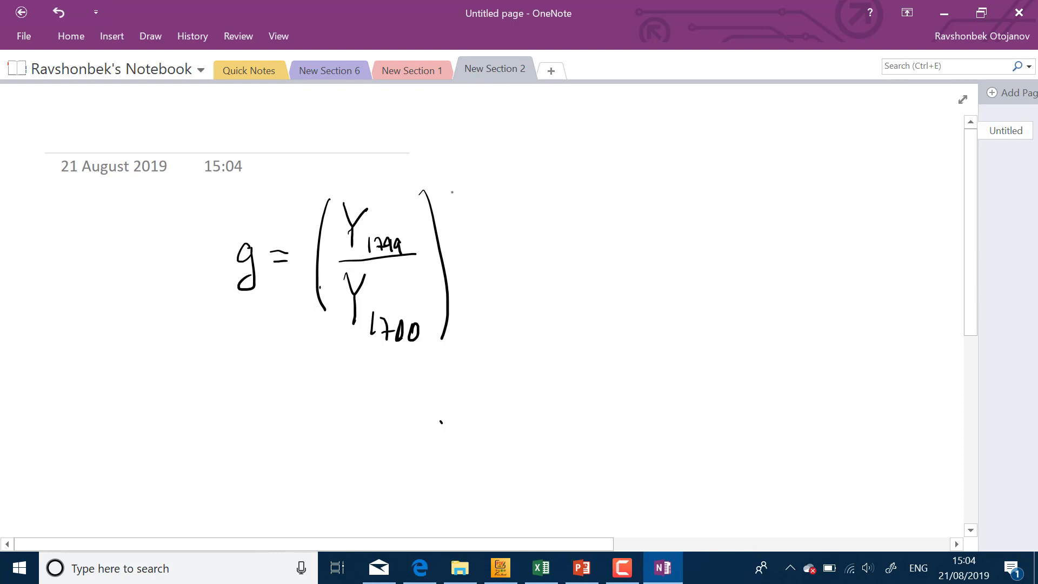
Add a handwritten bracketed exponent of 1/40 to the output ratio
mouse_move(452, 188)
left_mouse_down()
mouse_move(447, 200)
mouse_move(507, 188)
left_mouse_up()
left_click_drag(481, 147, 485, 166)
left_click_drag(474, 204, 487, 227)
left_click_drag(489, 214, 495, 238)
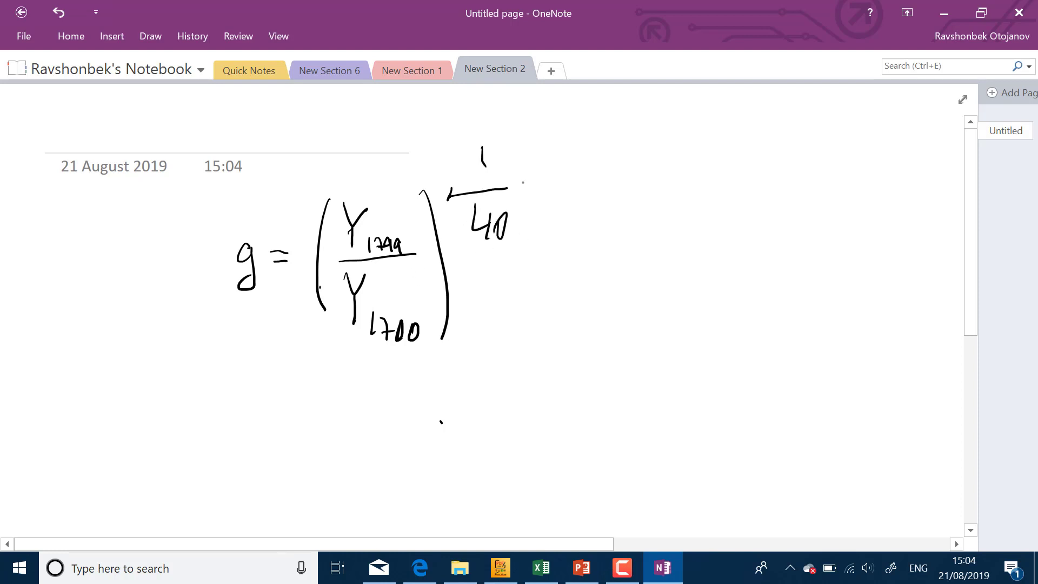
left_click_drag(513, 146, 517, 231)
left_click_drag(449, 154, 461, 254)
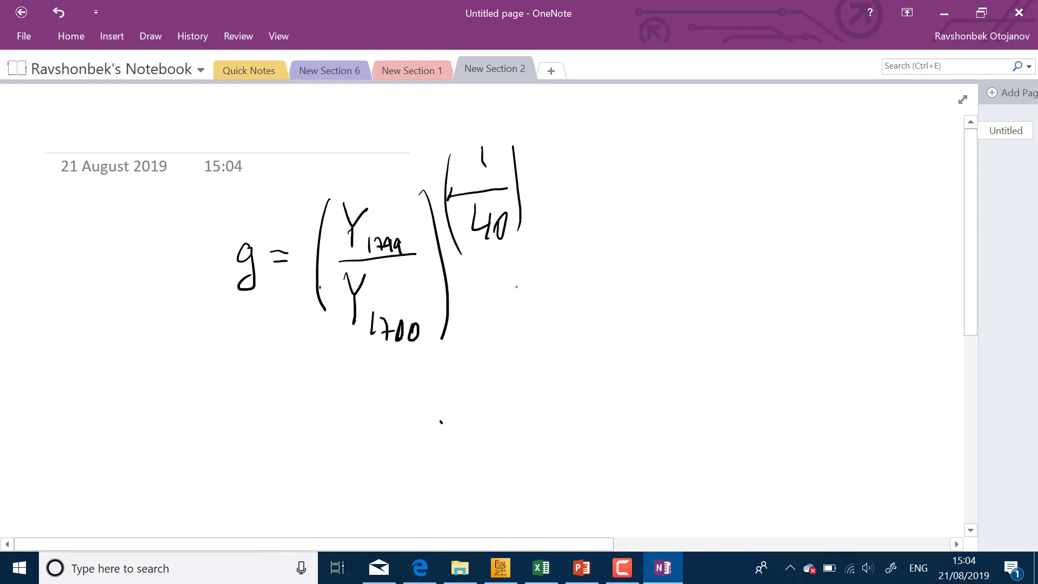
Write −1 after the exponentiated ratio, draw an outline around the ratio with its exponent and underline the 1
left_click_drag(533, 276, 563, 275)
left_click_drag(590, 243, 591, 296)
mouse_move(303, 174)
left_mouse_down()
mouse_move(312, 351)
mouse_move(447, 343)
mouse_move(510, 295)
mouse_move(554, 179)
mouse_move(487, 132)
mouse_move(303, 181)
left_mouse_up()
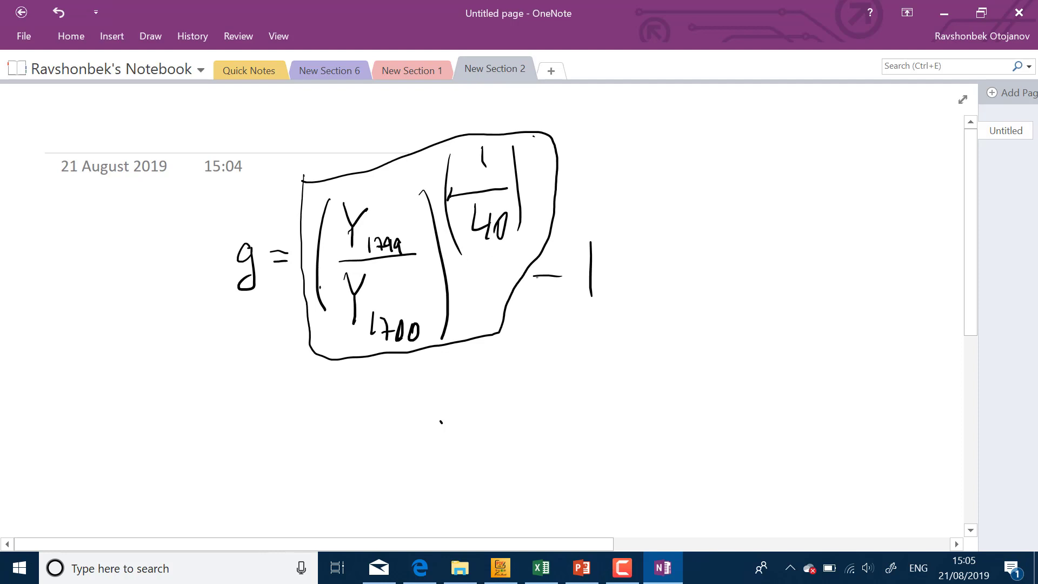
left_click_drag(578, 309, 628, 298)
Handwrite a numerical example beside the formula: 1.5 over 1 in brackets, raised to 1/40
left_click(773, 214)
mouse_move(756, 210)
left_mouse_down()
mouse_move(782, 213)
mouse_move(811, 185)
left_mouse_up()
left_click_drag(753, 238, 811, 227)
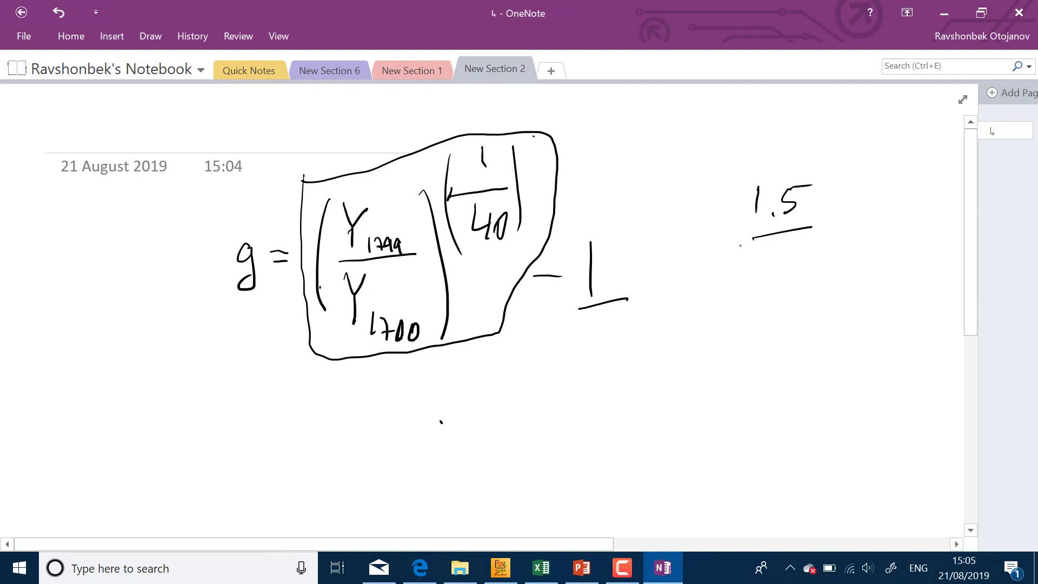
left_click_drag(792, 247, 789, 272)
left_click_drag(828, 172, 821, 275)
left_click_drag(748, 174, 766, 294)
mouse_move(863, 123)
left_mouse_down()
mouse_move(867, 146)
mouse_move(880, 149)
left_mouse_up()
mouse_move(865, 163)
left_mouse_down()
mouse_move(866, 191)
mouse_move(885, 172)
mouse_move(881, 182)
left_mouse_up()
Write the example's result as = 1.0105, underline it and draw a box around the 1/40 exponent
left_click_drag(764, 336, 781, 333)
left_click_drag(763, 352, 783, 347)
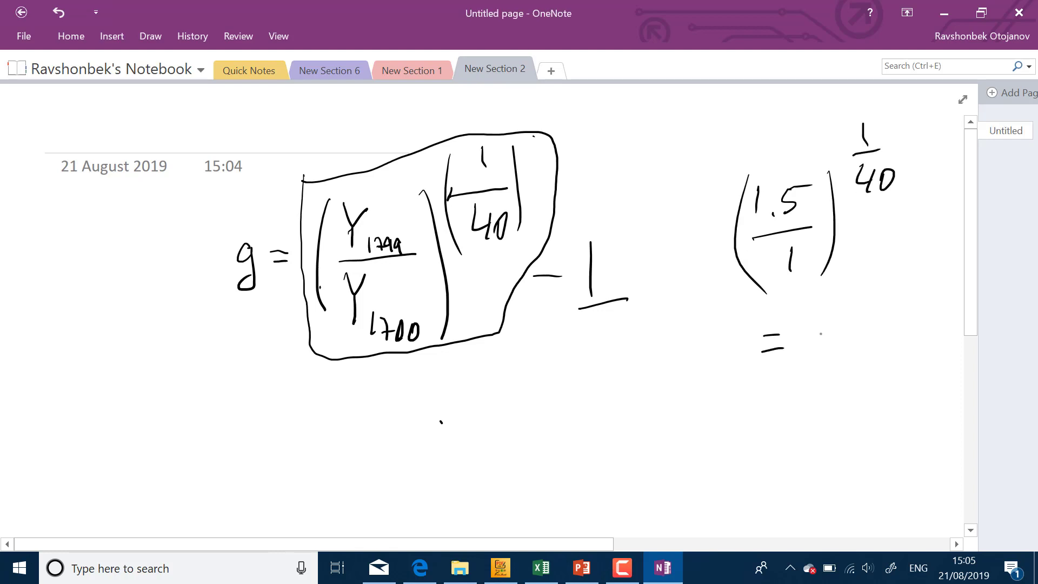
mouse_move(825, 316)
left_mouse_down()
mouse_move(818, 347)
mouse_move(867, 324)
mouse_move(858, 314)
mouse_move(872, 342)
mouse_move(896, 313)
mouse_move(913, 341)
left_mouse_up()
left_click(831, 346)
left_click_drag(918, 309, 936, 306)
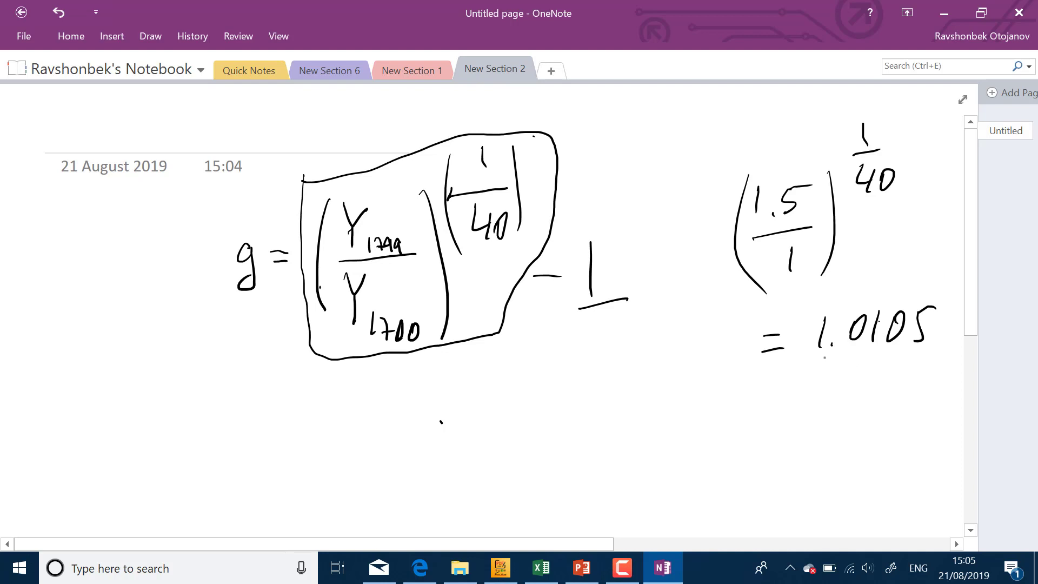
left_click_drag(822, 357, 928, 348)
mouse_move(862, 203)
left_mouse_down()
mouse_move(900, 115)
mouse_move(835, 122)
mouse_move(854, 205)
left_mouse_up()
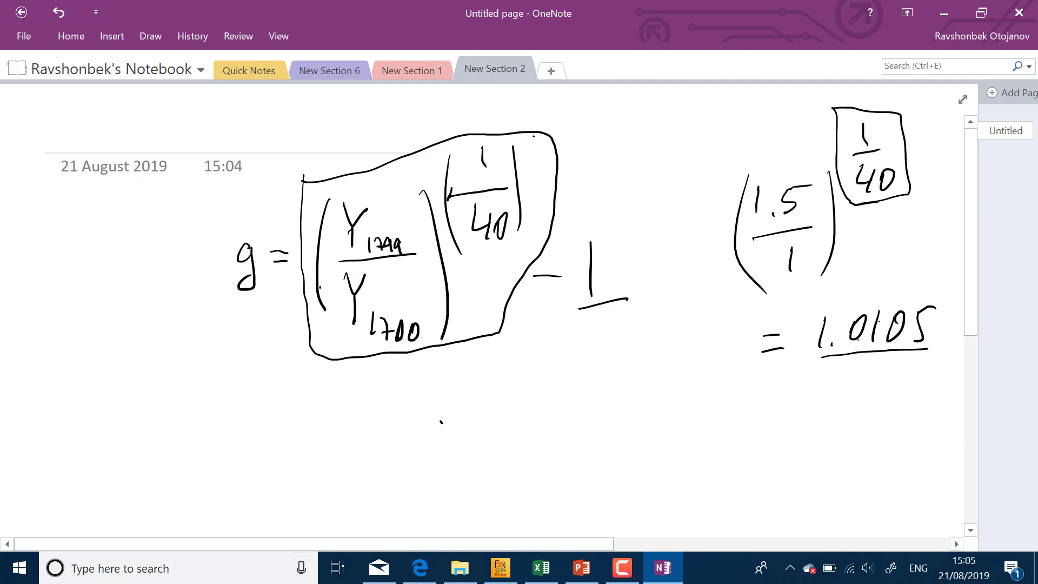
Circle the digits 0105, cross out the leading 1 and write 0.0105 beneath the example's result
left_click_drag(928, 299, 884, 291)
left_click_drag(843, 327, 896, 347)
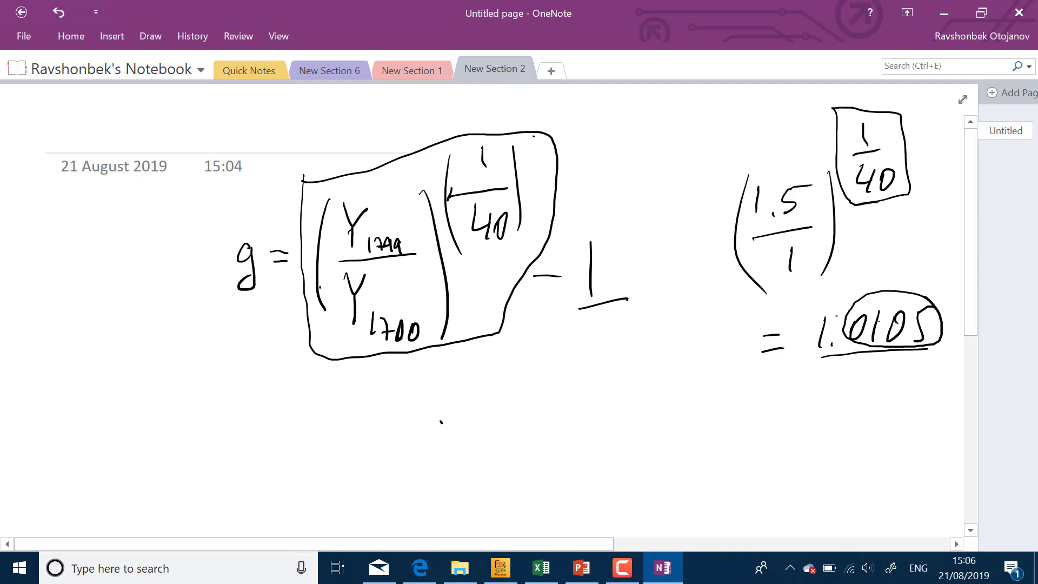
mouse_move(836, 314)
left_mouse_down()
mouse_move(798, 344)
mouse_move(837, 359)
left_mouse_up()
mouse_move(775, 403)
left_mouse_down()
mouse_move(827, 399)
mouse_move(847, 425)
mouse_move(871, 402)
left_mouse_up()
left_click_drag(893, 397, 888, 421)
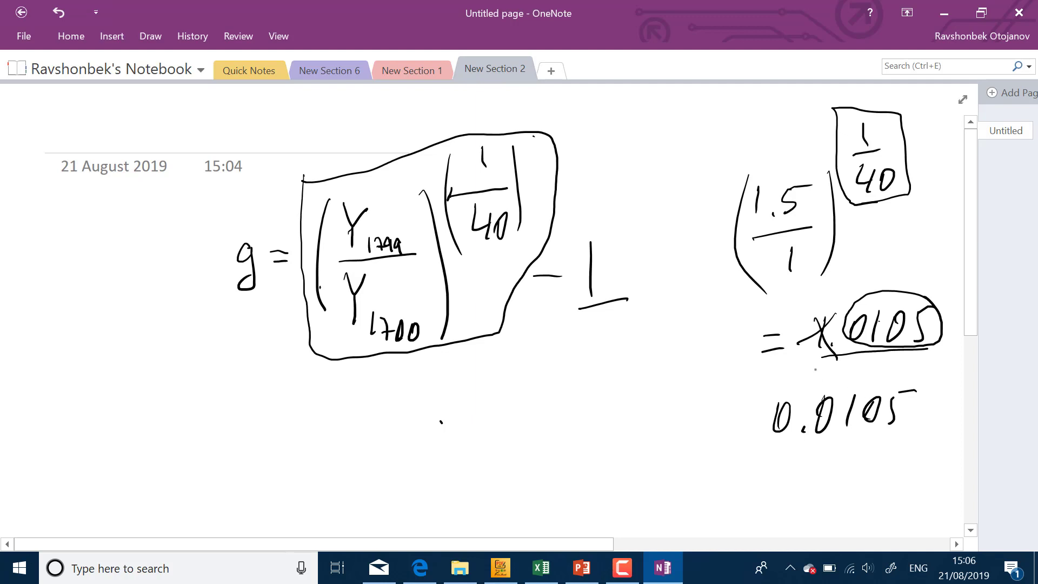
Switch back to the Excel workbook and format growth rate cell L9 as a percentage with four decimal places
left_click(632, 577)
left_click(540, 568)
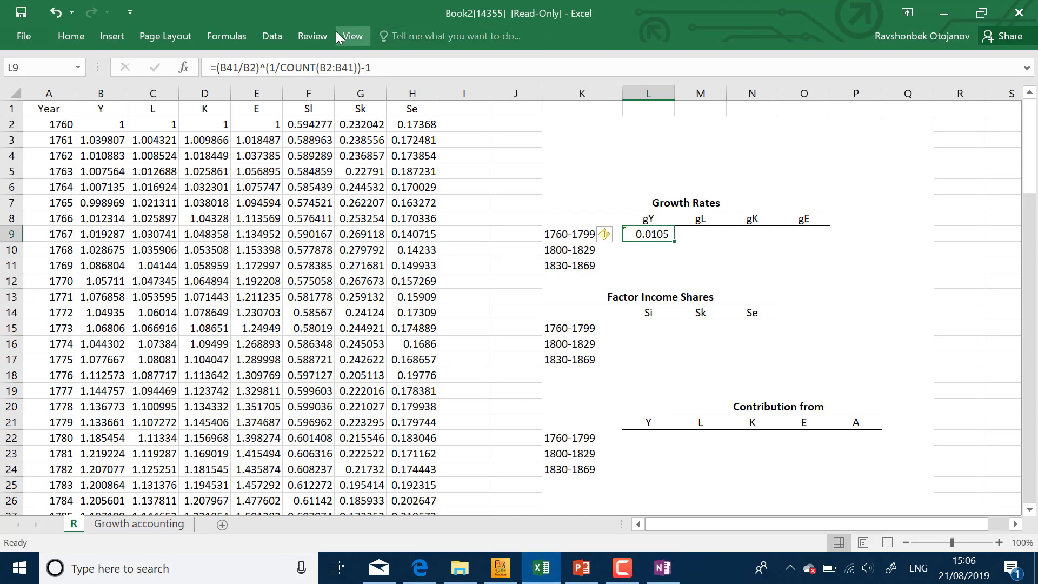
left_click(76, 38)
left_click(488, 88)
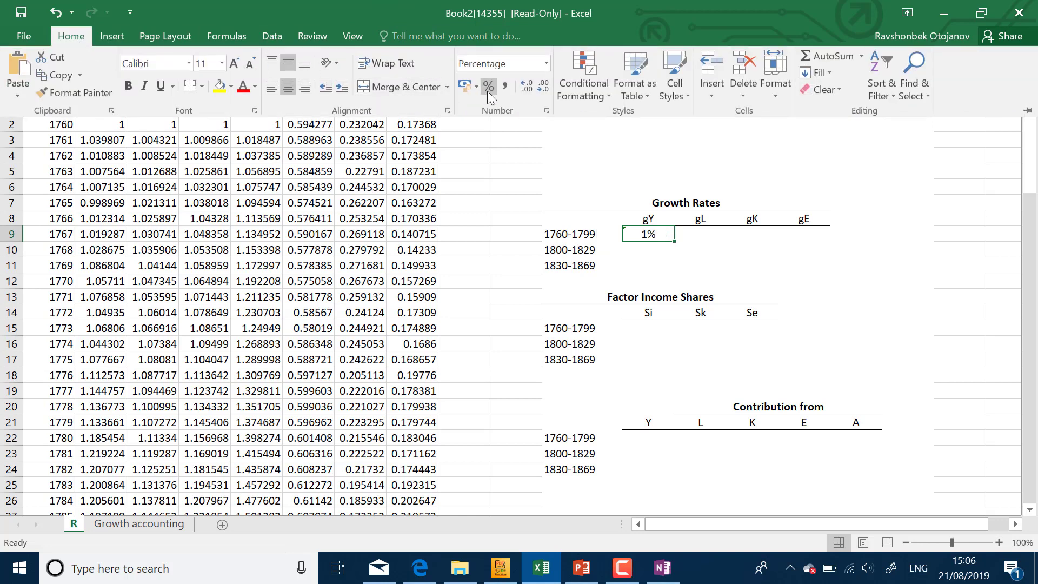
left_click(503, 88)
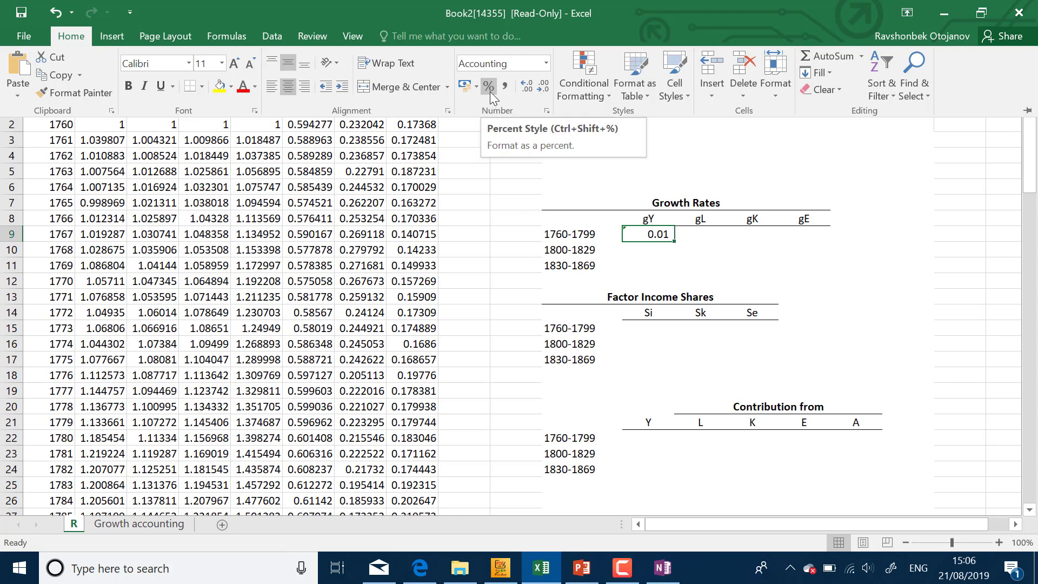
left_click(490, 90)
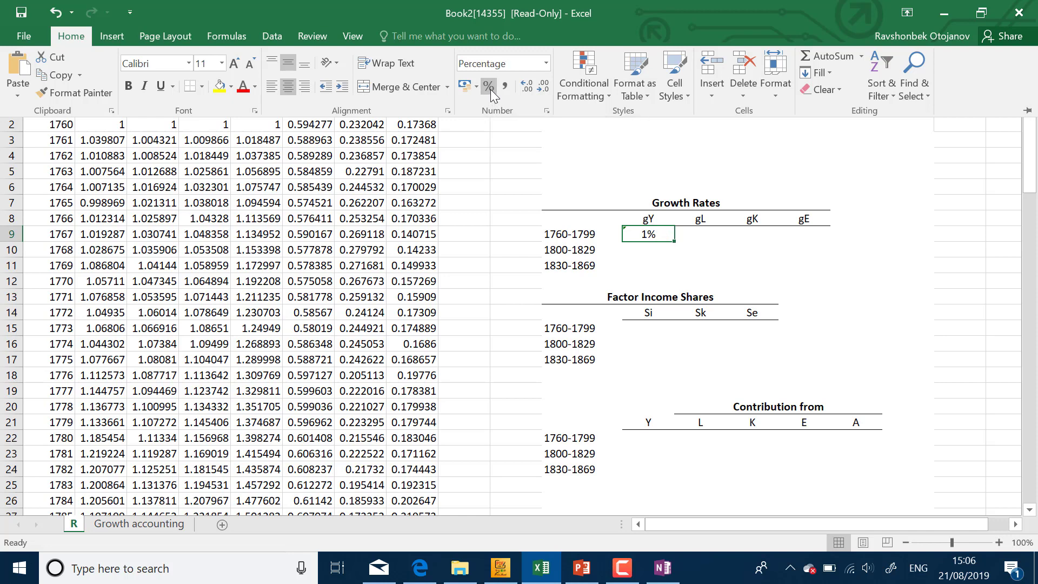
left_click(523, 88)
left_click(524, 88)
left_click(523, 88)
left_click(523, 88)
left_click(660, 258)
left_click(659, 258)
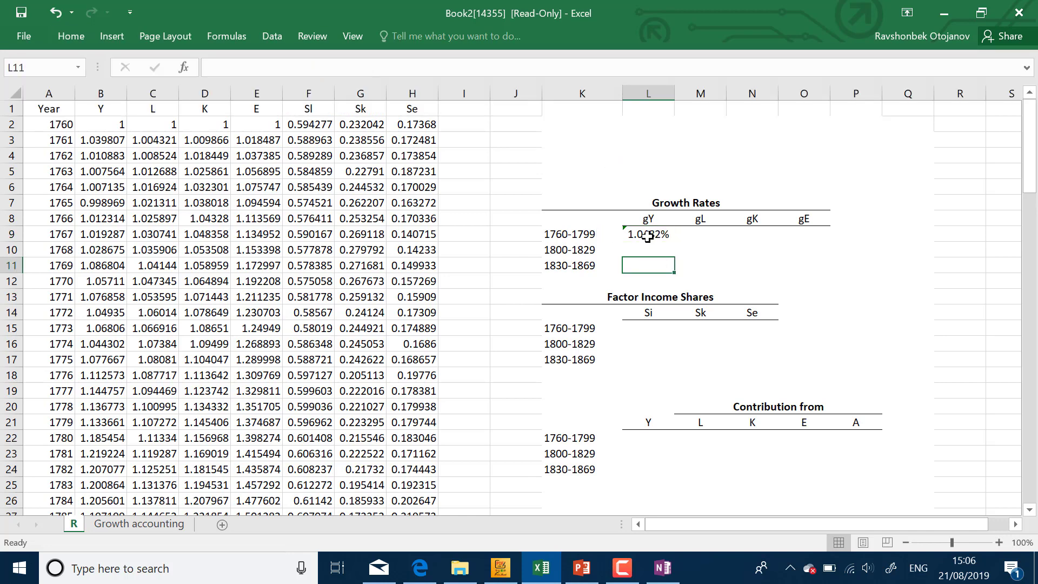
Check which cells in column Y of the data the L9 growth rate formula refers to, keeping the formula as it is
left_click(654, 236)
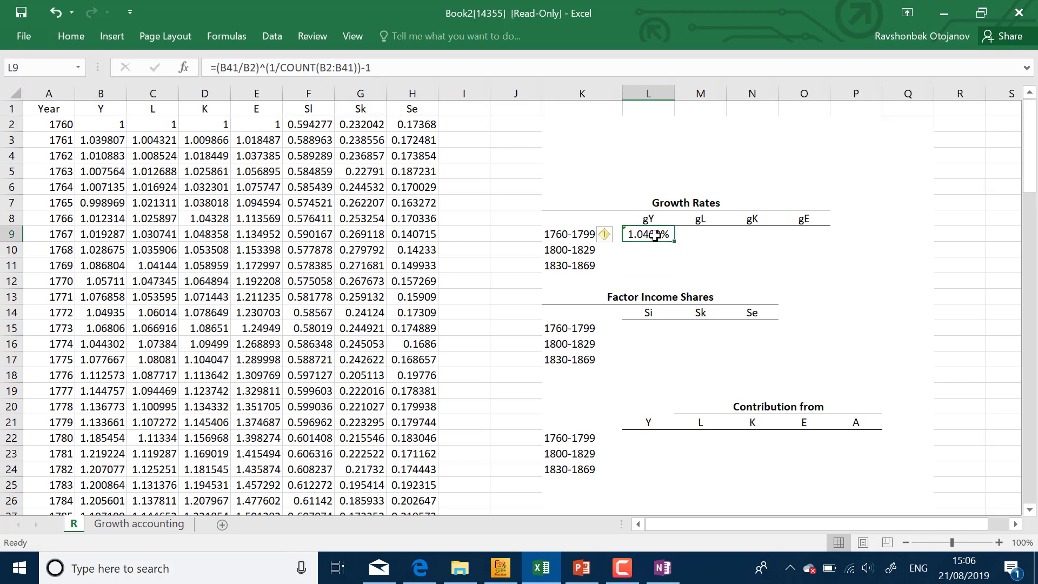
double_click(654, 234)
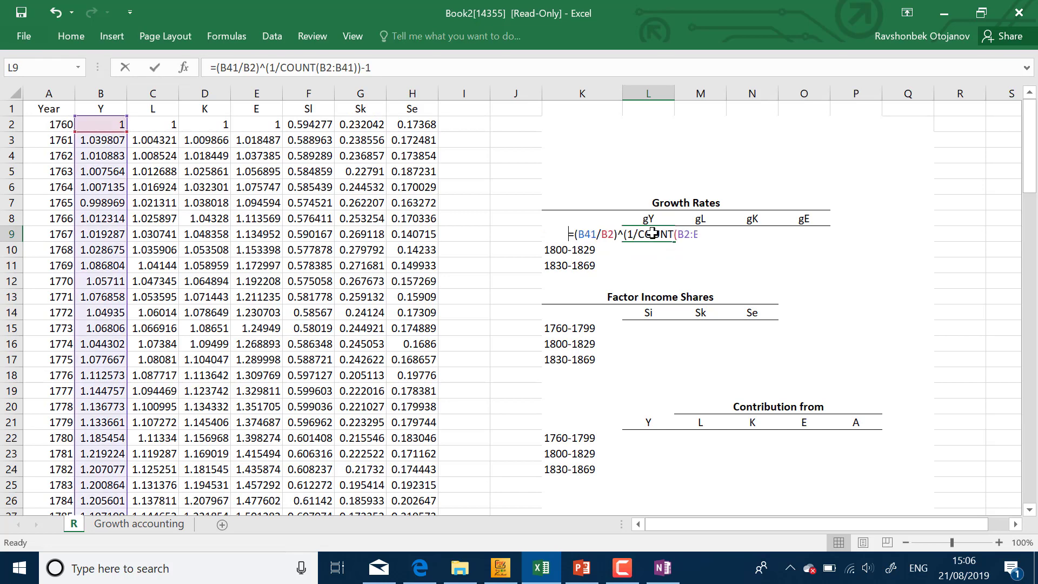
scroll(130, 241, "down", 5)
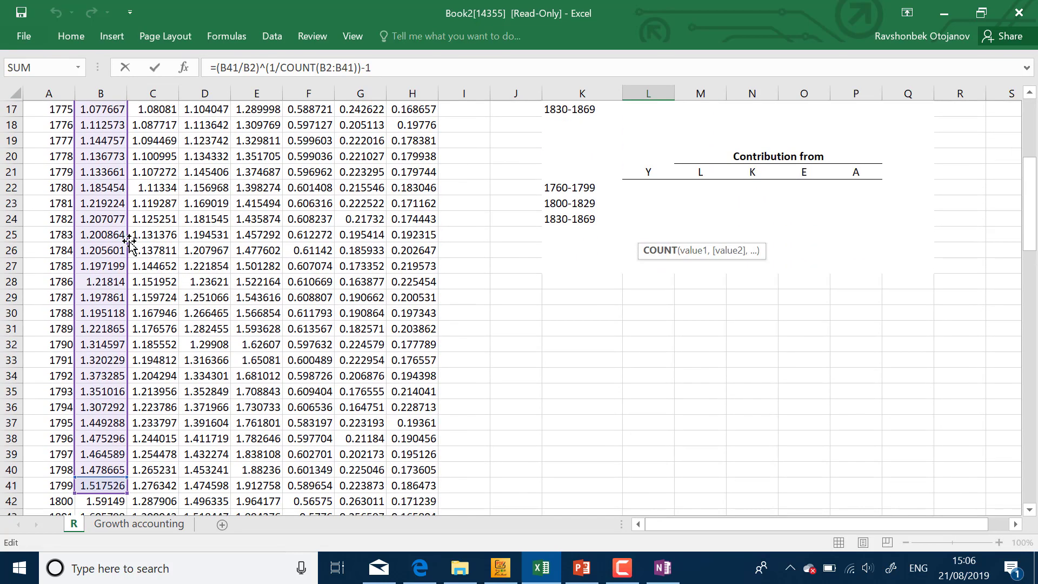
scroll(130, 241, "down", 4)
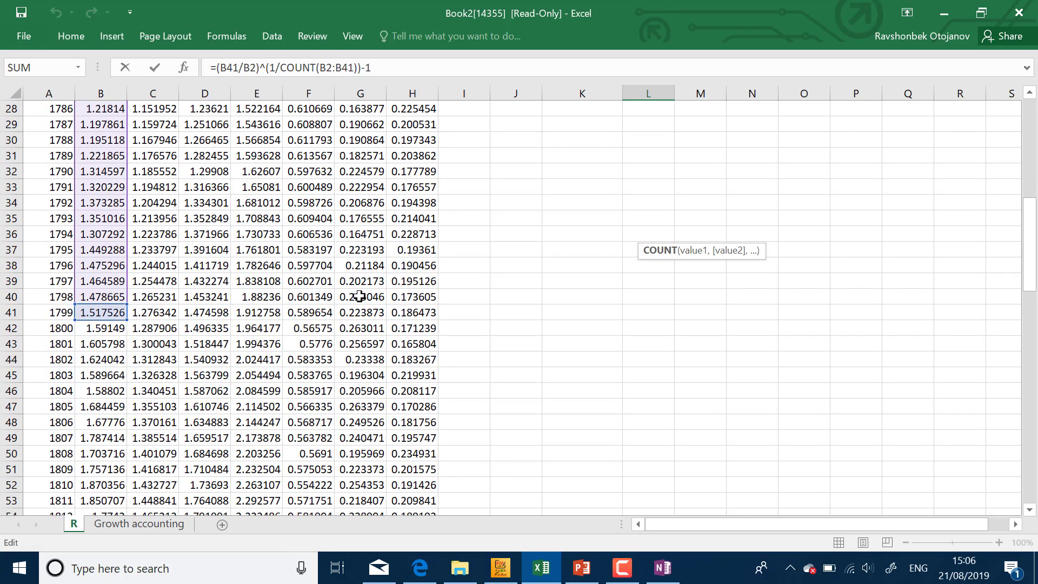
scroll(359, 296, "up", 9)
key("ctrl+Return")
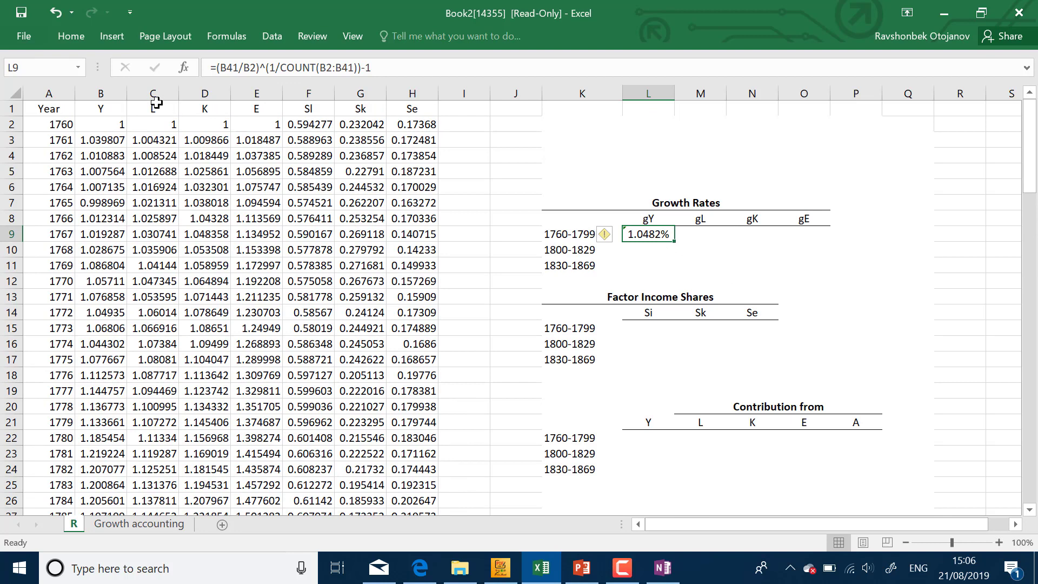
Copy the L9 growth rate formula across to O9 to fill the gL, gK and gE rates for 1760-1799
left_click_drag(162, 93, 264, 98)
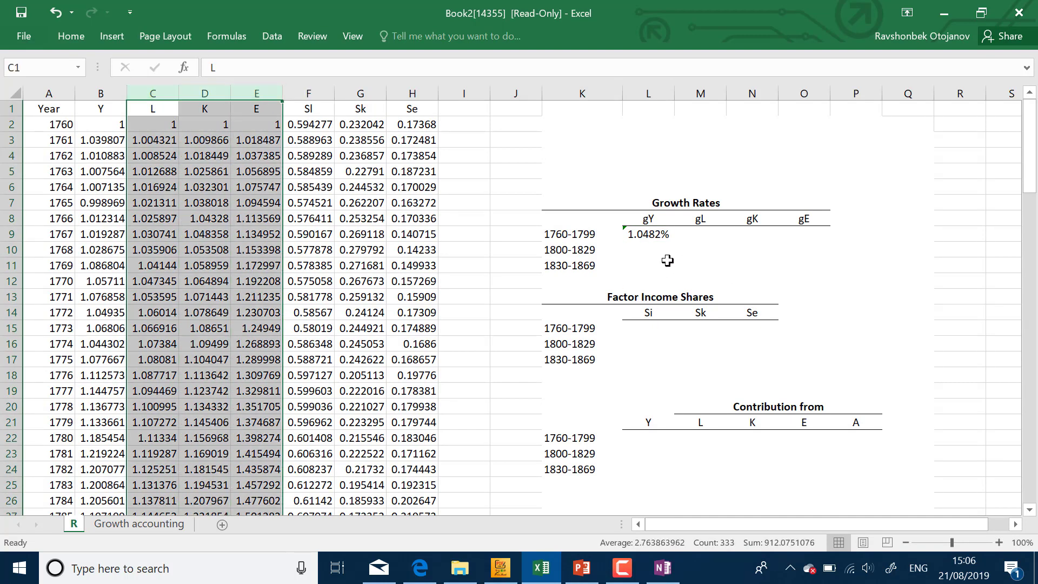
left_click(669, 237)
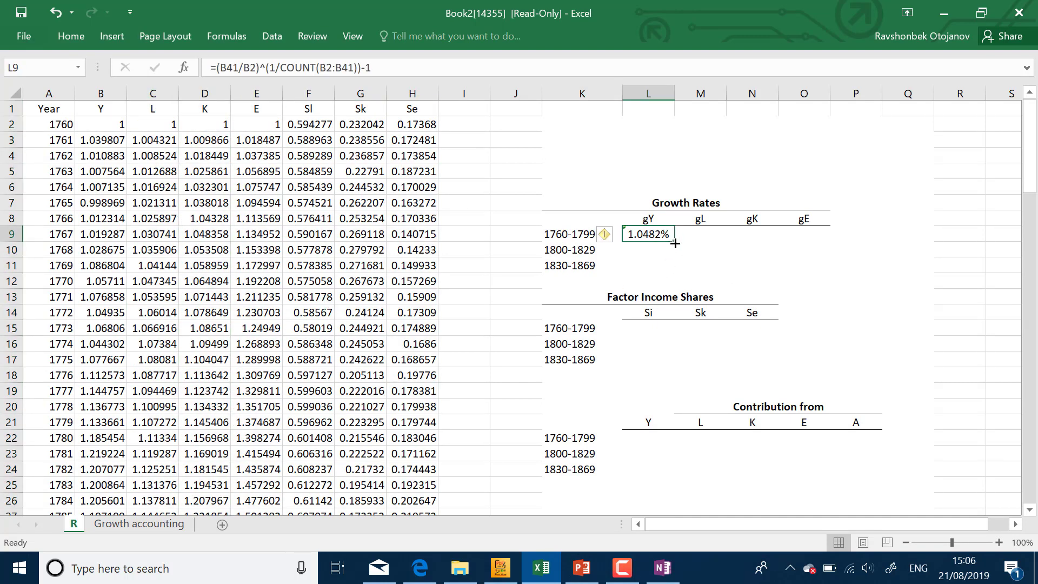
left_click_drag(675, 243, 801, 242)
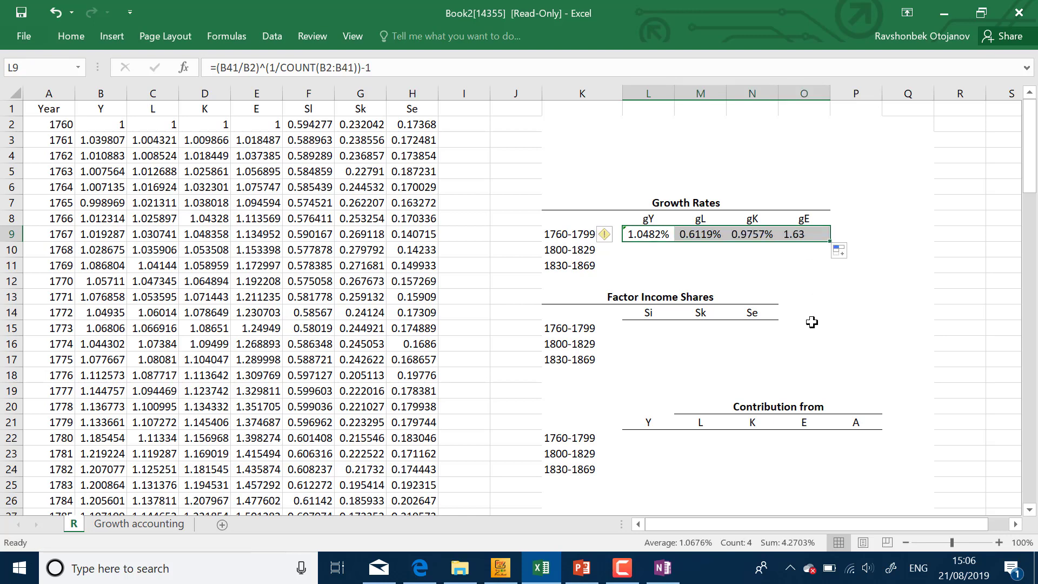
Check which cells in column E the copied gE formula in O9 refers to, then select L10 for the 1800-1829 period
left_click(797, 234)
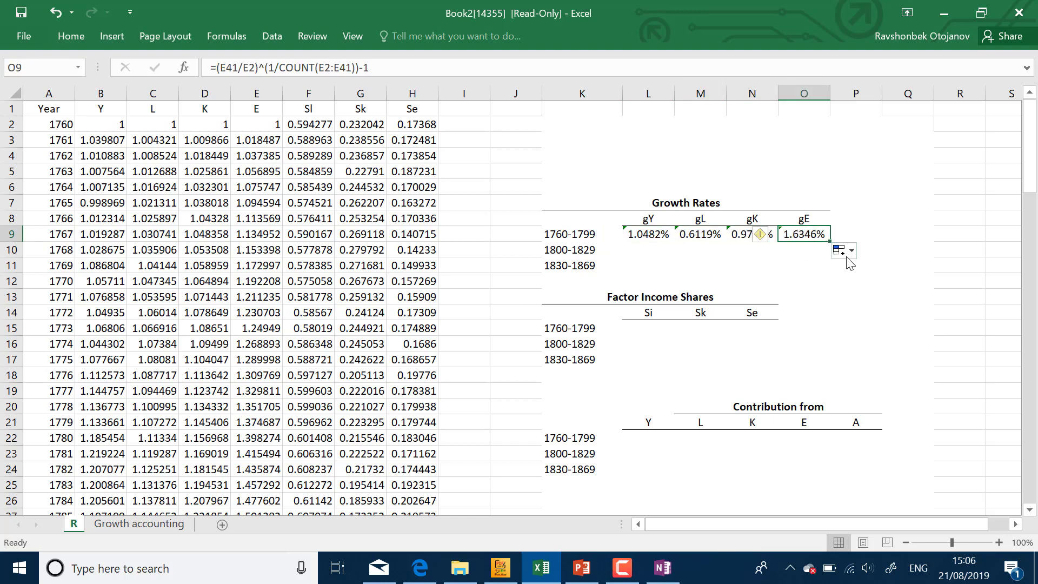
left_click(875, 237)
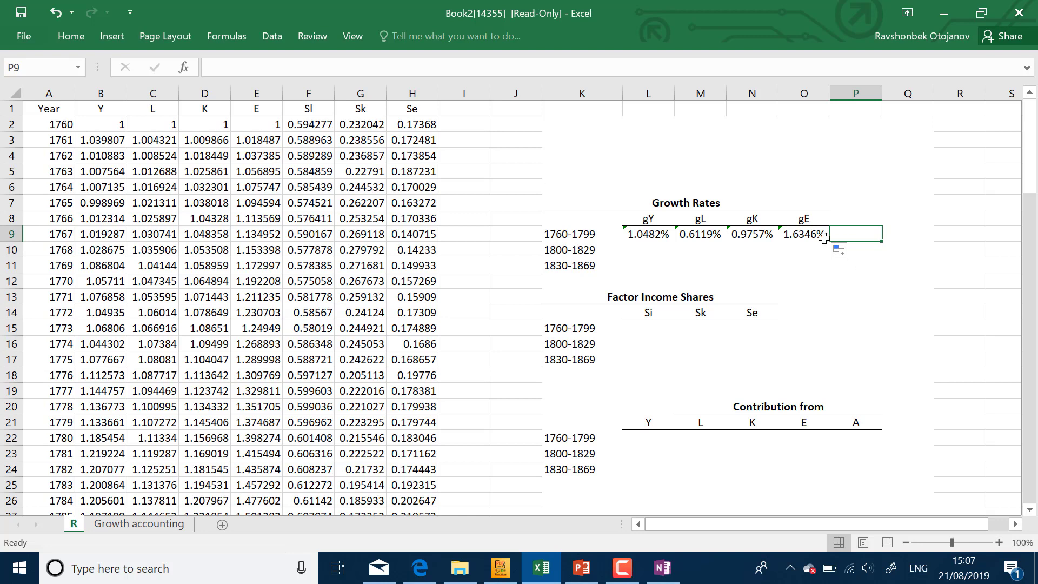
double_click(814, 234)
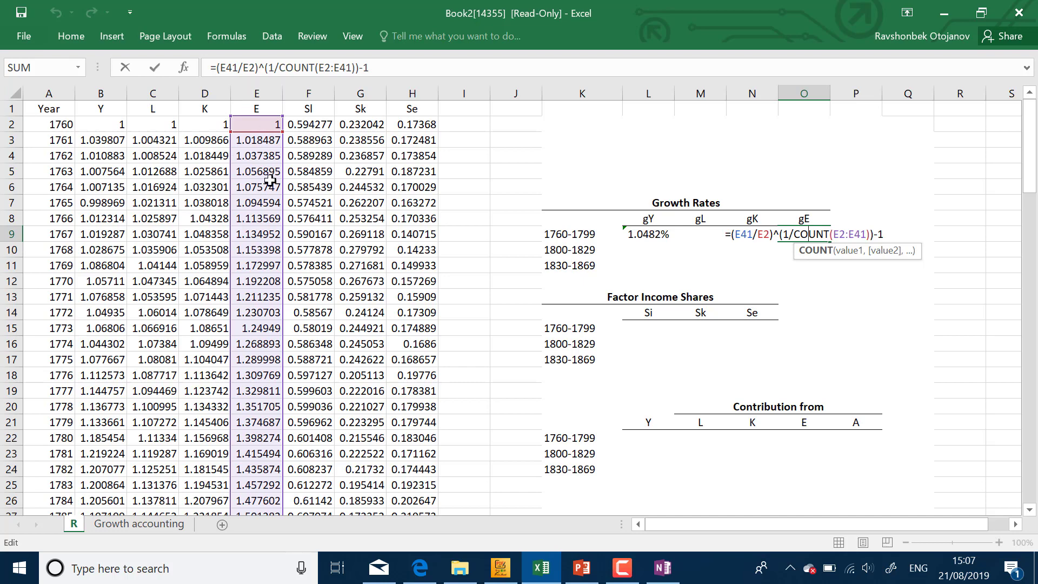
scroll(260, 290, "down", 8)
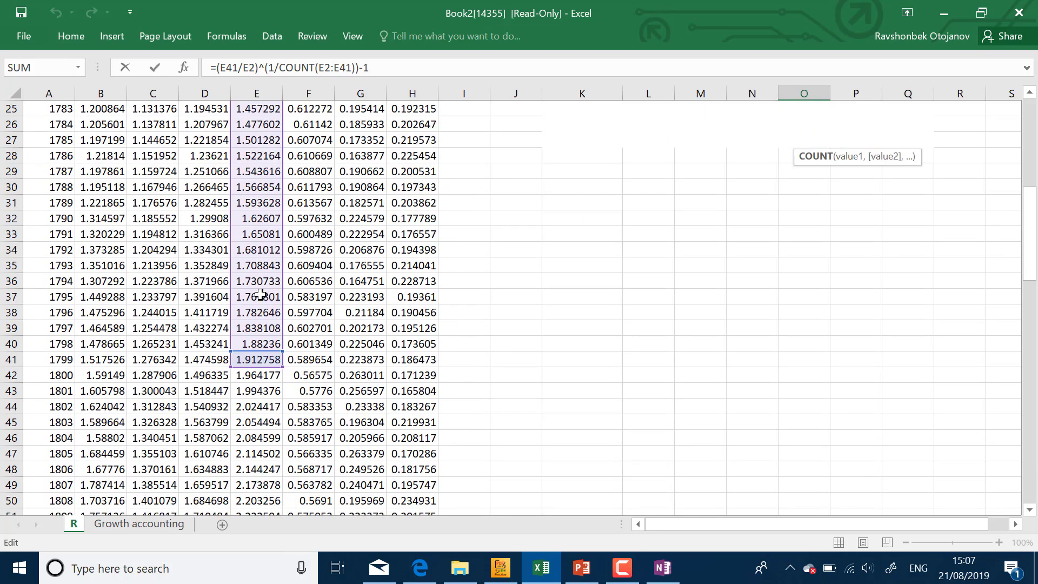
scroll(268, 356, "up", 6)
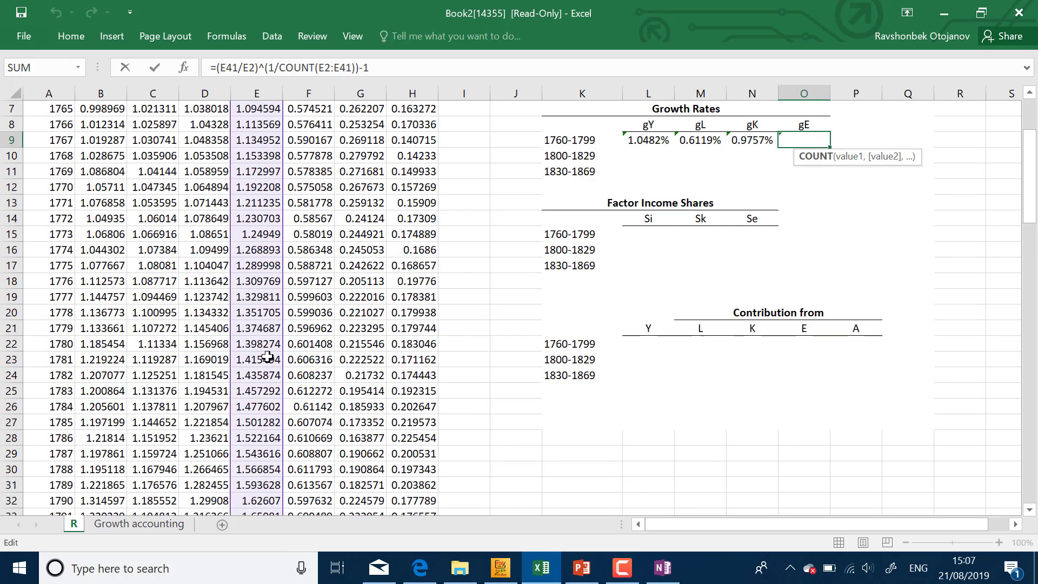
scroll(267, 357, "up", 2)
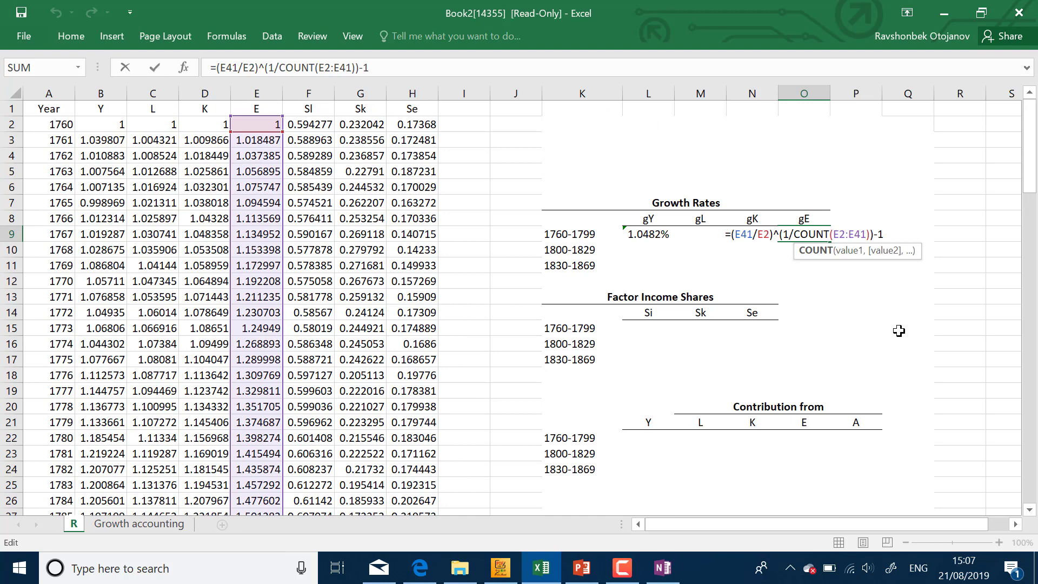
key("ctrl+Return")
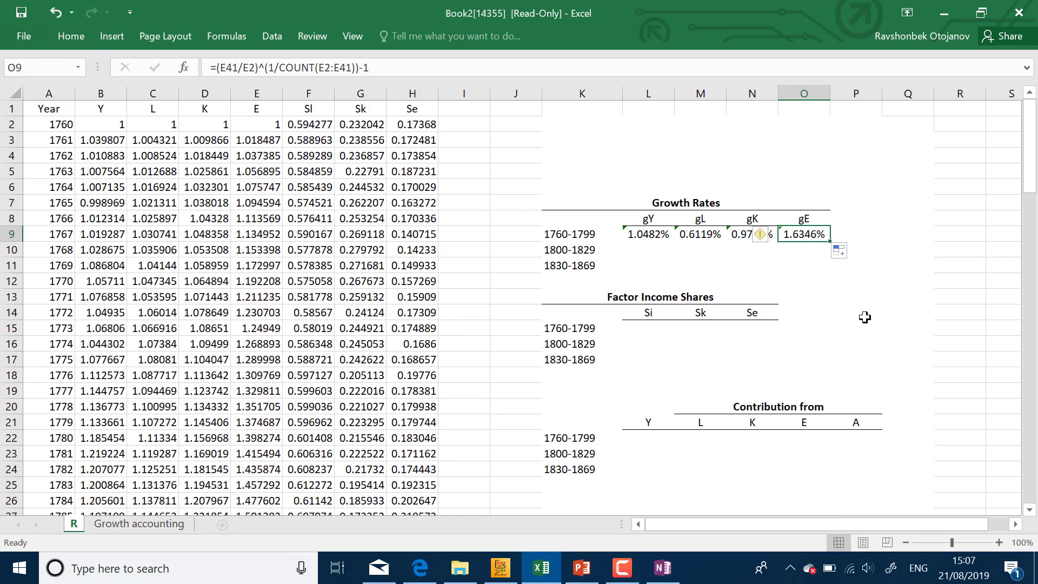
left_click(857, 295)
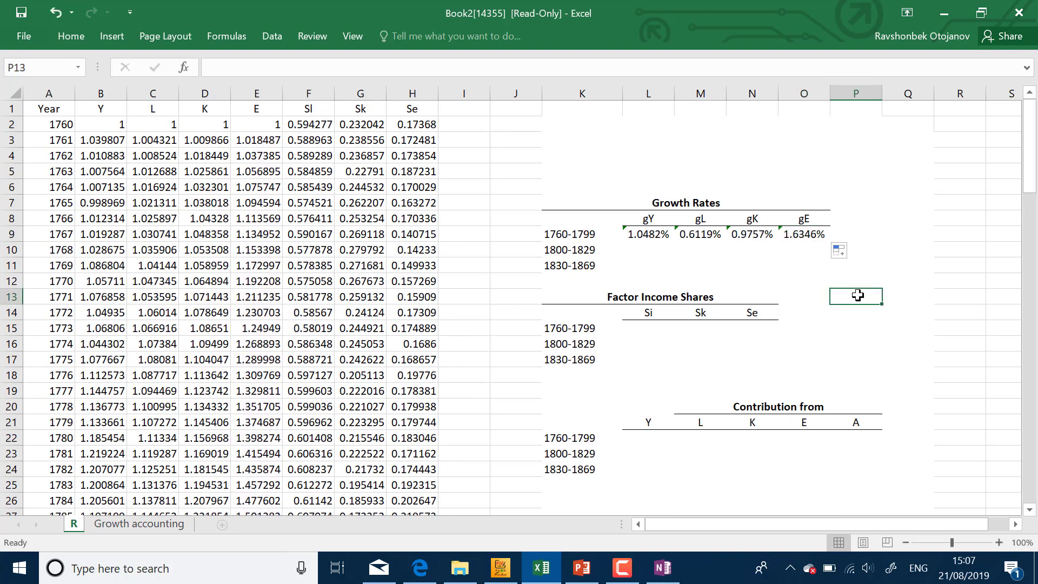
left_click(648, 251)
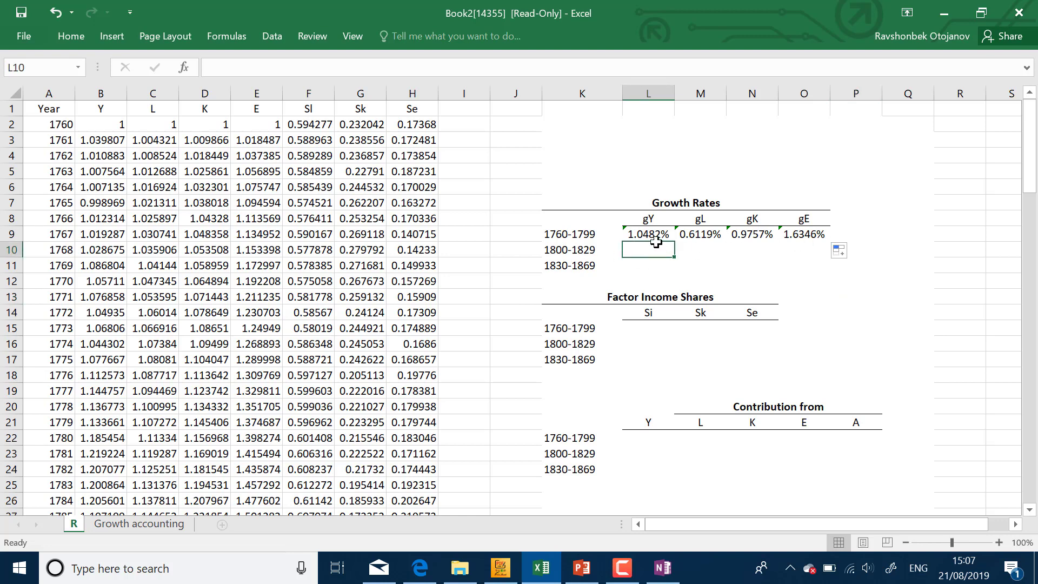
Start the 1800-1829 gY growth formula in L10 with the ratio of the 1829 to the 1800 Y value, =(B71/B42)
type("=(")
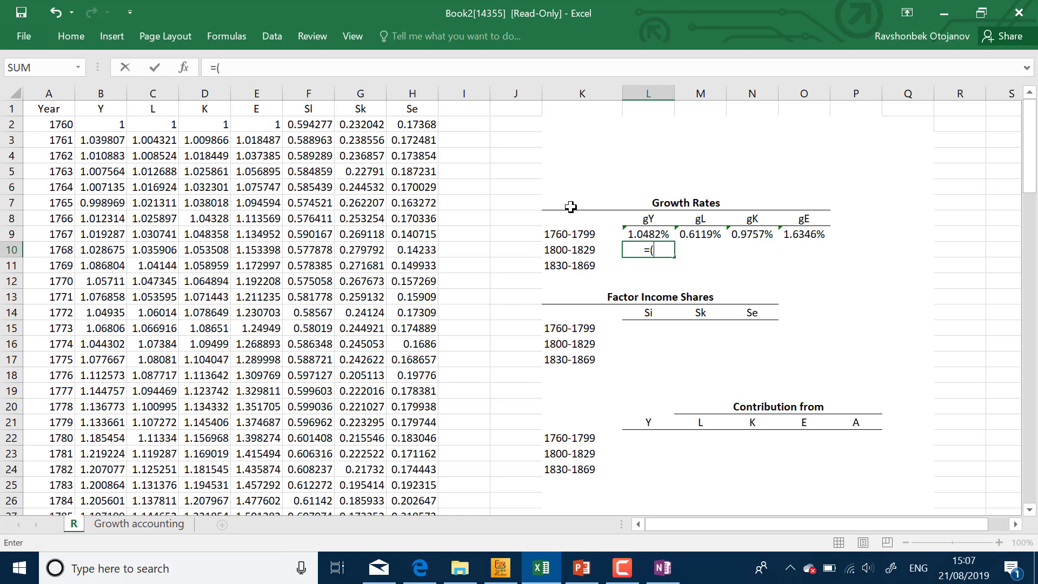
scroll(249, 279, "down", 1)
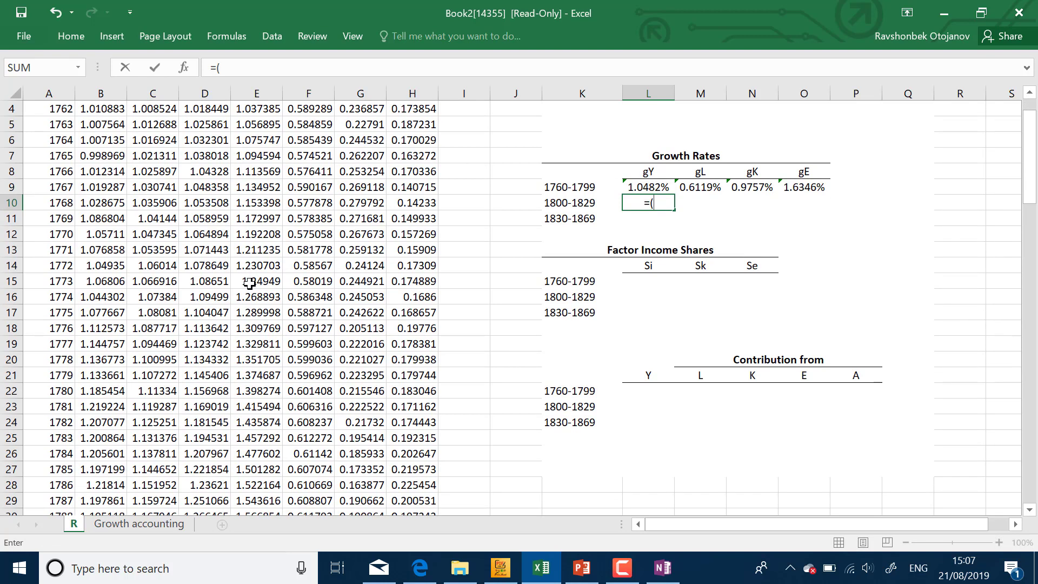
scroll(250, 285, "down", 6)
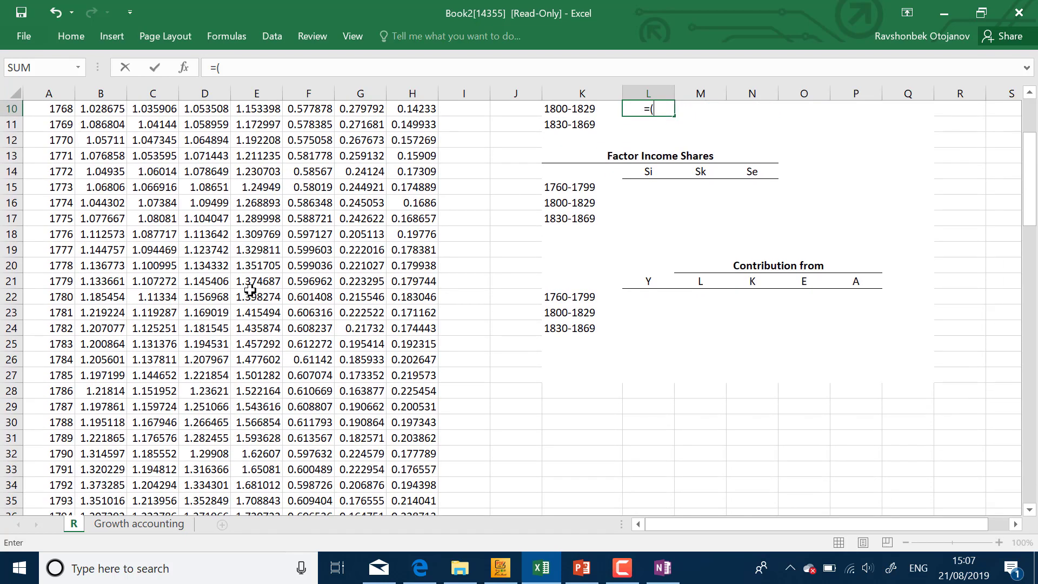
scroll(250, 292, "down", 11)
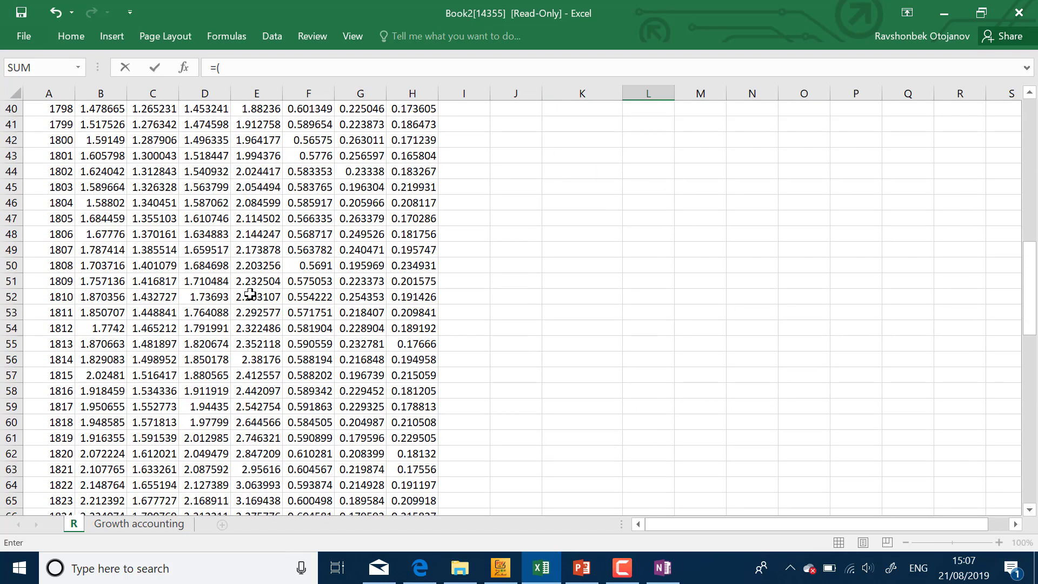
scroll(250, 296, "down", 1)
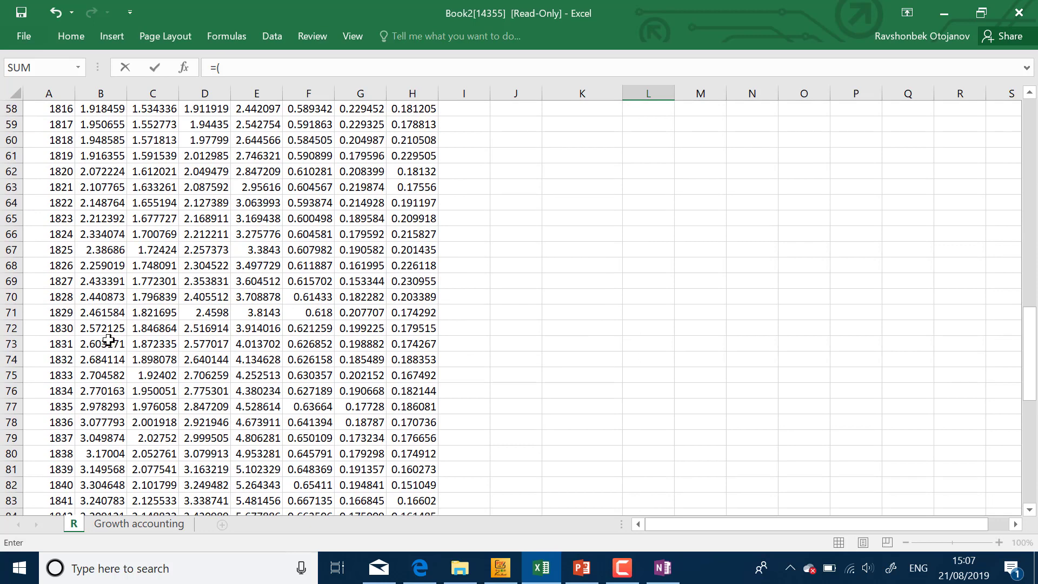
left_click(111, 315)
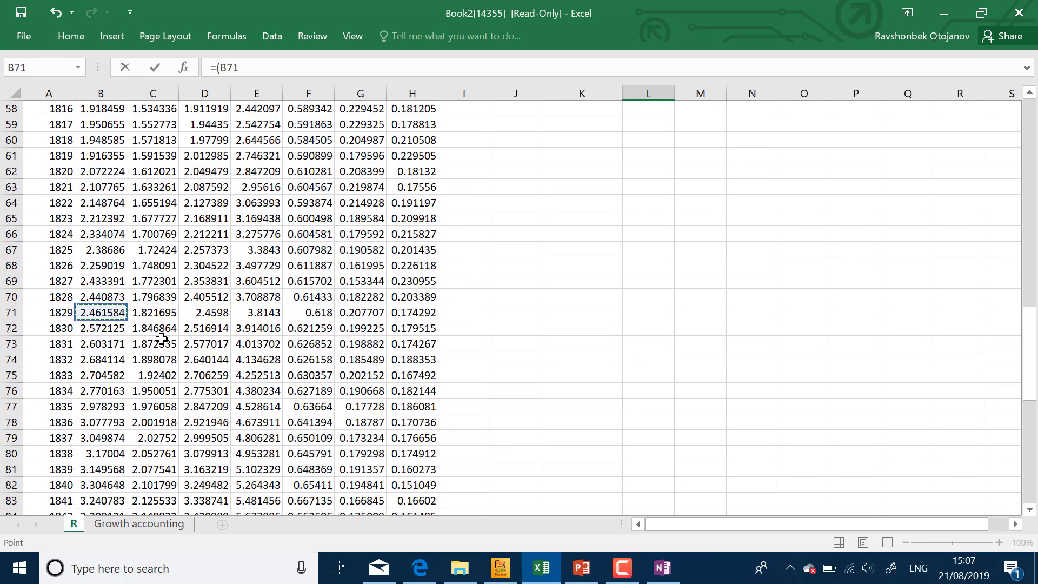
type("/")
scroll(162, 339, "up", 8)
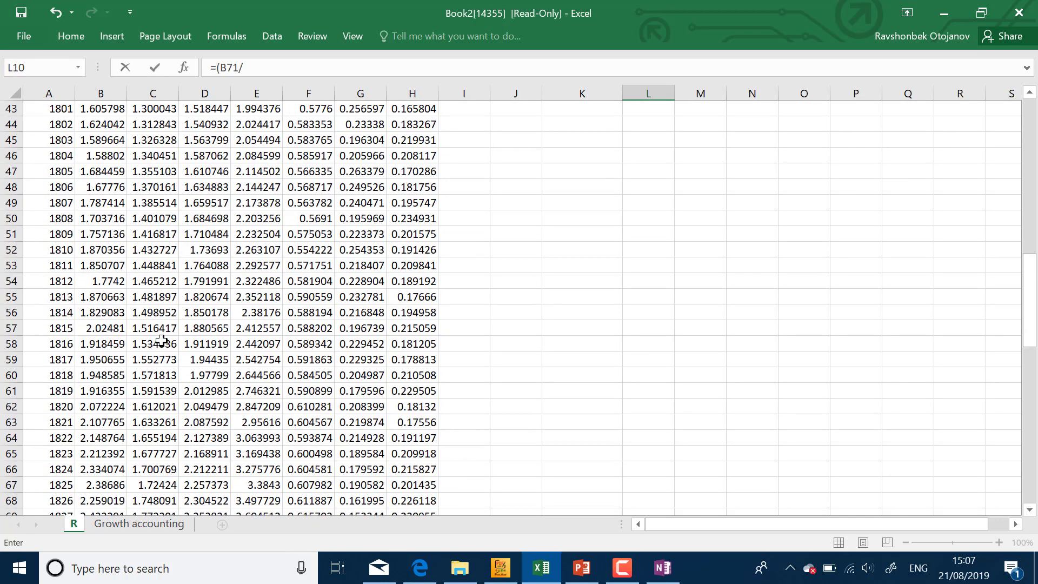
left_click(95, 234)
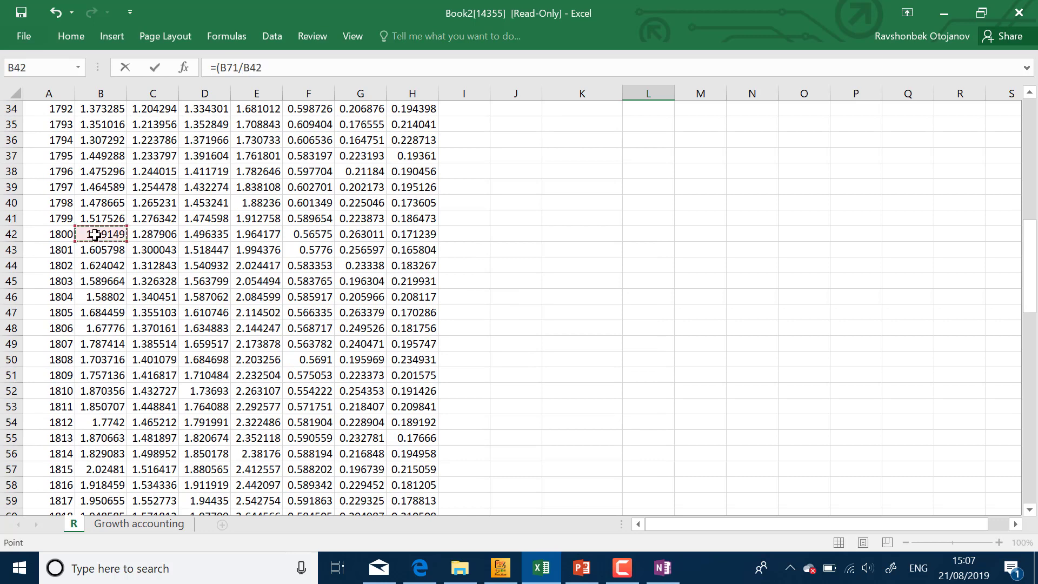
type(")")
Complete the L10 formula with the exponent over the year count and subtract one: ^(1/COUNT(B42:B71))-1
left_click(309, 70)
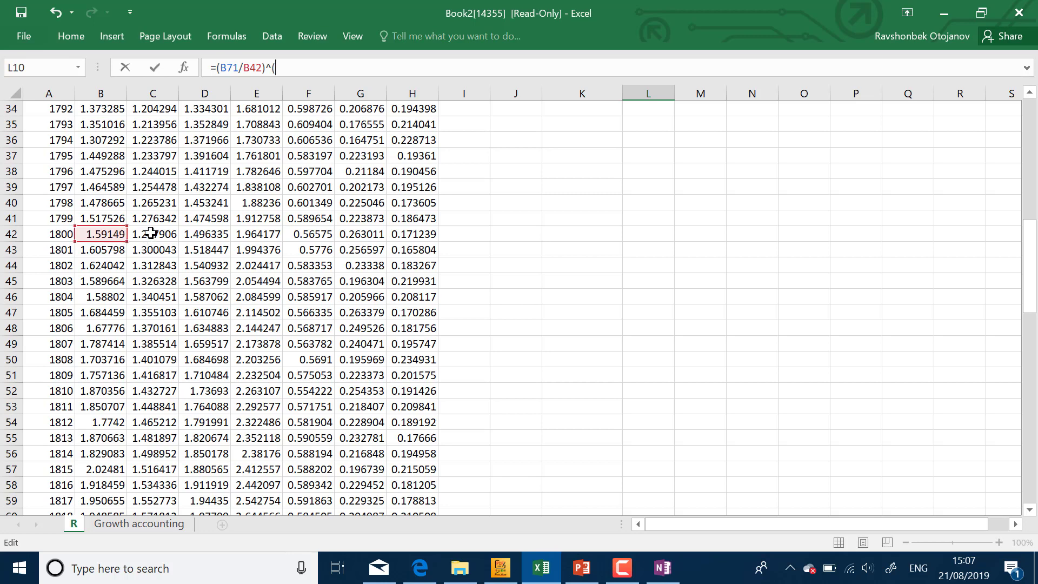
type("1/coun")
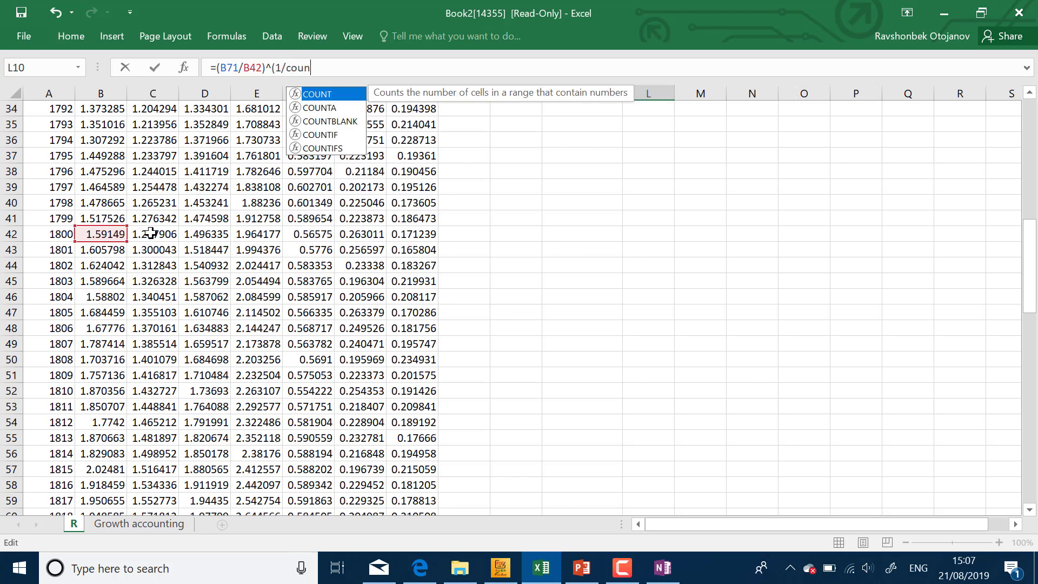
type("t(")
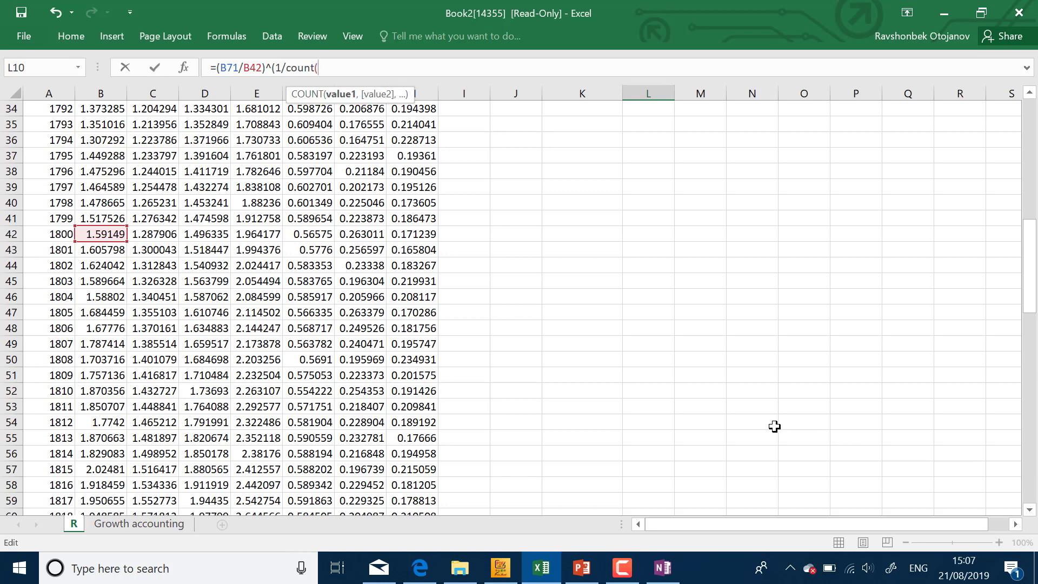
left_click_drag(101, 235, 91, 284)
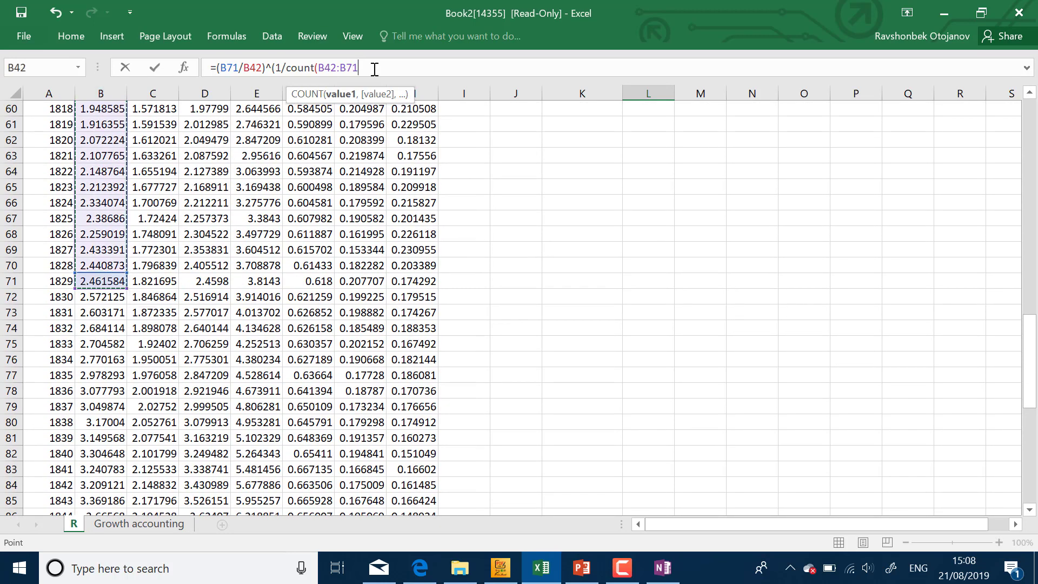
type("))-1")
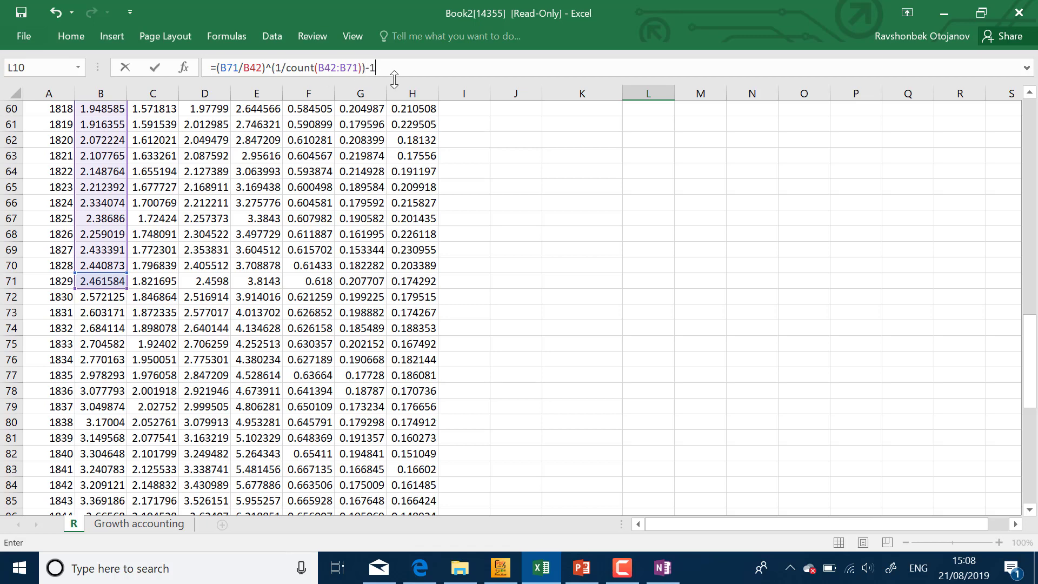
key("Return")
Copy the L10 growth rate formula across to O10 to fill gL, gK and gE for 1800-1829
scroll(616, 243, "up", 19)
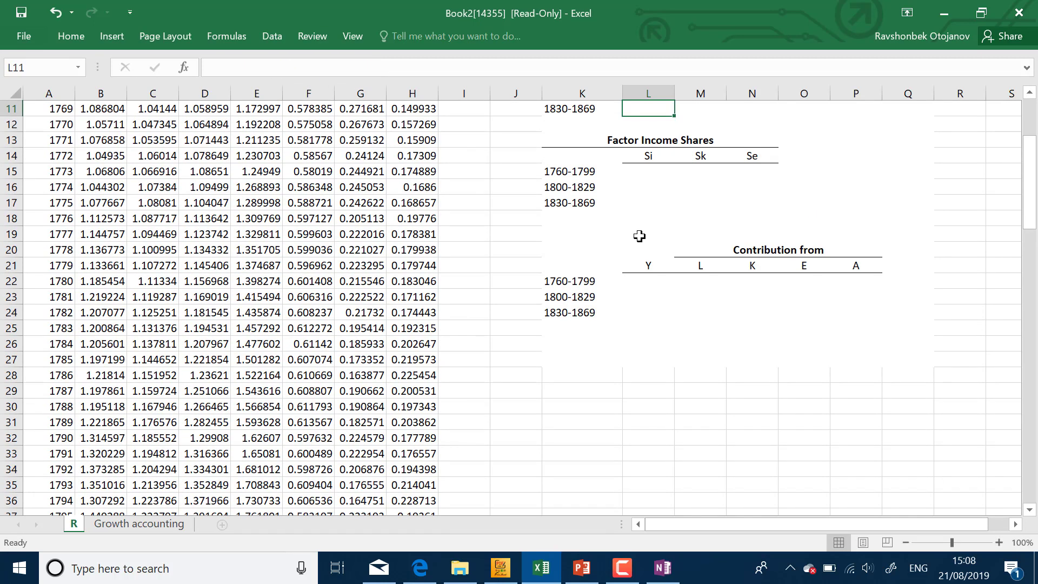
left_click(648, 234)
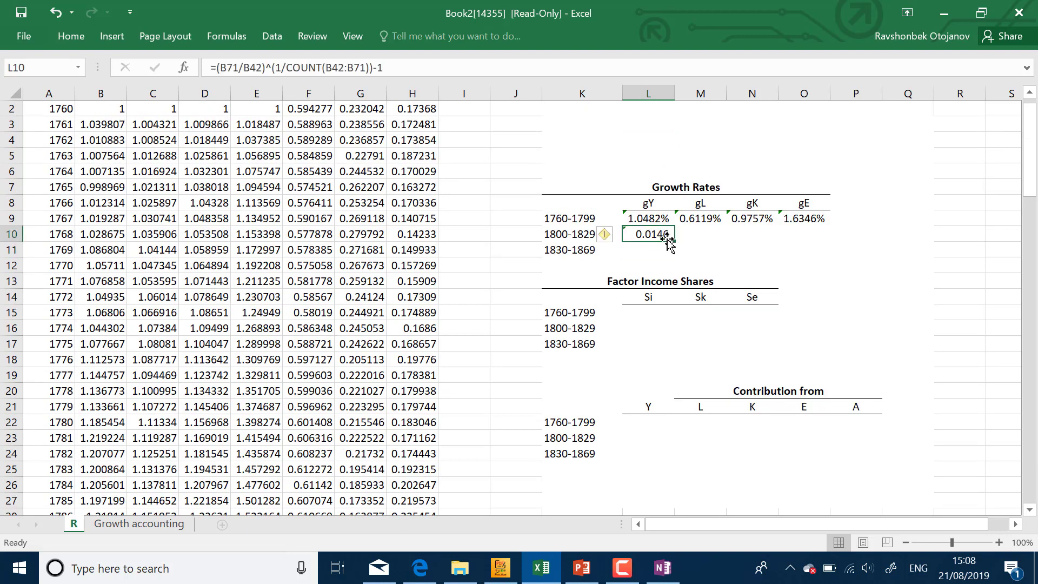
left_click_drag(673, 242, 826, 241)
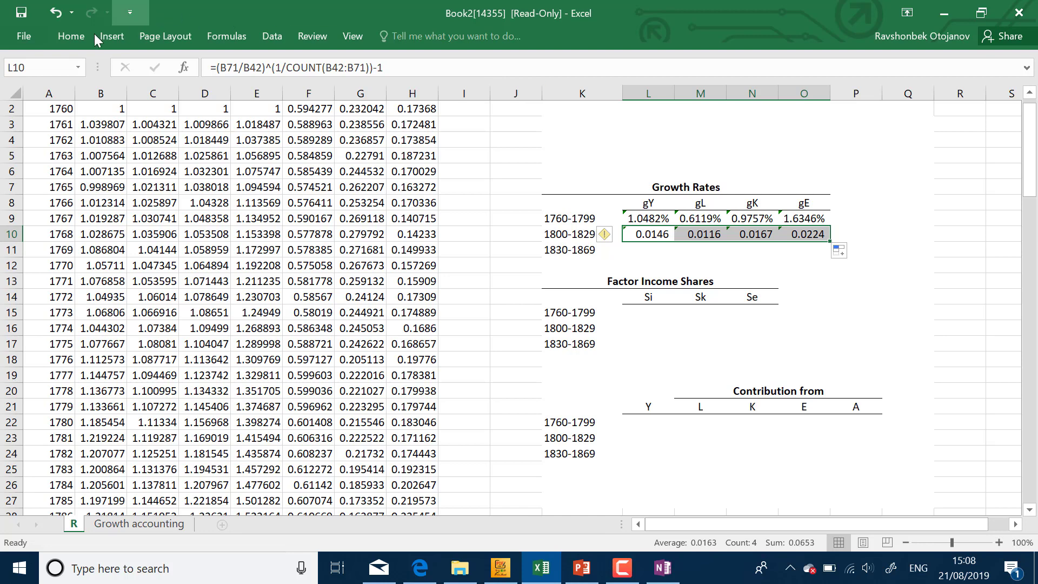
Format the 1800-1829 growth rates in L10:O10 as percentages with three decimal places
left_click(81, 38)
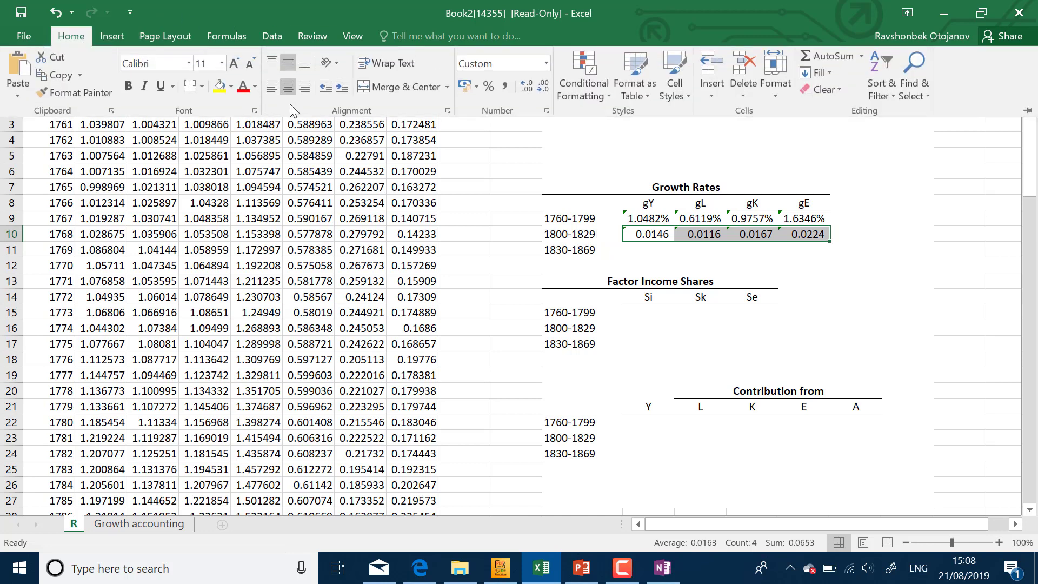
left_click(489, 88)
left_click(520, 86)
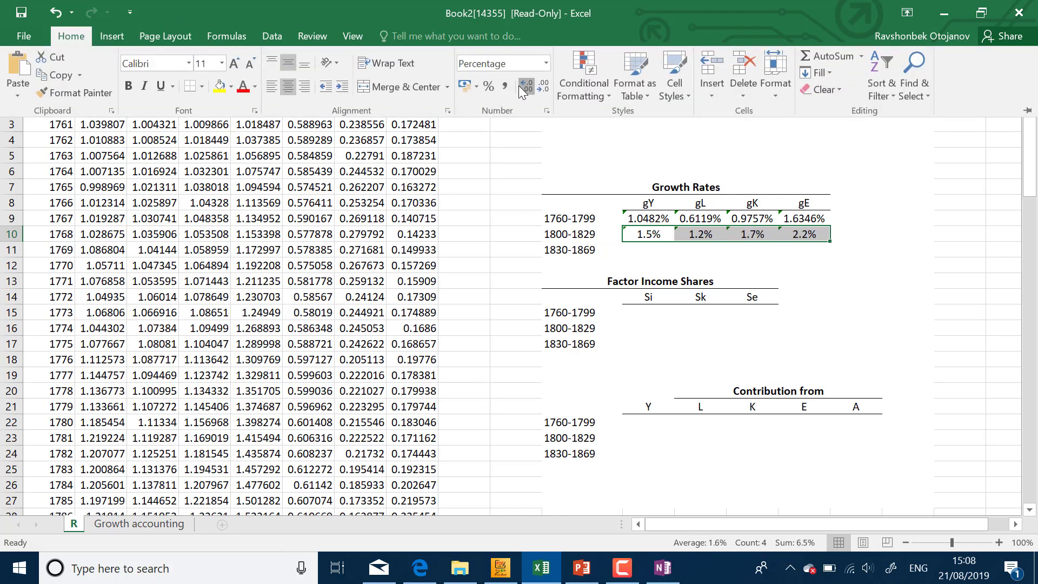
left_click(520, 87)
left_click(520, 87)
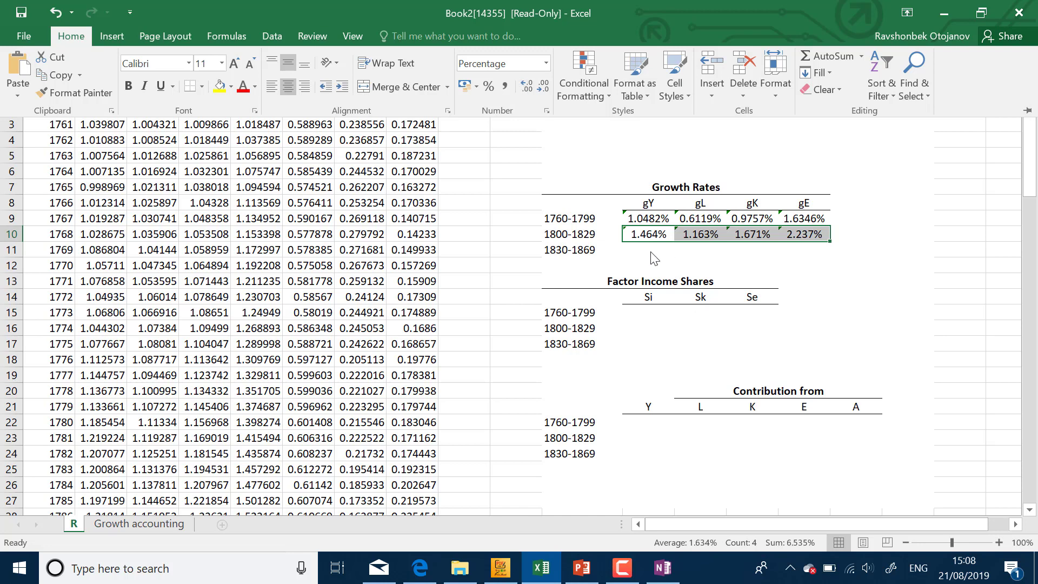
Start the 1830-1869 gY growth formula in L11 with the ratio of the 1869 to the 1830 Y value, =(B111/B72)
left_click(655, 258)
left_click(640, 251)
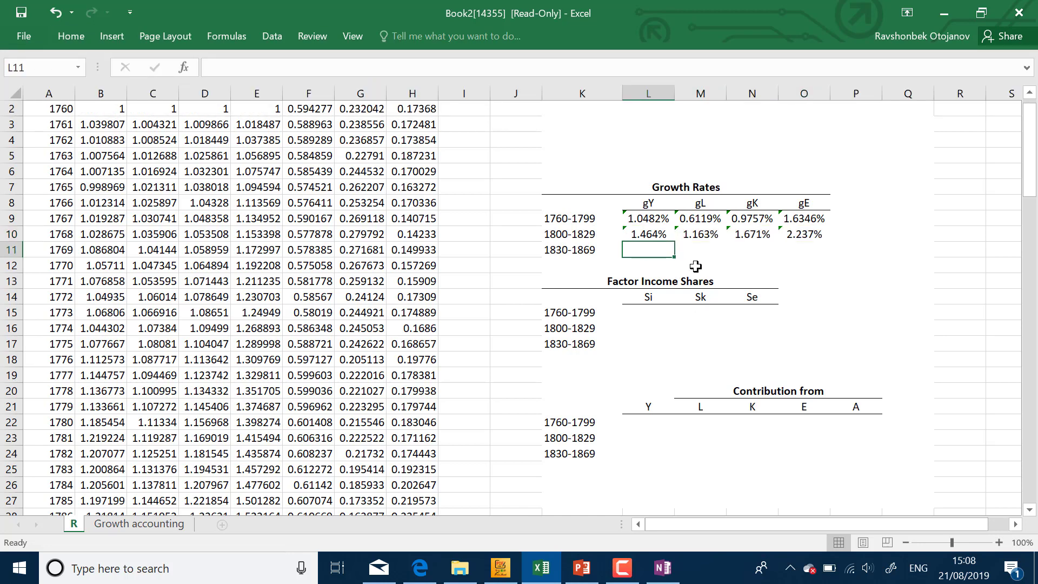
type("=(")
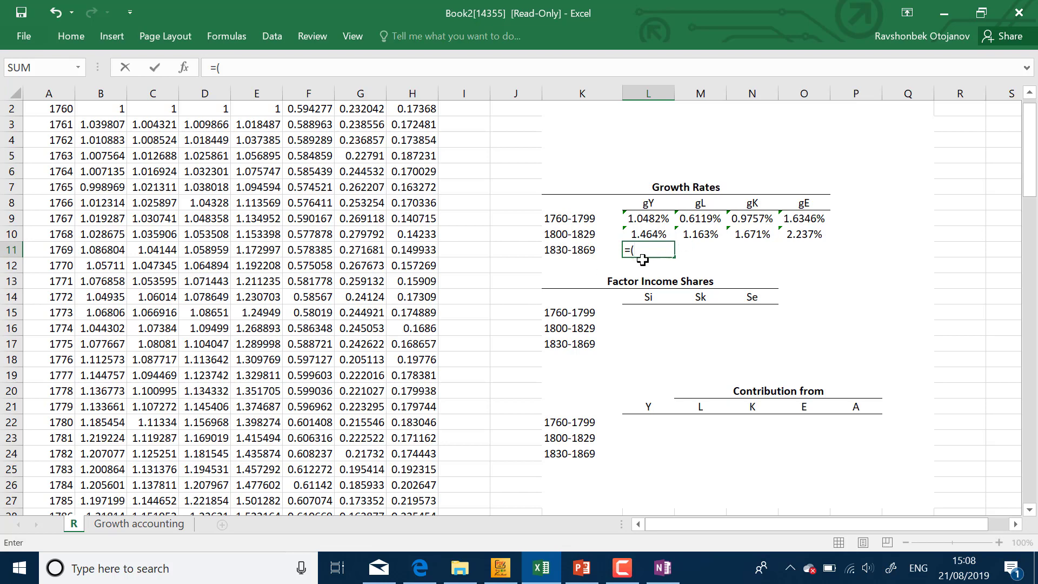
scroll(261, 323, "down", 20)
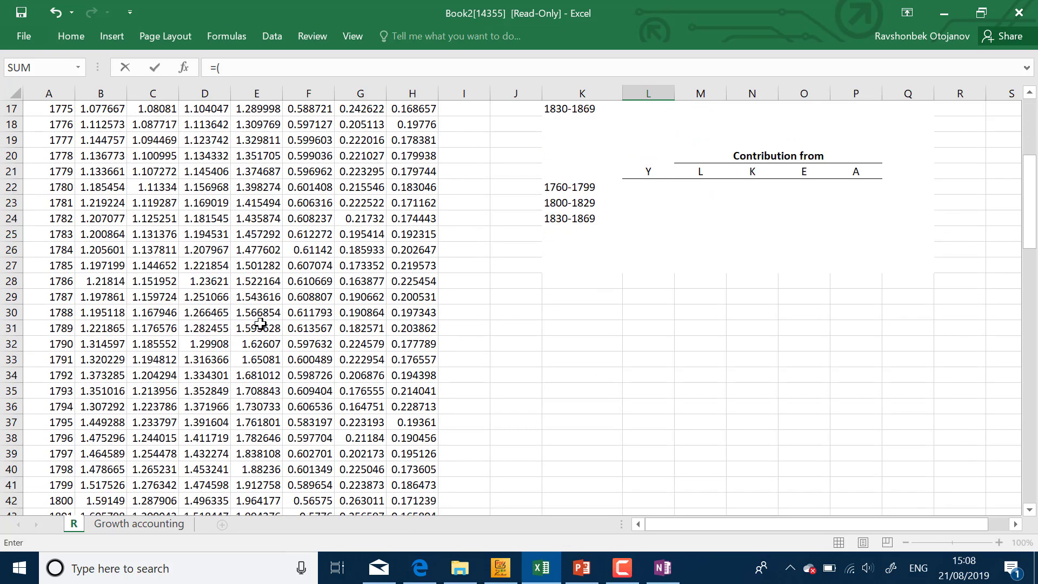
scroll(235, 323, "down", 11)
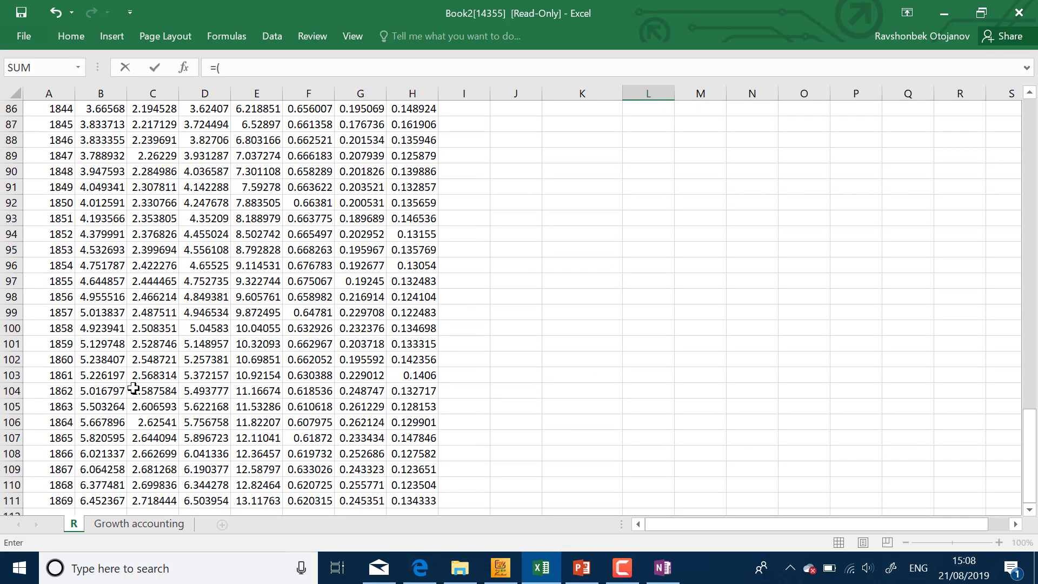
left_click(91, 264)
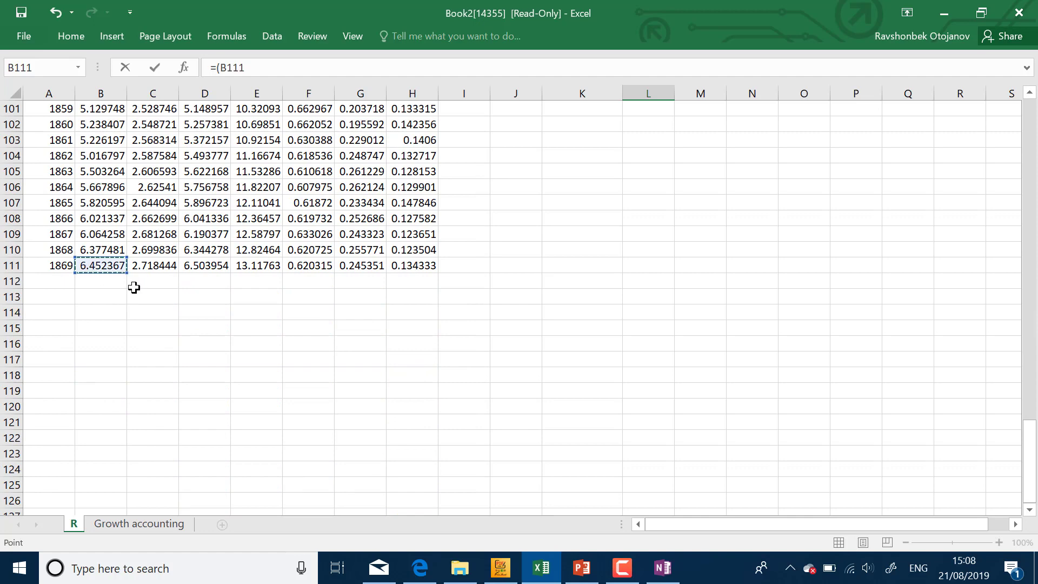
type("/")
scroll(134, 287, "up", 11)
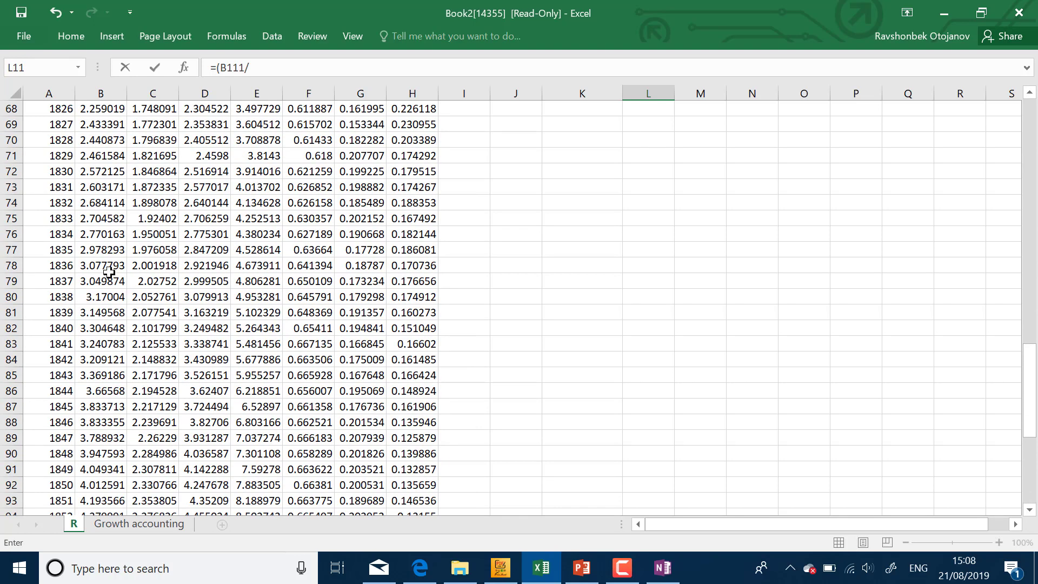
left_click(99, 172)
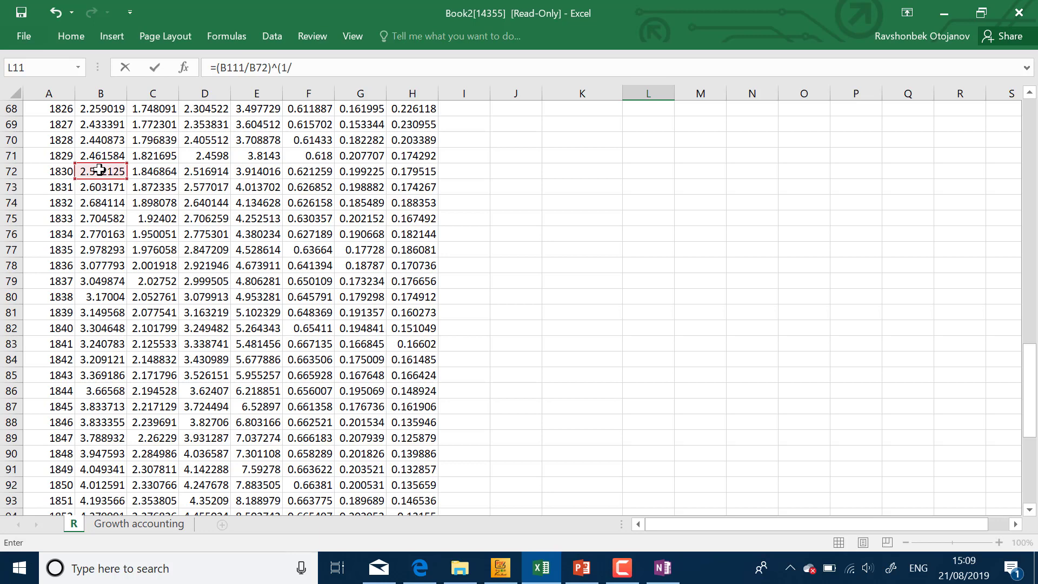
Complete the L11 formula so that it reads =(B111/B72)^(1/COUNT(B72:B111))-1
type("count(")
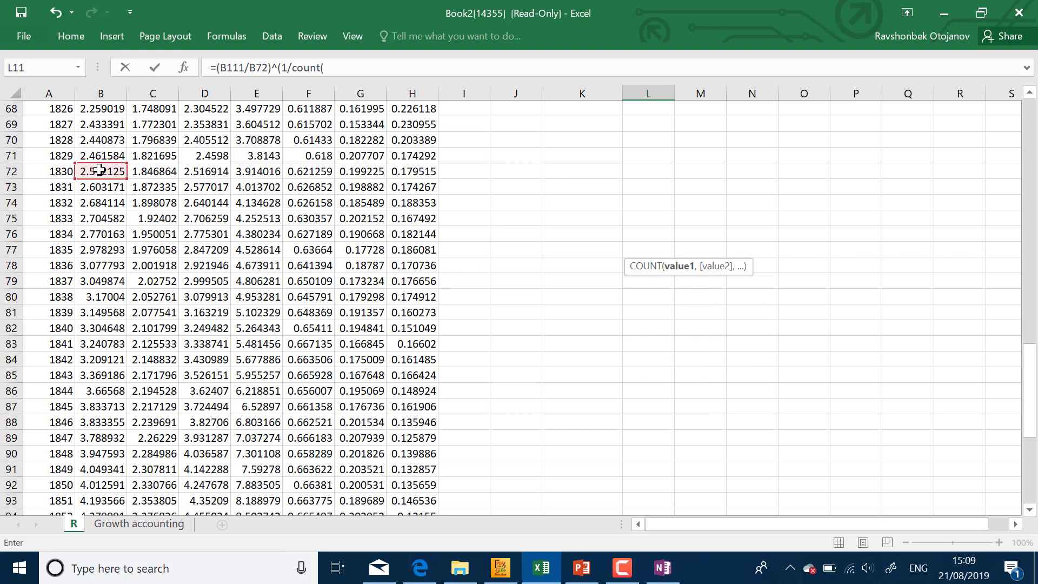
left_click_drag(94, 172, 97, 485)
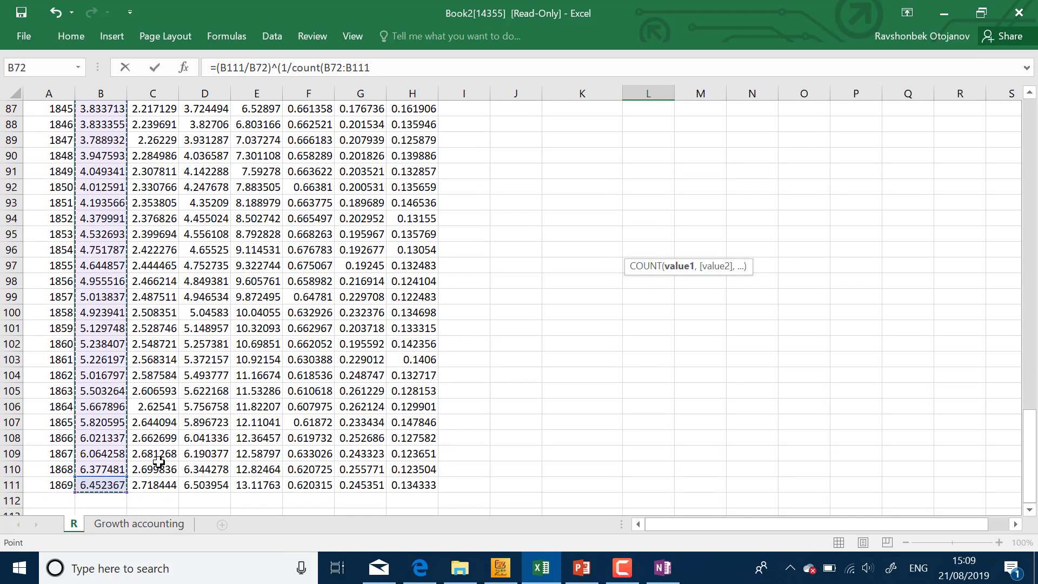
type(")")
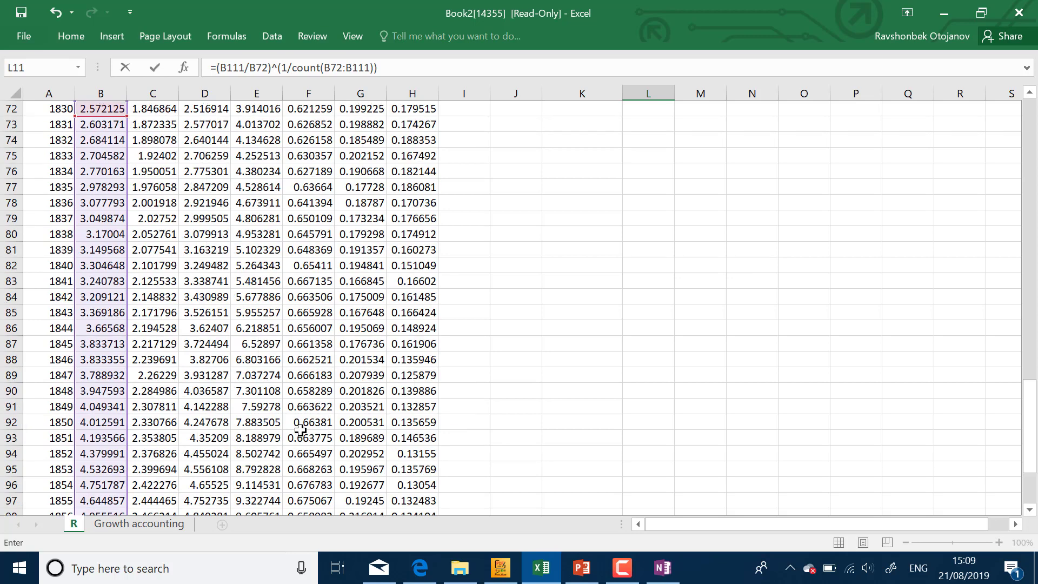
scroll(302, 428, "up", 6)
left_click(409, 70)
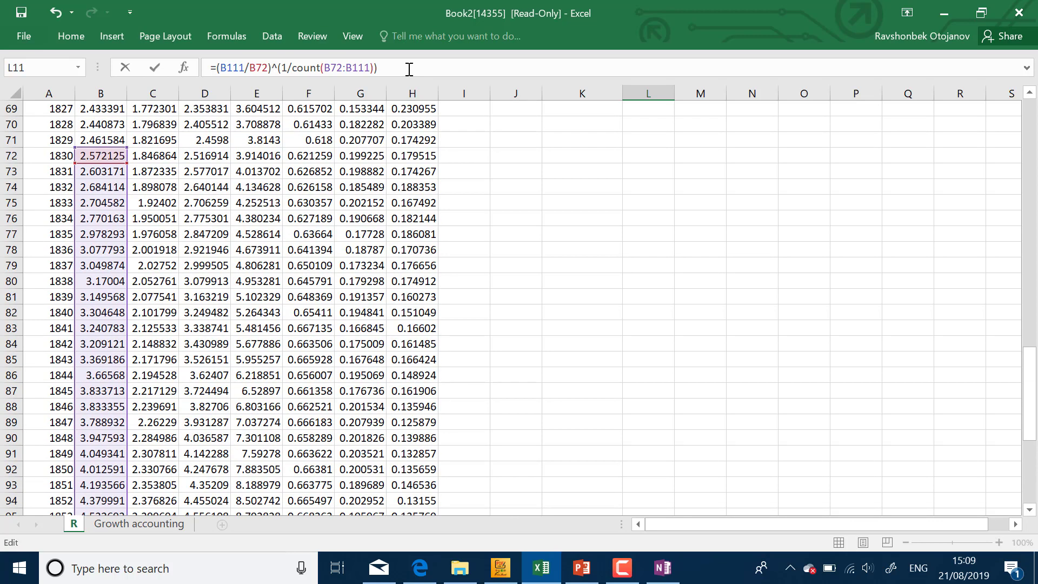
key("Return")
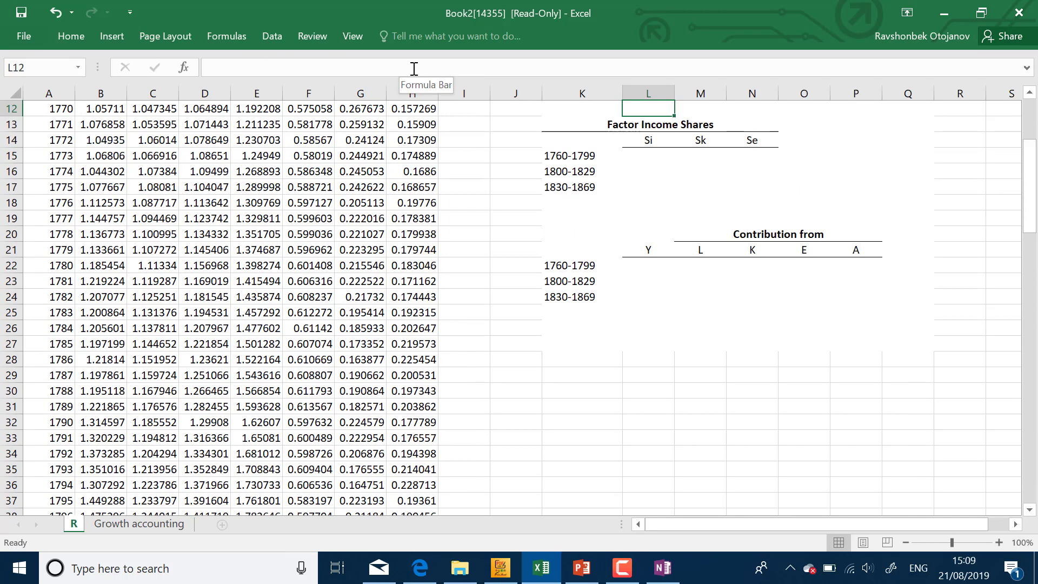
Copy the cell formatting of the 1830-1869 label in K11 onto growth rate cell L11 with Format Painter
scroll(508, 221, "up", 2)
left_click(662, 189)
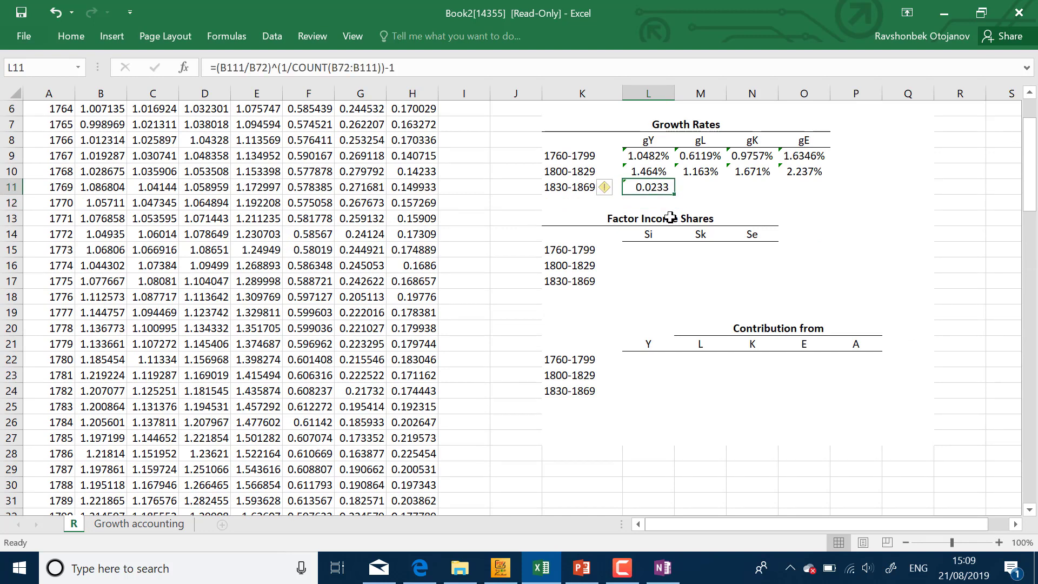
left_click(572, 190)
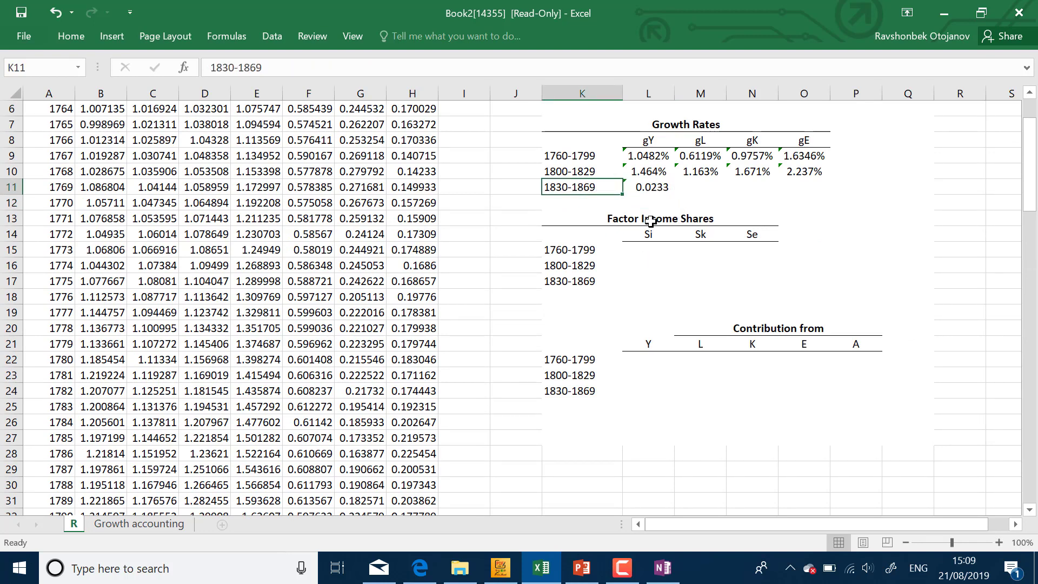
left_click(71, 36)
left_click(111, 92)
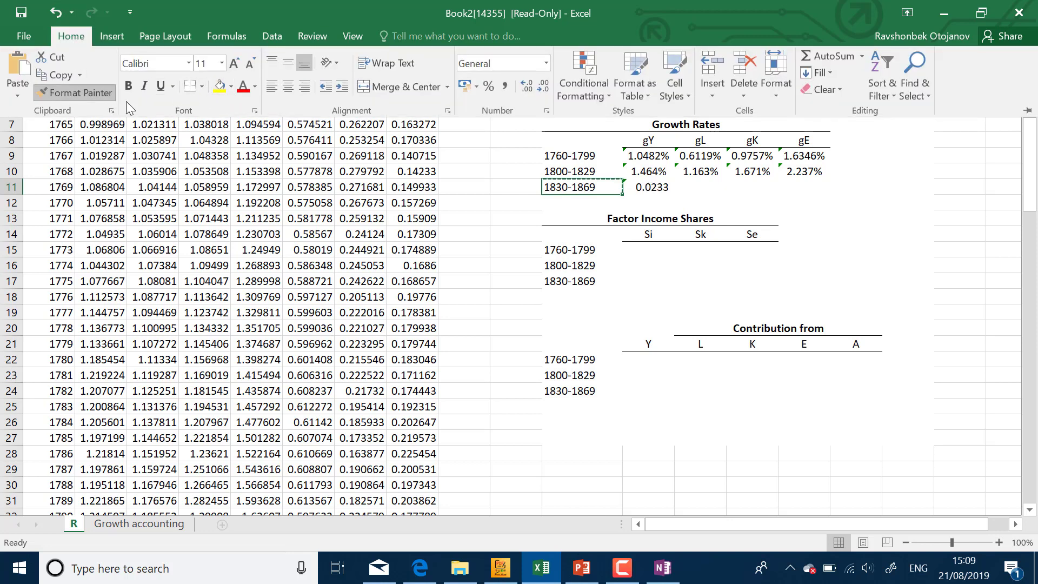
left_click(659, 187)
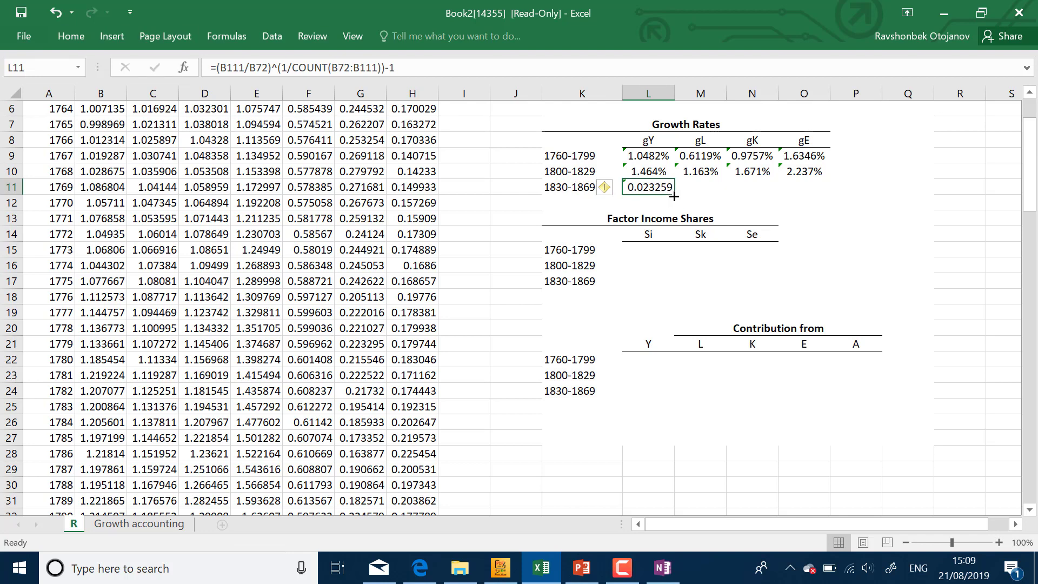
Format the 1830-1869 gY growth rate in L11 as a percentage with four decimal places
left_click(654, 168)
left_click(666, 188)
left_click(85, 36)
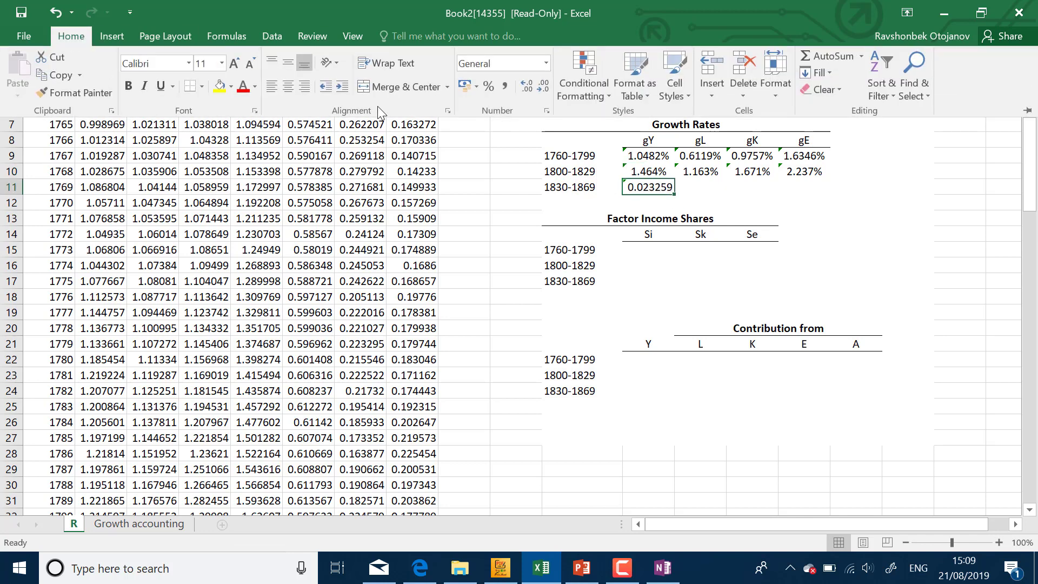
left_click(489, 87)
left_click(525, 87)
left_click(524, 86)
left_click(524, 86)
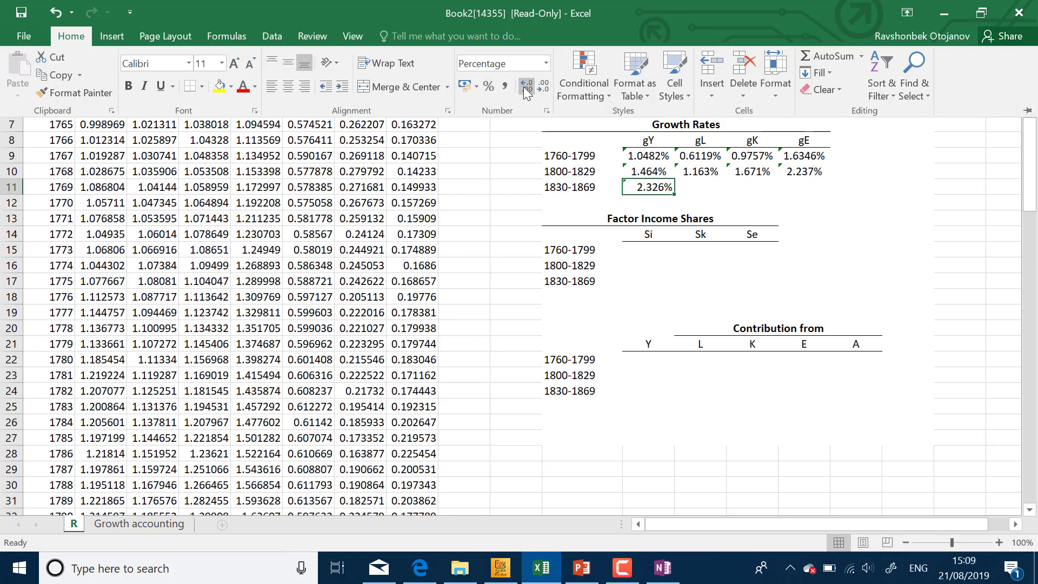
left_click(523, 86)
Fill the 1830-1869 growth formula from L11 across to O11 for gL, gK and gE
left_click(674, 192)
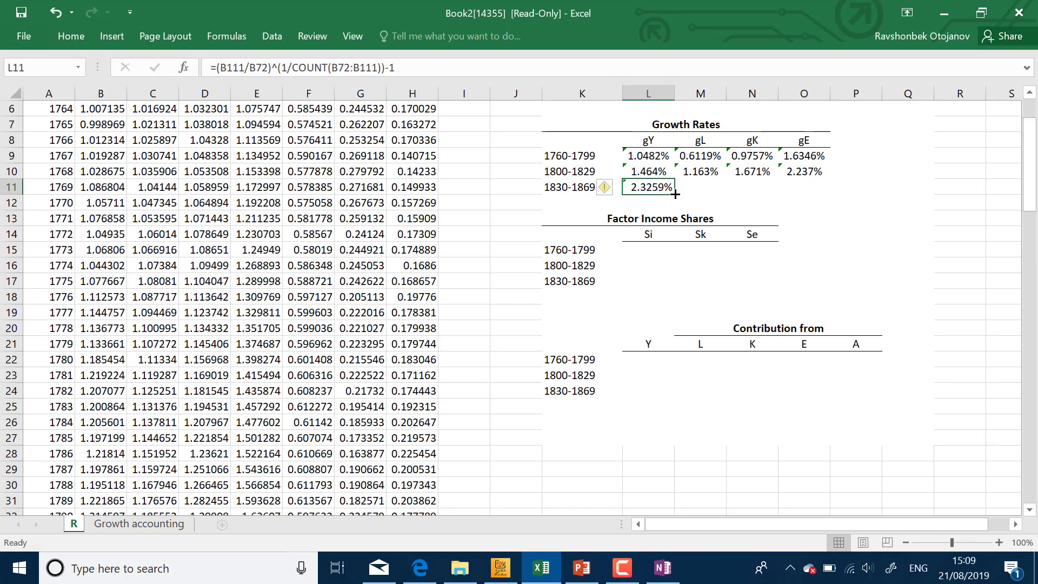
left_click_drag(675, 194, 816, 190)
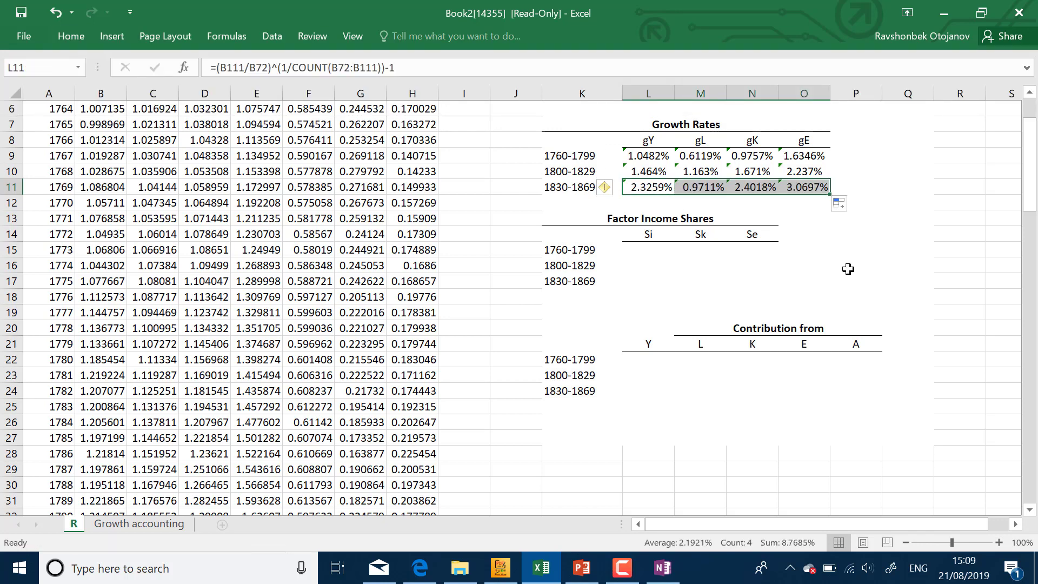
left_click(847, 268)
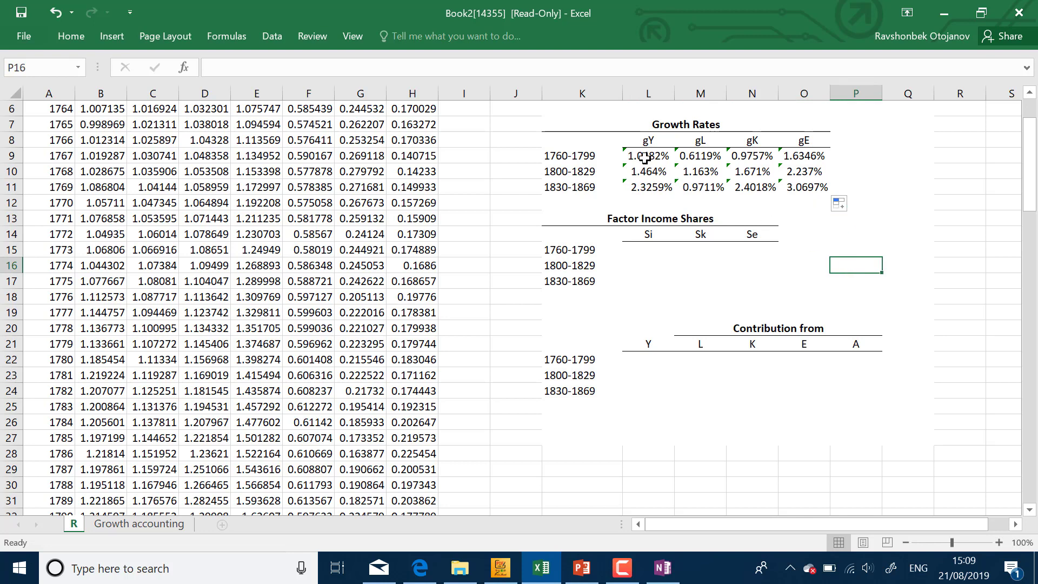
Review how the growth rates of Y, L, K and E develop across the three periods
left_click_drag(645, 158, 642, 184)
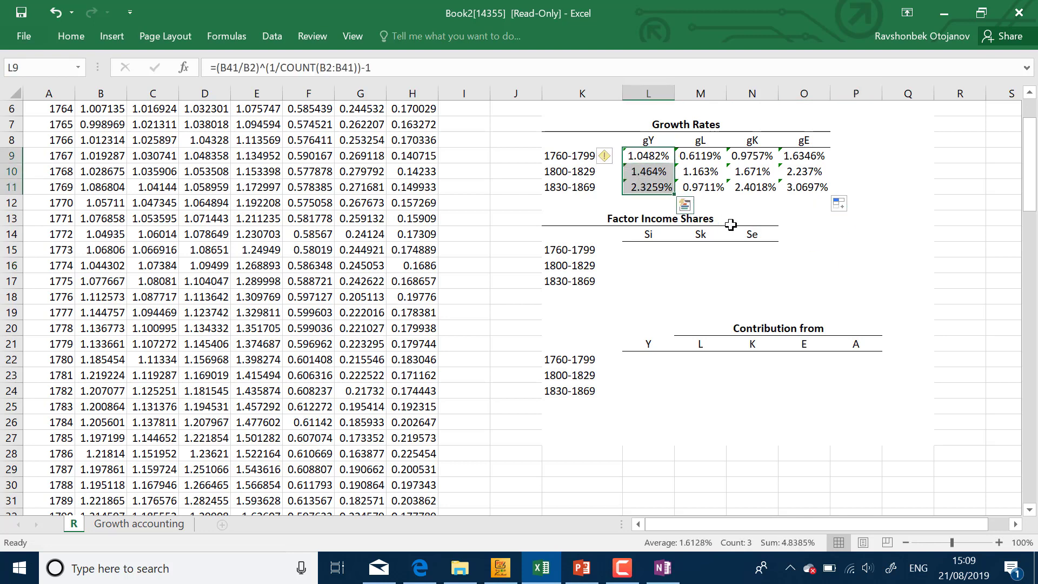
left_click(754, 204)
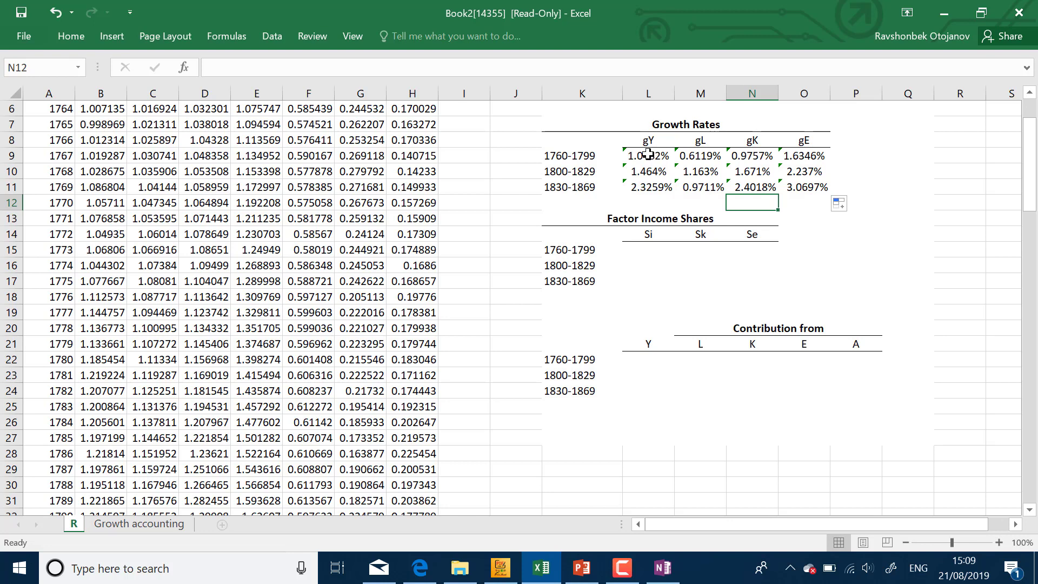
left_click(652, 155)
left_click(646, 174)
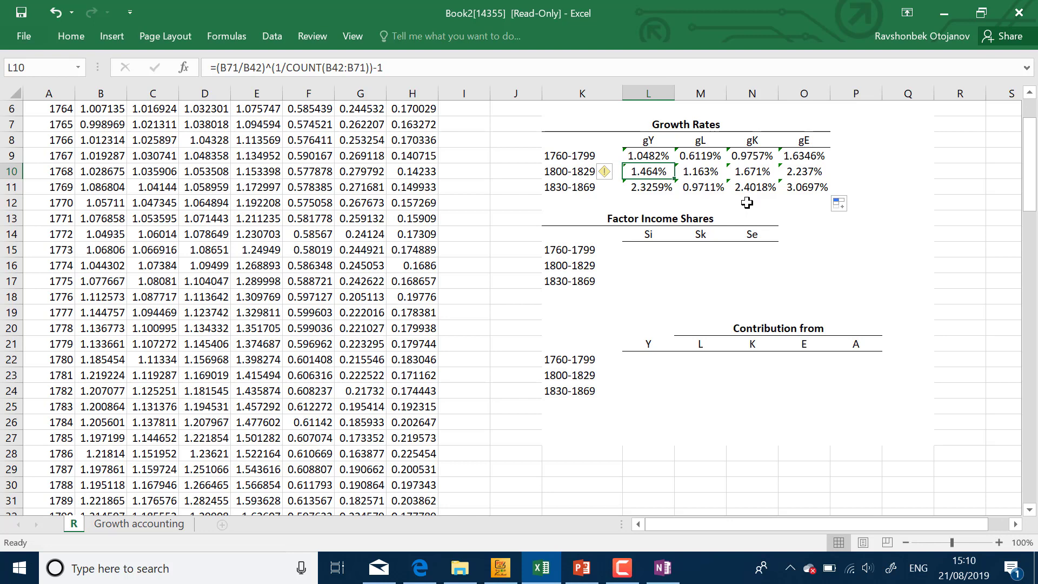
left_click(664, 189)
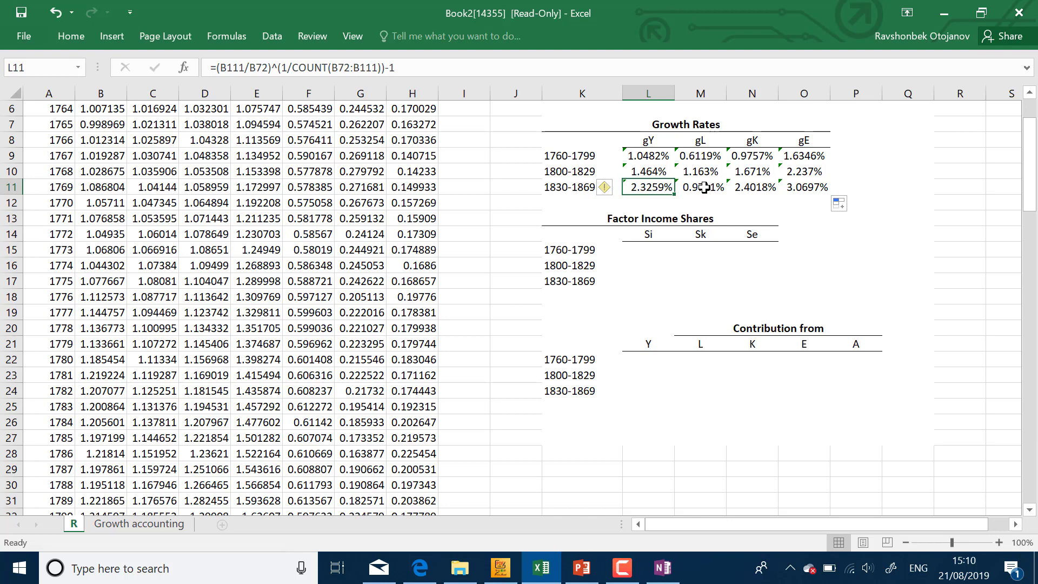
left_click_drag(703, 156, 705, 187)
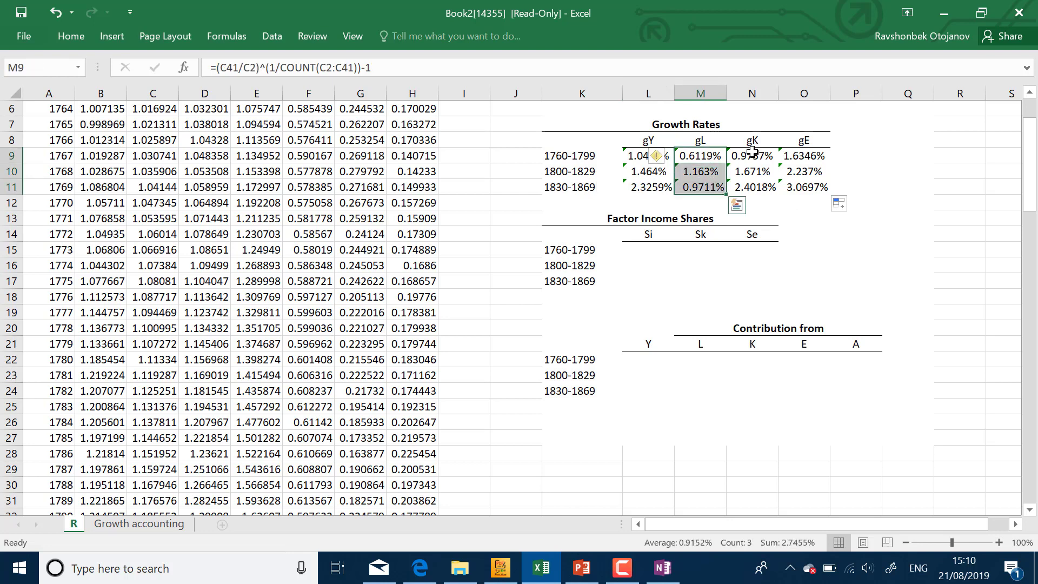
left_click_drag(752, 153, 752, 186)
left_click_drag(804, 156, 803, 188)
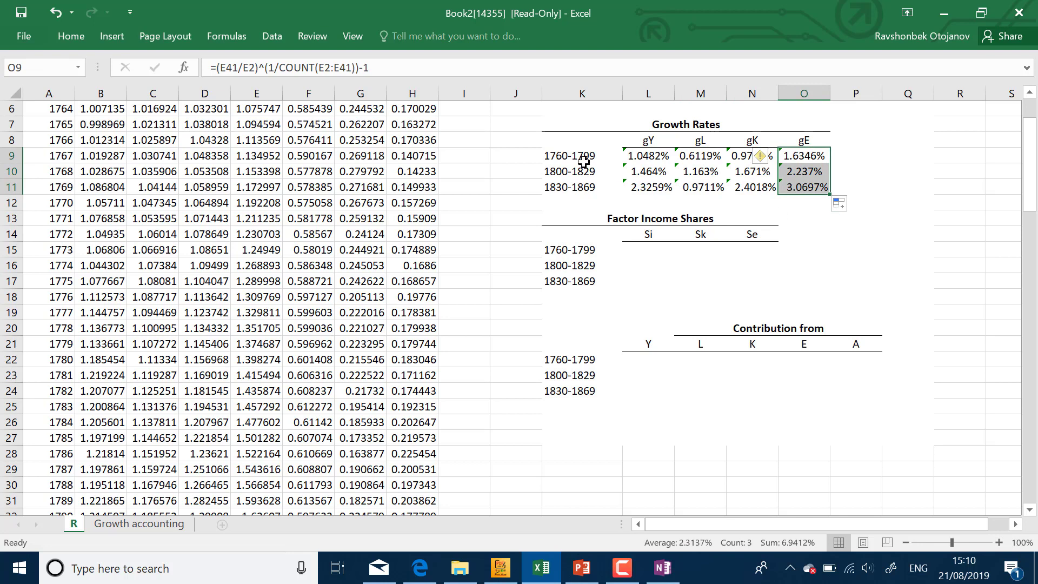
left_click_drag(584, 161, 587, 186)
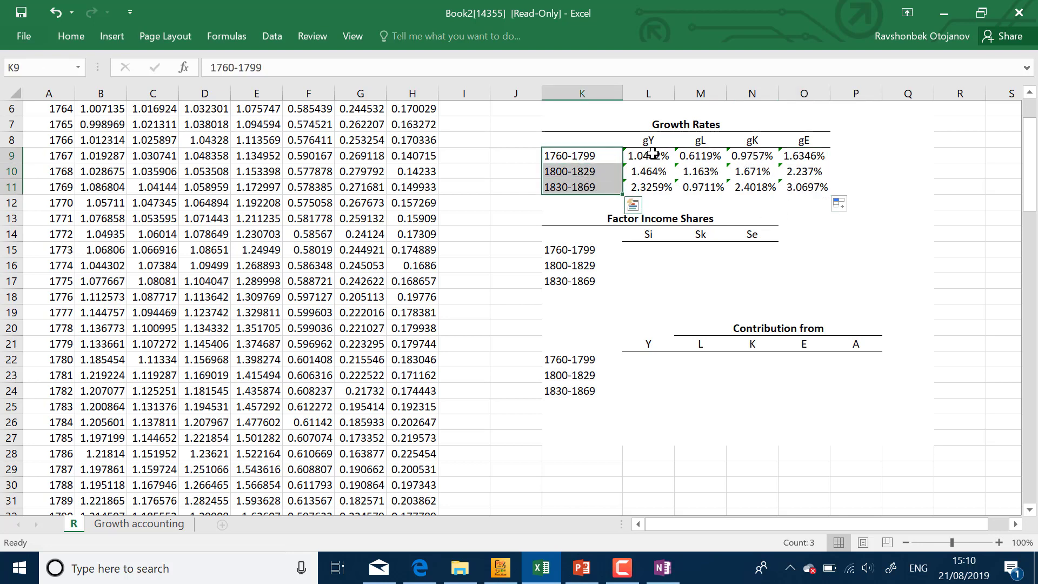
left_click_drag(790, 156, 797, 187)
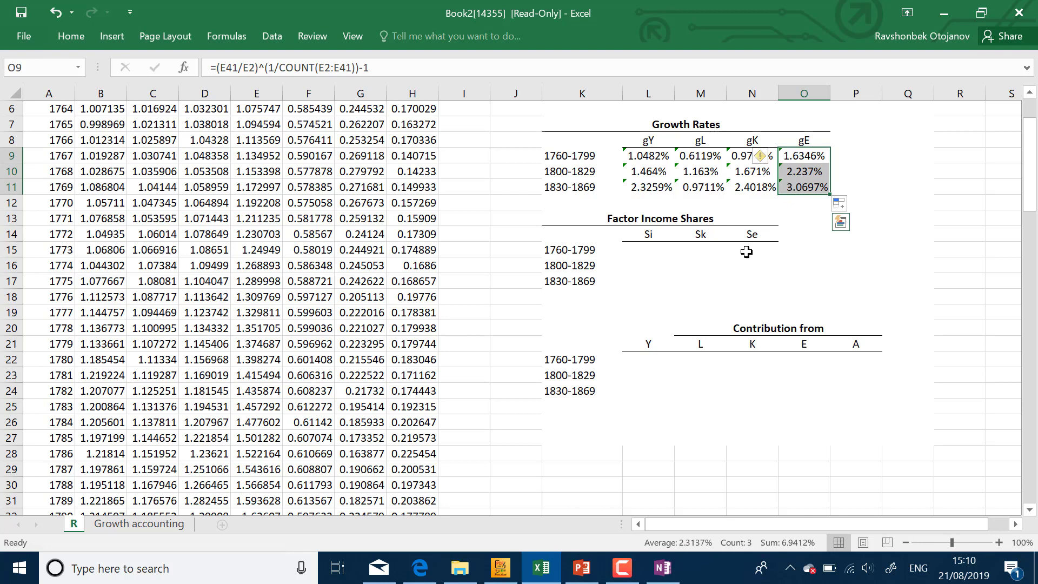
Compare the completed growth rates table with the empty factor income shares table to see which shares are needed
left_click_drag(647, 249, 757, 290)
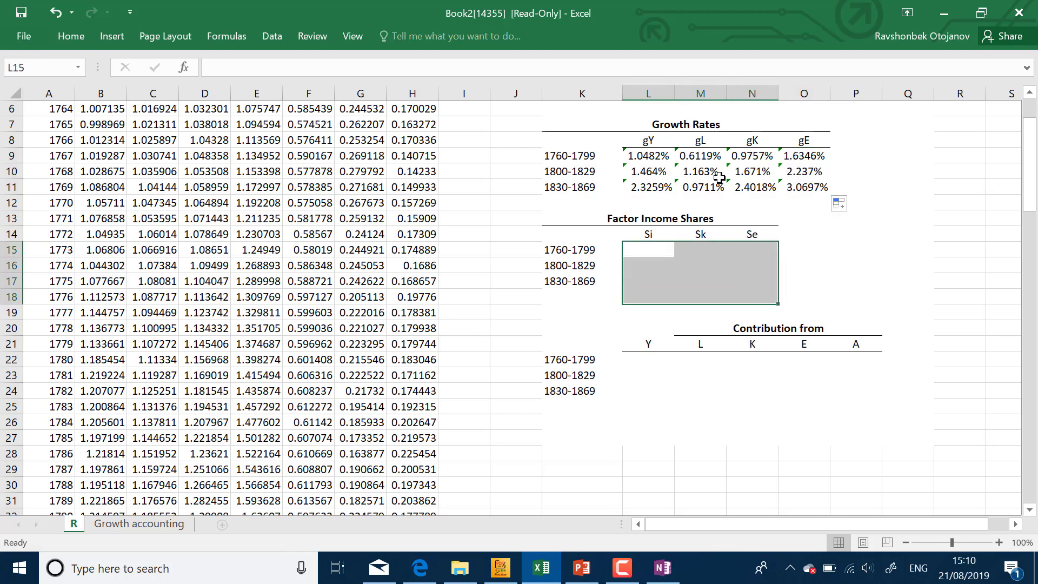
left_click_drag(649, 157, 811, 186)
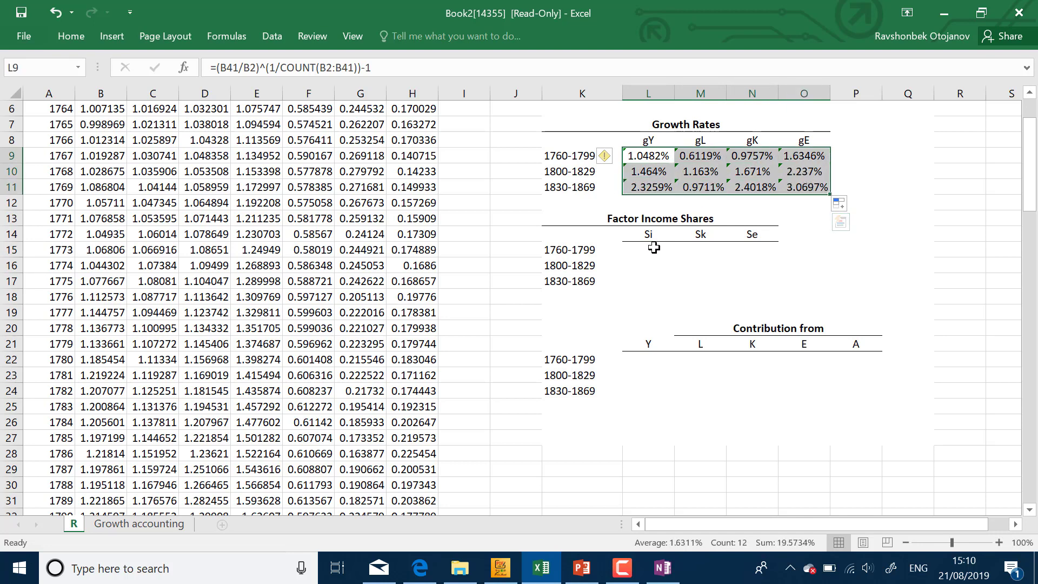
left_click_drag(652, 249, 756, 284)
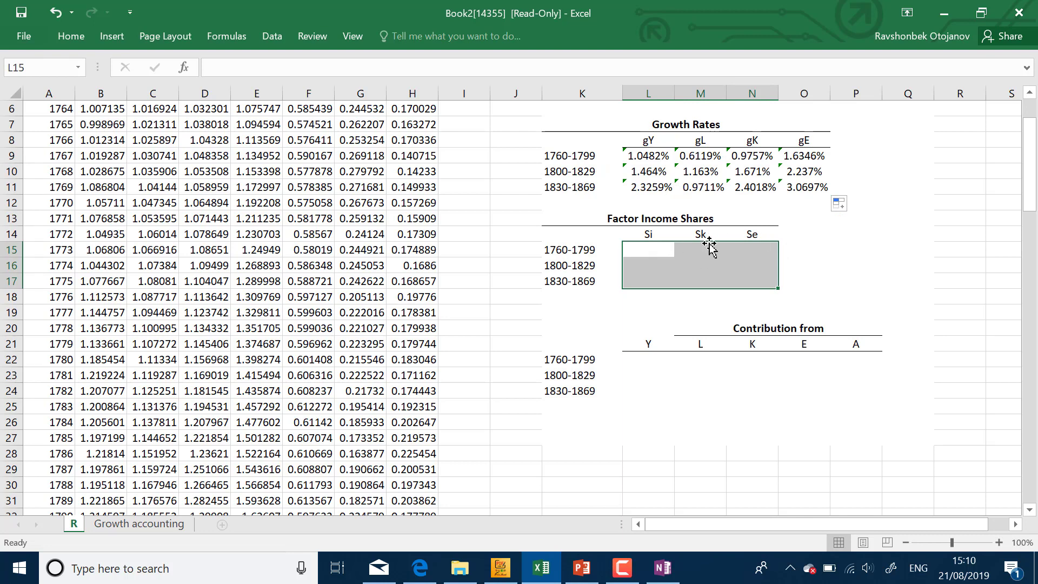
left_click(659, 250)
left_click(708, 250)
left_click(749, 250)
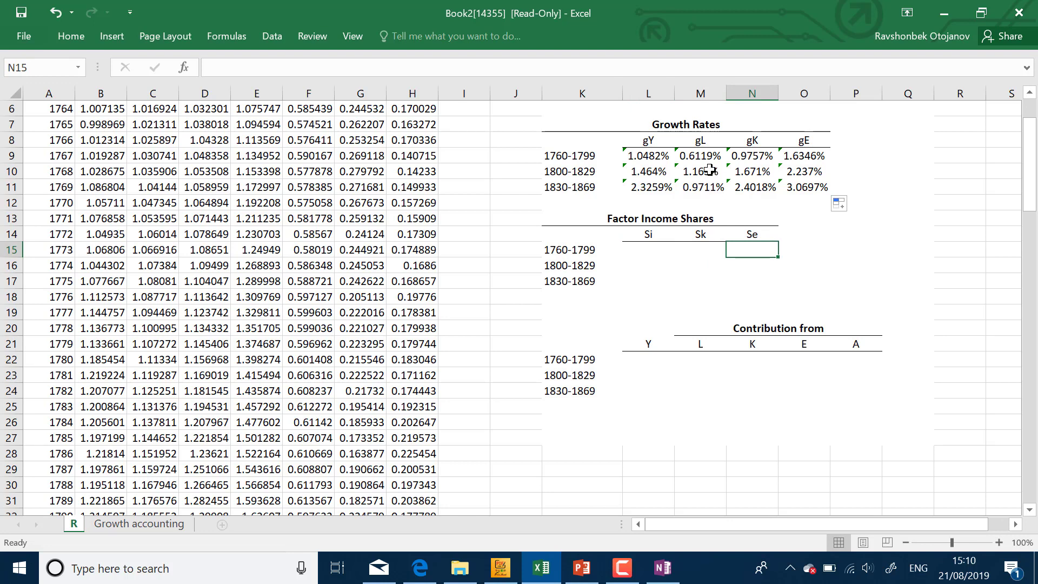
left_click_drag(693, 155, 815, 183)
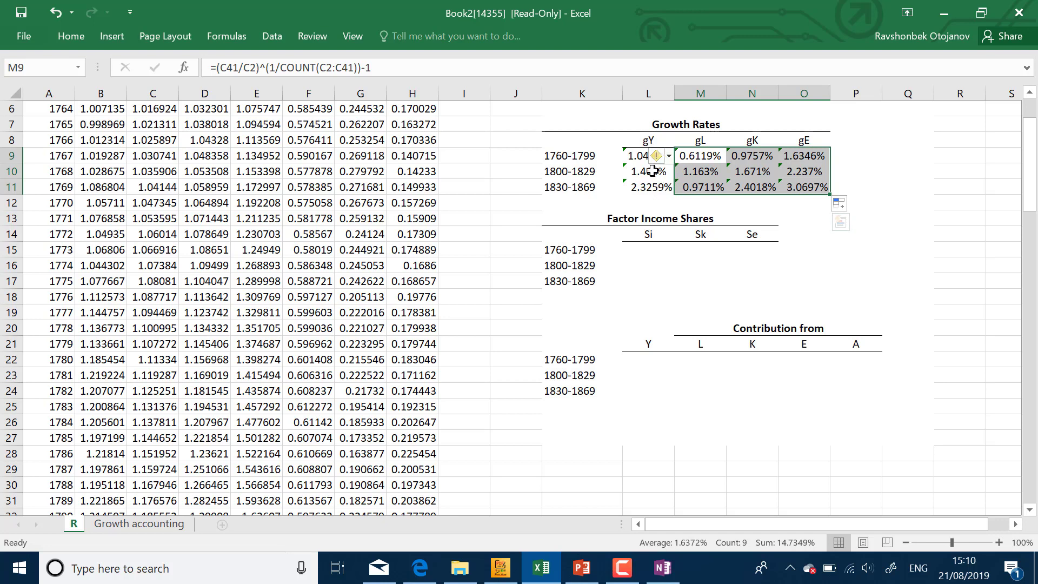
left_click(658, 249)
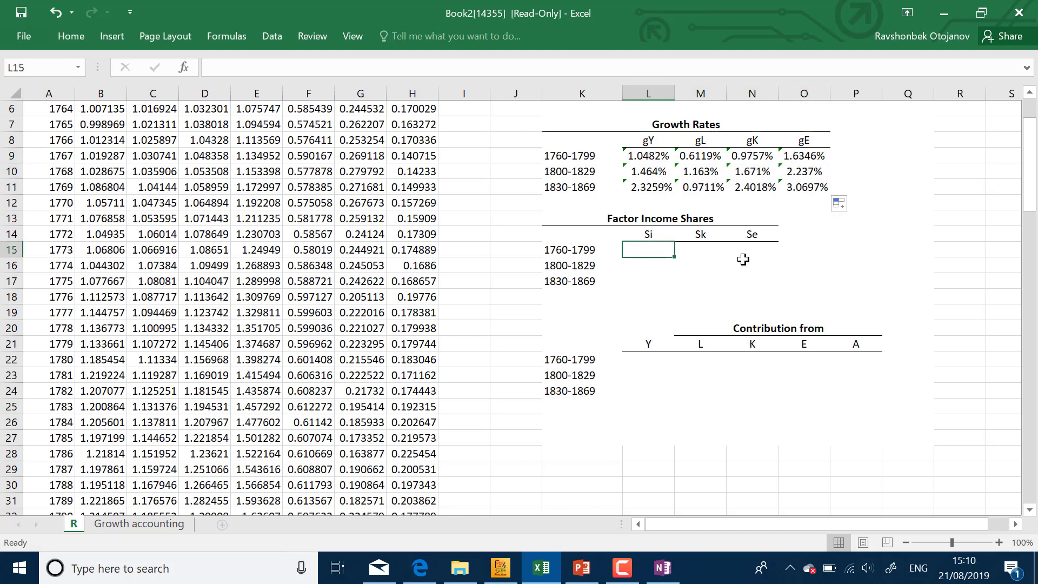
Correct the labour share header in L14 of the Factor Income Shares table to Sl
double_click(664, 234)
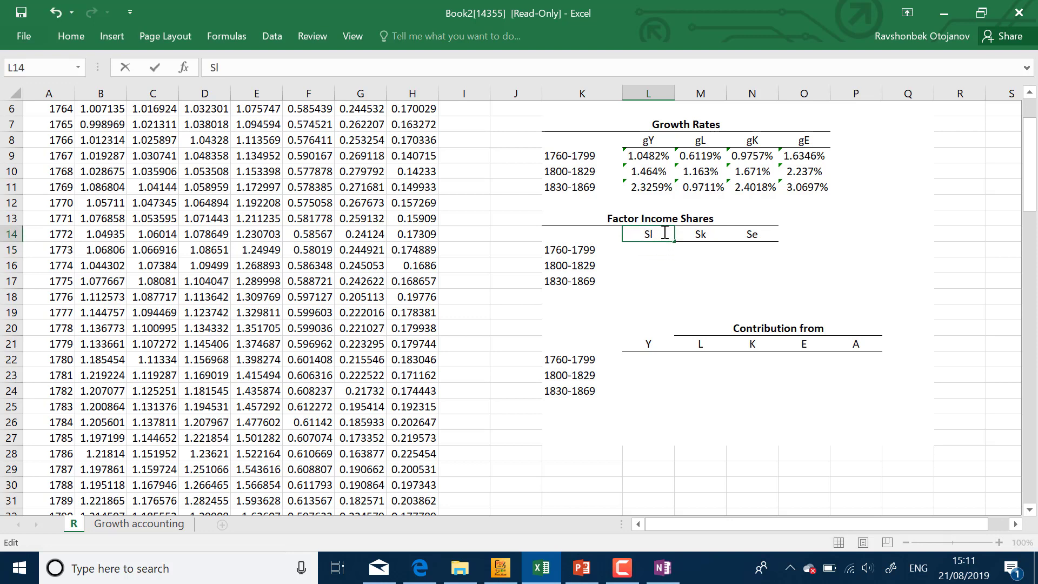
key("Return")
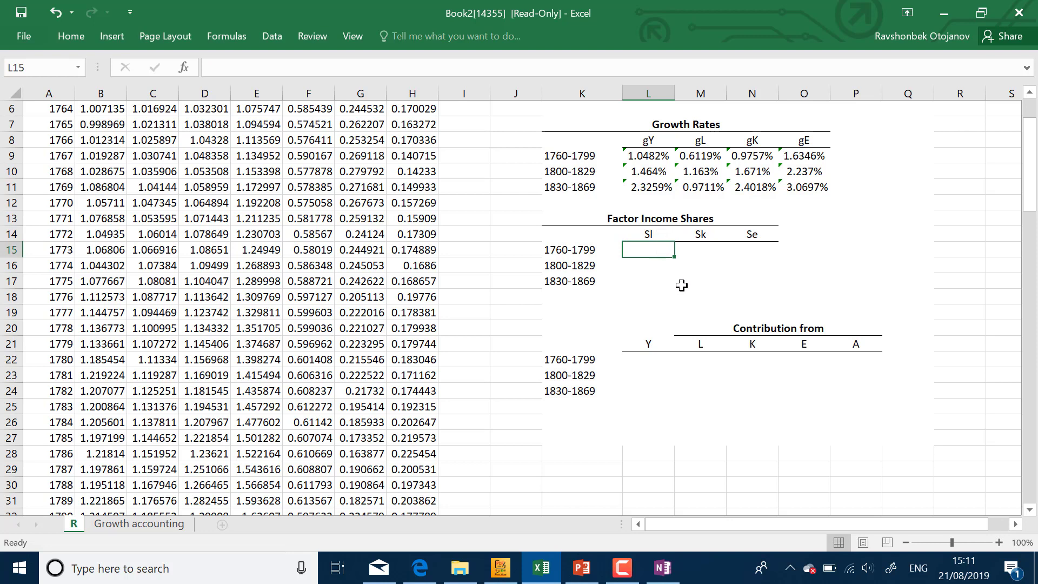
left_click(666, 238)
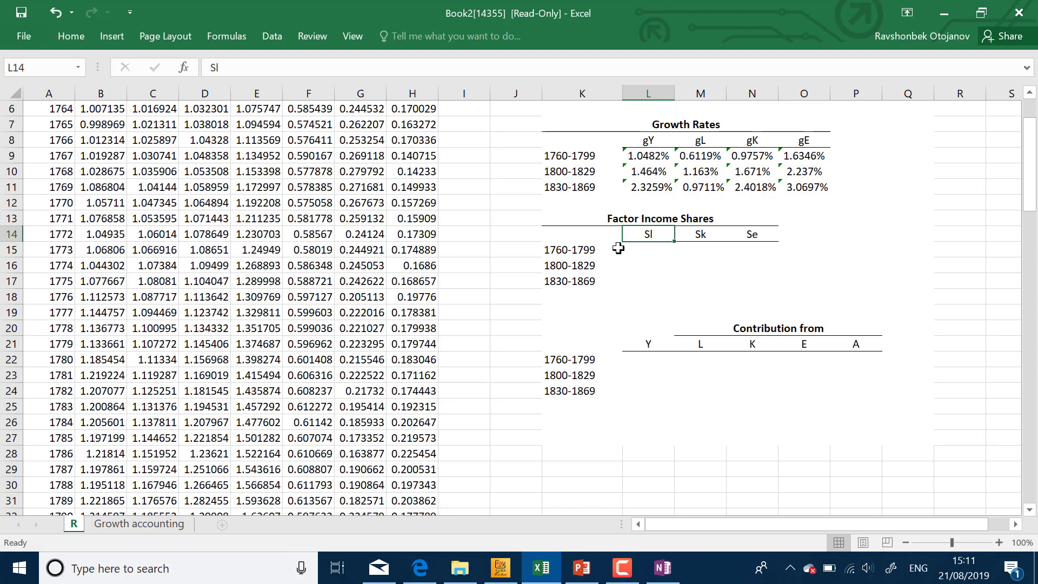
Calculate the 1760-1799 labour income share in L15 with the formula =AVERAGE(F2:F41)
left_click(592, 250)
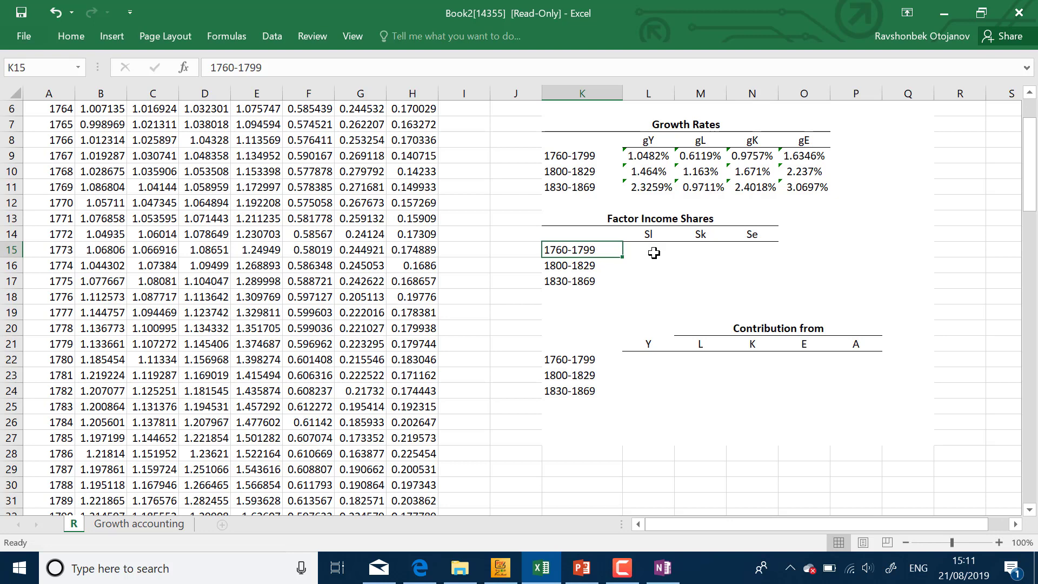
left_click(707, 251)
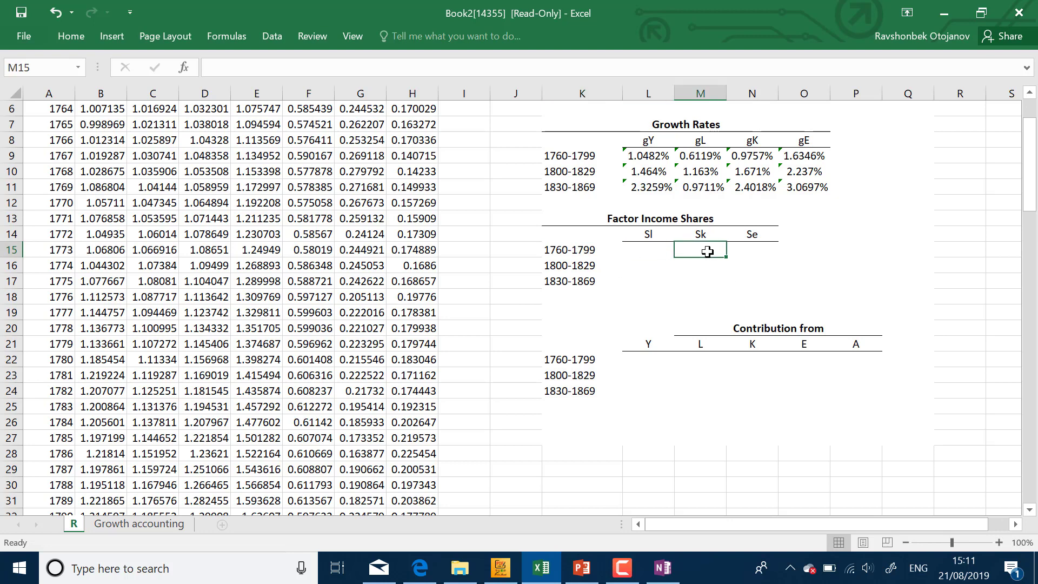
left_click(642, 252)
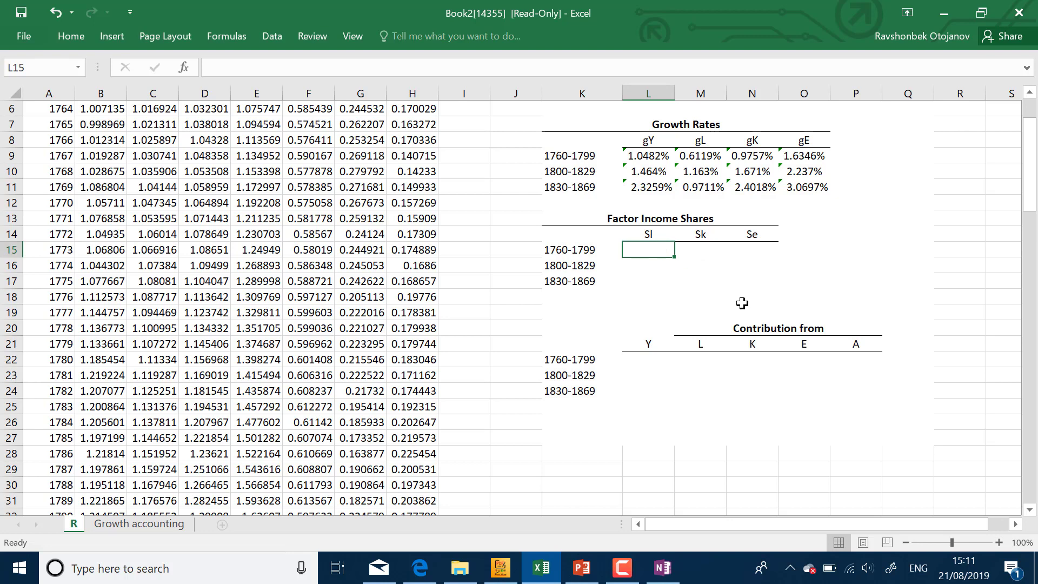
scroll(752, 301, "up", 2)
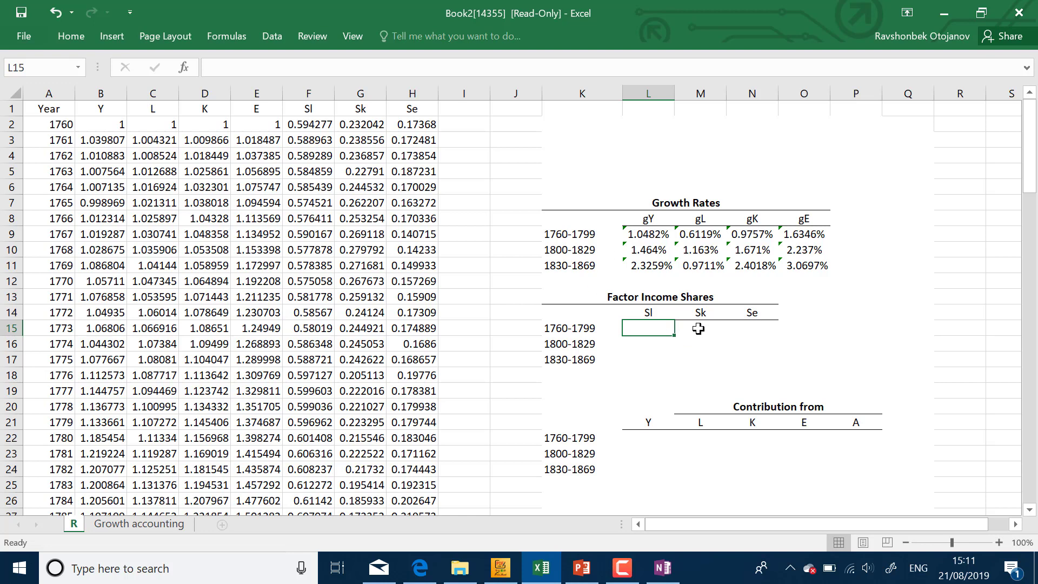
type("=aver")
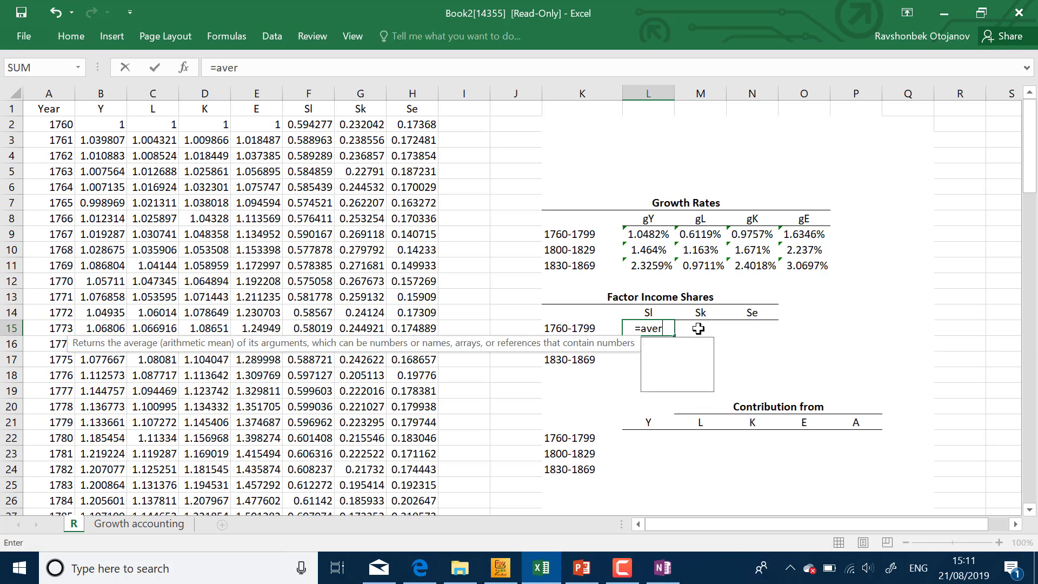
type("age(")
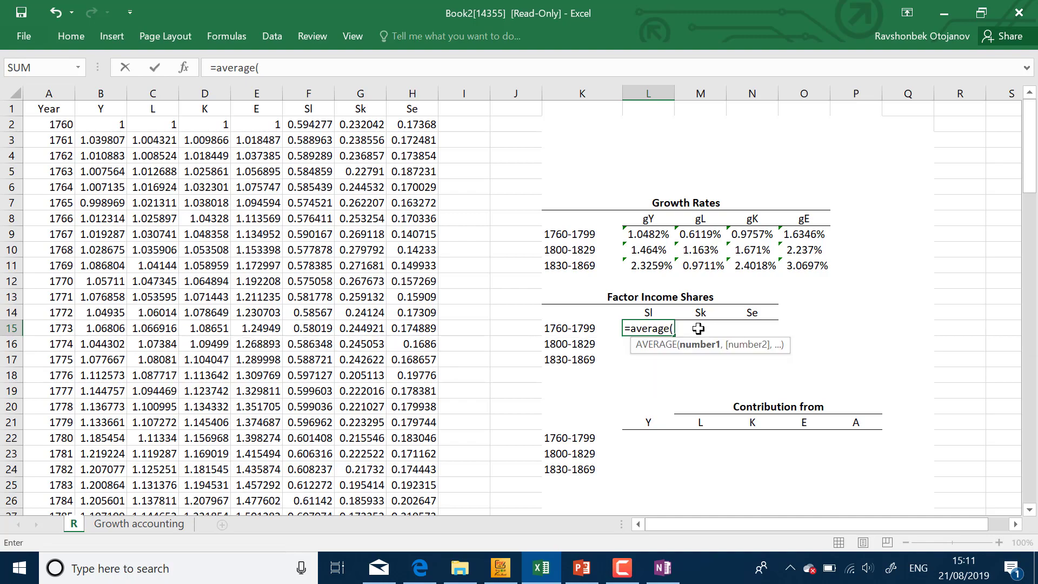
left_click_drag(312, 125, 310, 425)
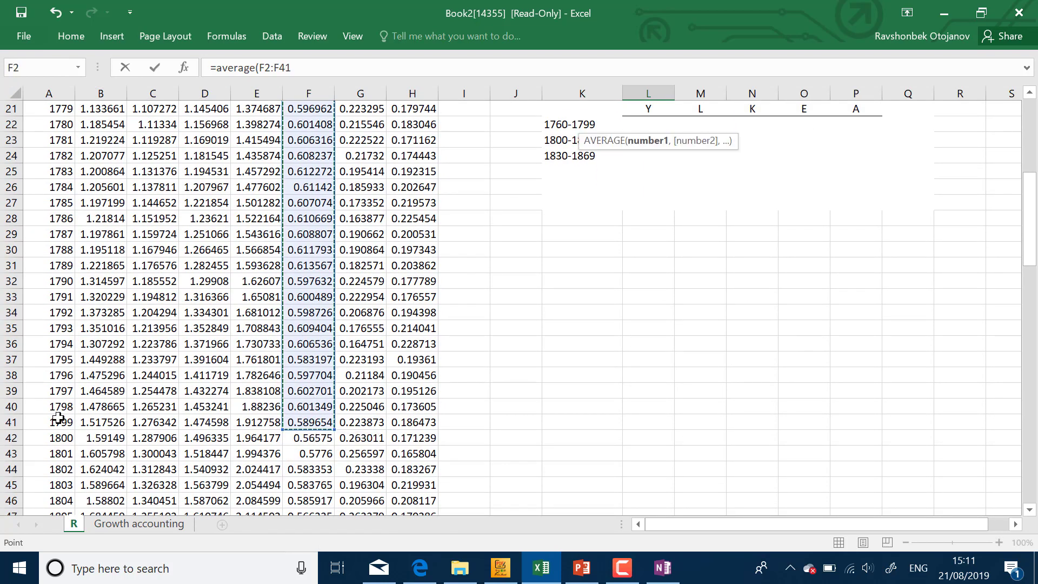
left_click(312, 70)
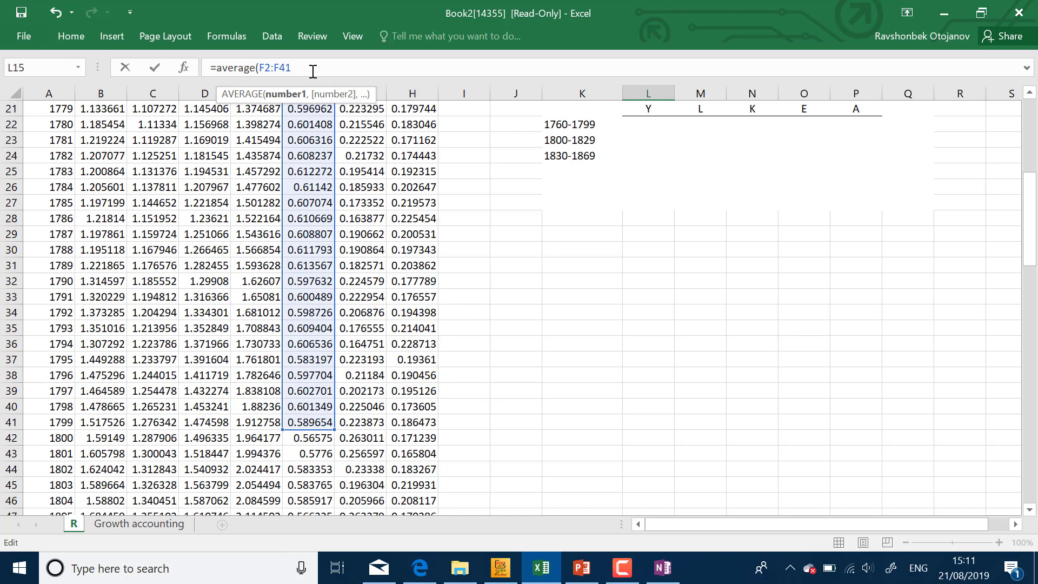
type(")")
key("Return")
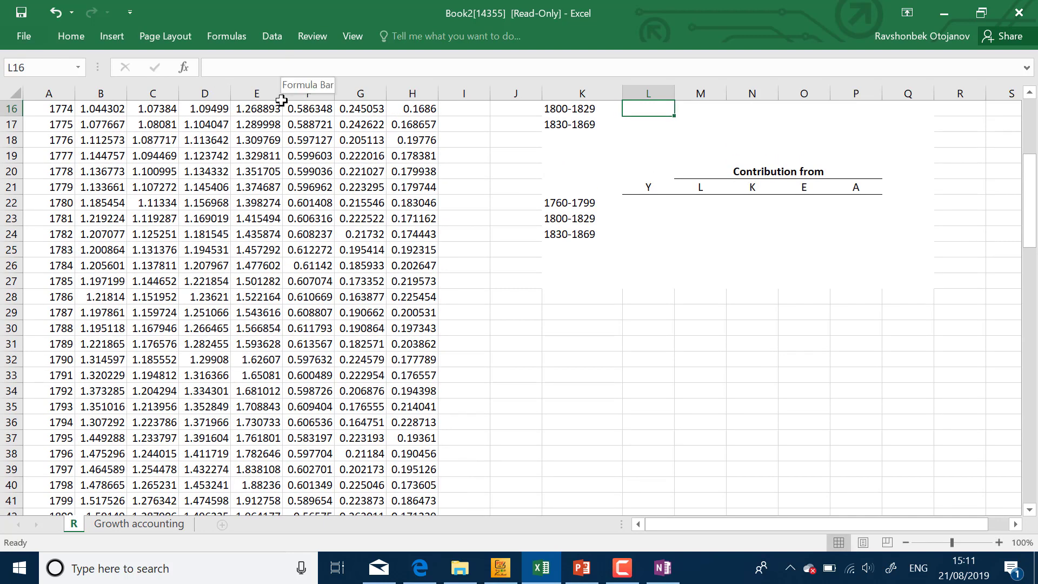
Fill the 1760-1799 average share formula from L15 across to N15 for Sk and Se
scroll(490, 179, "up", 2)
left_click(651, 187)
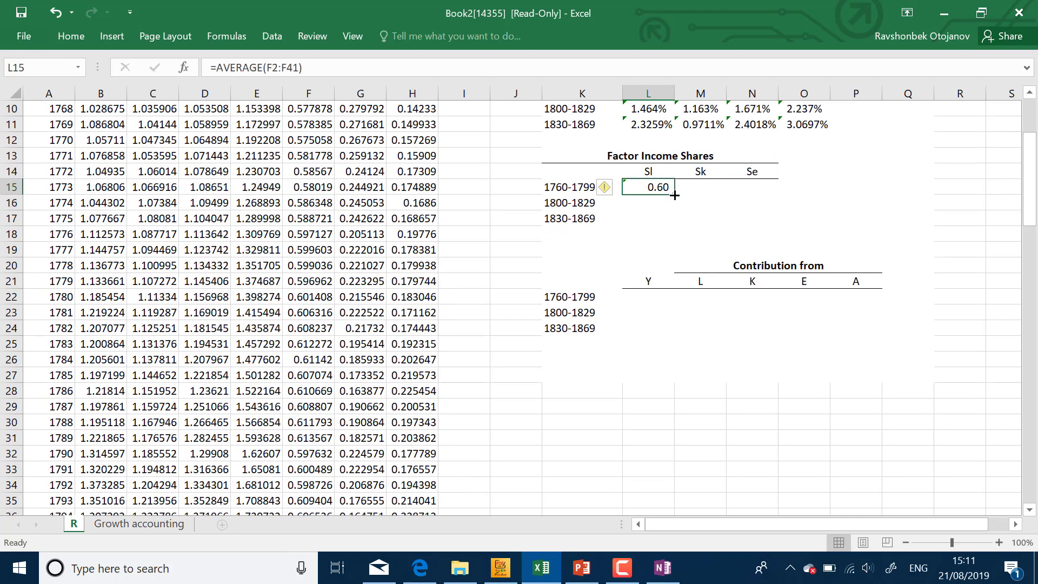
left_click_drag(675, 194, 765, 199)
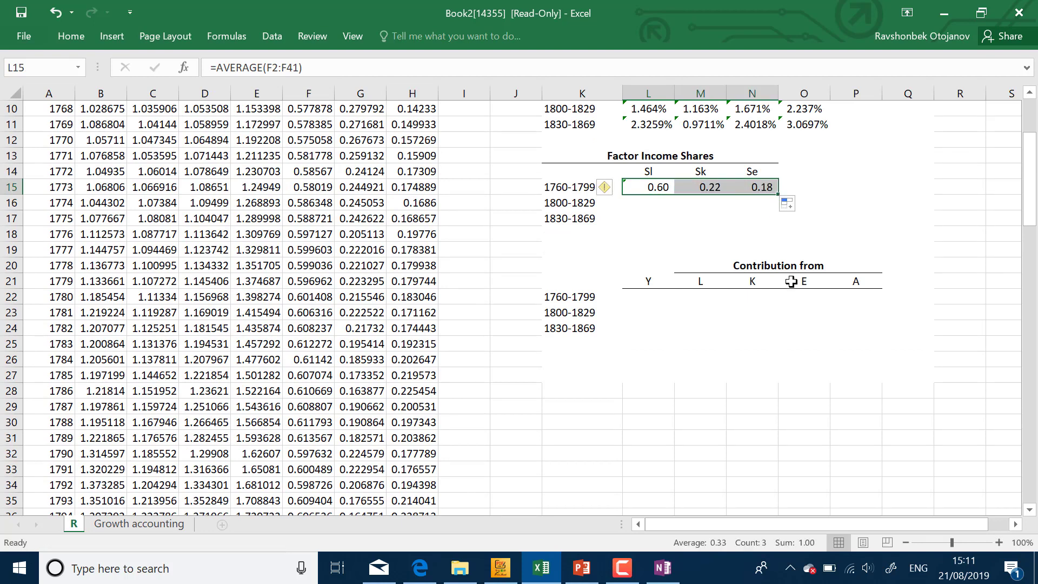
Format the 1760-1799 income shares in L15:N15 as percentages with two decimal places
left_click(71, 34)
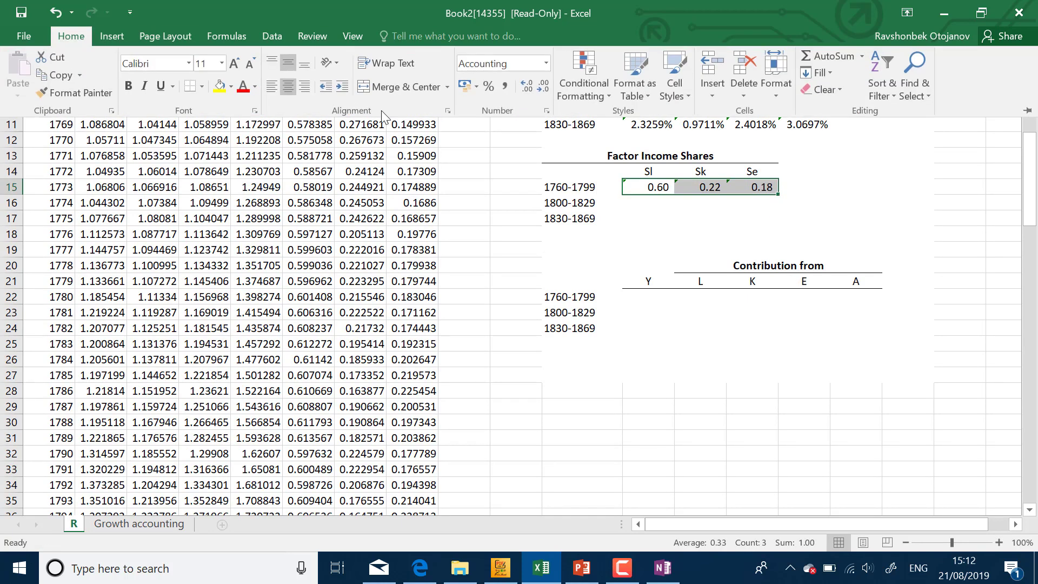
left_click(488, 89)
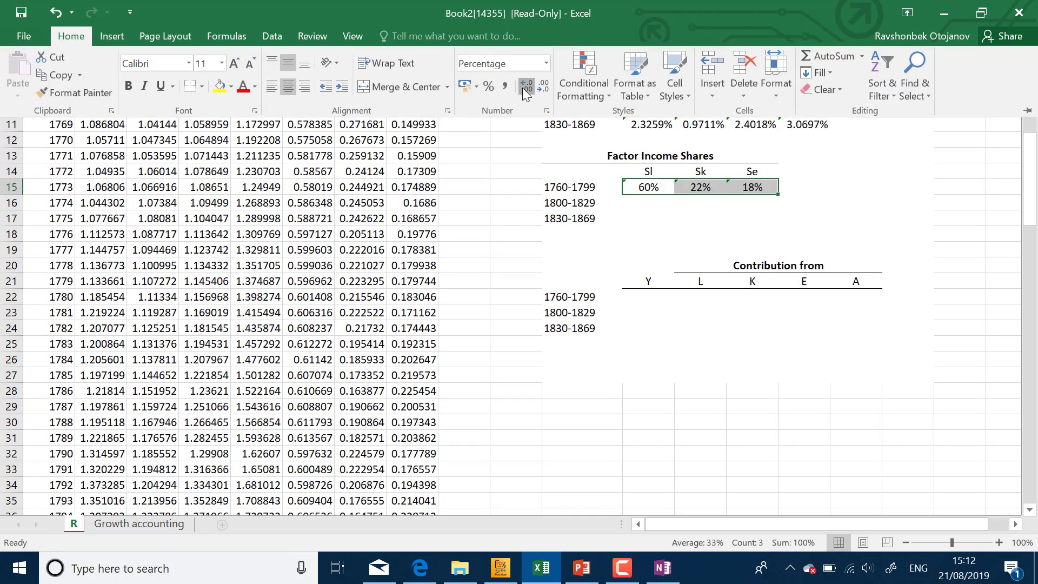
left_click(522, 88)
left_click(522, 88)
left_click(524, 89)
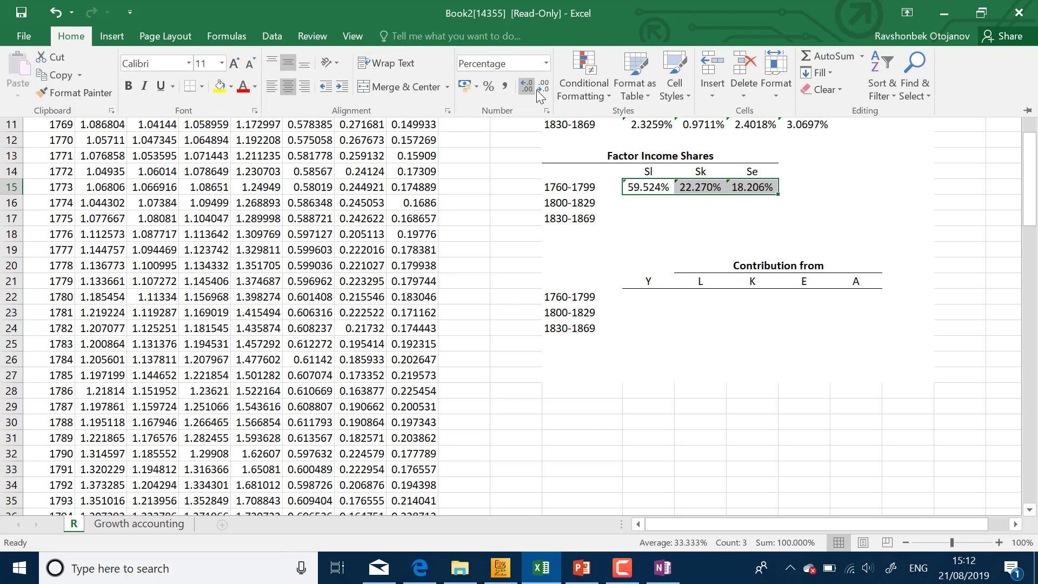
left_click(538, 91)
left_click(770, 229)
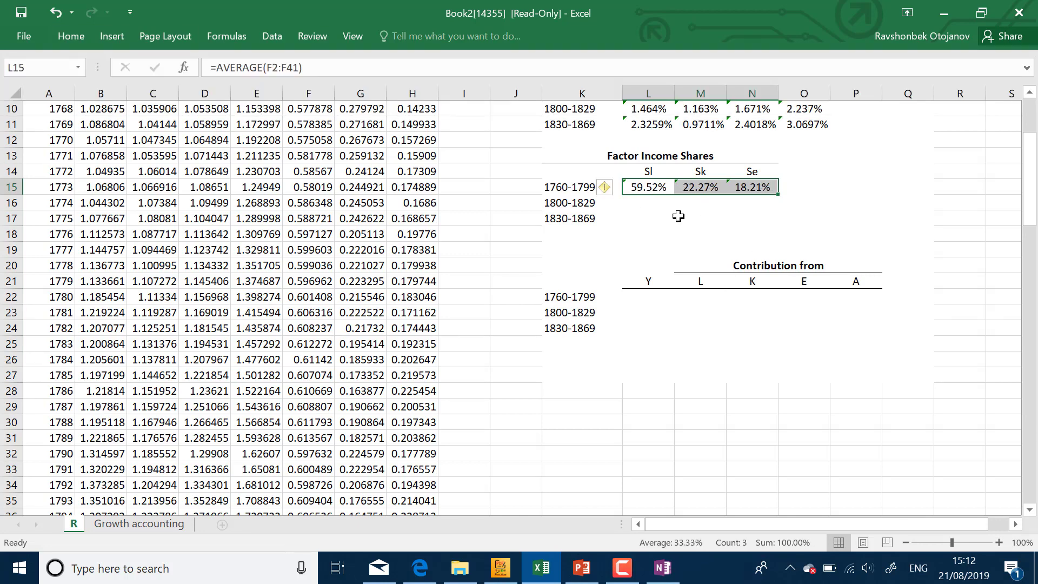
Calculate the 1800-1829 labour income share in L16 with the formula =AVERAGE(F42:F71)
left_click(654, 205)
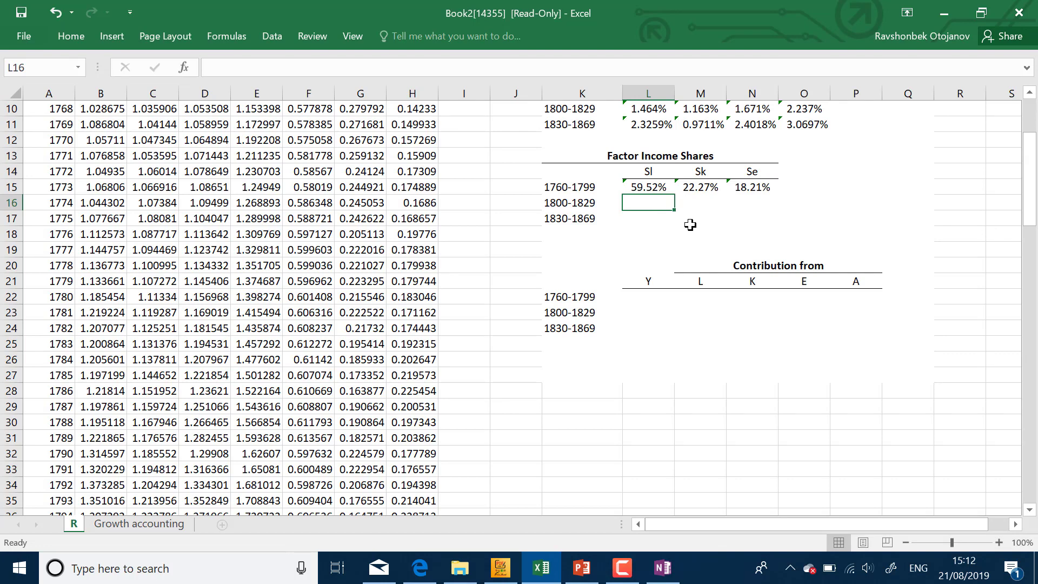
type("=average")
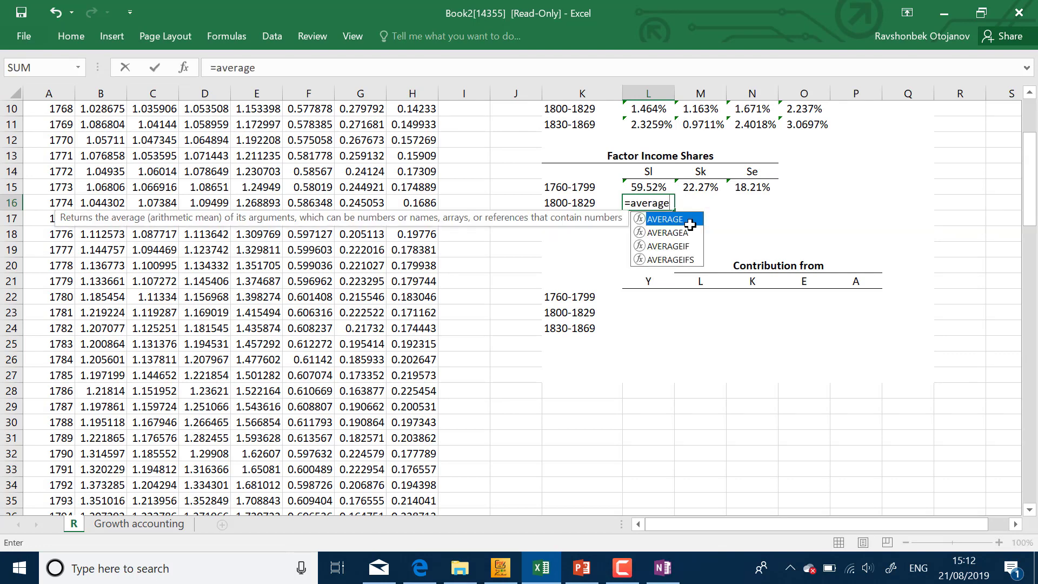
type("(")
scroll(173, 335, "down", 4)
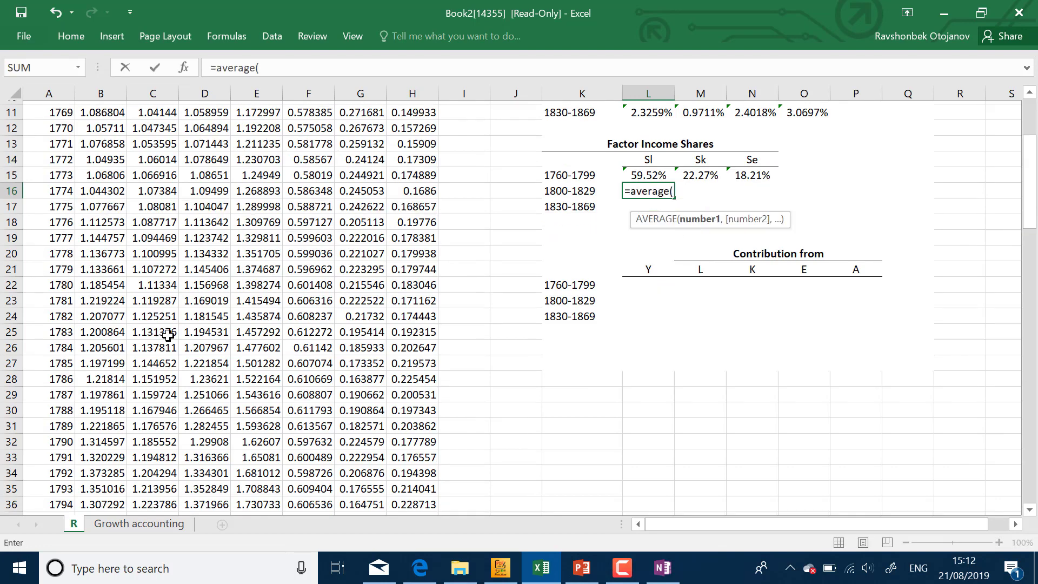
scroll(174, 334, "down", 2)
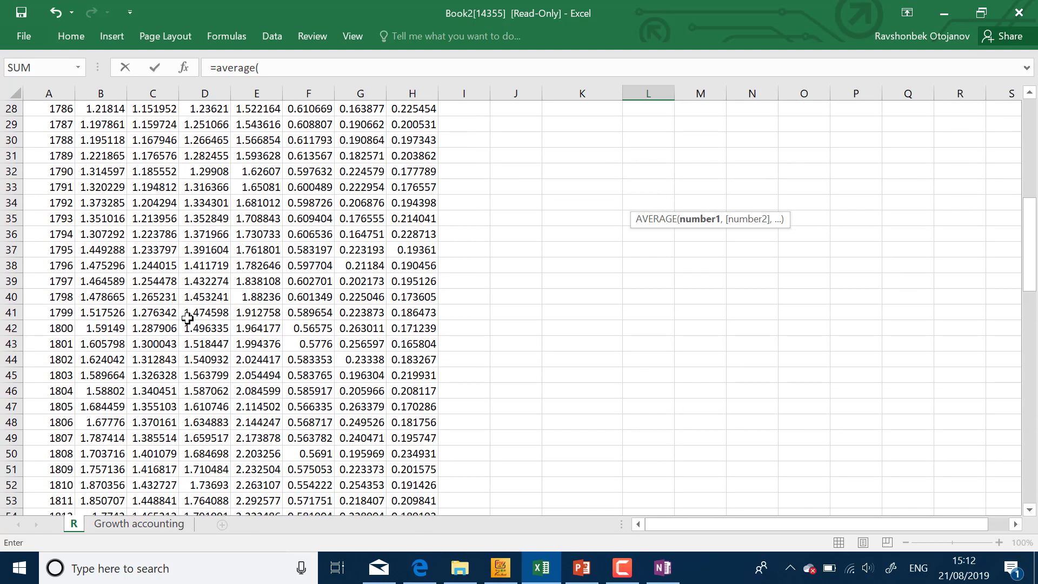
scroll(176, 324, "down", 2)
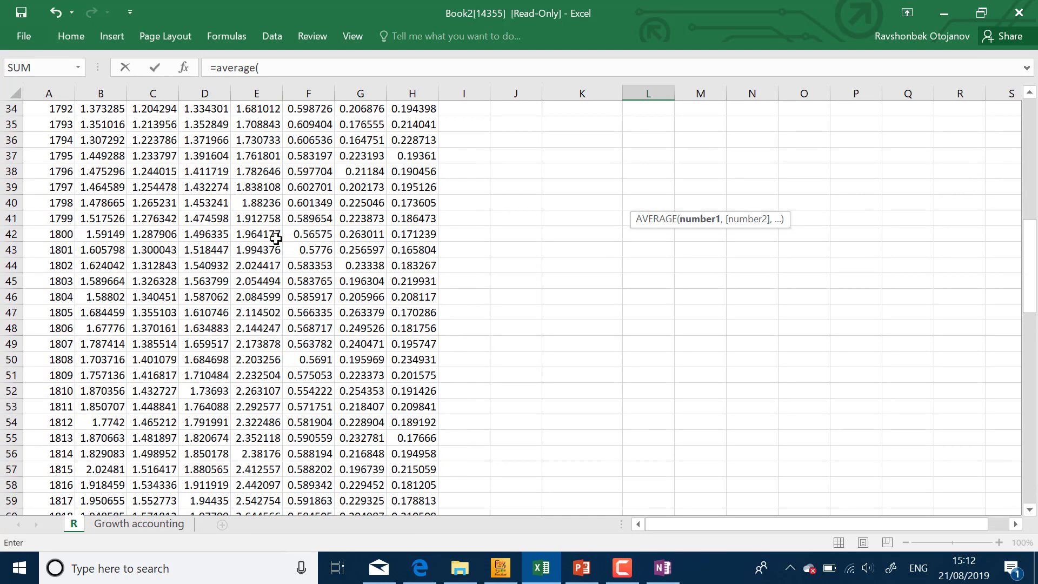
left_click(300, 238)
left_click_drag(299, 238, 171, 387)
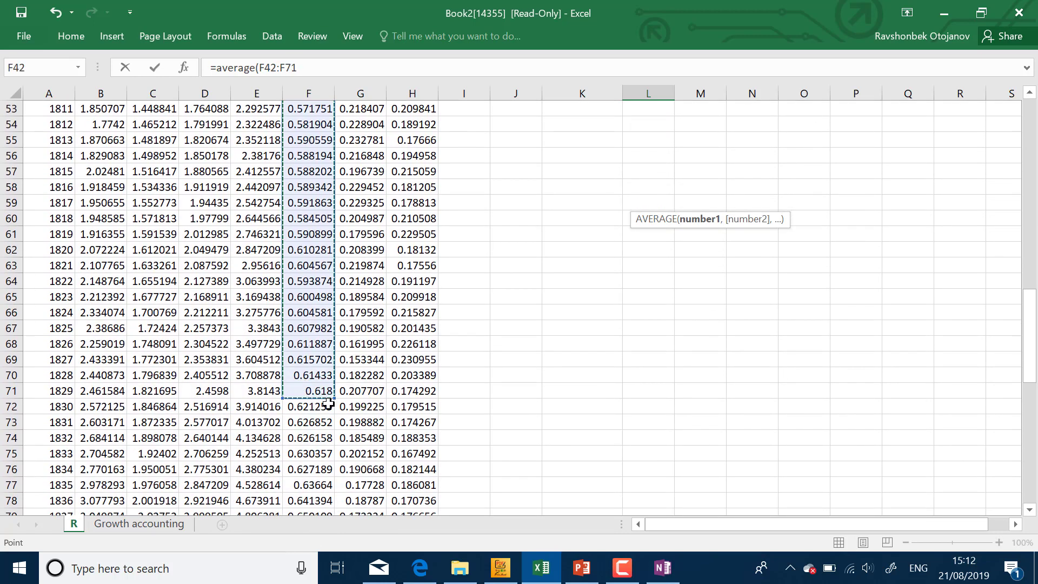
key("Return")
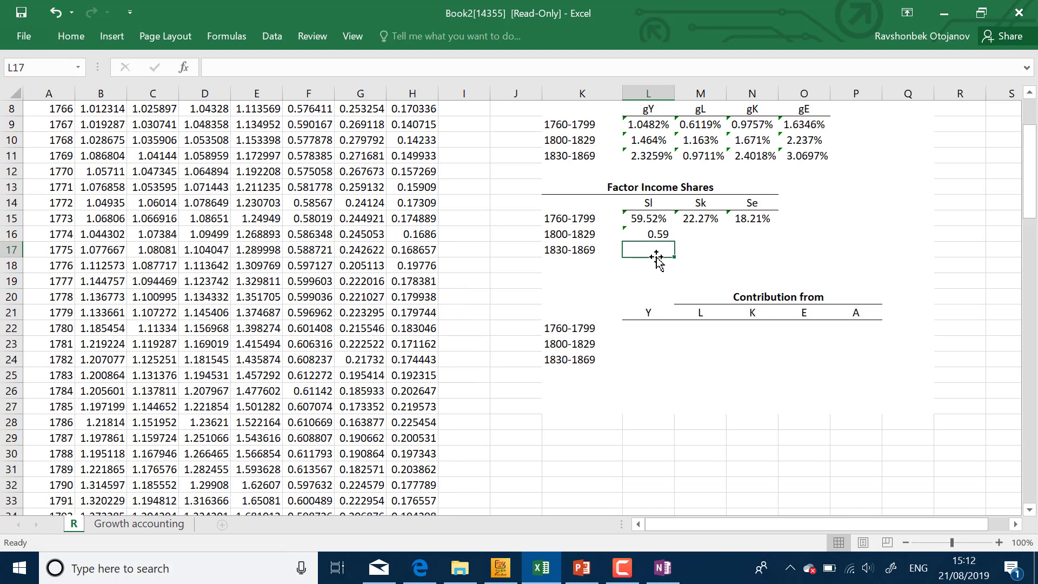
Fill the L16 average across to N16 and format the 1800-1829 shares as percentages with two decimal places
left_click(662, 234)
left_click_drag(681, 242, 778, 242)
left_click(83, 34)
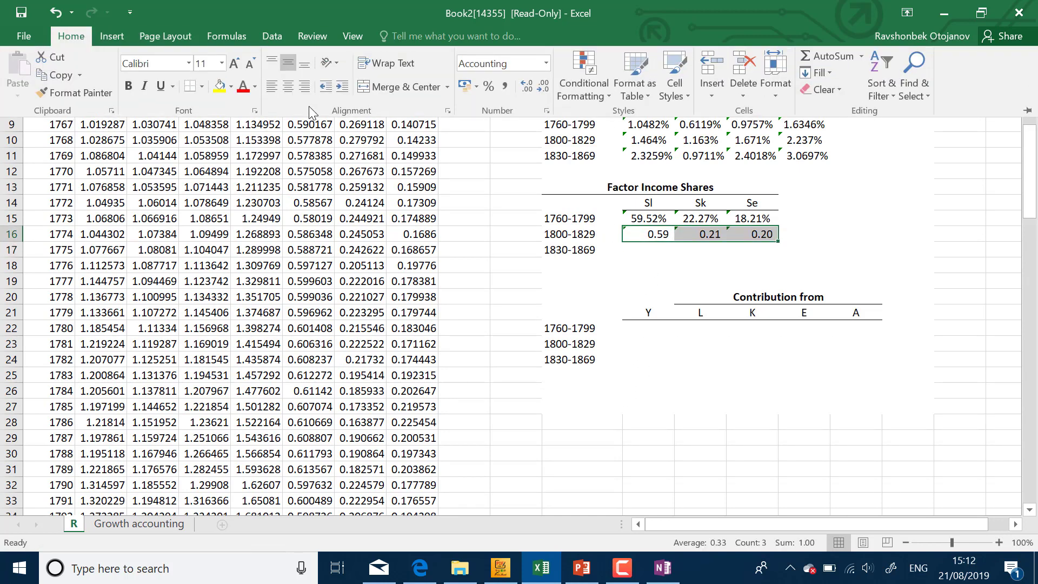
left_click(489, 88)
left_click(526, 86)
left_click(526, 86)
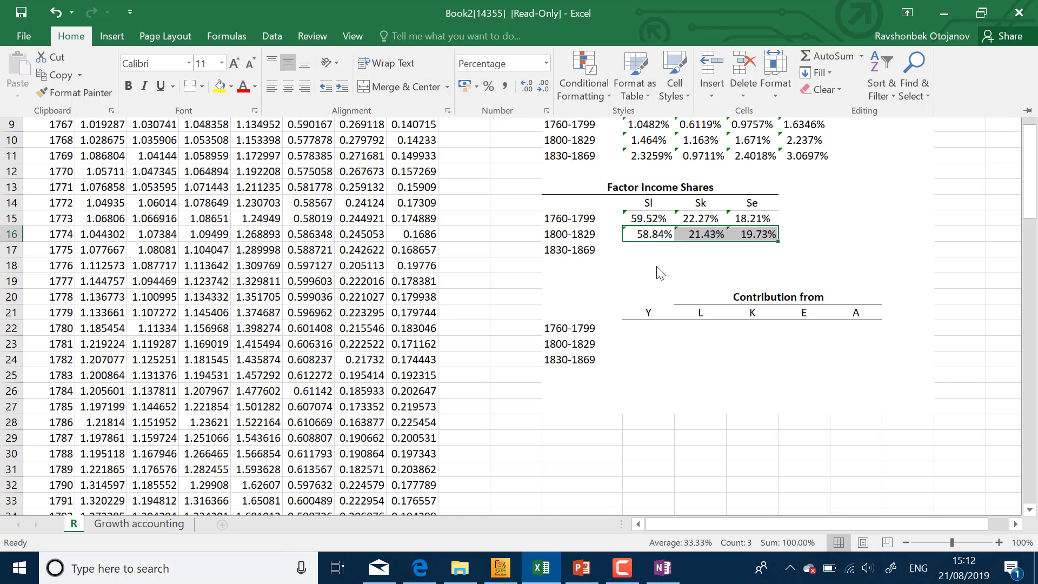
Compare the labour, capital and energy income shares of 1760-1799 with those of 1800-1829
left_click(654, 218)
left_click(646, 218)
left_click_drag(641, 226, 642, 227)
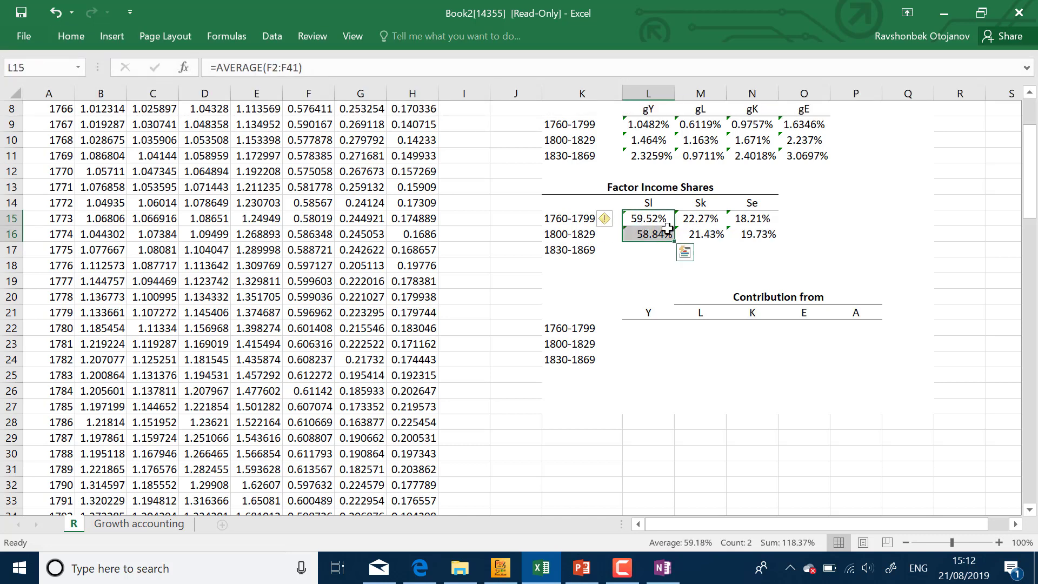
left_click(702, 233)
left_click_drag(702, 234, 755, 223)
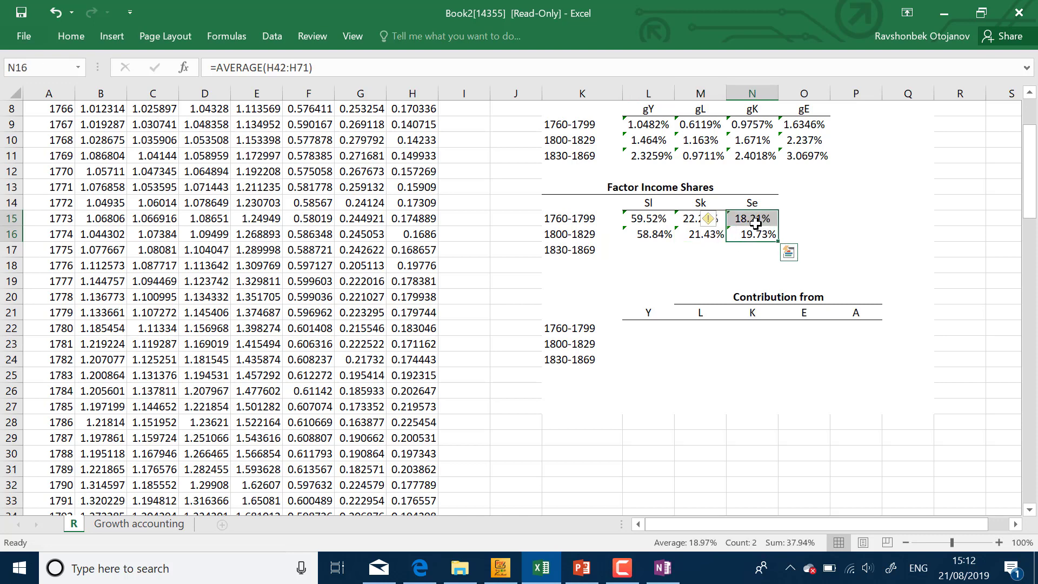
Calculate the 1830-1869 labour income share in L17 with the formula =AVERAGE(F72:F111)
left_click(666, 249)
type("=")
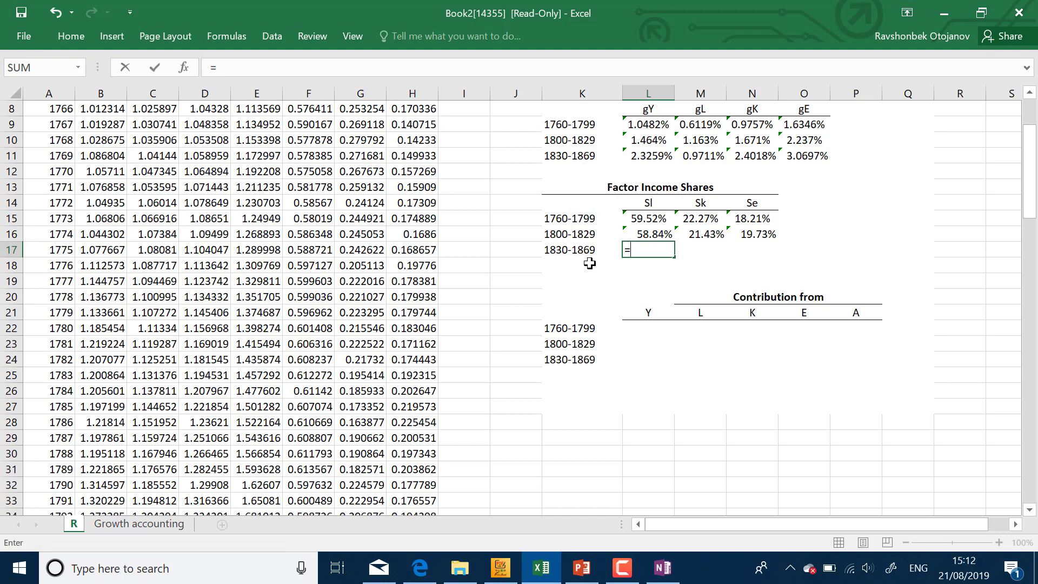
type("average")
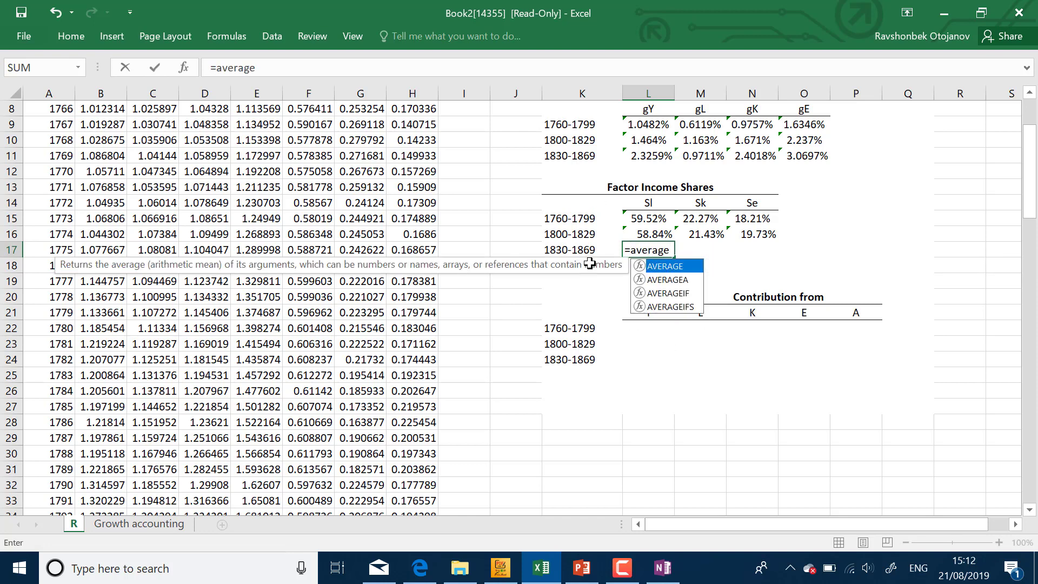
double_click(665, 266)
scroll(198, 350, "down", 3)
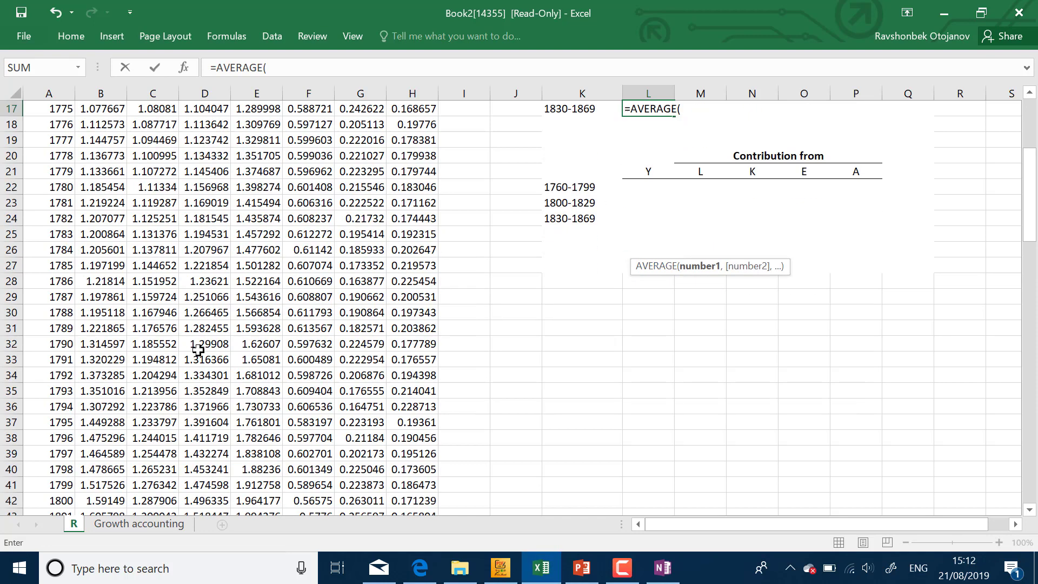
scroll(198, 350, "down", 16)
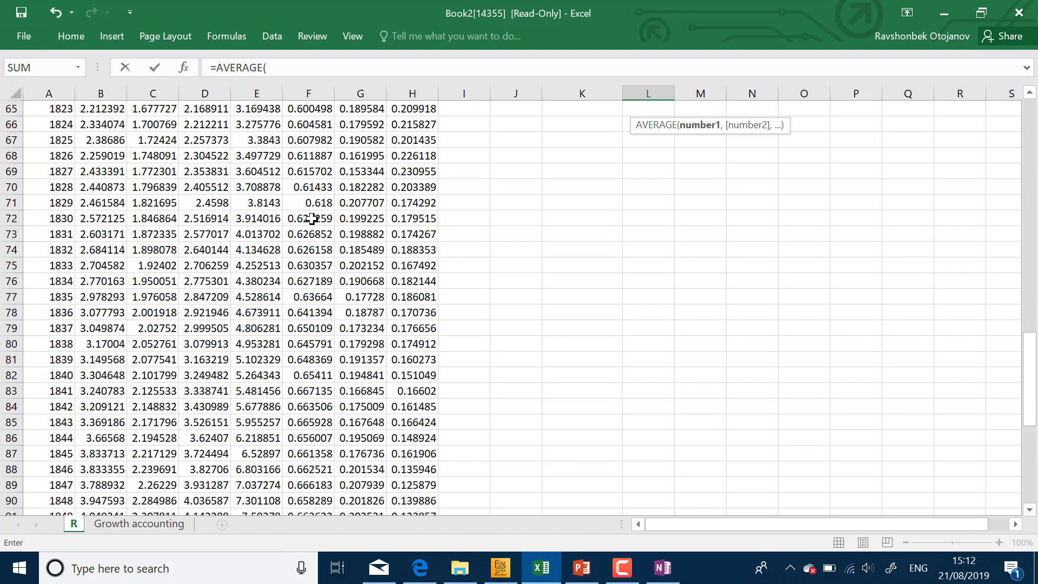
left_click_drag(312, 219, 306, 488)
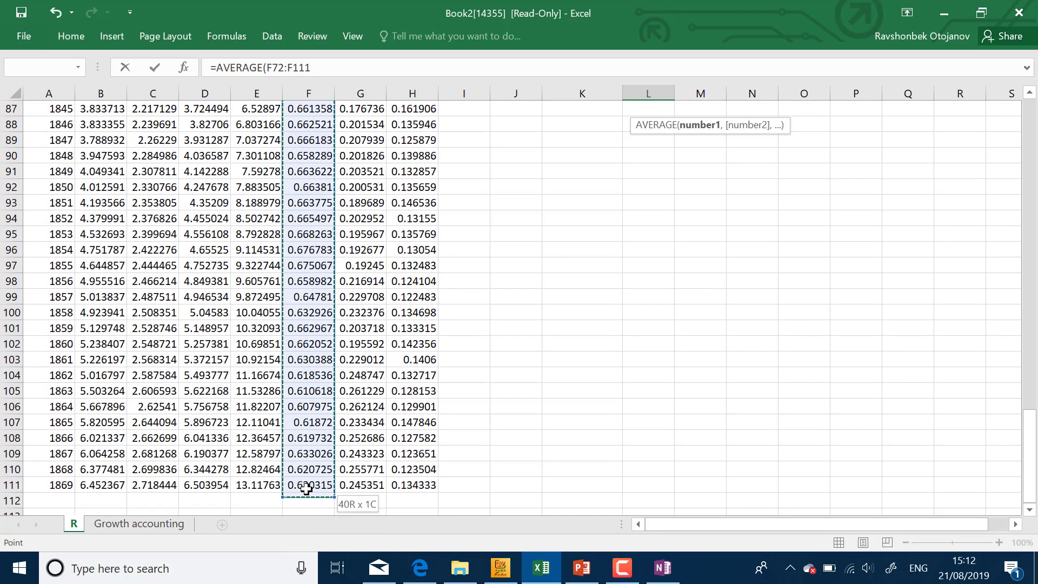
key("Escape")
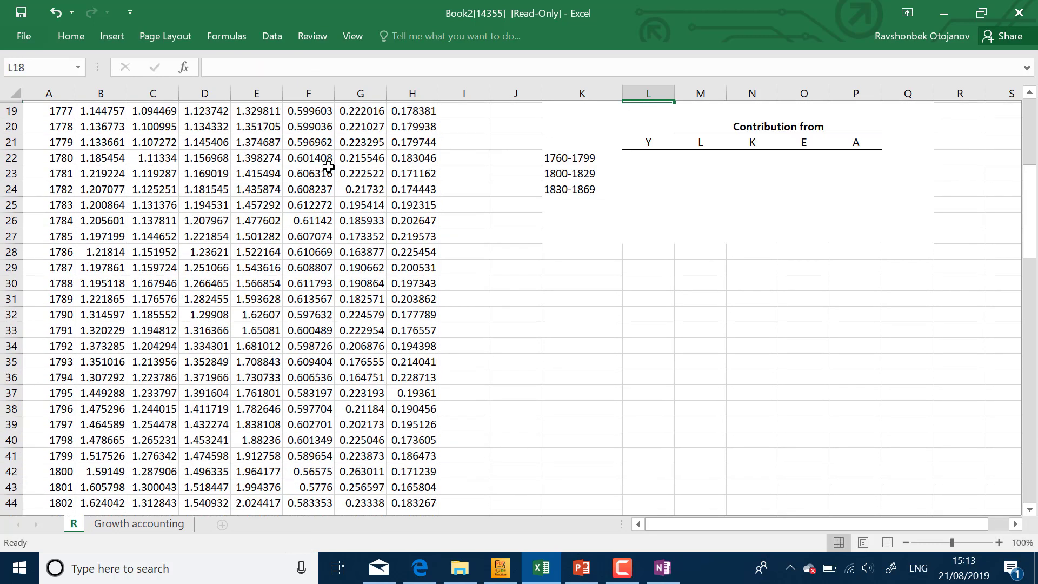
scroll(328, 168, "up", 4)
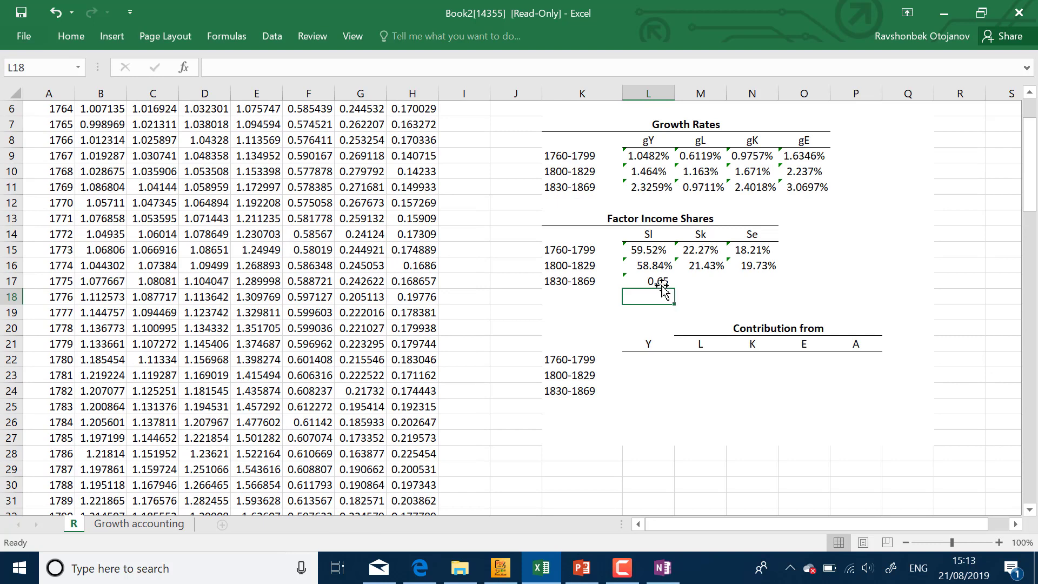
Format the 1830-1869 labour share in L17 as a percentage with two decimal places
left_click(661, 281)
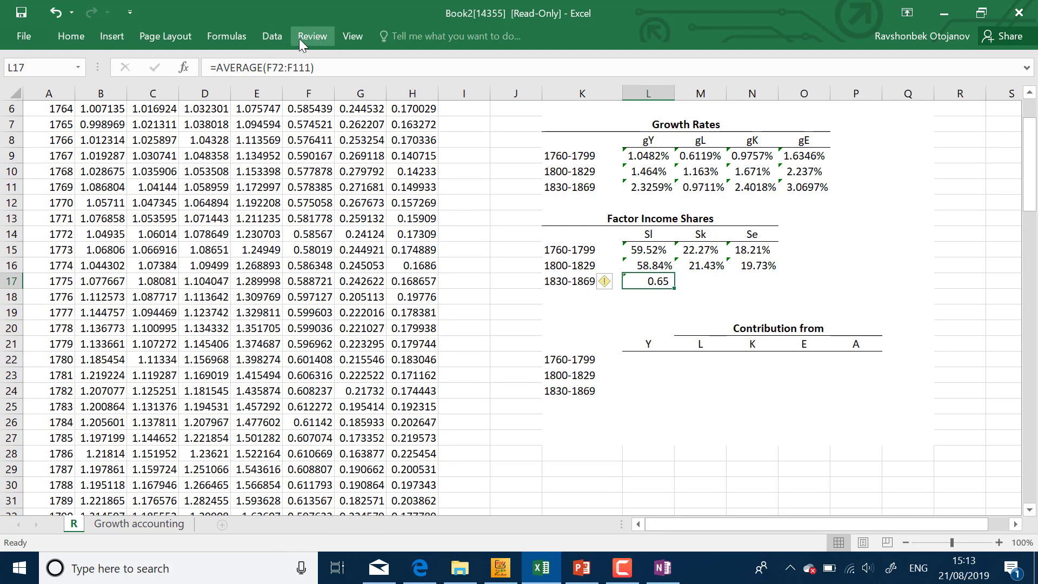
left_click(79, 39)
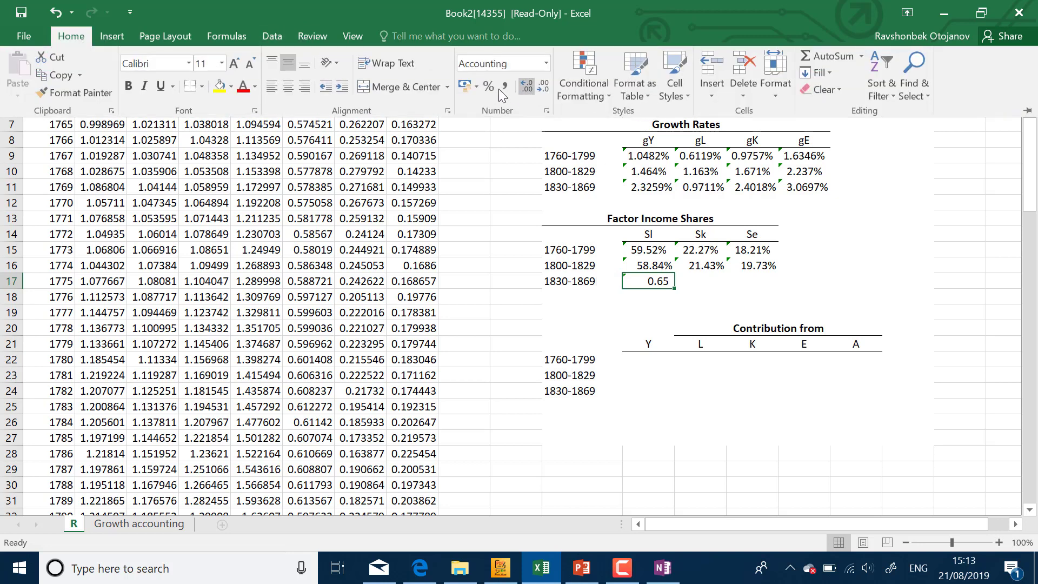
left_click(518, 87)
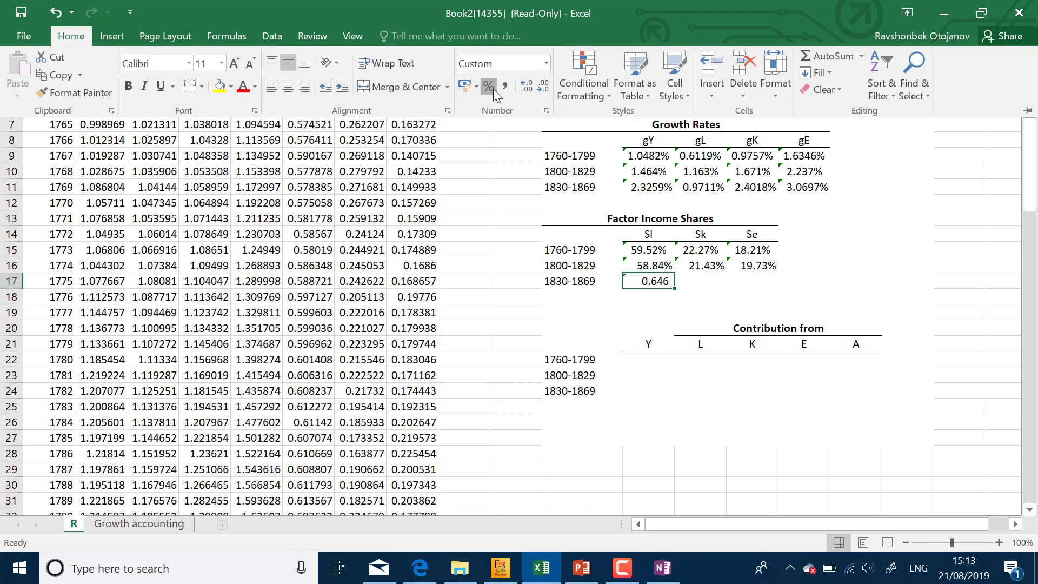
left_click(493, 88)
left_click(518, 88)
left_click(518, 88)
Fill the 1830-1869 average share formula from L17 across to N17 for Sk and Se
left_click(703, 278)
left_click_drag(676, 289, 771, 285)
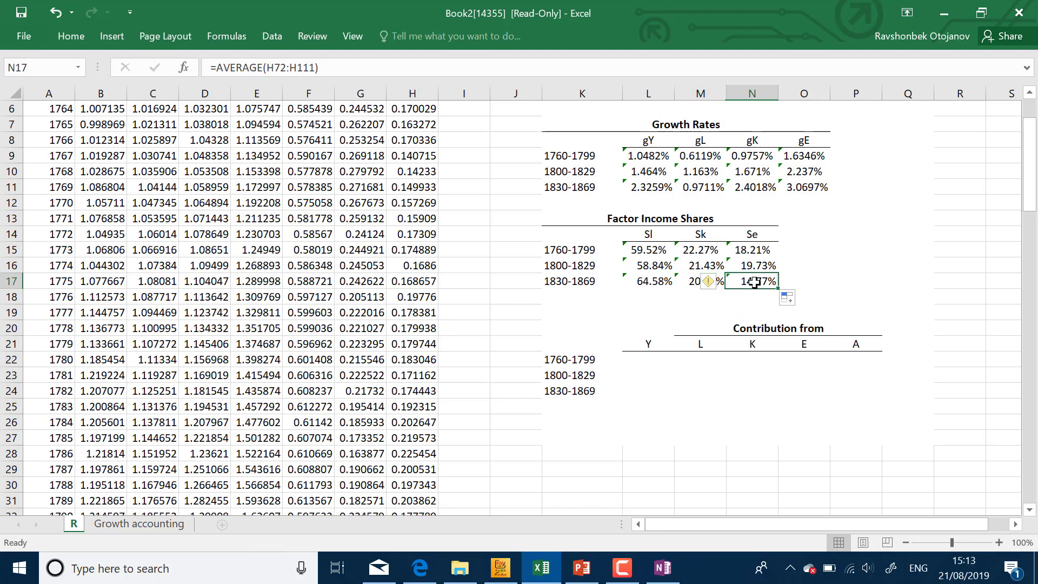
left_click(760, 281)
left_click(798, 282)
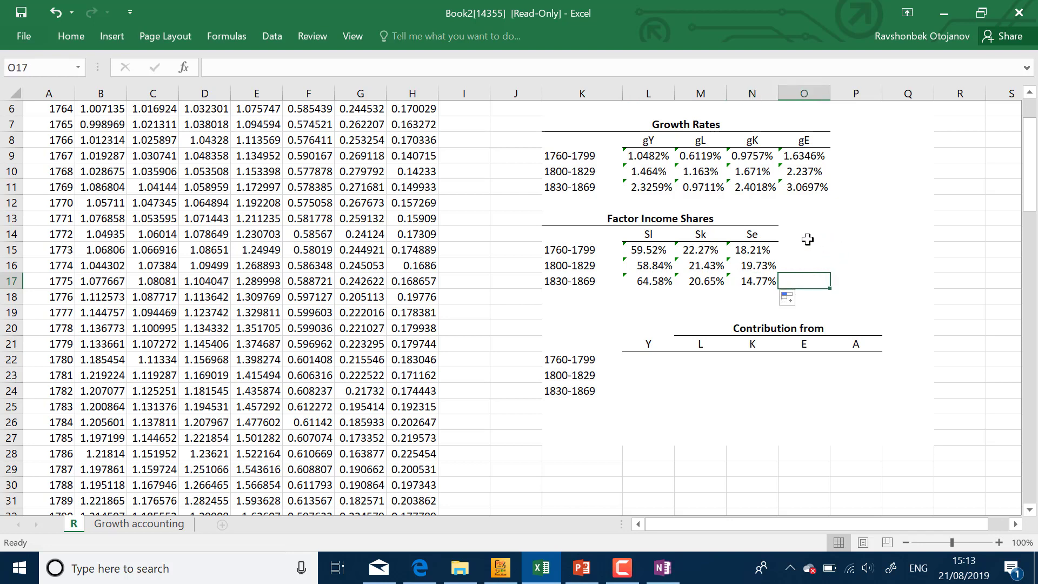
Centre all the factor income share values in L15:N17
left_click_drag(762, 252, 646, 282)
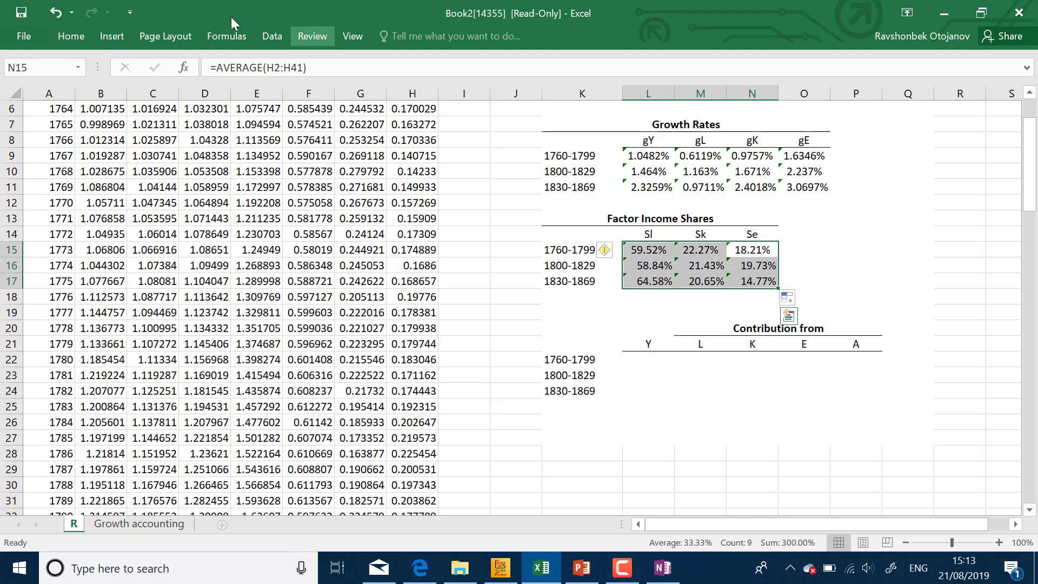
left_click(75, 35)
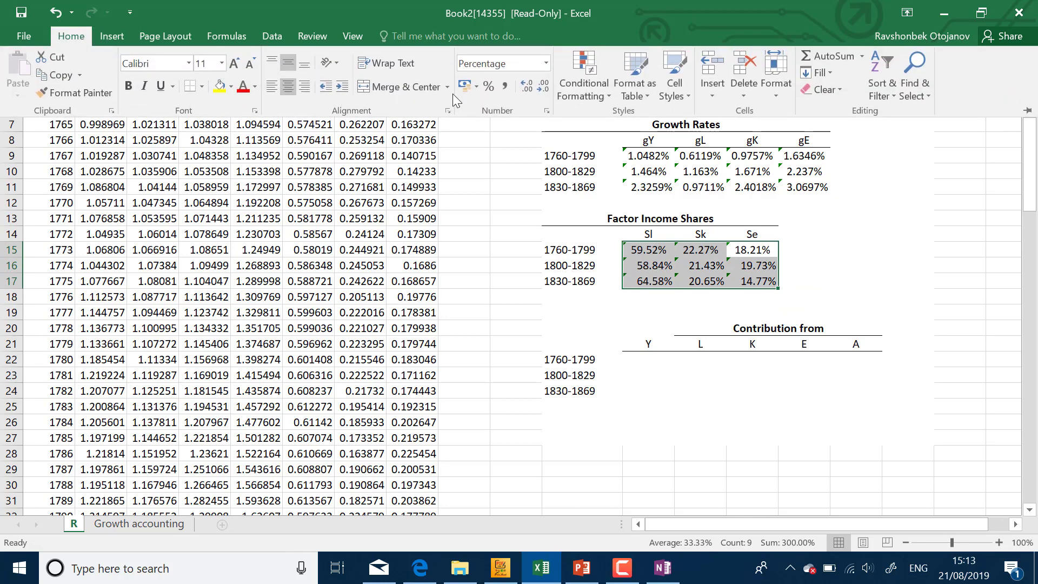
left_click(289, 92)
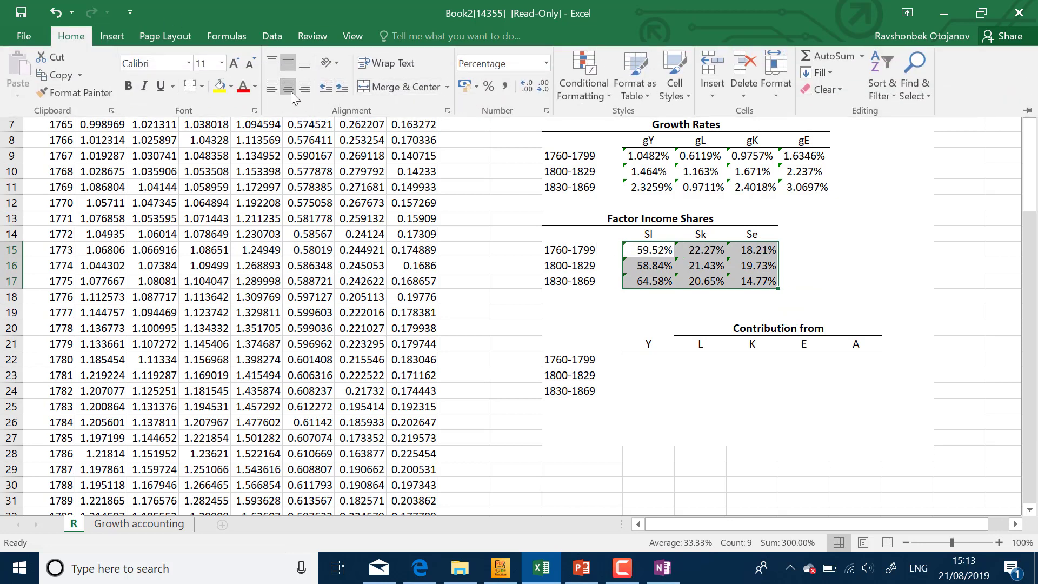
left_click(291, 92)
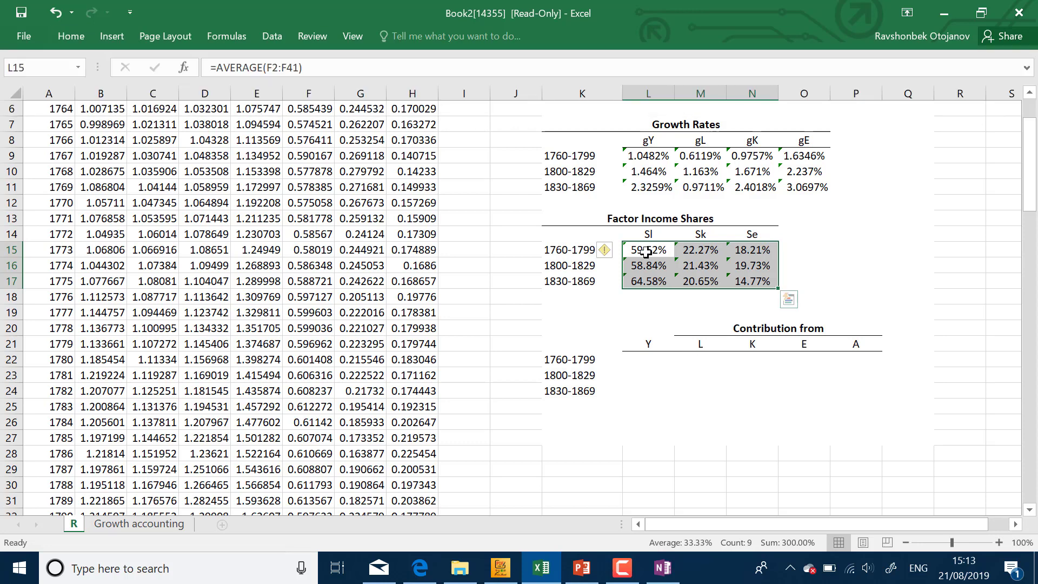
Review the 1760-1799 income shares of labour, capital and energy in L15:N15
left_click(646, 252)
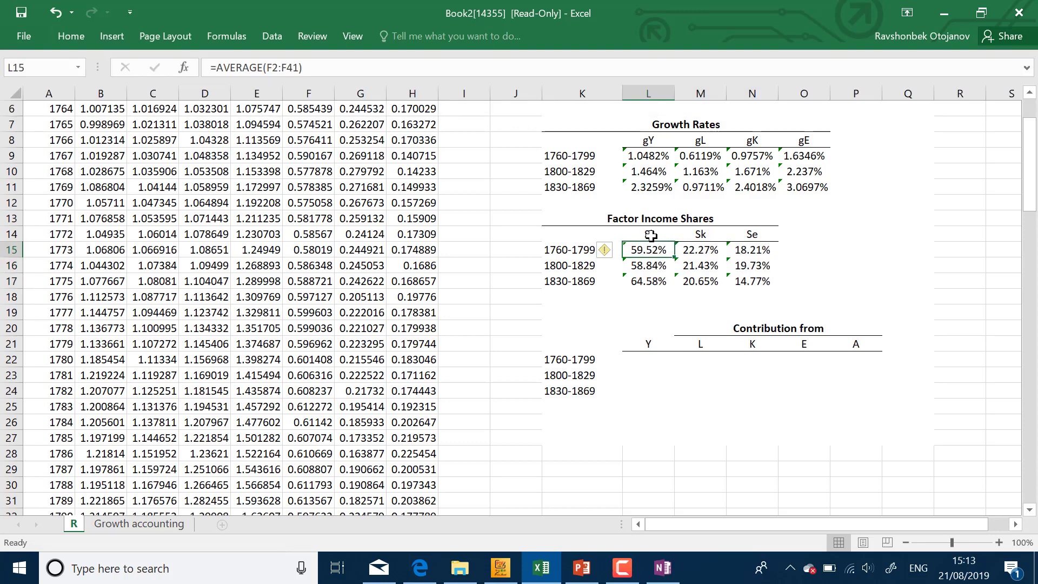
left_click(697, 253)
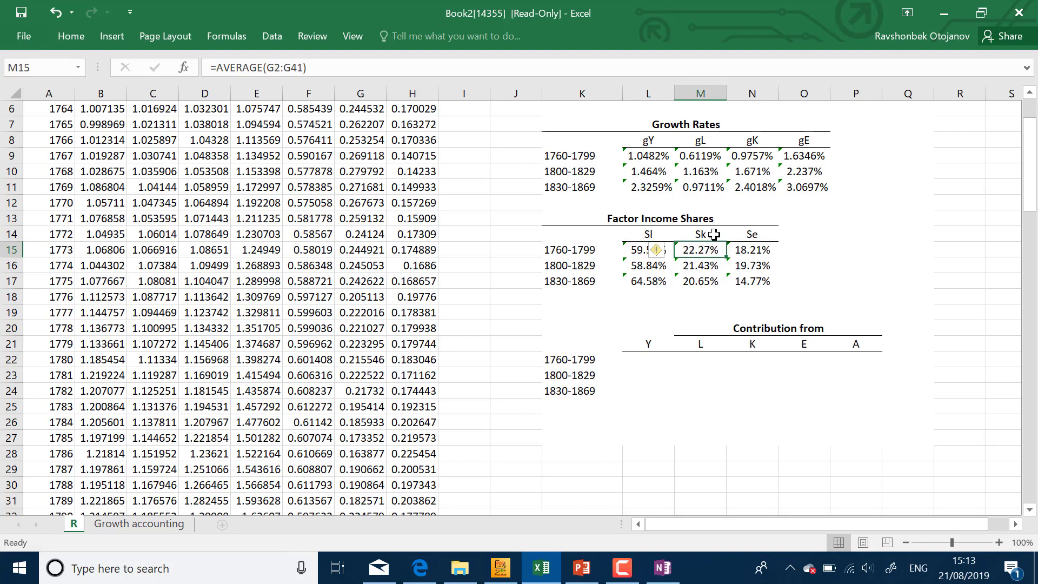
left_click(759, 253)
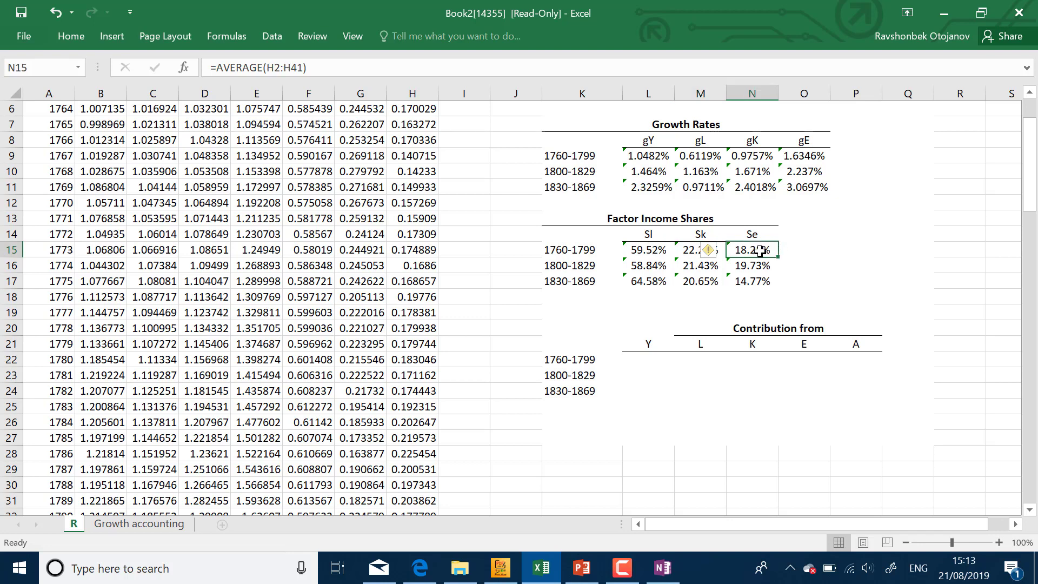
left_click(811, 251)
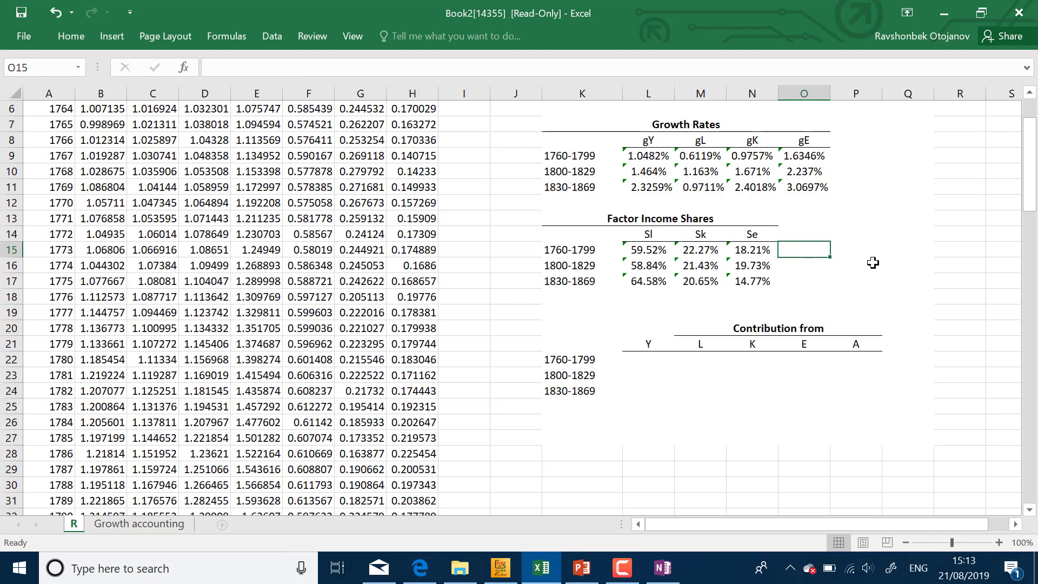
Enter =SUM(L15:N15) in O15 to total the 1760-1799 labour, capital and energy income shares
type("=sum(")
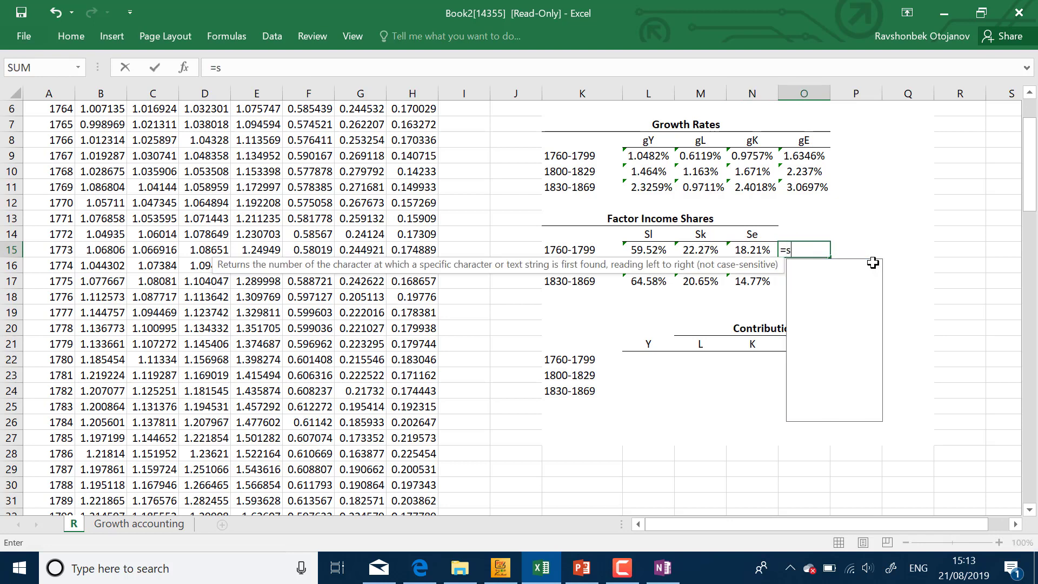
key("Down")
key("Down")
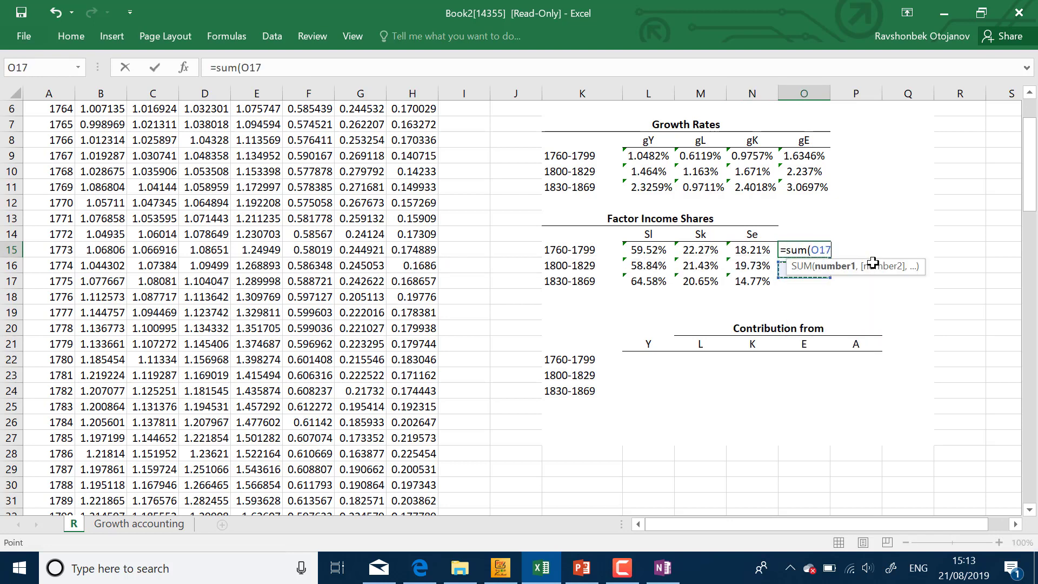
key("Up")
key("Up")
key("Left")
key("shift+Left")
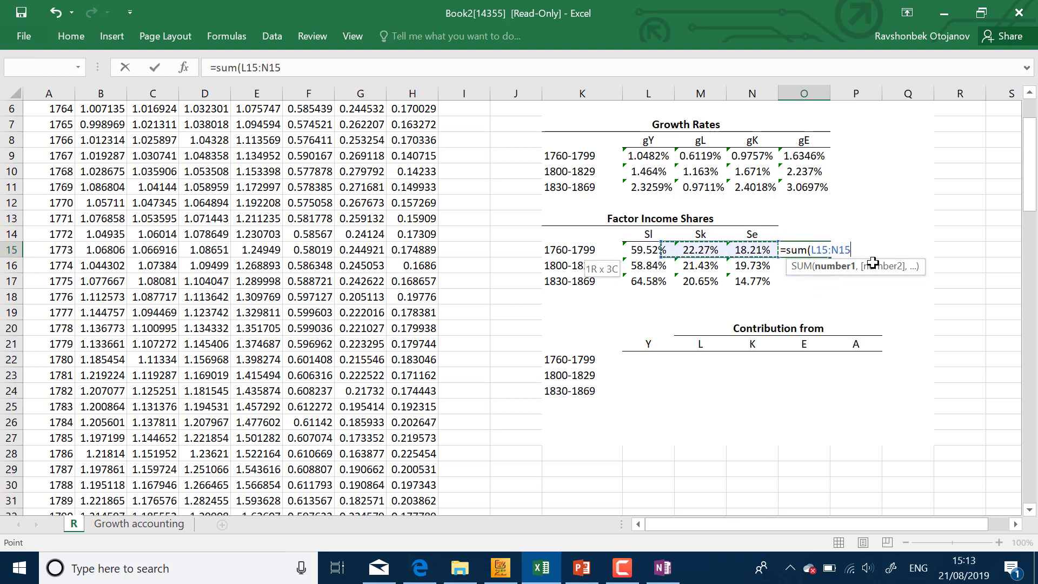
key("shift+Left")
key("shift+Left")
key("shift+Right")
key("Return")
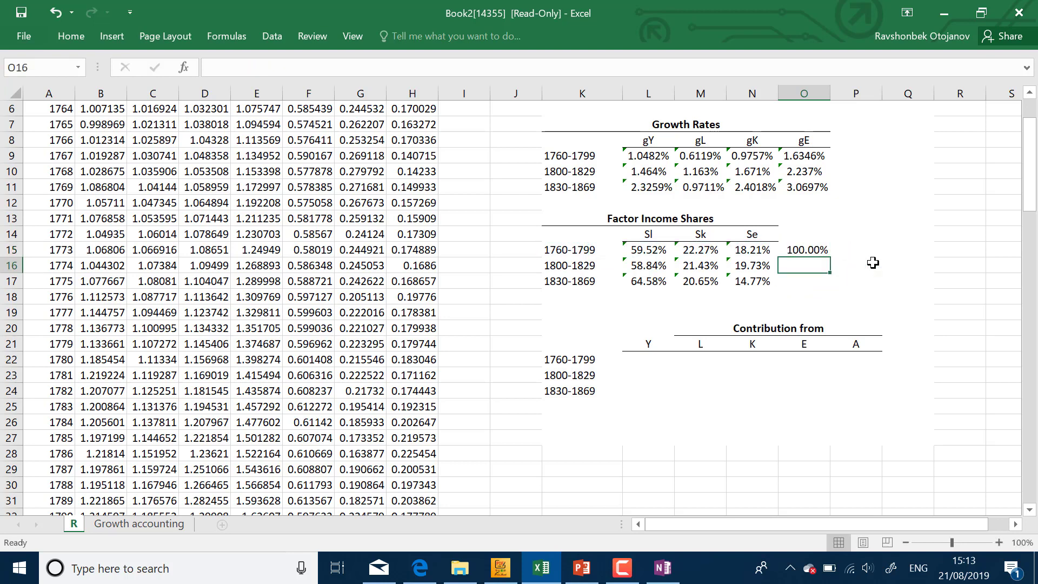
Fill the share total formula from O15 down to O17 for the 1800-1829 and 1830-1869 periods
left_click(827, 251)
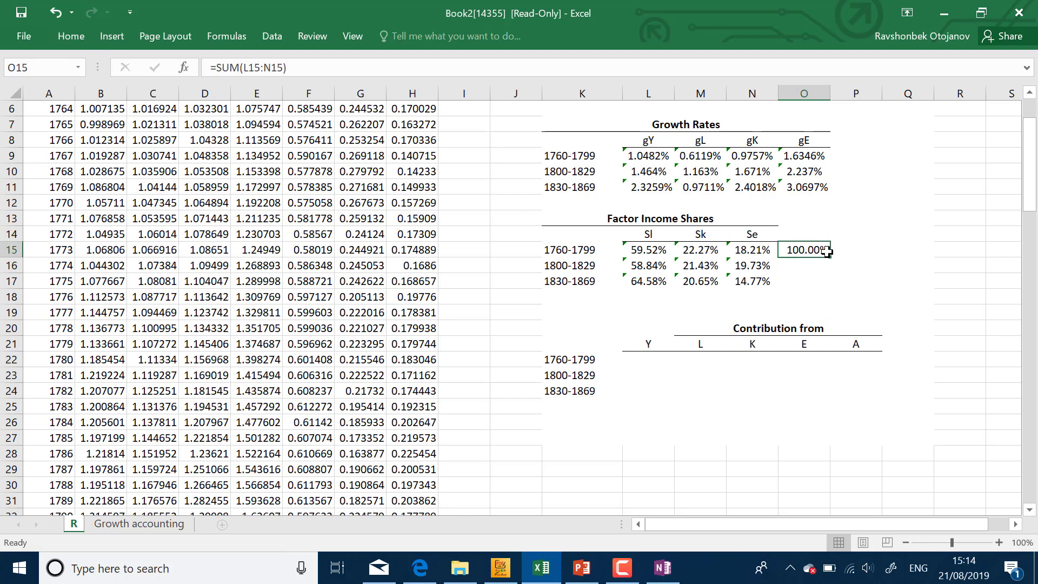
left_click_drag(832, 257, 833, 284)
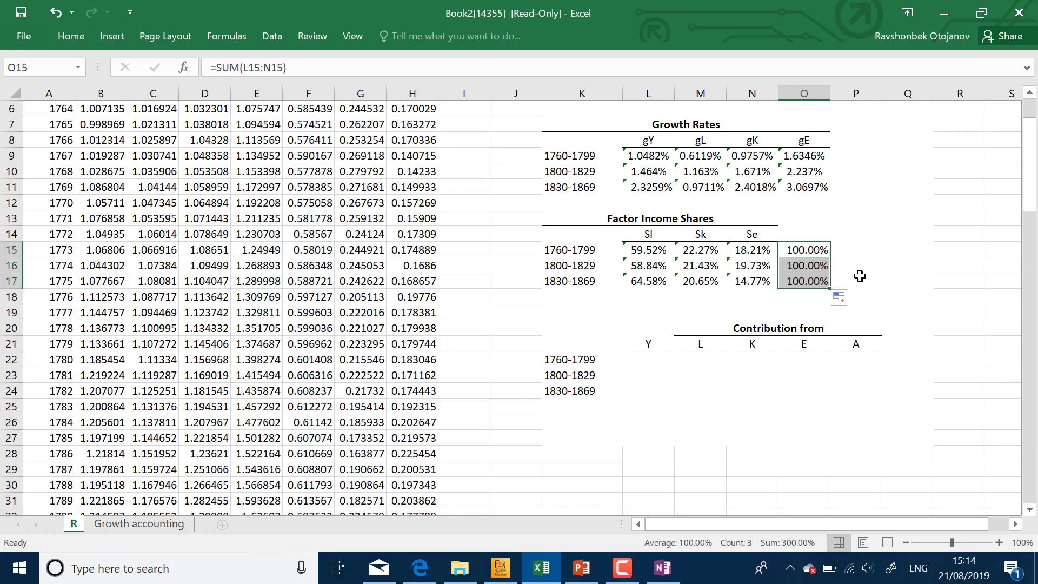
left_click(818, 280)
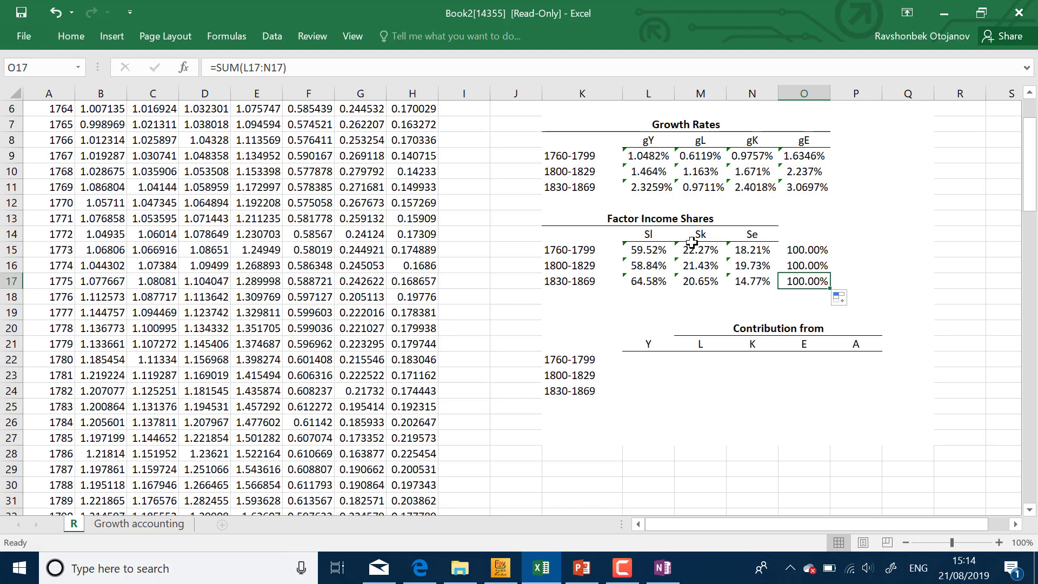
Review the Sl, Sk and Se income shares in L15:N17 across the three periods, alongside the output growth rates in L9:L11
left_click(660, 253)
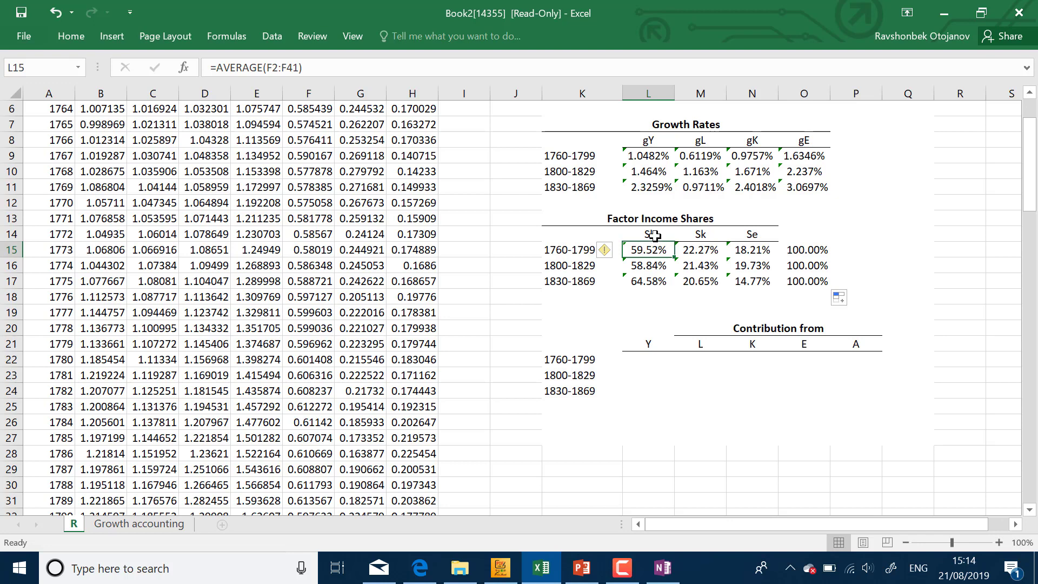
left_click(654, 235)
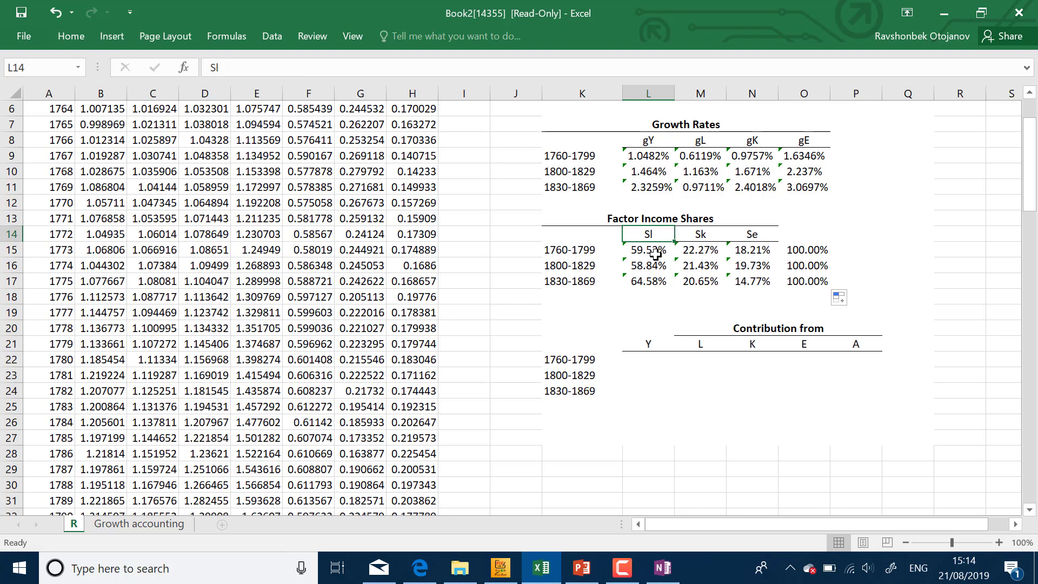
left_click(696, 238)
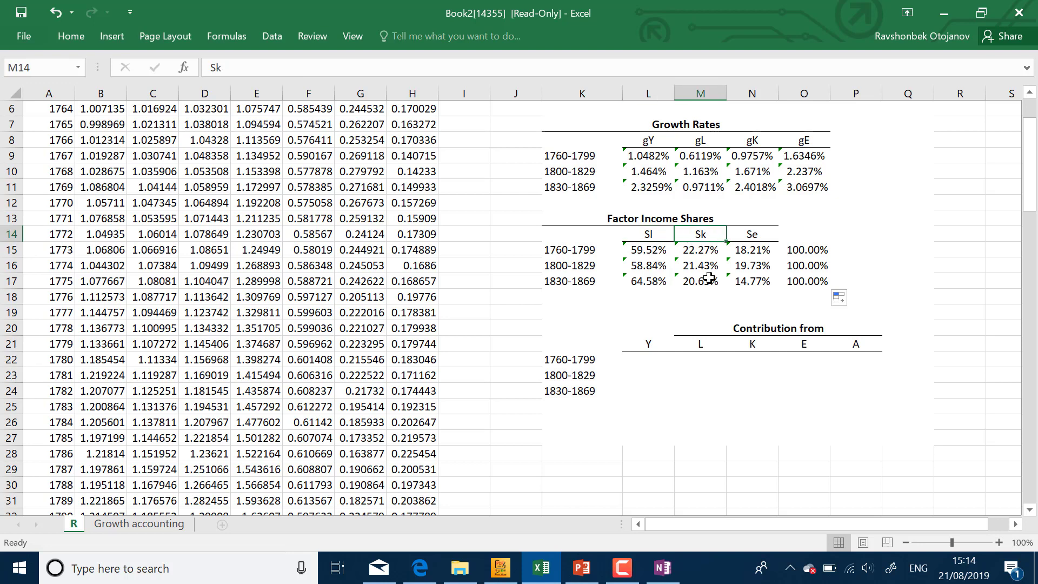
left_click(758, 236)
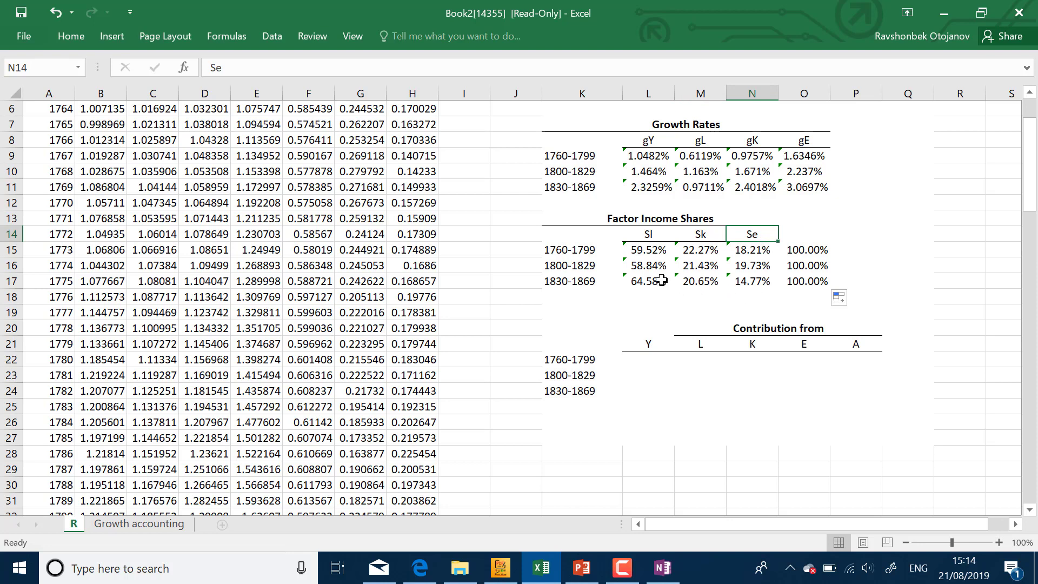
left_click(748, 283)
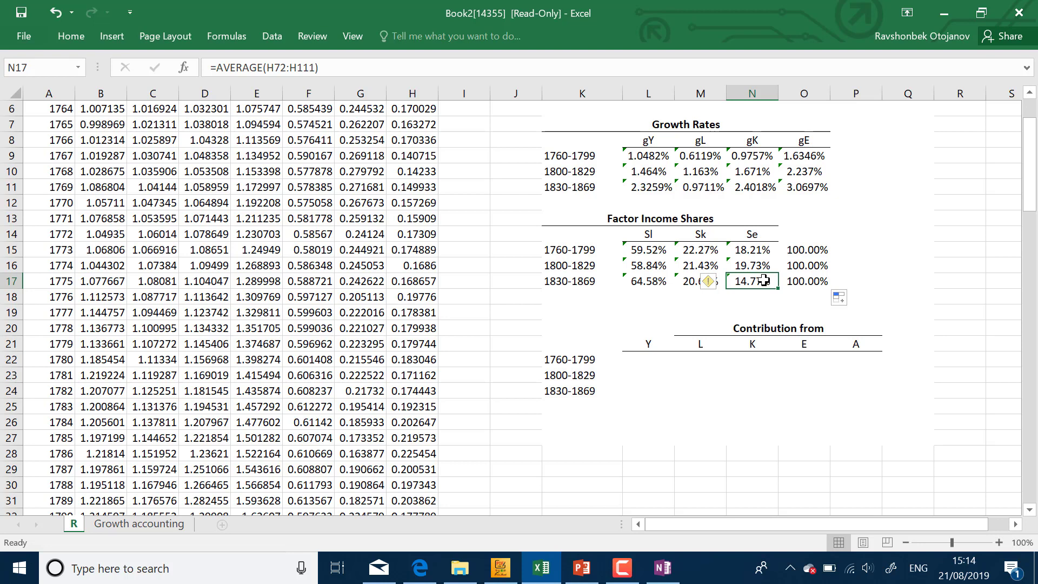
left_click(656, 280)
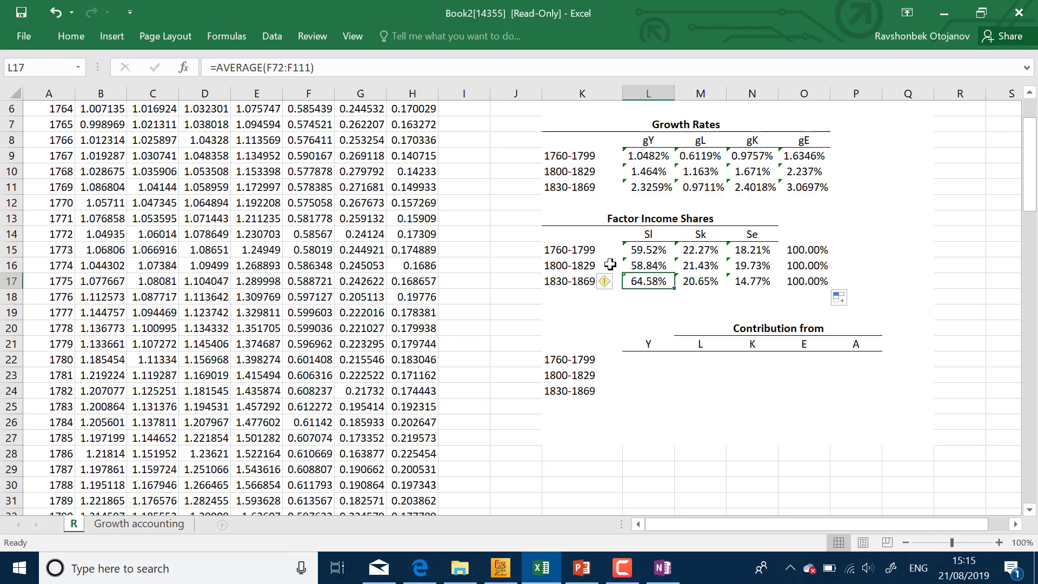
left_click_drag(651, 160, 651, 187)
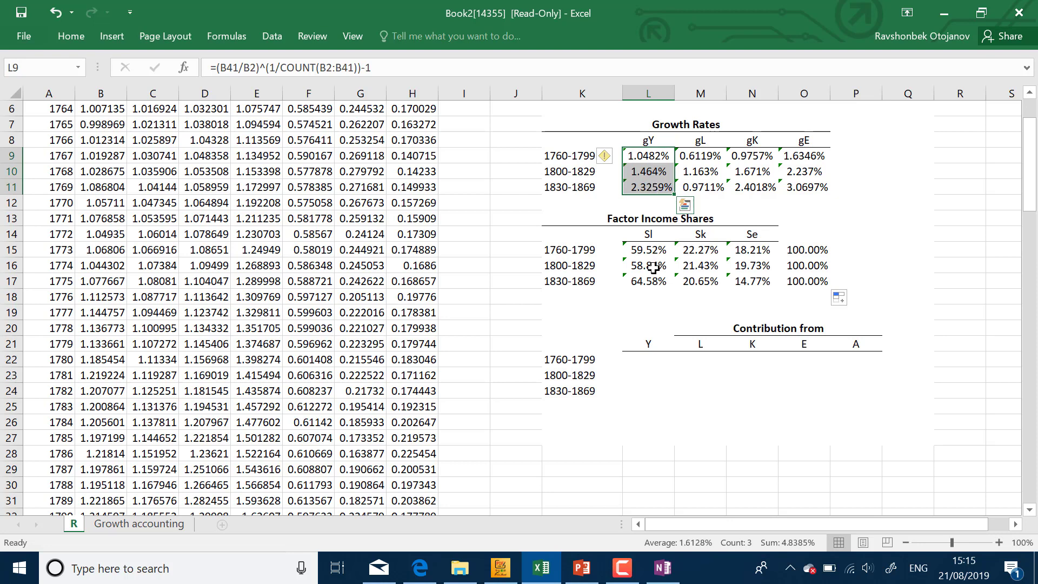
left_click_drag(650, 250, 650, 281)
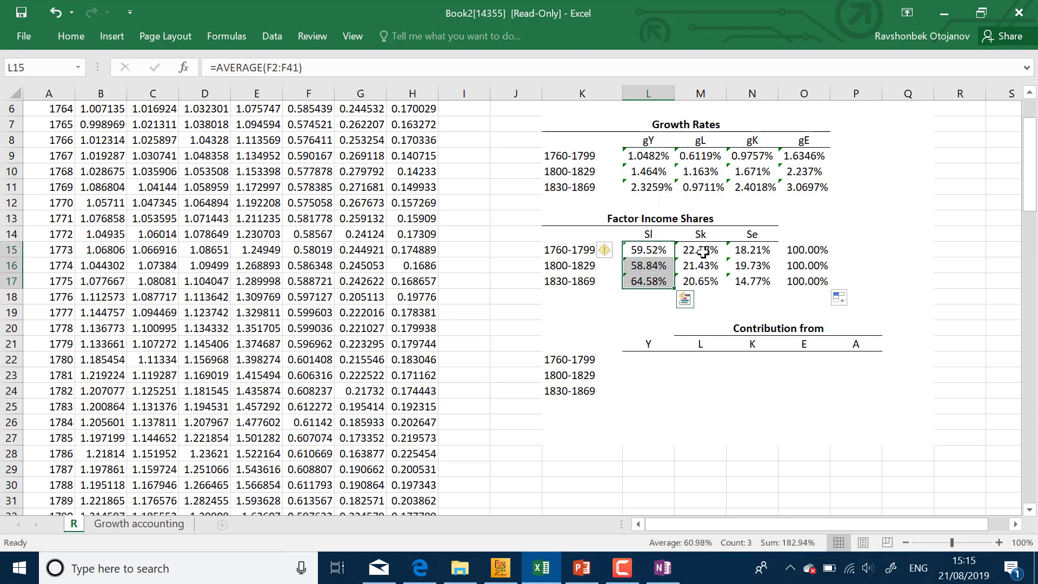
left_click_drag(702, 251, 702, 280)
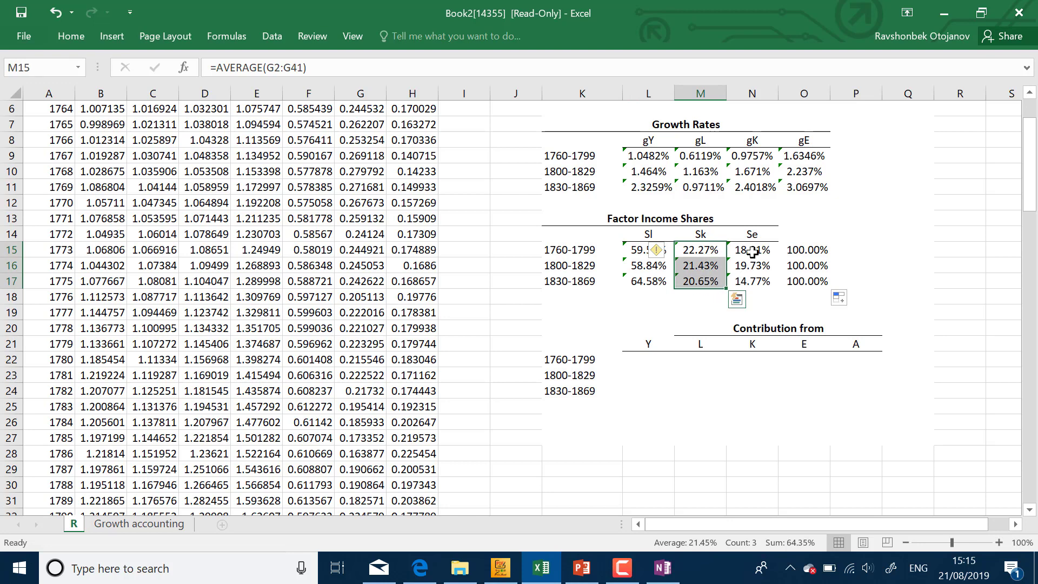
left_click_drag(752, 252, 753, 280)
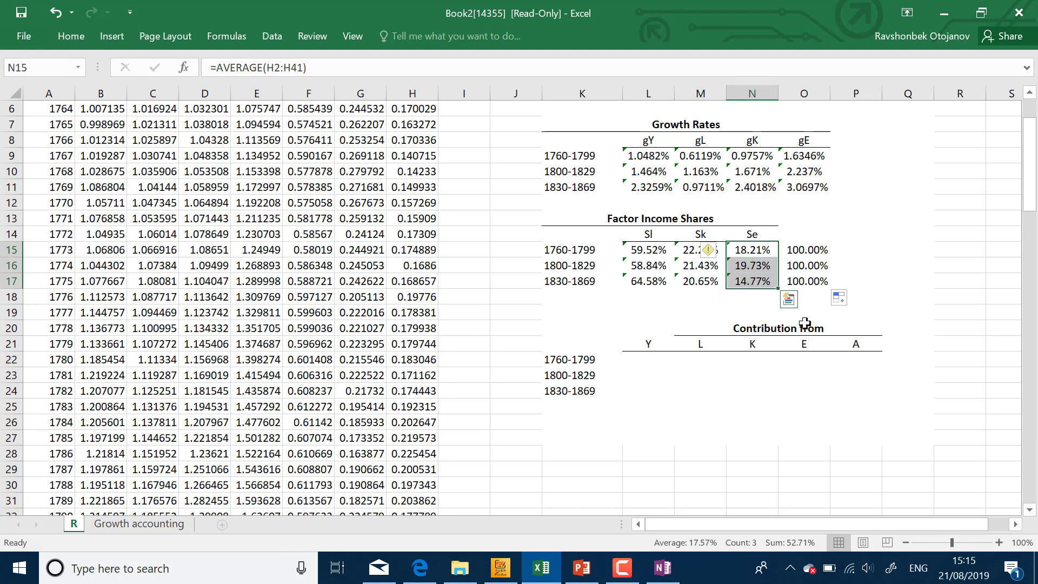
left_click(666, 281)
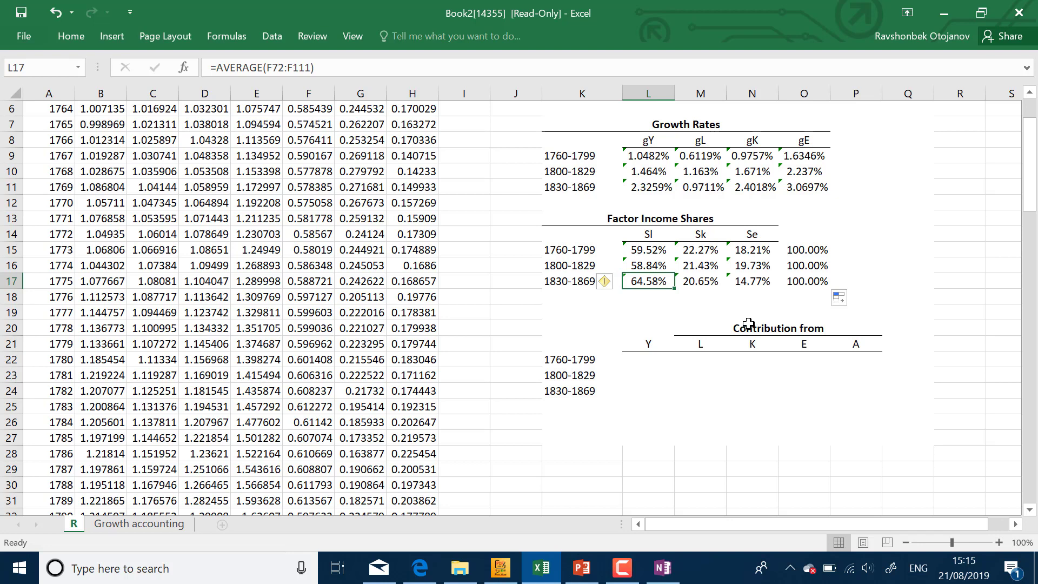
left_click_drag(654, 254, 749, 280)
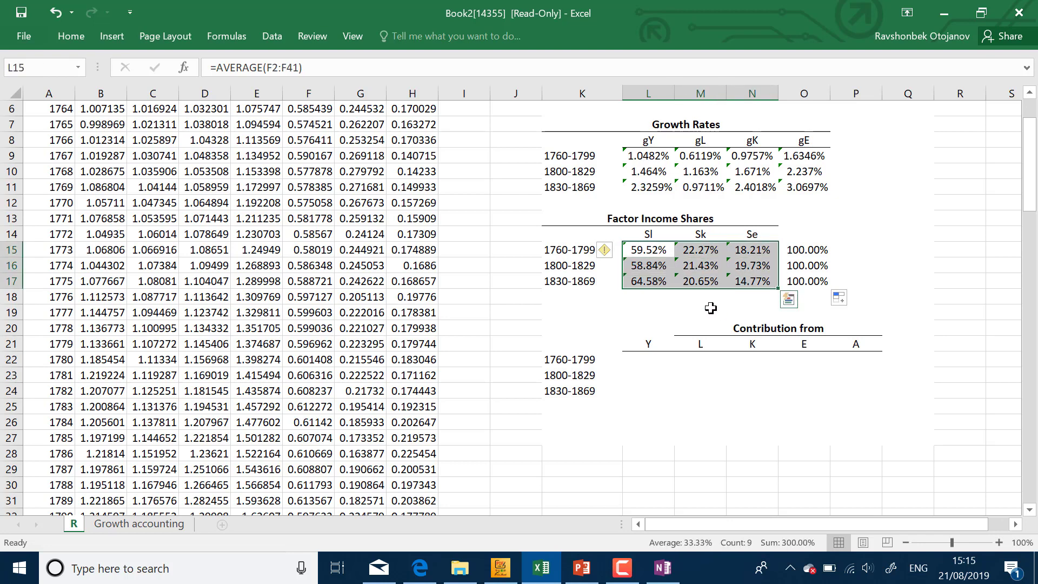
Examine the Contribution from table's Y, L, K, E and A columns for the three periods
left_click(725, 343)
left_click_drag(726, 342, 820, 388)
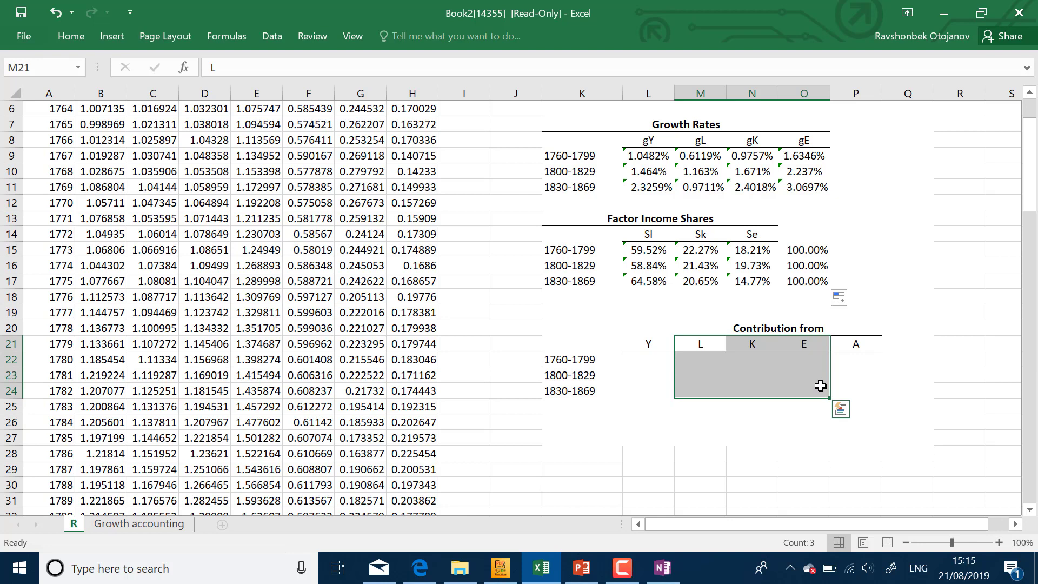
left_click(665, 359)
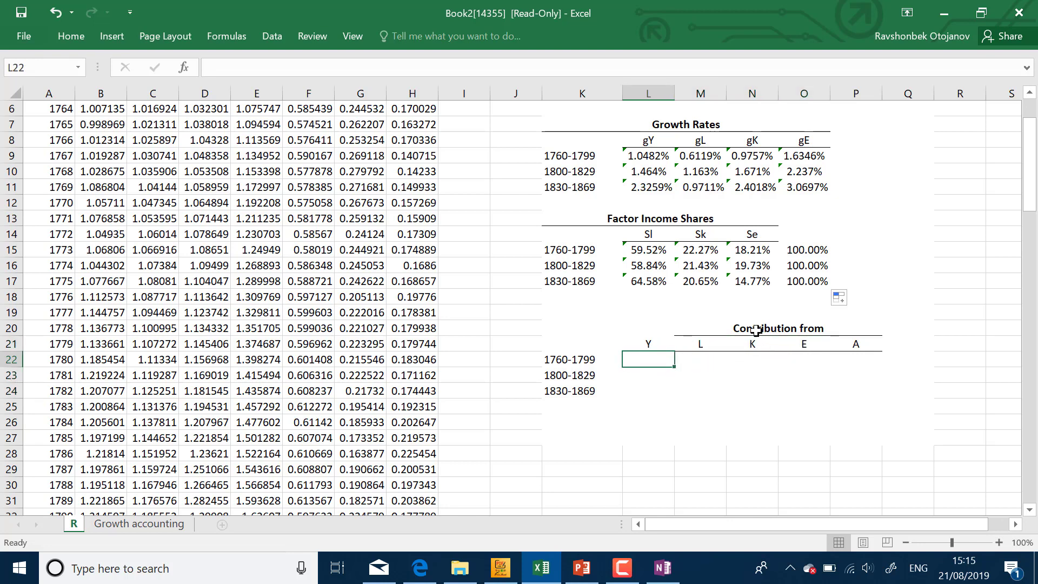
left_click(717, 344)
left_click(749, 345)
left_click(789, 344)
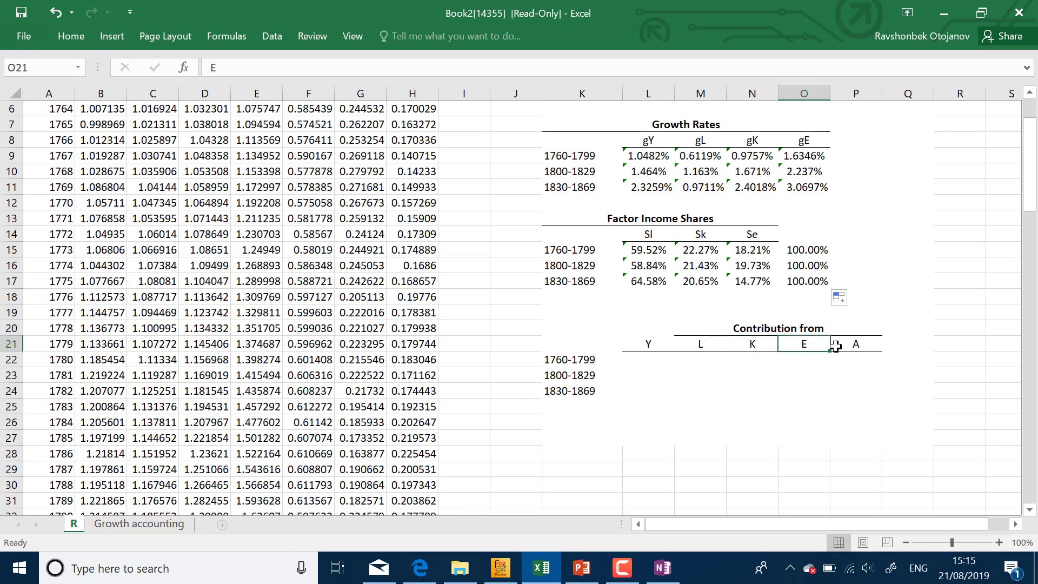
left_click(836, 345)
Link L22 to the 1760-1799 output growth rate with =L9 and fill the formula down to L24
key("Return")
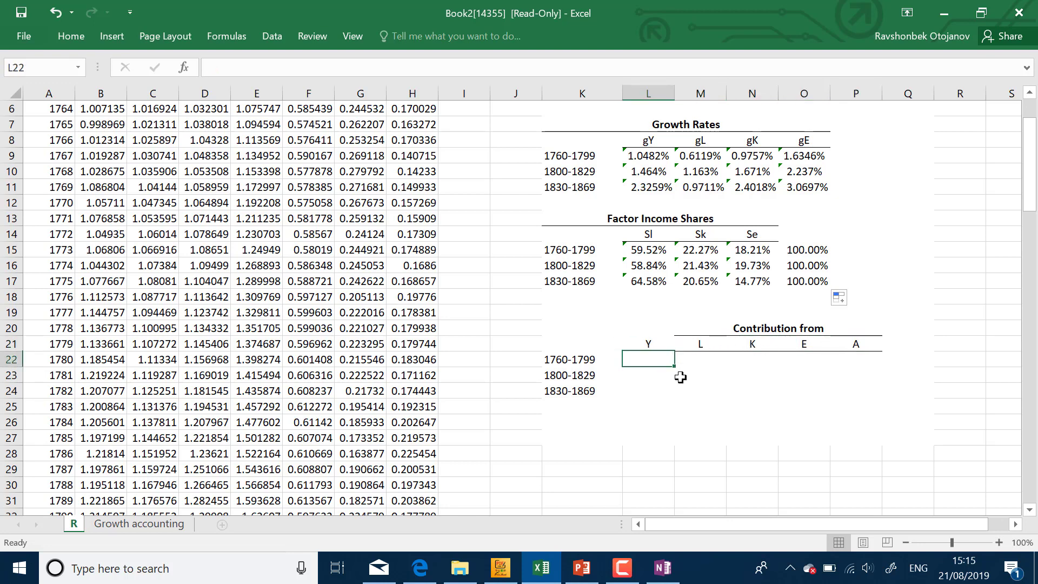
type("=")
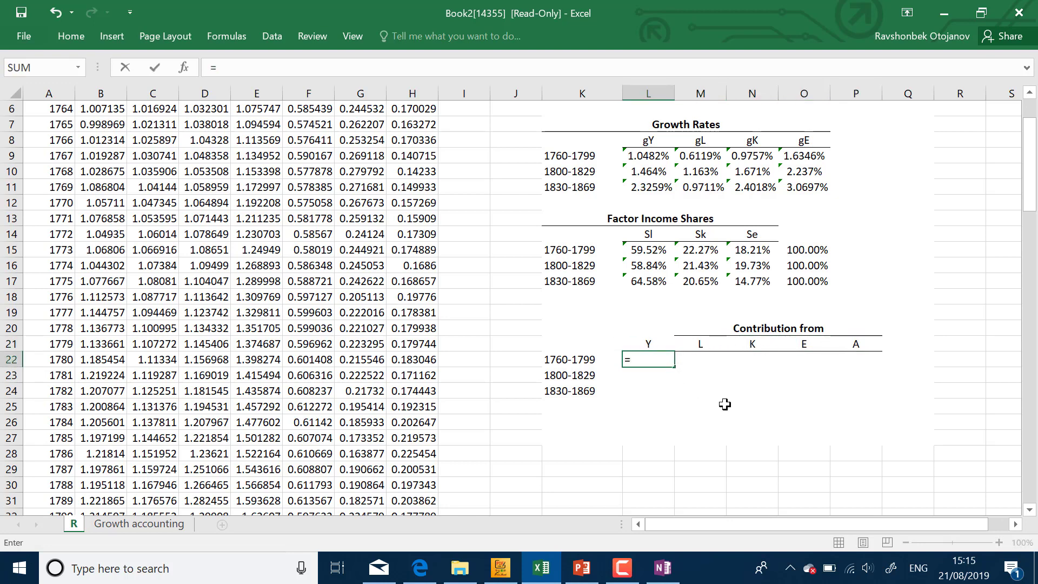
left_click(642, 160)
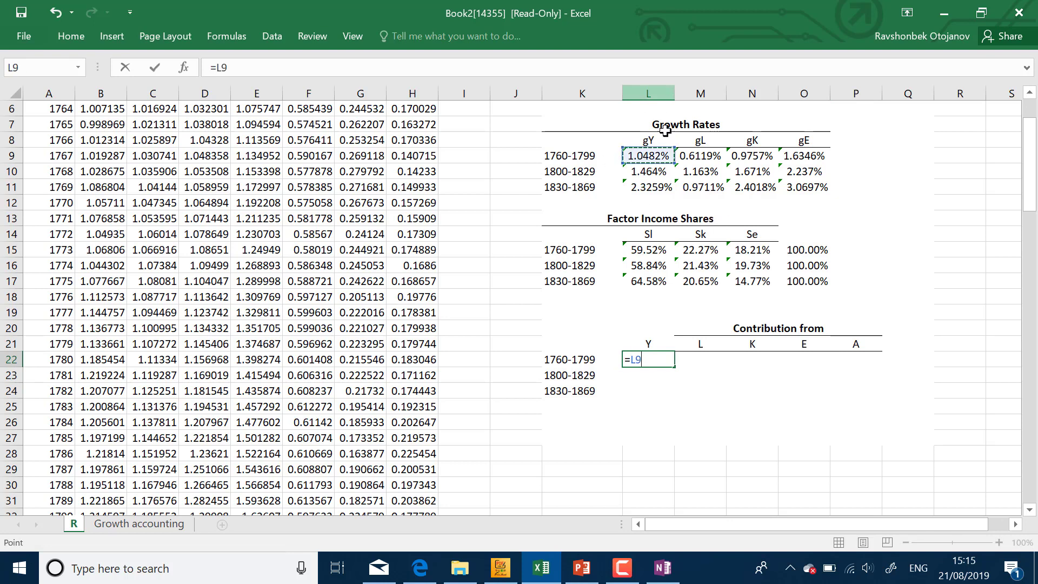
key("Return")
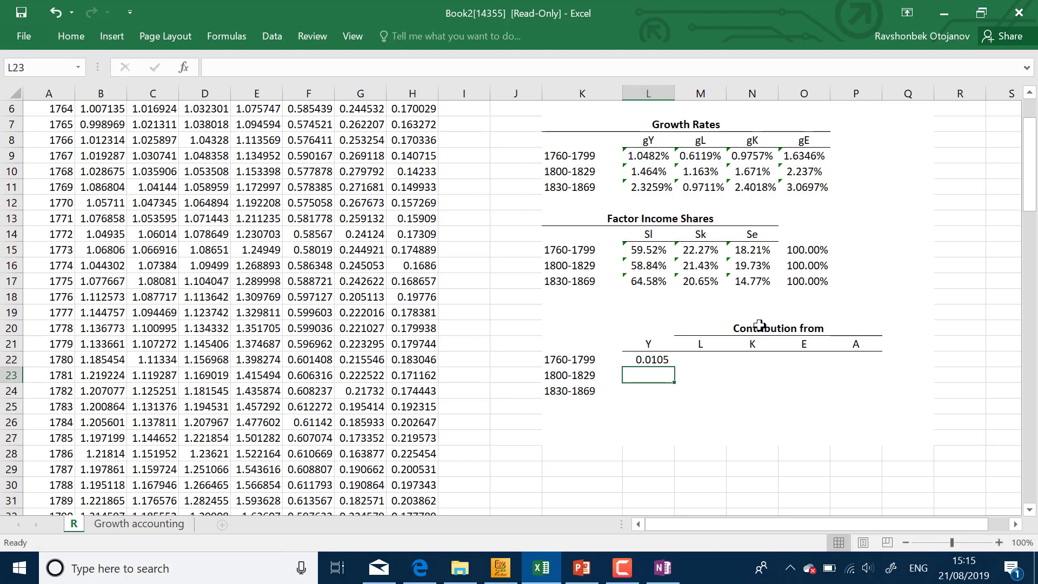
left_click(665, 361)
left_click_drag(674, 368, 669, 401)
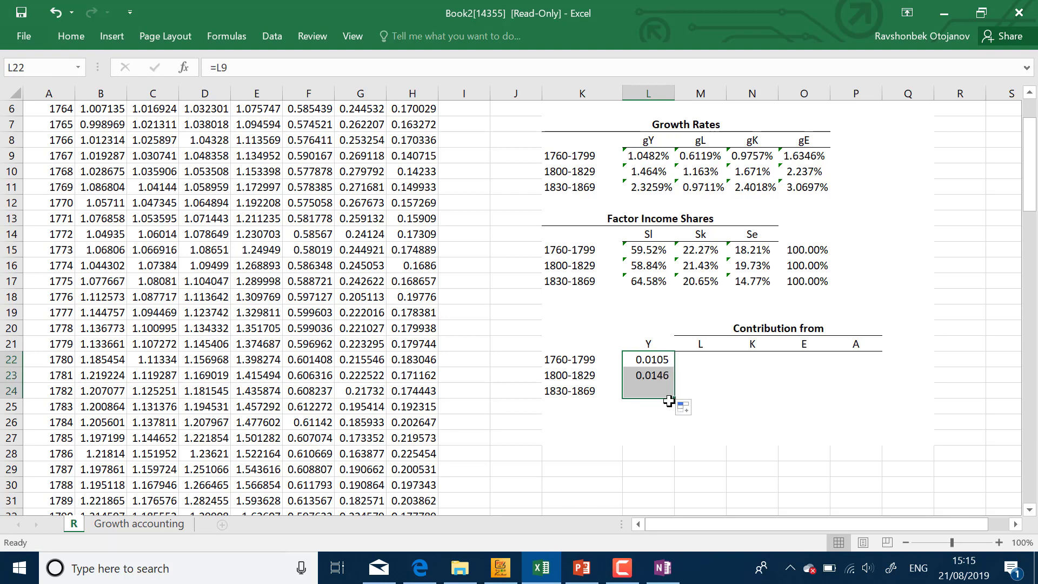
Format the output growth values in L22:L24 as percentages with three decimal places
left_click(76, 38)
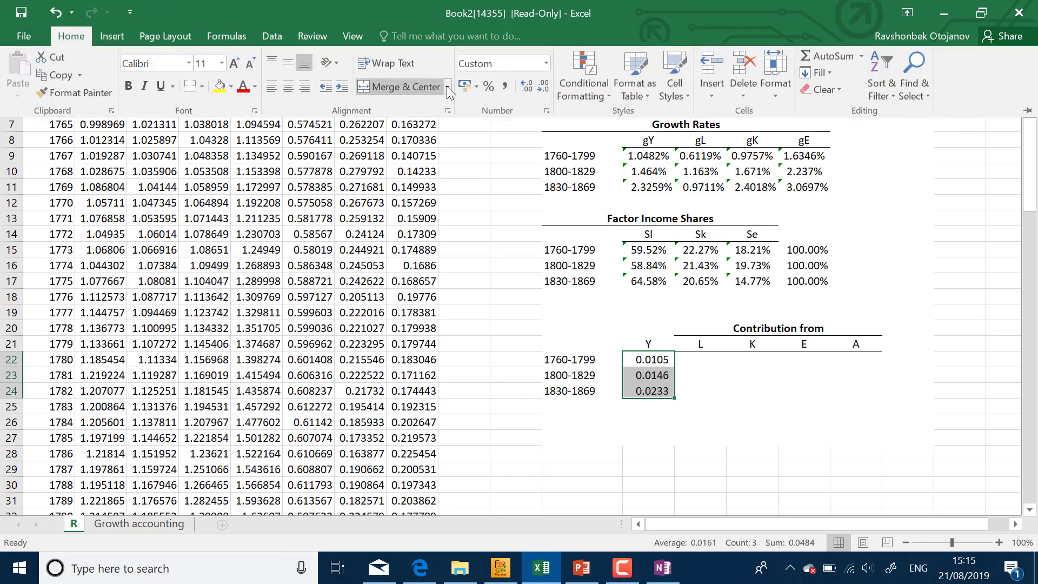
left_click(488, 86)
left_click(520, 86)
left_click(520, 86)
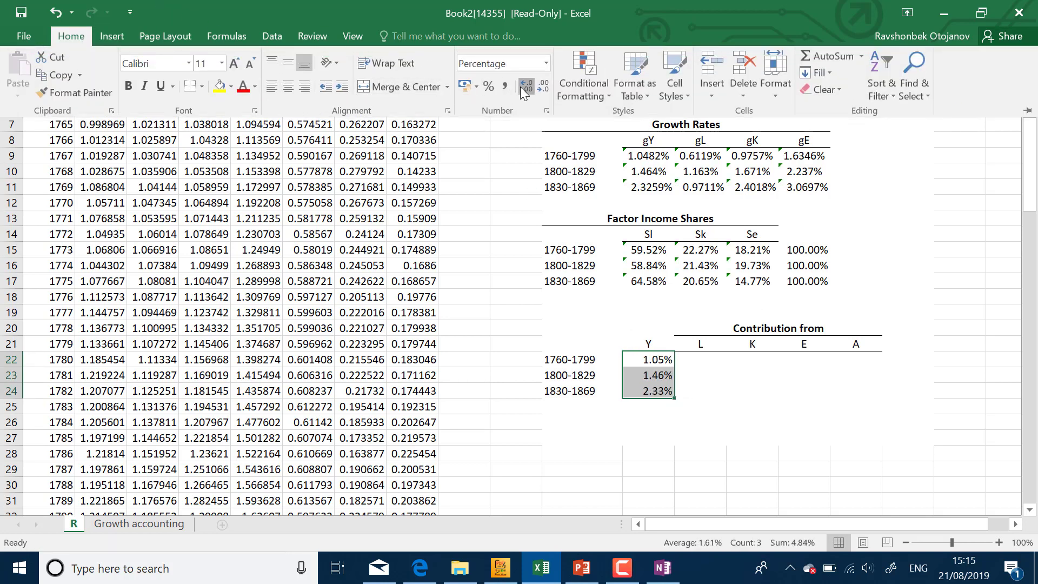
left_click(520, 87)
Format the empty contribution cells M22:P24 as percentages with added decimal places, and select M22
left_click_drag(700, 360, 852, 392)
left_click(87, 35)
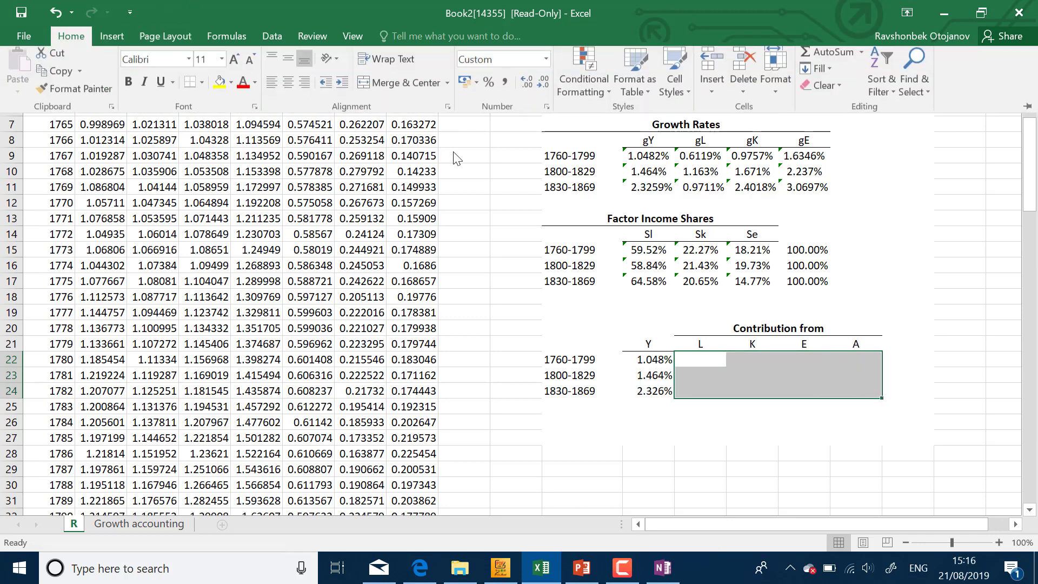
left_click(524, 86)
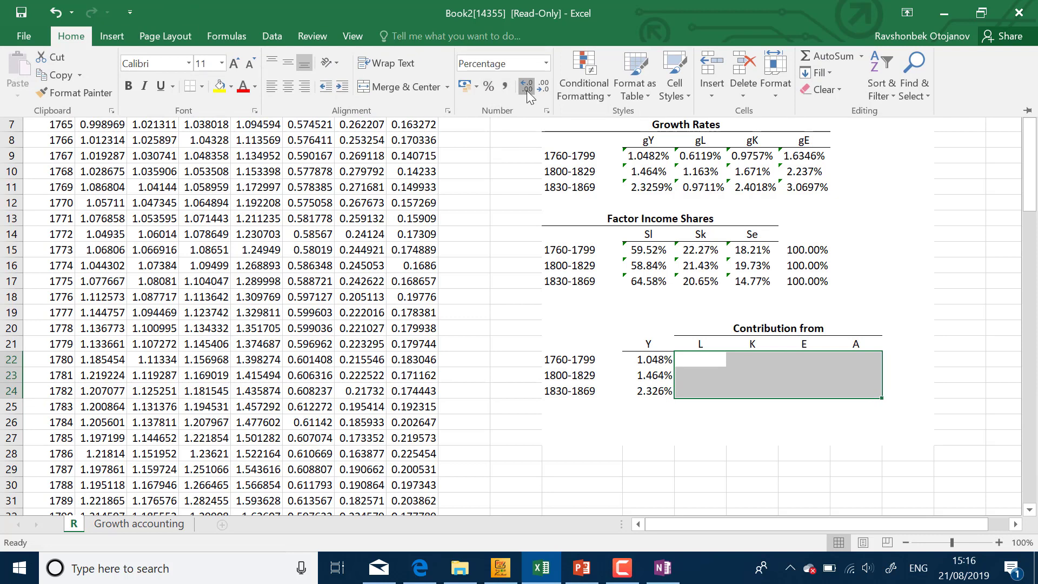
left_click(738, 373)
left_click(709, 360)
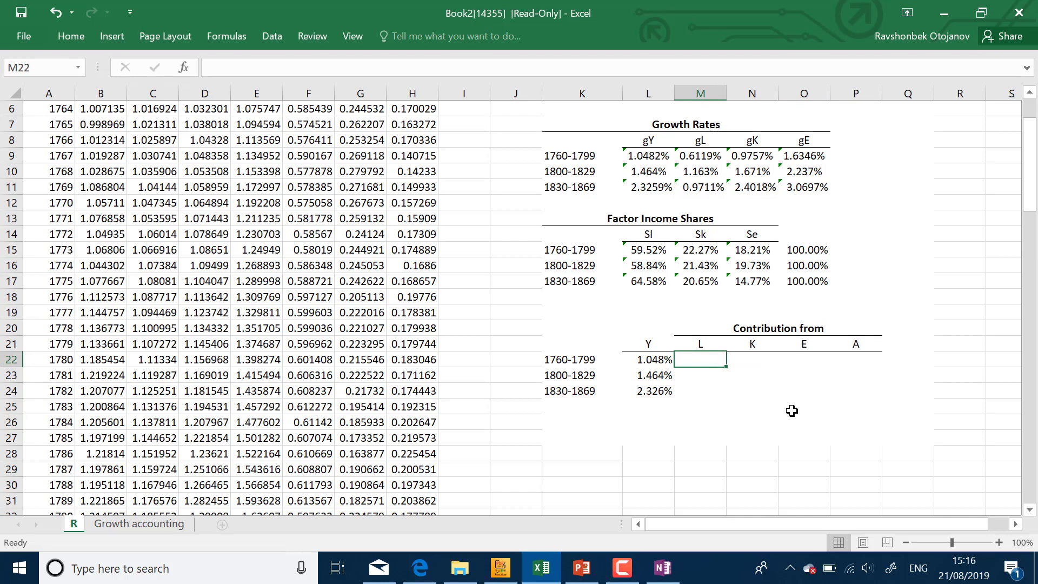
Switch to the PowerPoint Growth Accounting slide and examine the share-weighted L, K and E growth terms in the equation
left_click(664, 570)
left_click(665, 570)
left_click(582, 568)
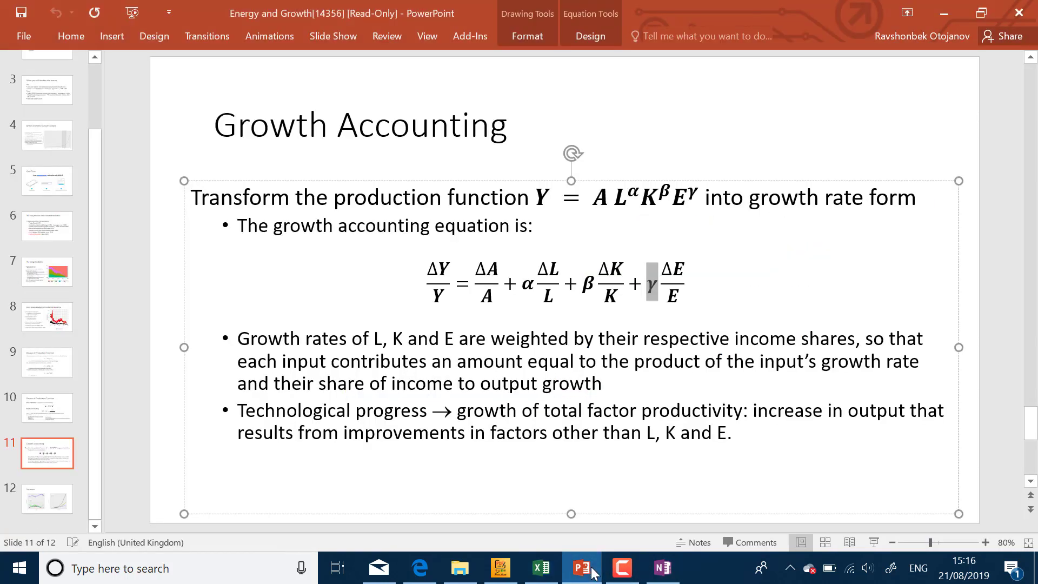
left_click(713, 304)
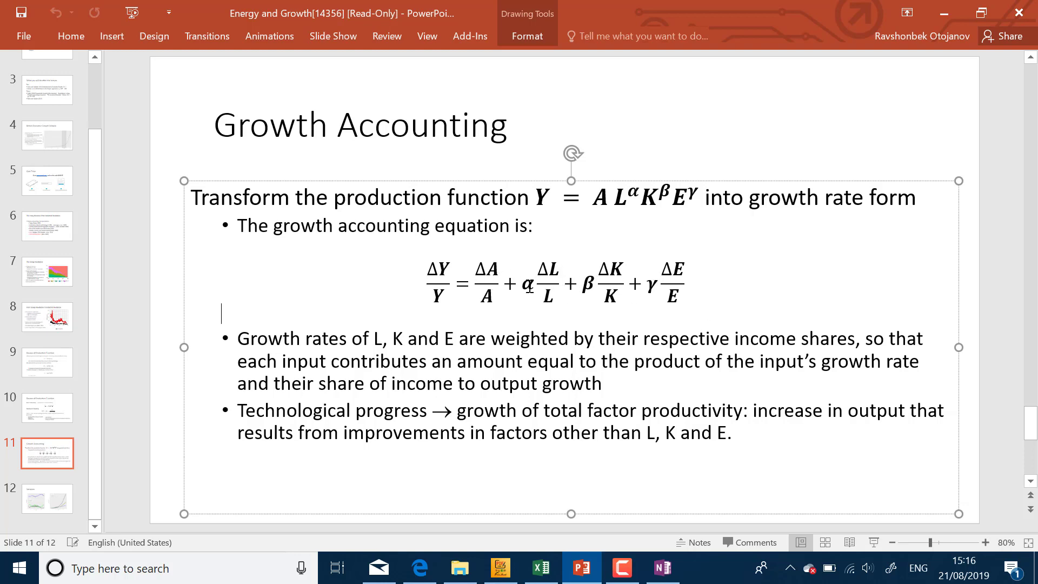
left_click_drag(527, 287, 672, 281)
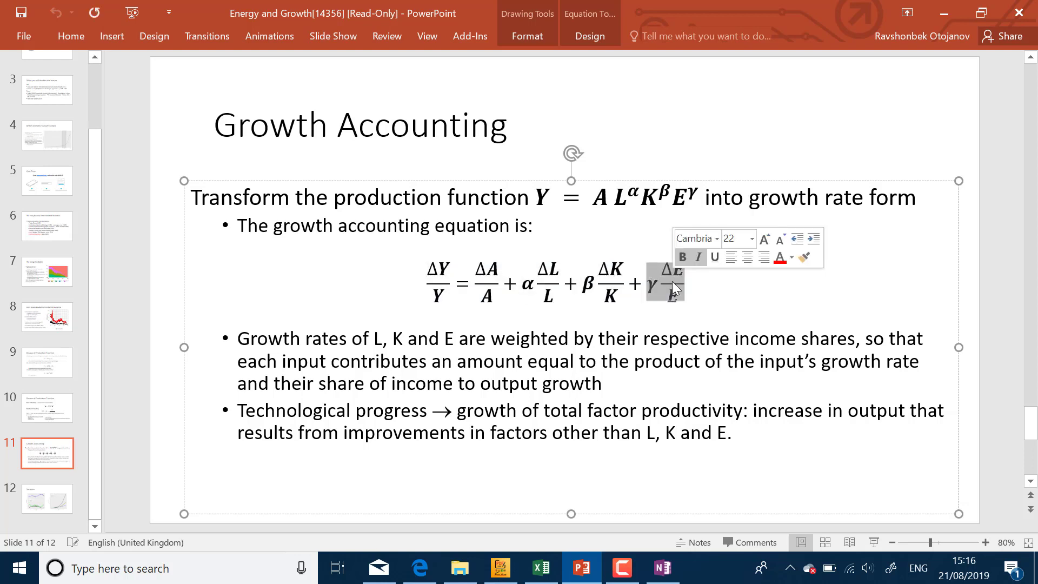
Highlight the capital term and the ΔA/A term in the growth accounting equation, and return to the Excel workbook
double_click(587, 289)
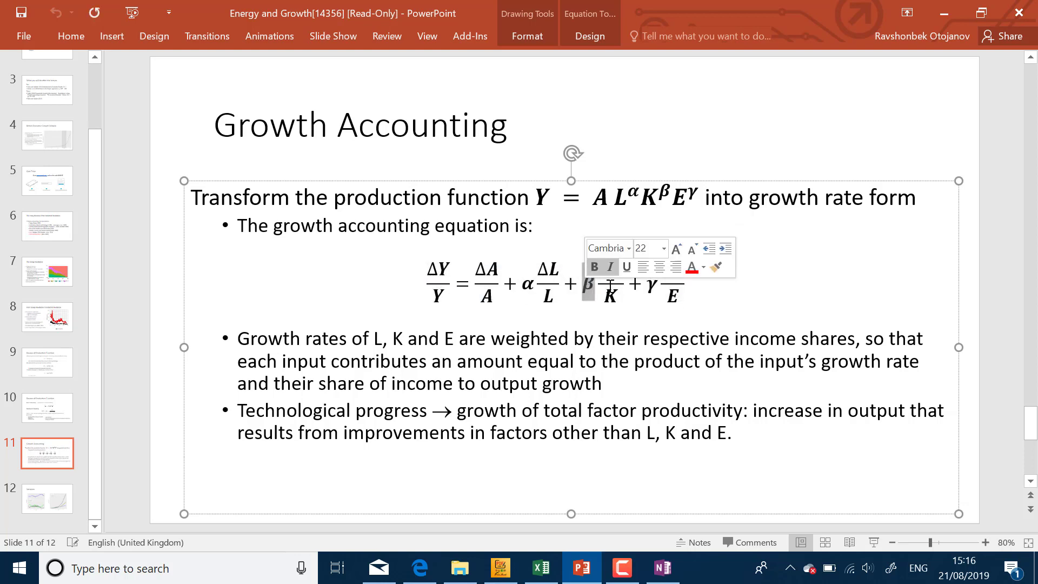
left_click_drag(604, 287, 627, 298)
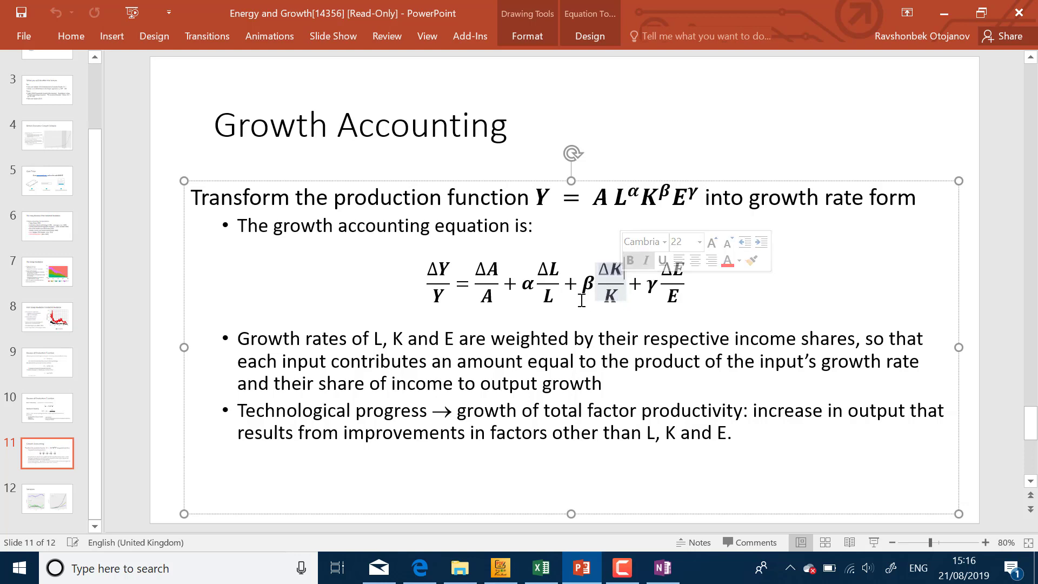
left_click_drag(475, 266, 490, 281)
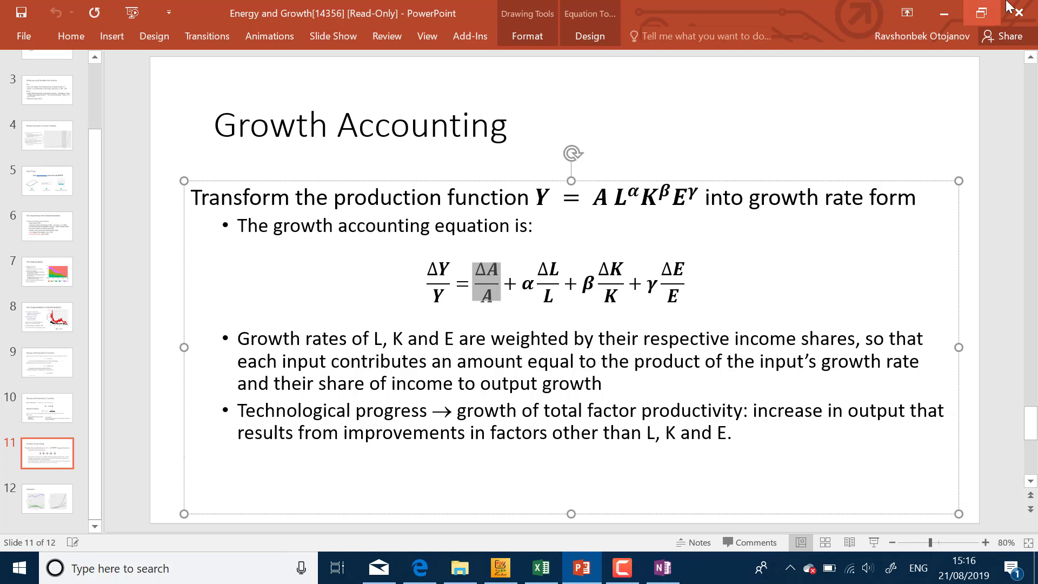
left_click(944, 13)
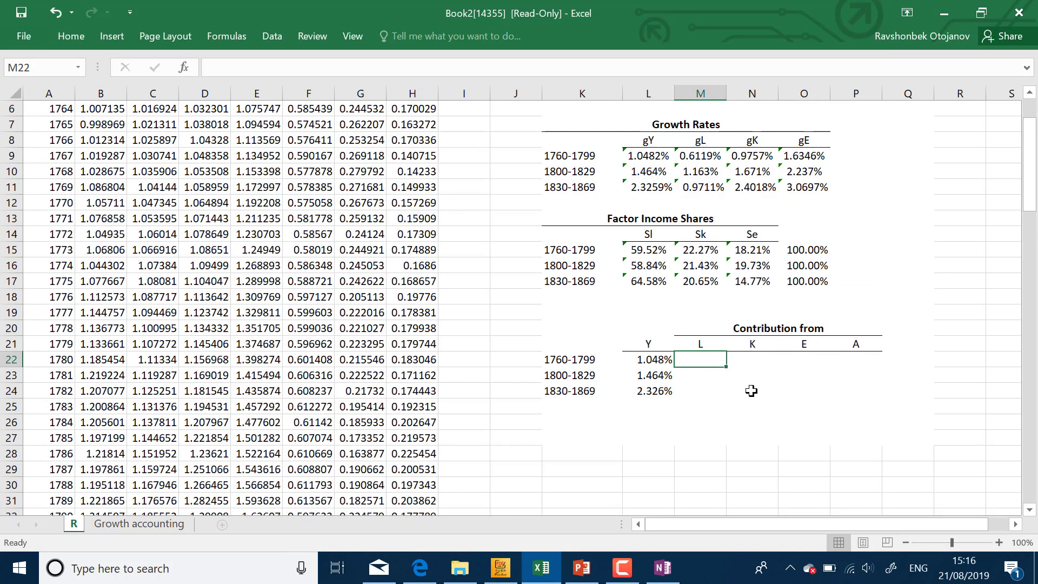
Calculate the 1760-1799 labour contribution in M22 as growth rate times income share with =M9*L15
type("=")
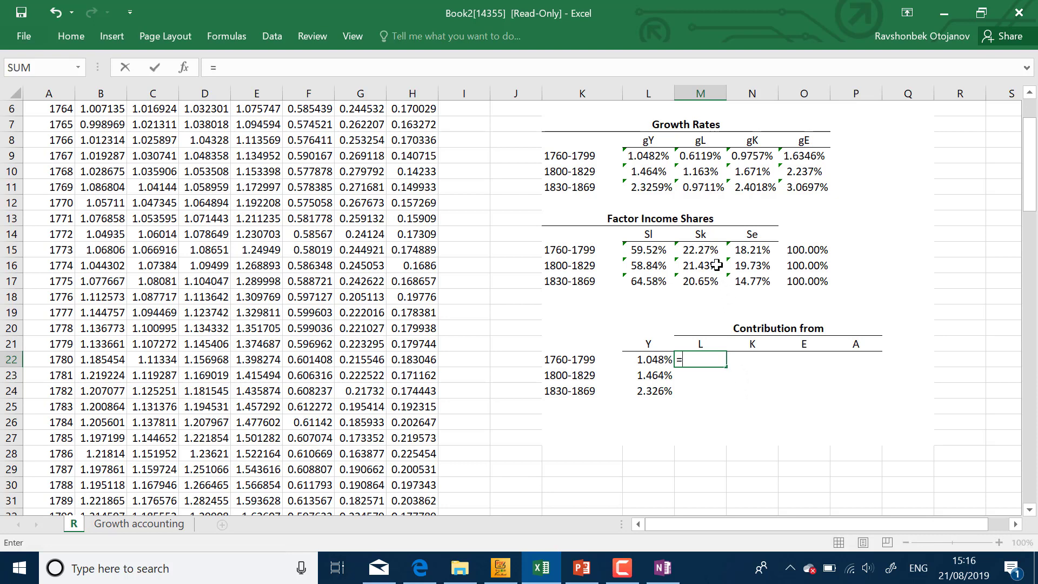
left_click(658, 157)
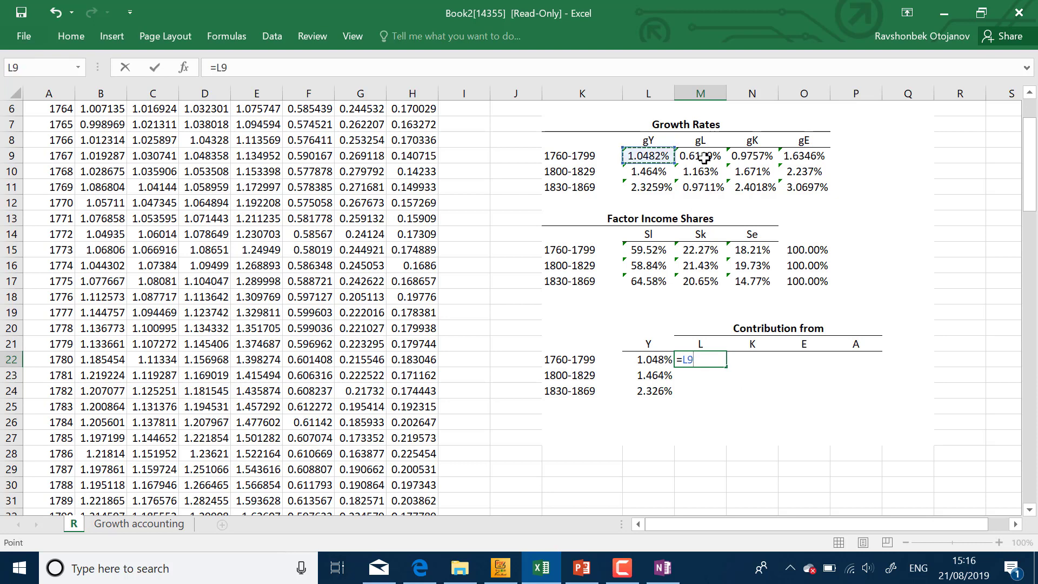
left_click(698, 156)
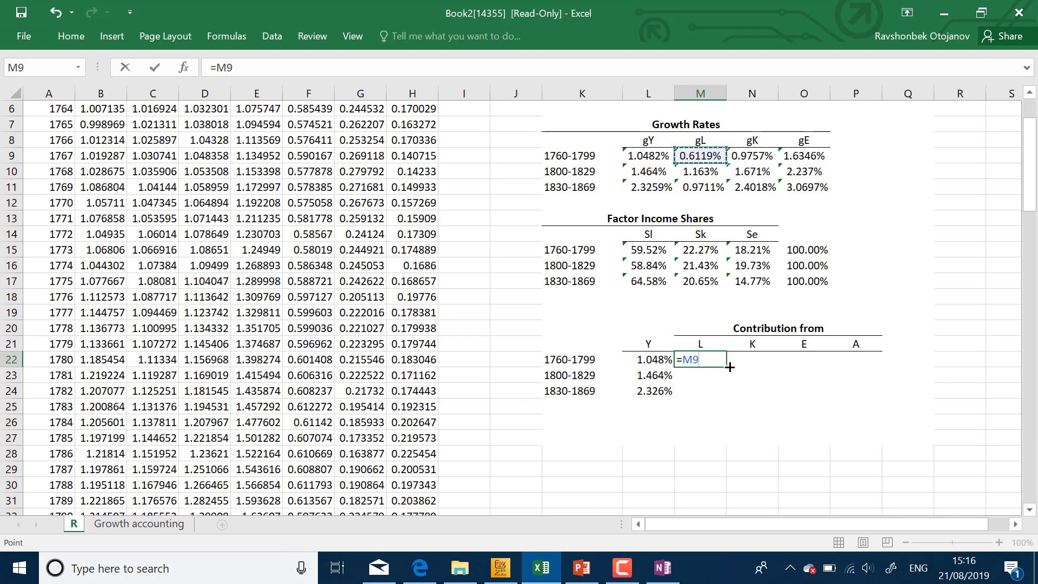
type("*")
left_click(650, 261)
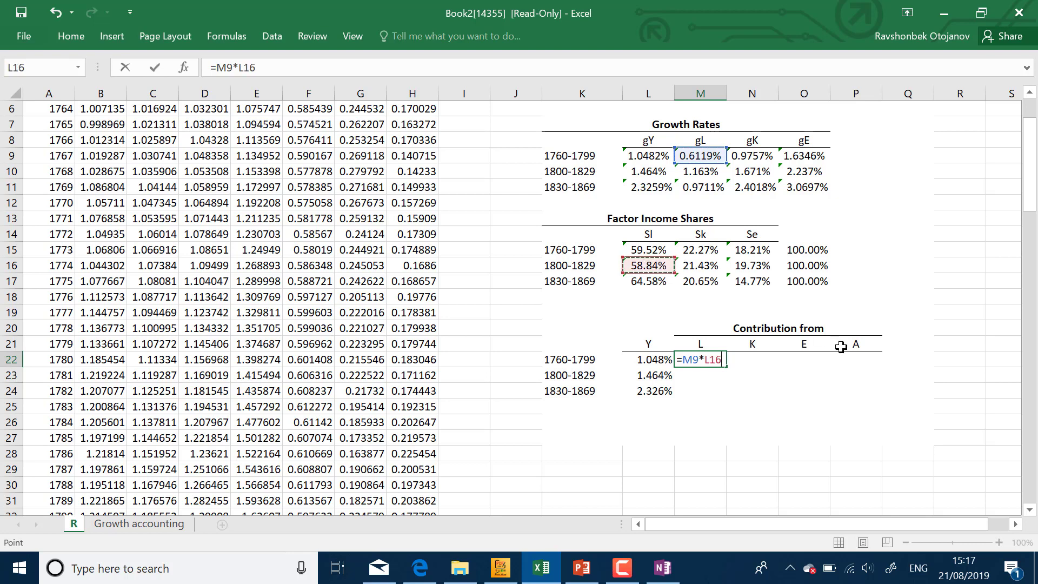
left_click(656, 252)
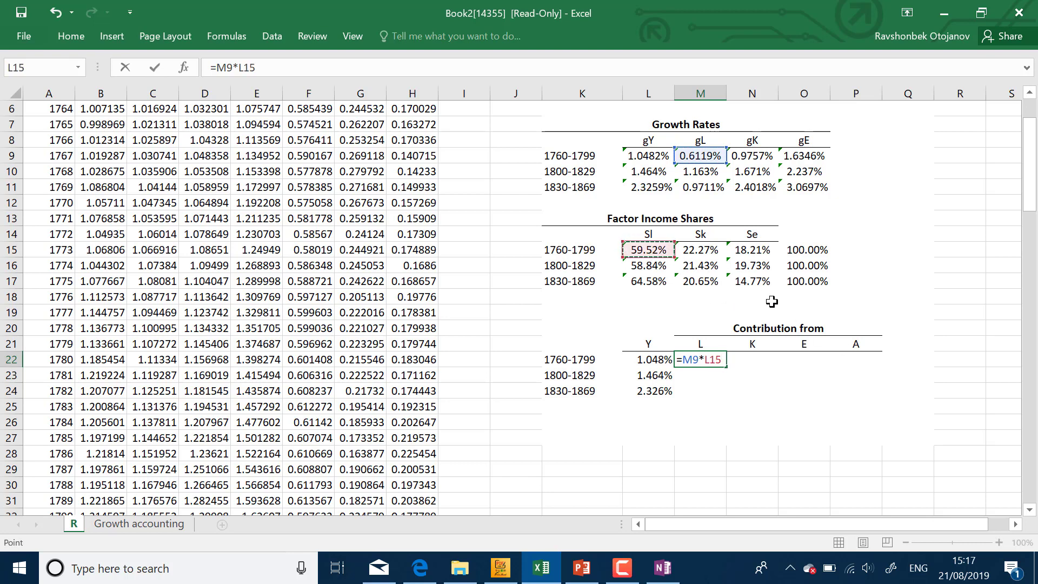
key("Return")
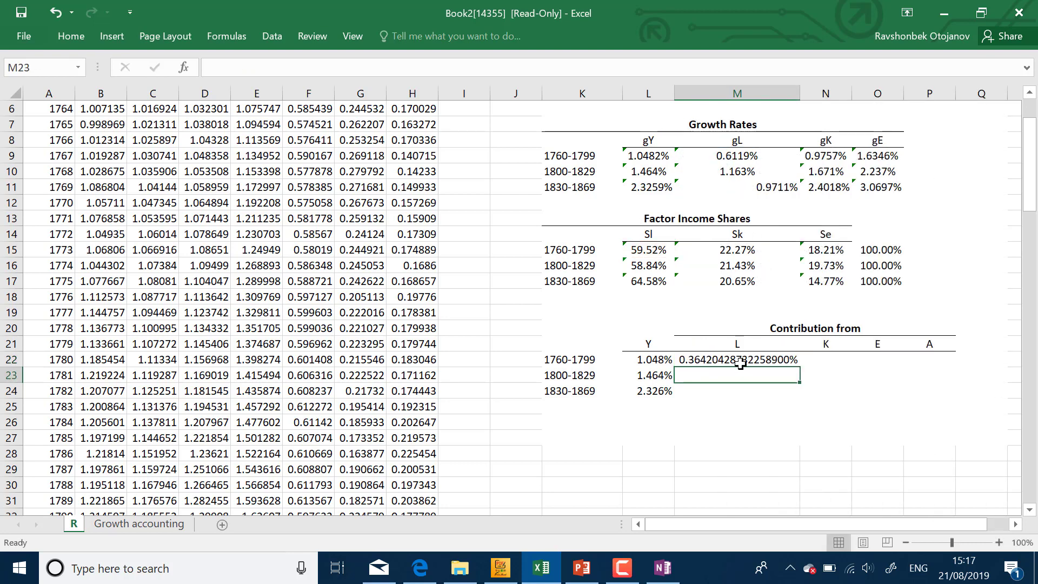
Reduce the labour contribution in M22 to four decimal places and narrow column M to suit
left_click(740, 362)
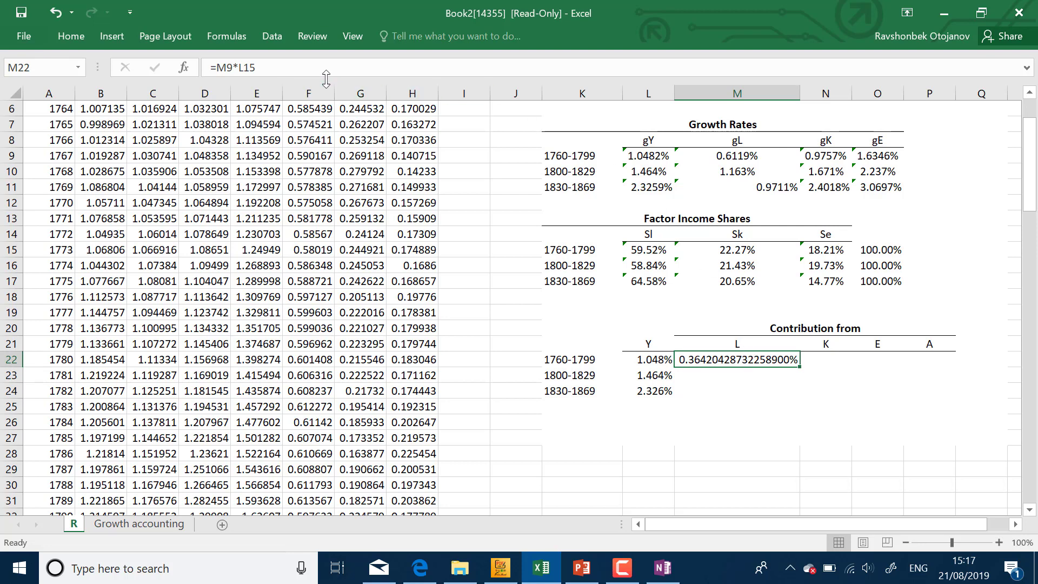
left_click(71, 37)
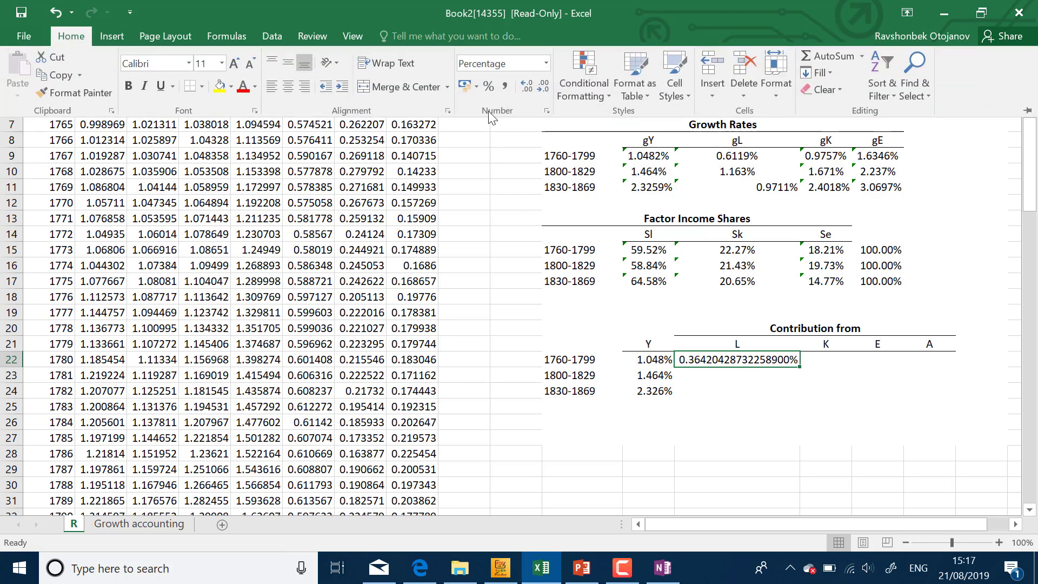
left_click(528, 83)
left_click(540, 81)
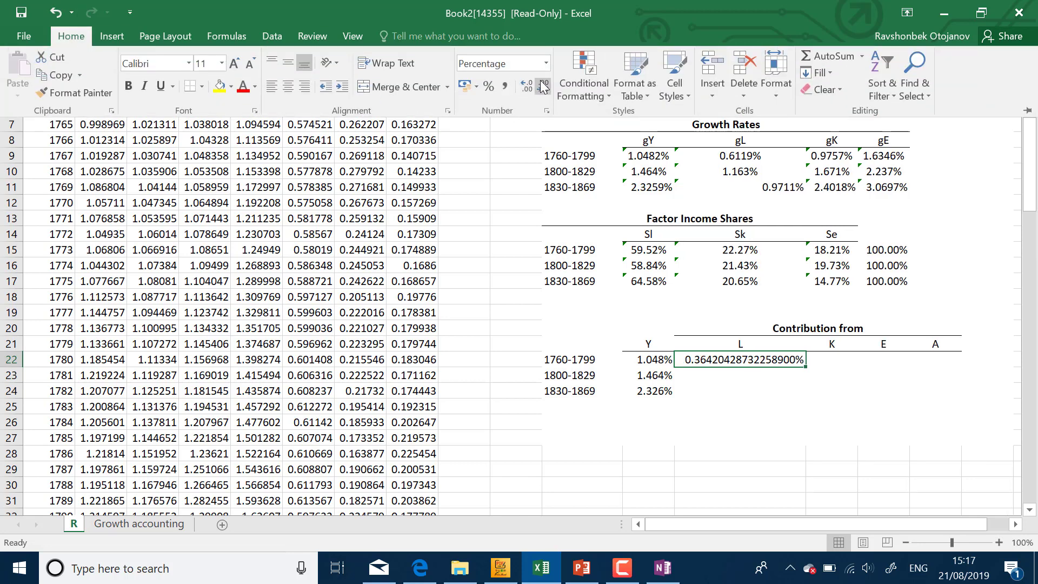
left_click(541, 81)
left_click(541, 81)
left_click(543, 87)
double_click(543, 86)
left_click(543, 87)
double_click(543, 86)
left_click(543, 86)
double_click(543, 87)
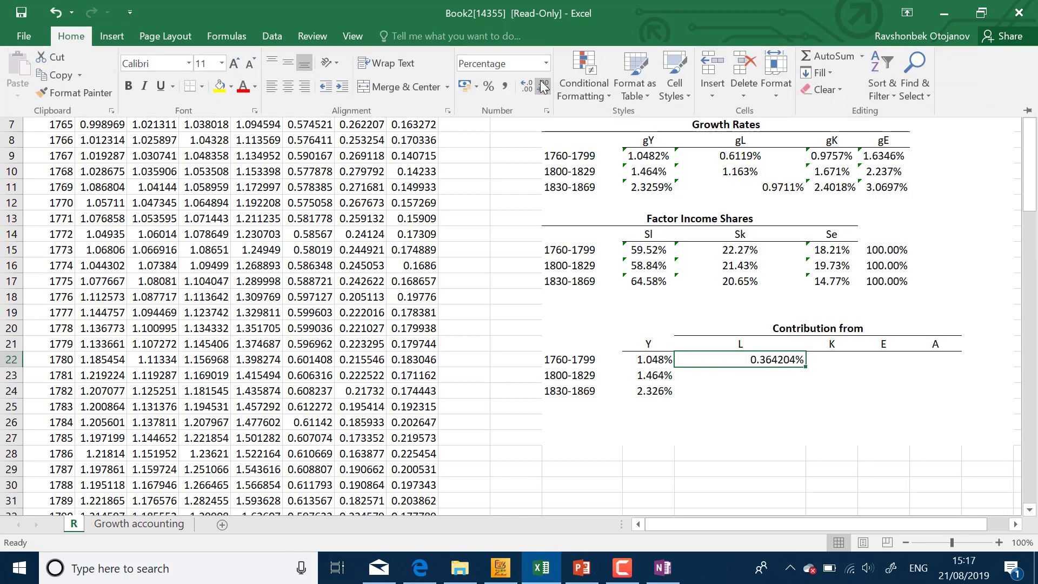
left_click(543, 87)
left_click(543, 86)
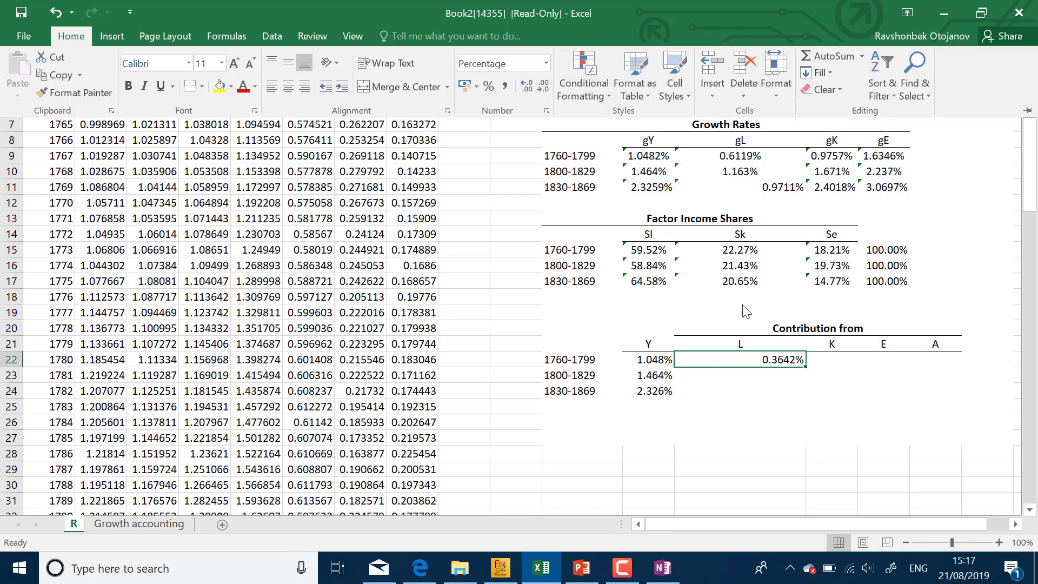
left_click_drag(806, 101, 733, 97)
Compare the 1760-1799 labour contribution in M22 with the output growth rate in L22
left_click(756, 361)
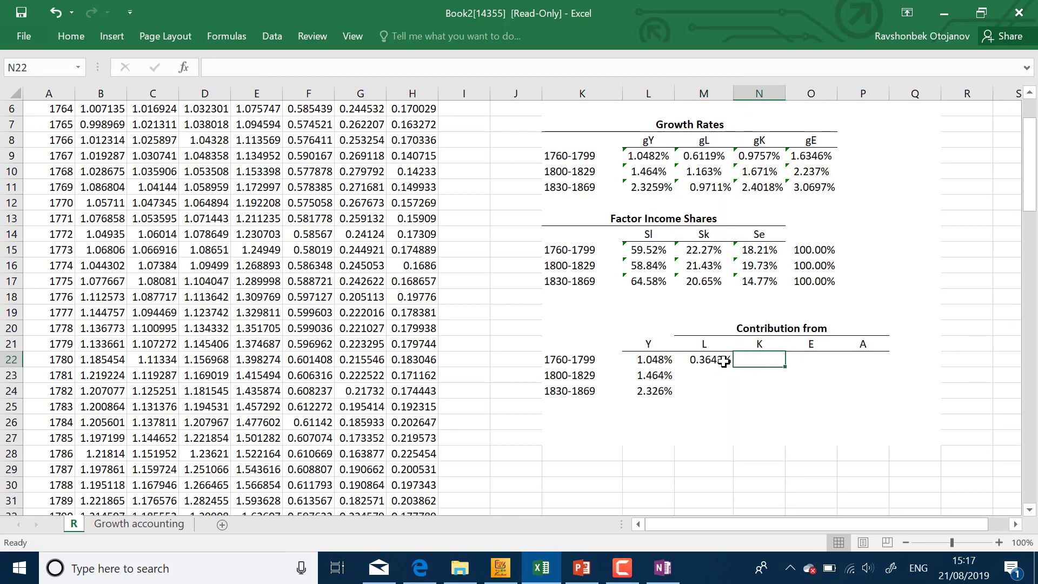
left_click(722, 361)
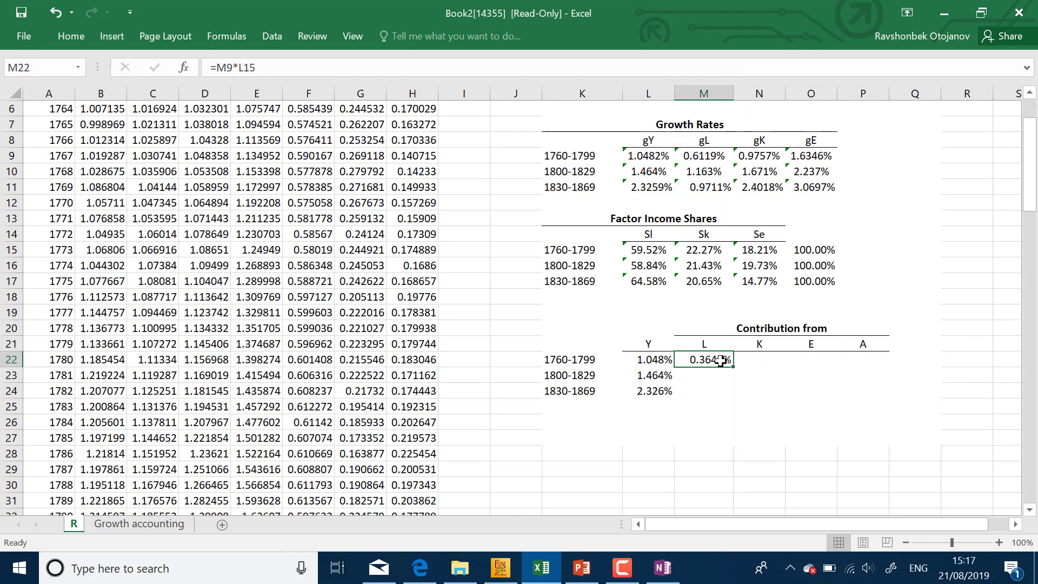
left_click(649, 362)
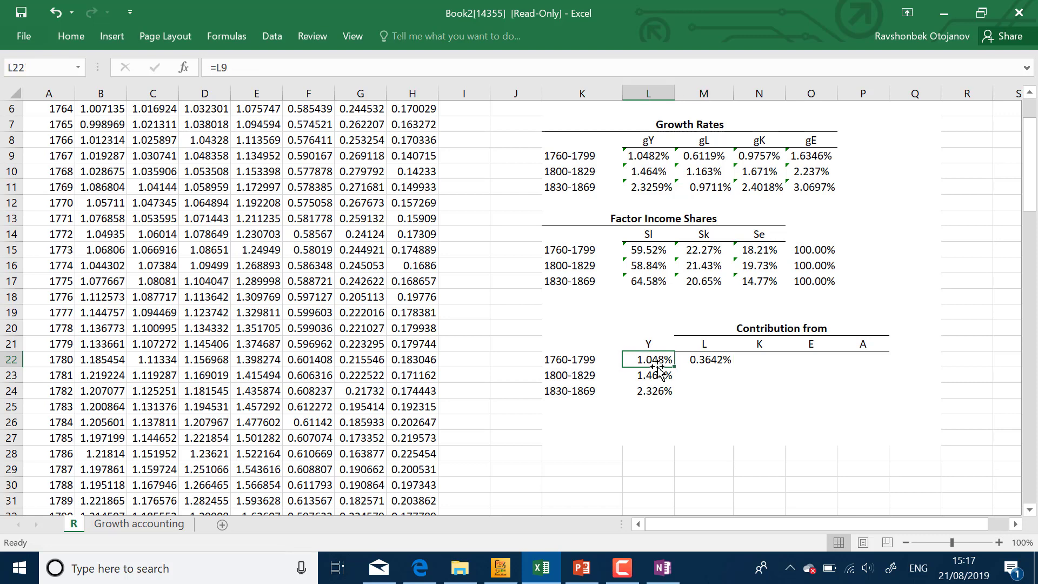
left_click(708, 365)
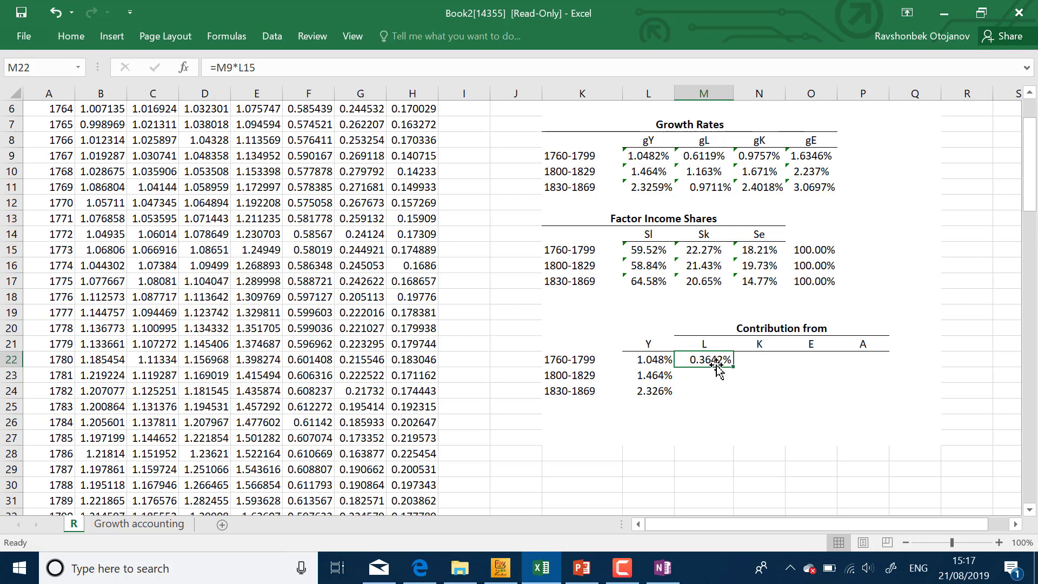
left_click(654, 358)
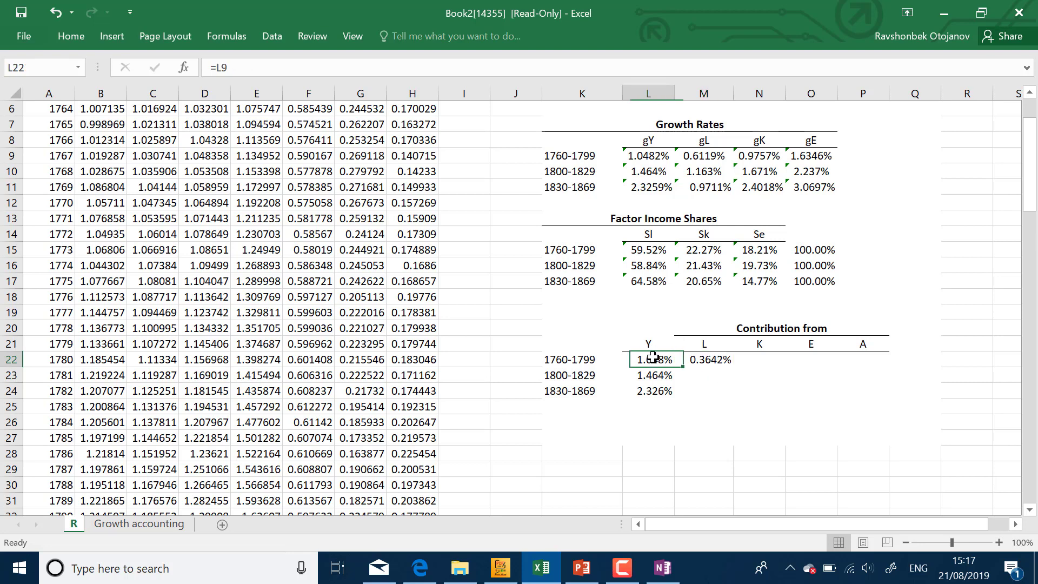
Calculate the 1760-1799 capital contribution in N22 with =N9*M15
left_click(748, 361)
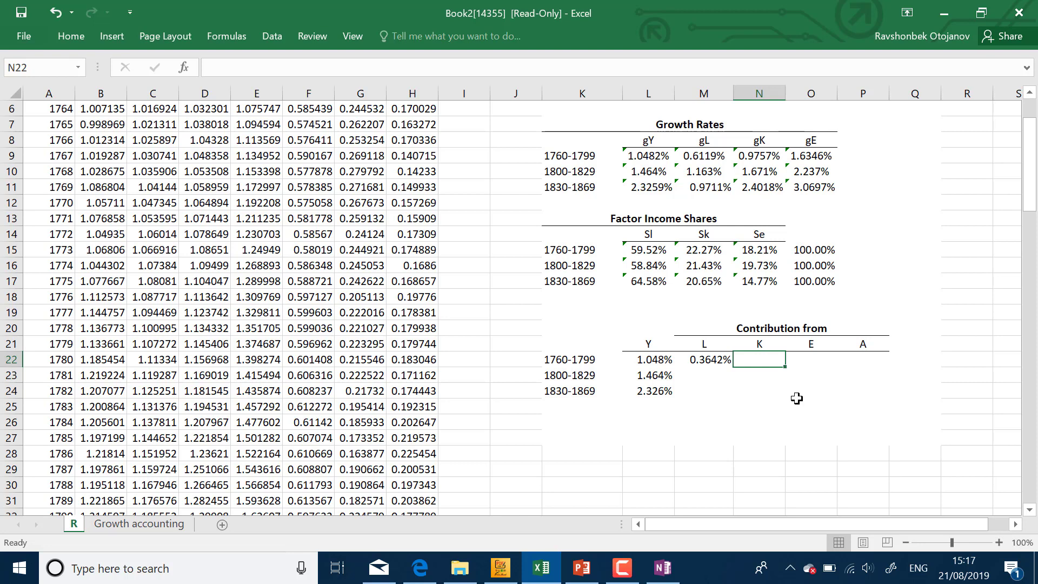
type("=")
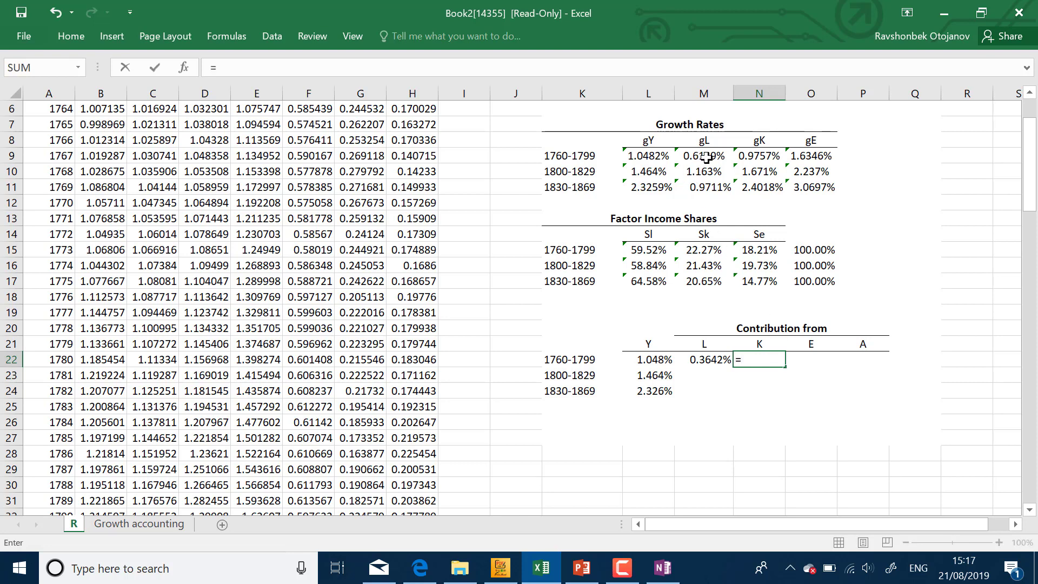
left_click(748, 158)
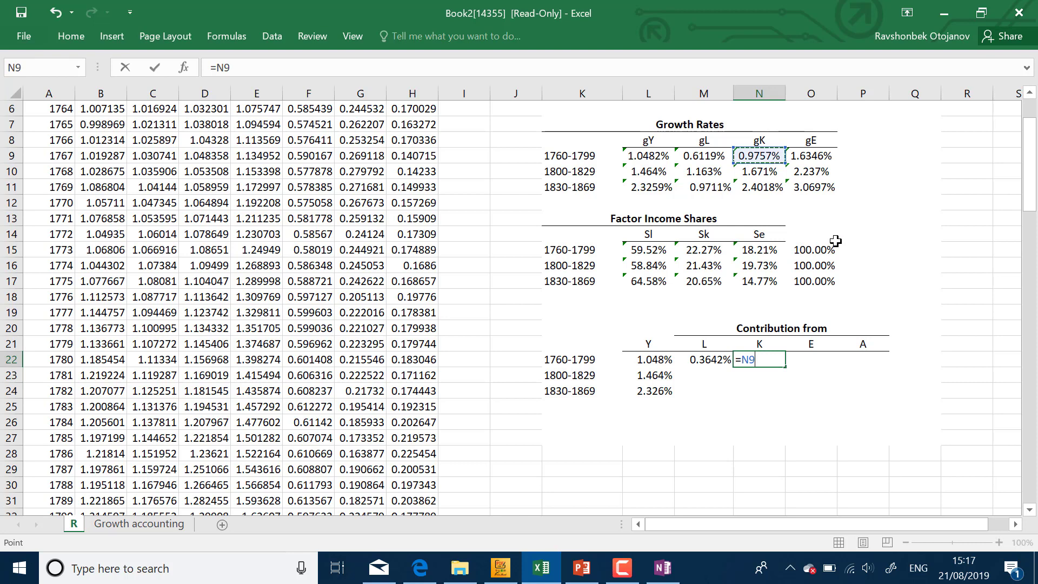
type("*")
left_click(719, 253)
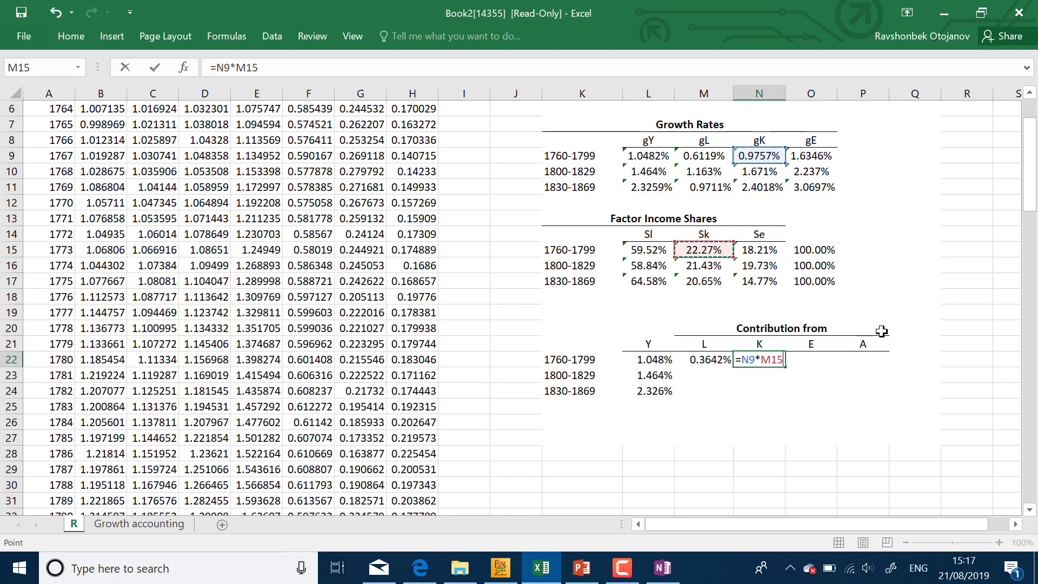
key("Return")
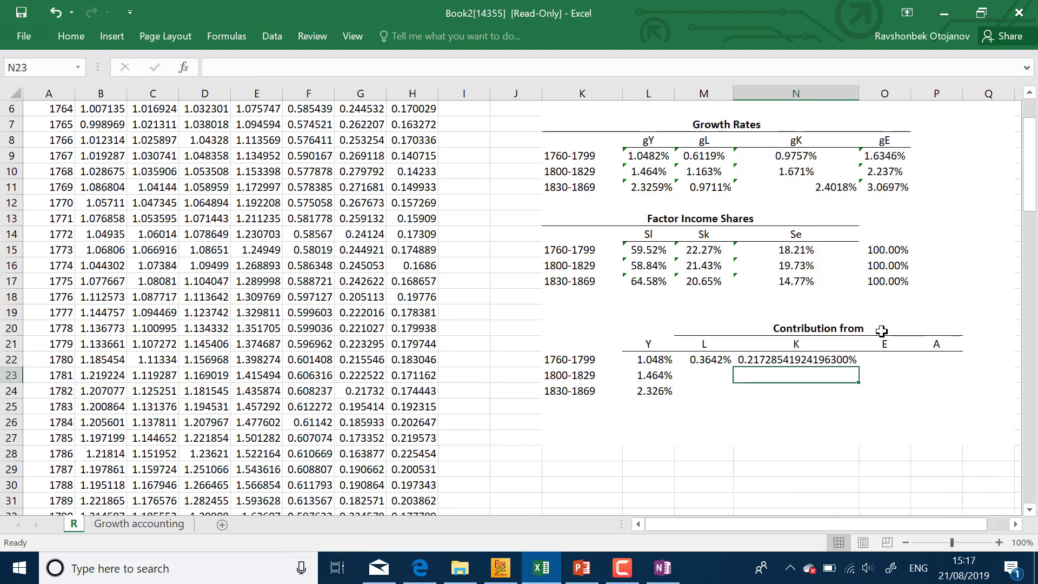
Copy the number format of M22 to the capital contribution in N22 and autofit column N
left_click(716, 358)
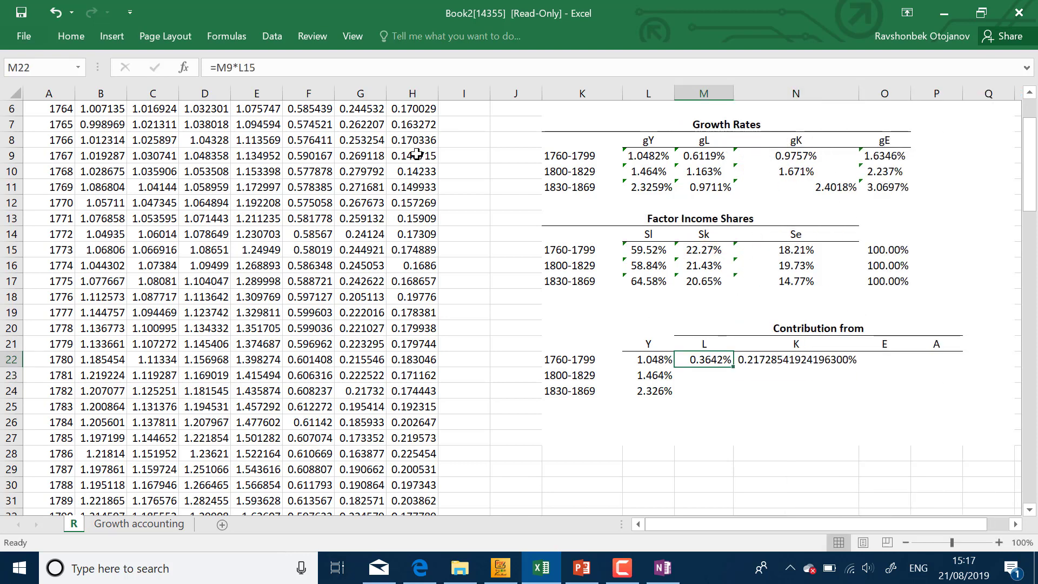
left_click(76, 37)
left_click(81, 92)
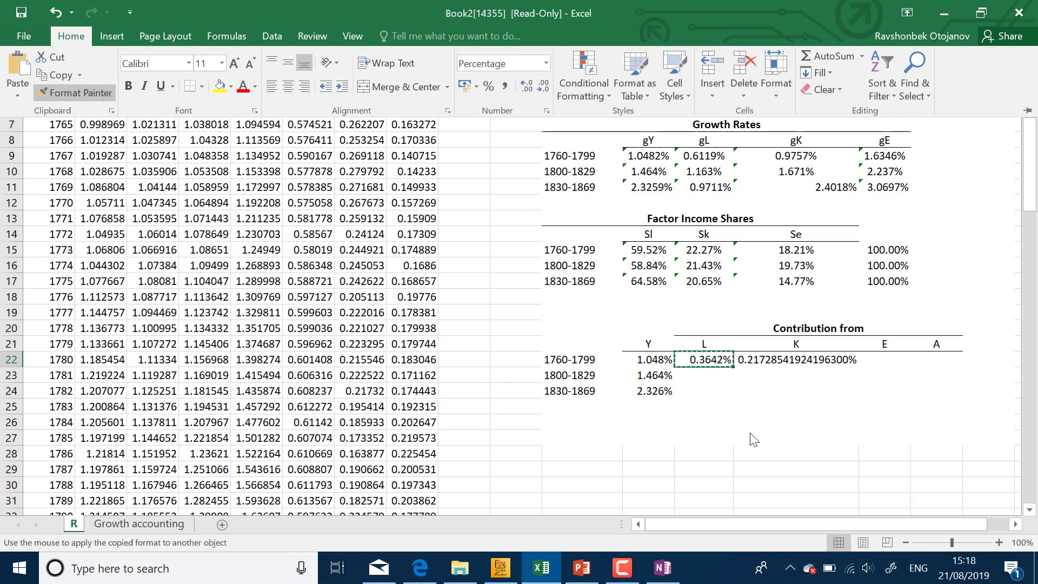
left_click(783, 360)
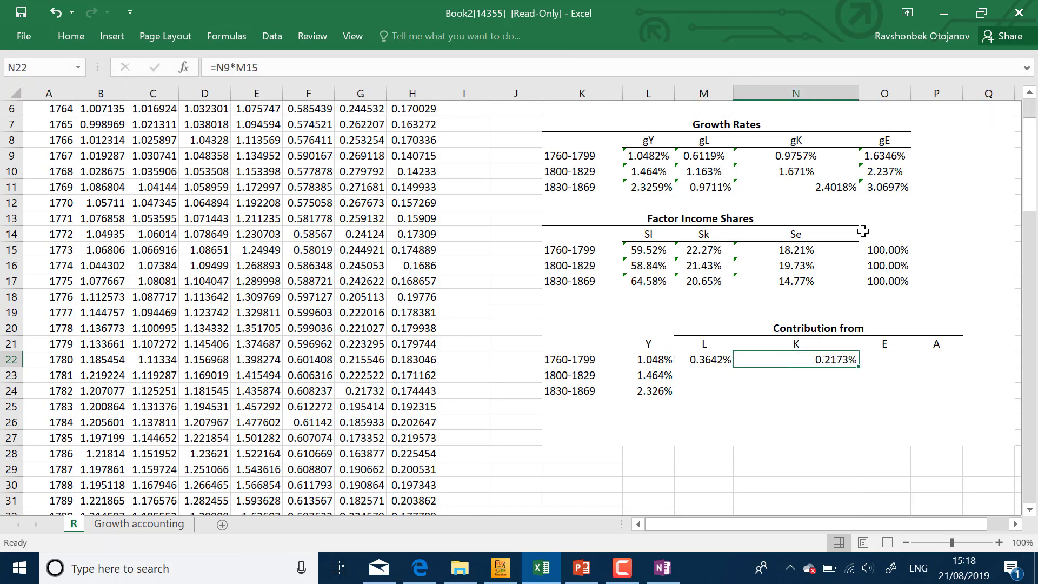
double_click(858, 93)
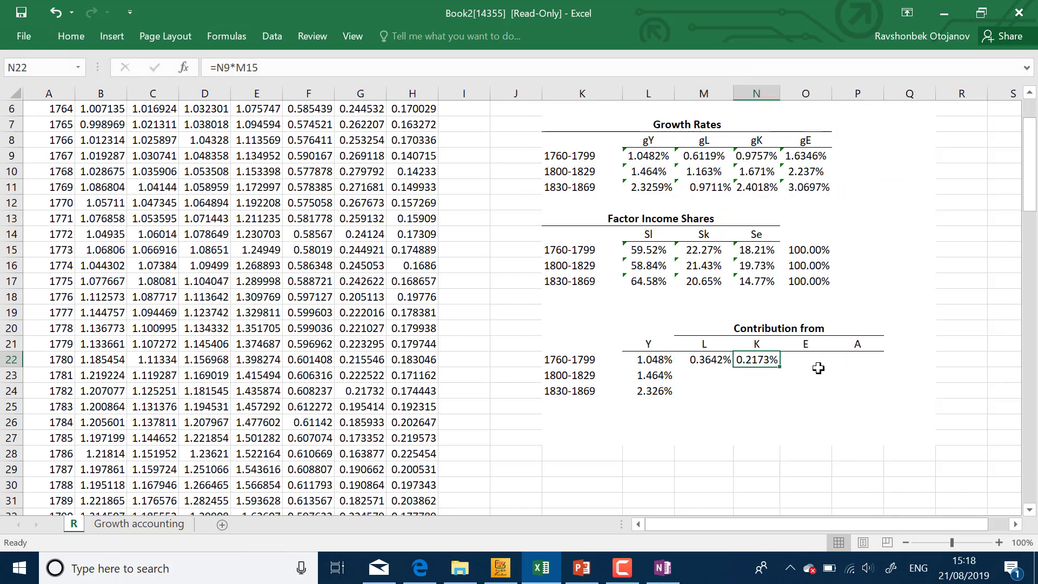
Fill the capital contribution formula from N22 across to O22 for the energy contribution, and check the copied formula
left_click_drag(782, 368, 857, 378)
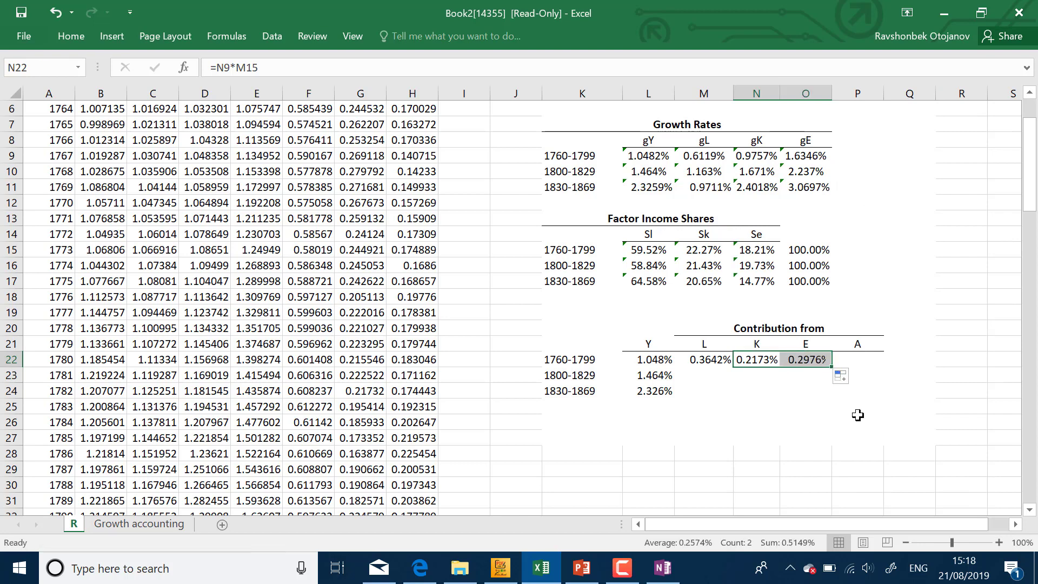
left_click(808, 377)
left_click(807, 360)
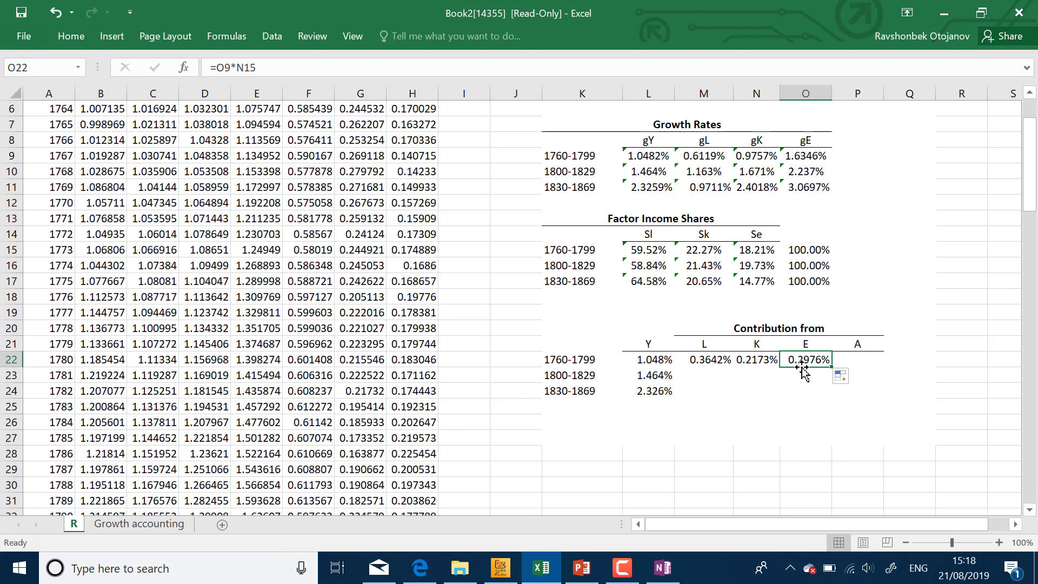
Review the L, K and E contributions in M22:O22 together, and switch to the PowerPoint Growth Accounting slide
left_click(712, 364)
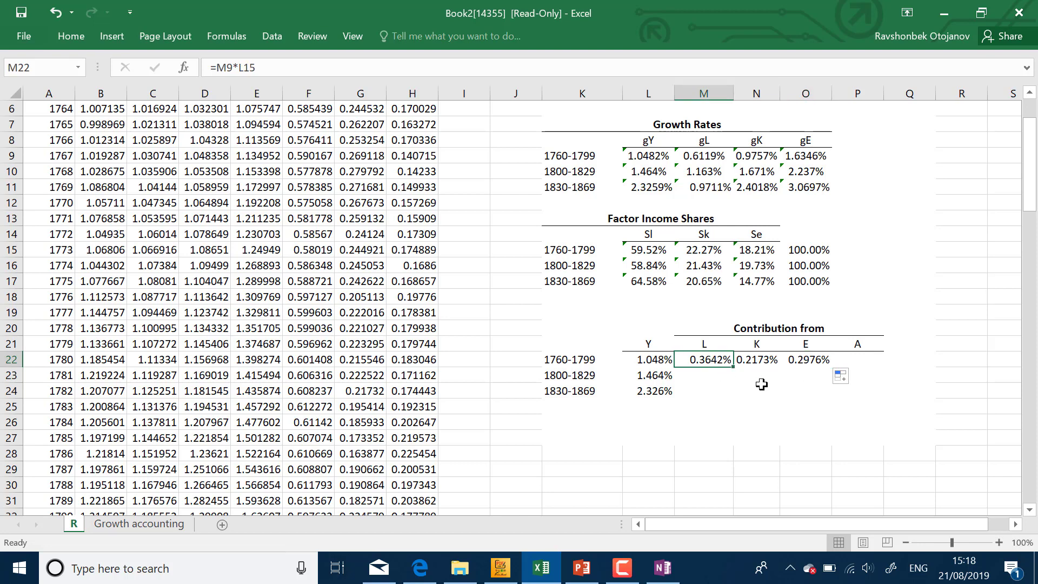
left_click_drag(808, 361, 709, 361)
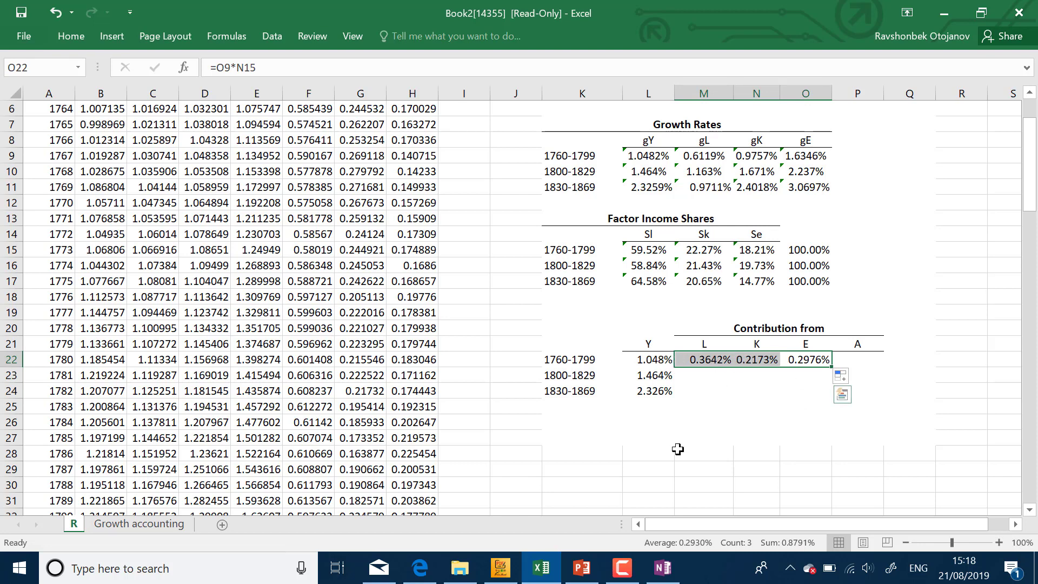
left_click(662, 580)
left_click(668, 578)
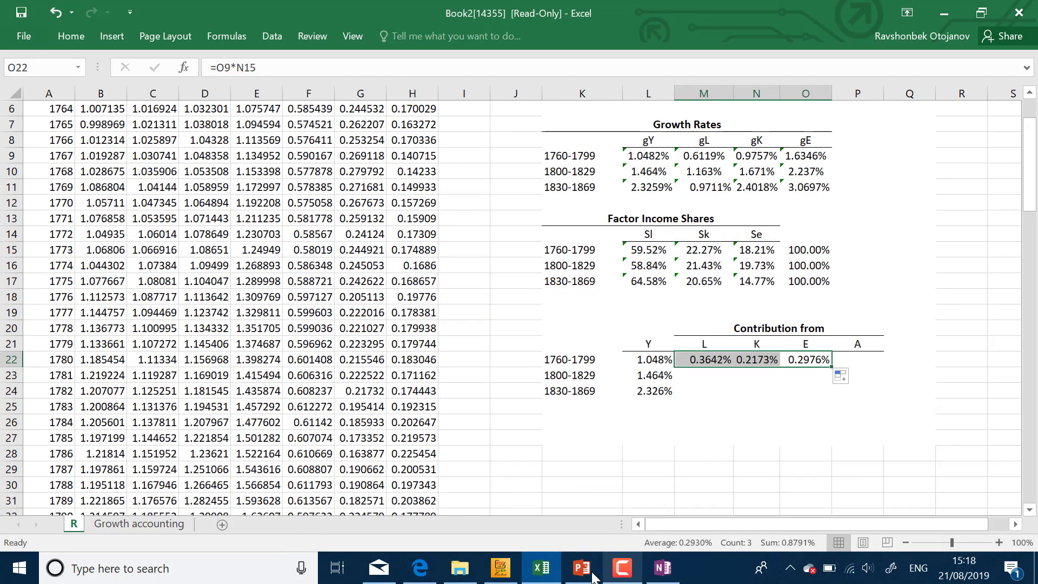
left_click(590, 573)
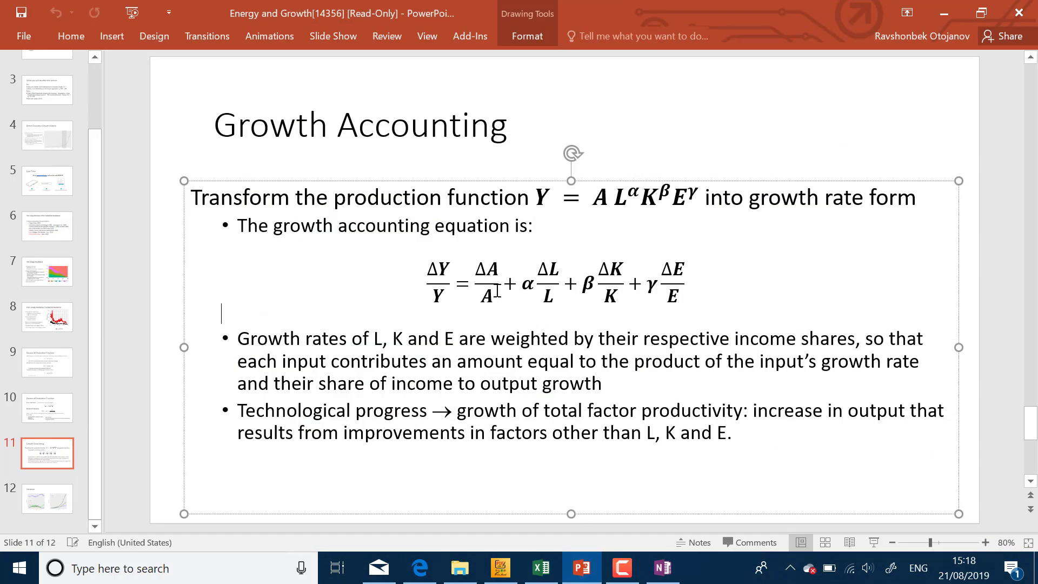
Highlight the growth equation's right-hand side on the slide, and in Excel calculate the 1760-1799 A contribution in P22 with =L22-SUM(M22:O22)
left_click_drag(478, 287, 675, 281)
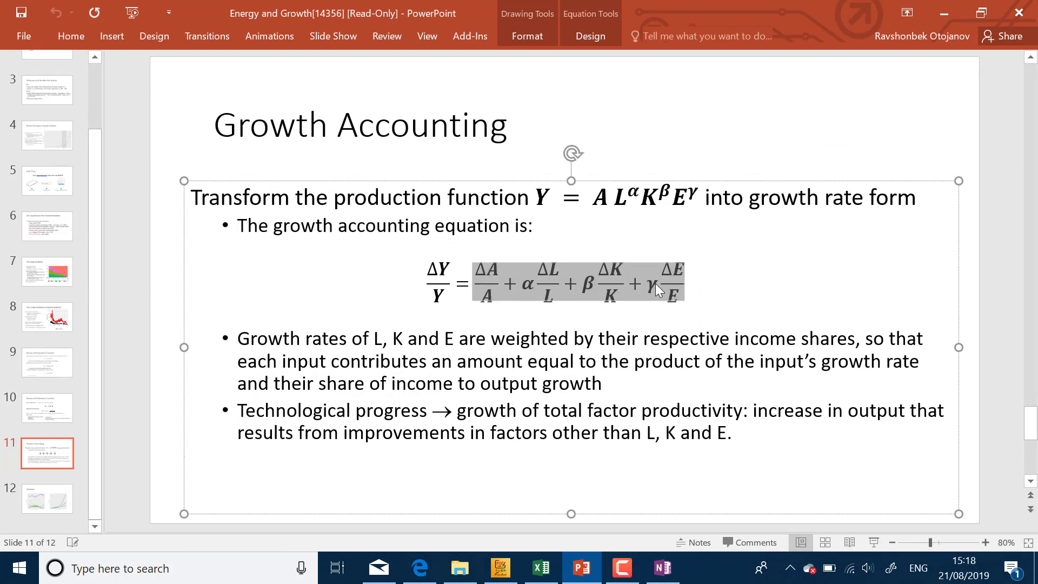
left_click(943, 19)
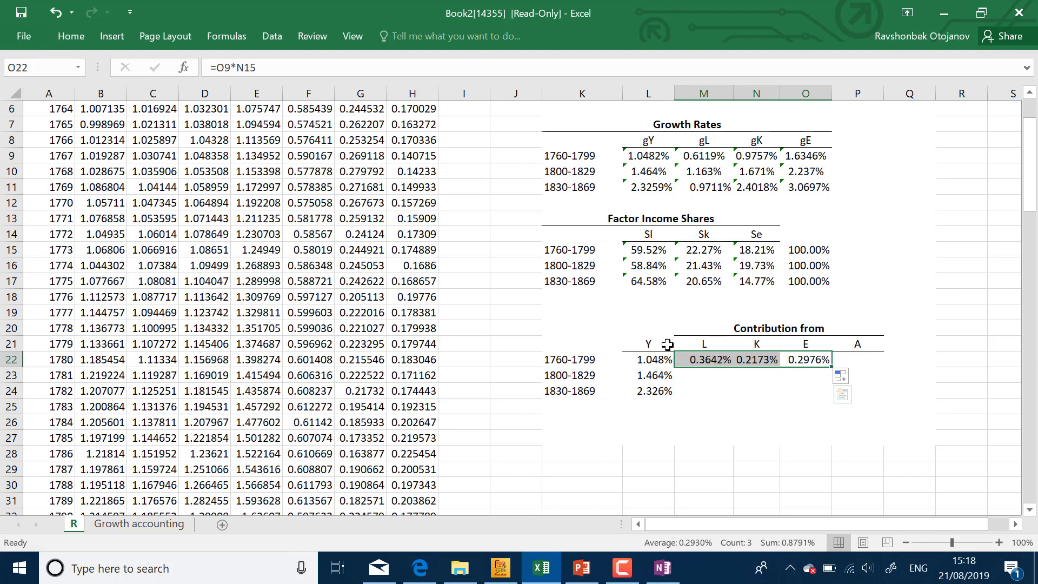
left_click(860, 360)
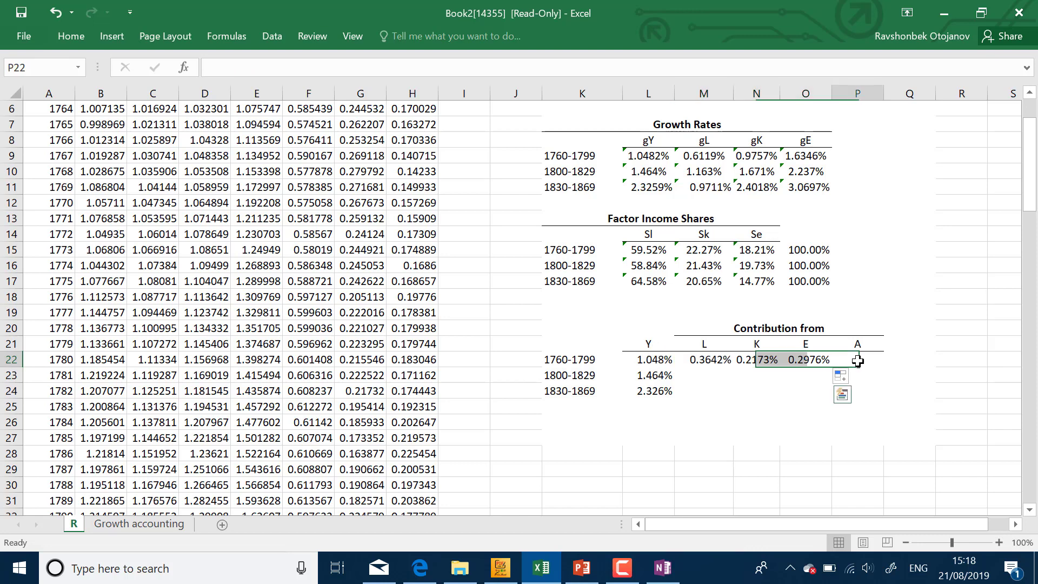
type("=")
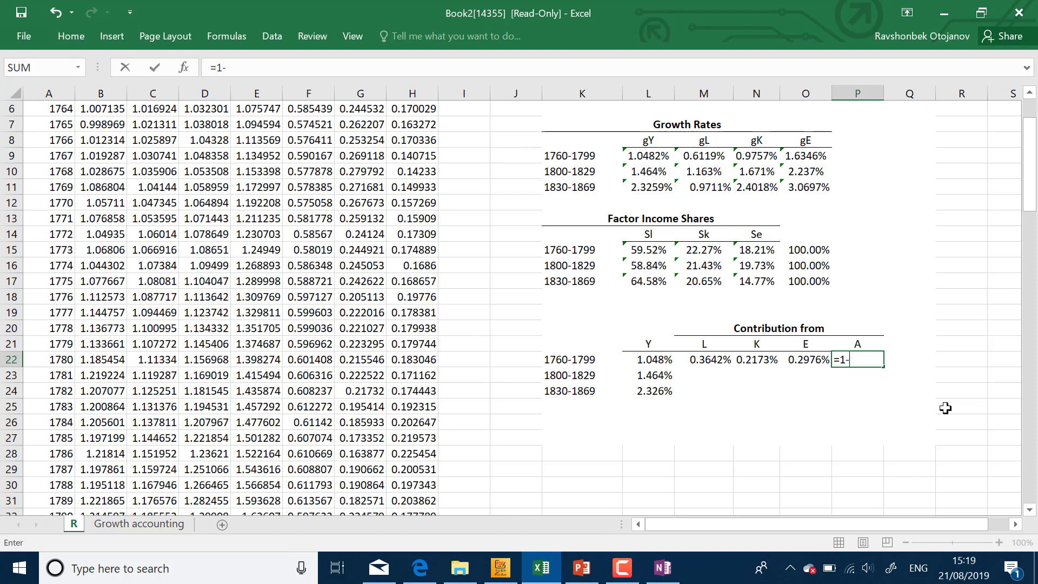
left_click(658, 362)
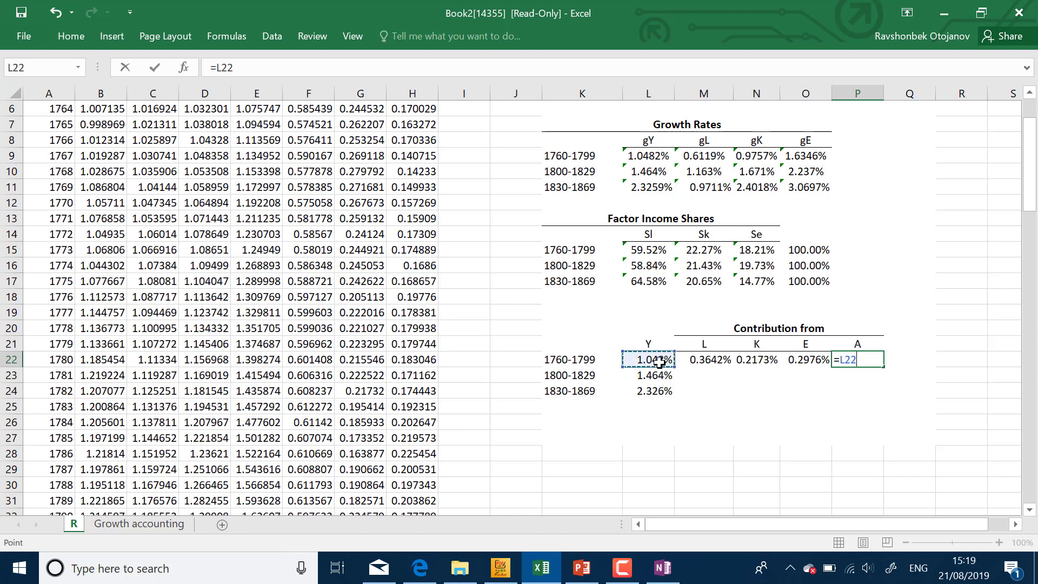
type("-sum(")
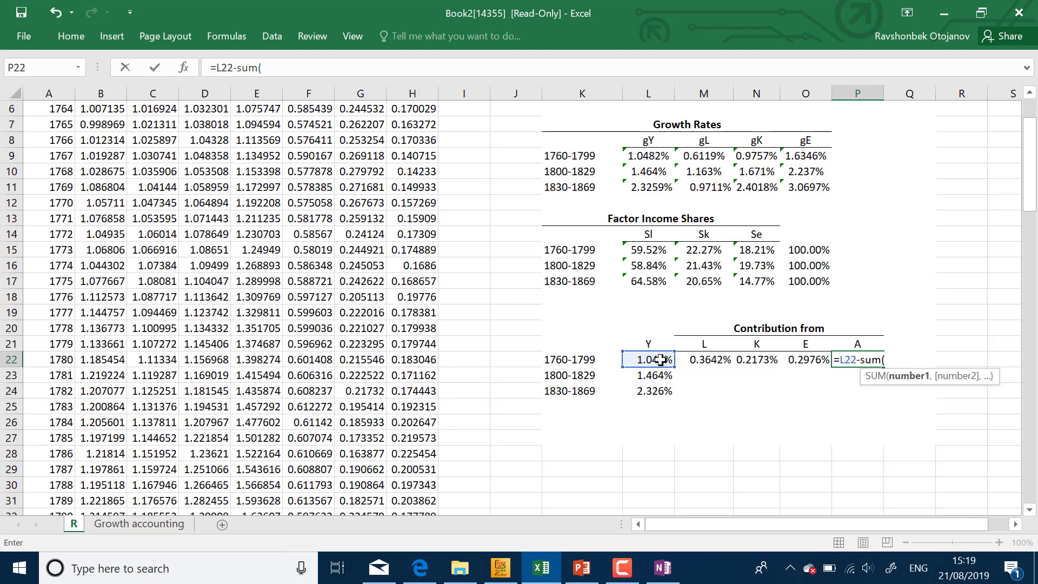
left_click_drag(703, 359, 792, 359)
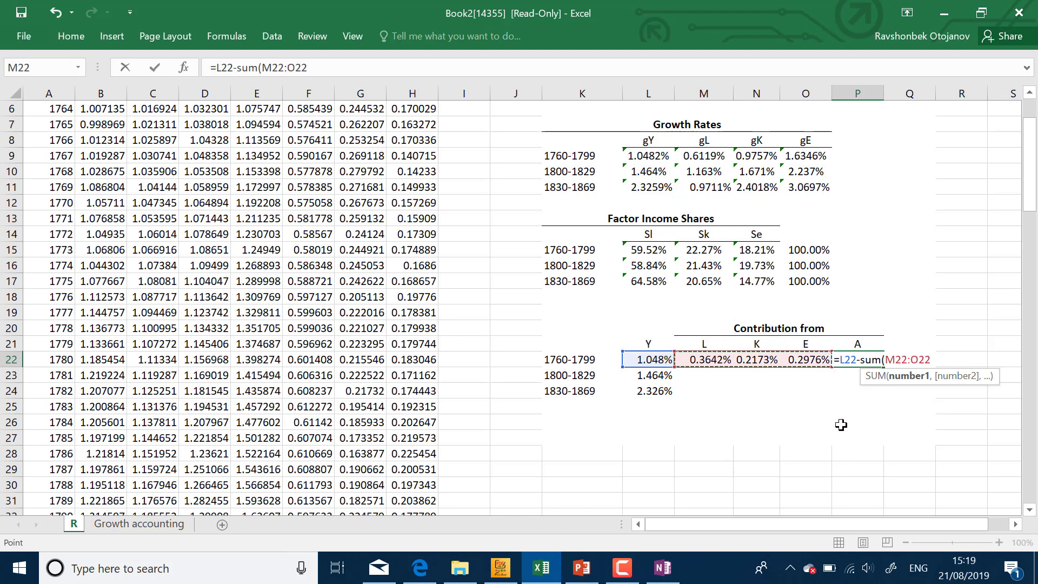
key("Return")
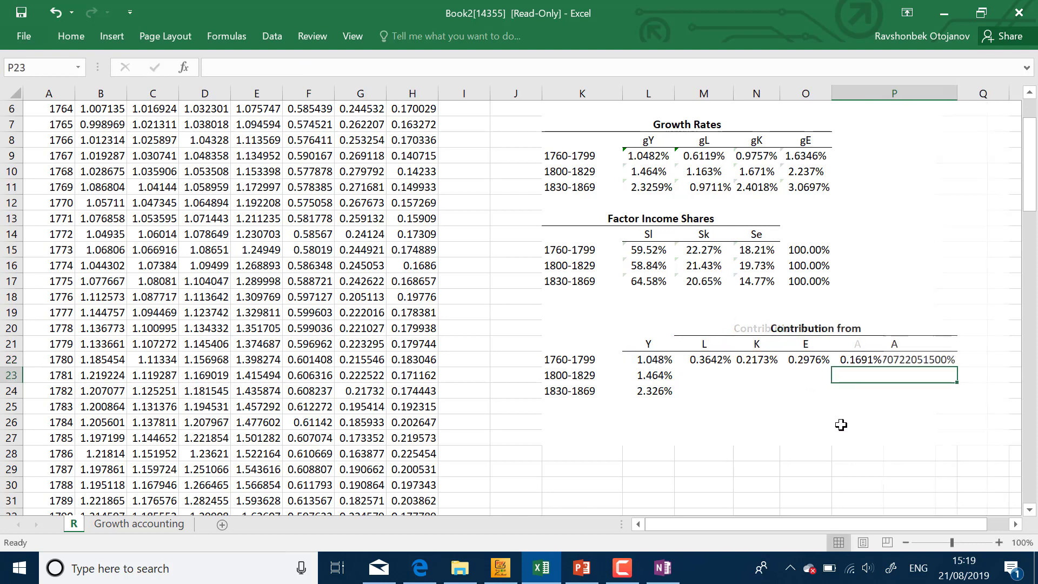
Copy the number format of N22 to the A contribution in P22 and narrow column P
left_click(859, 361)
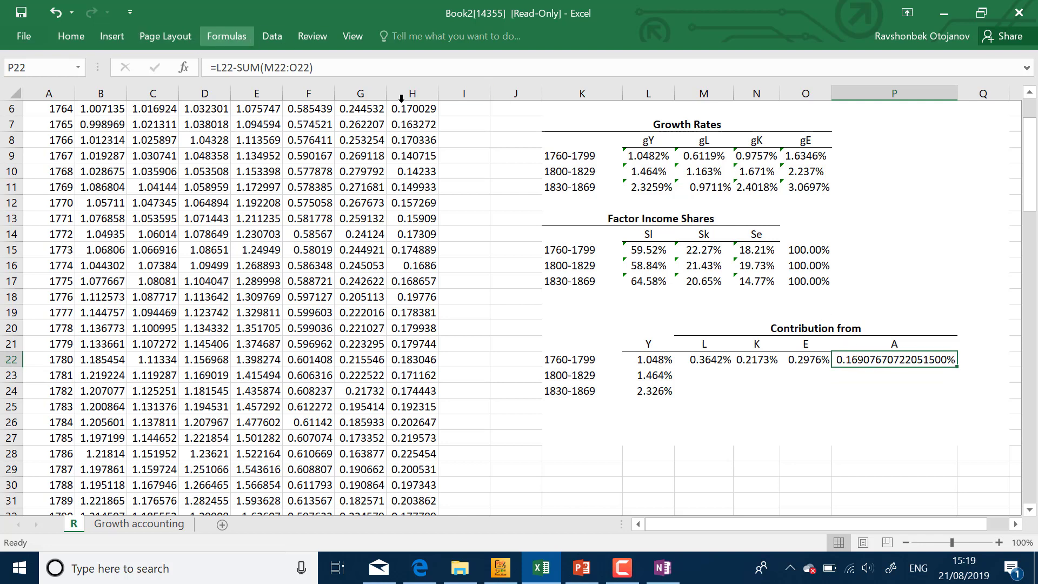
left_click(756, 360)
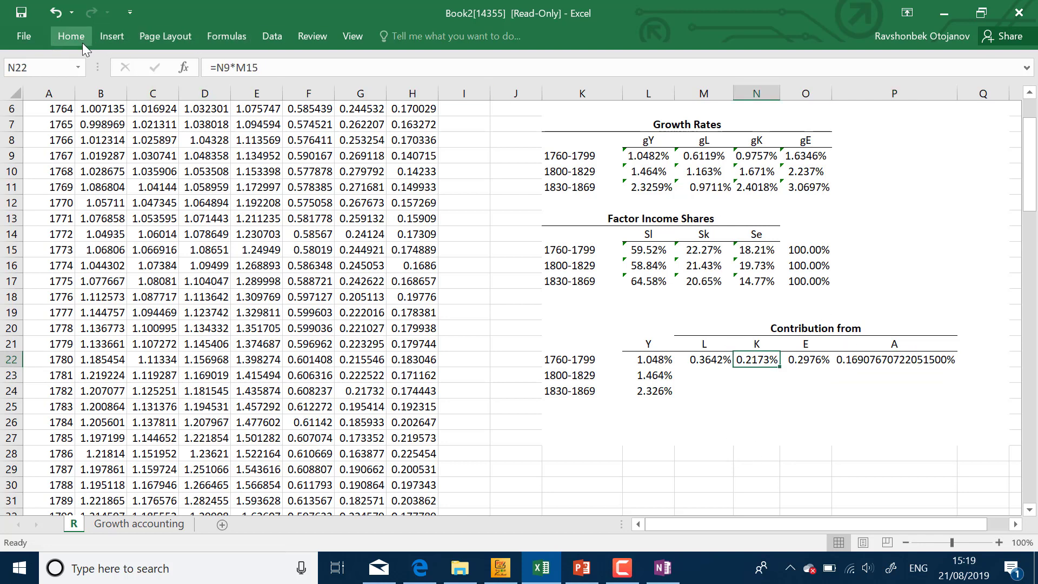
left_click(82, 42)
left_click(87, 94)
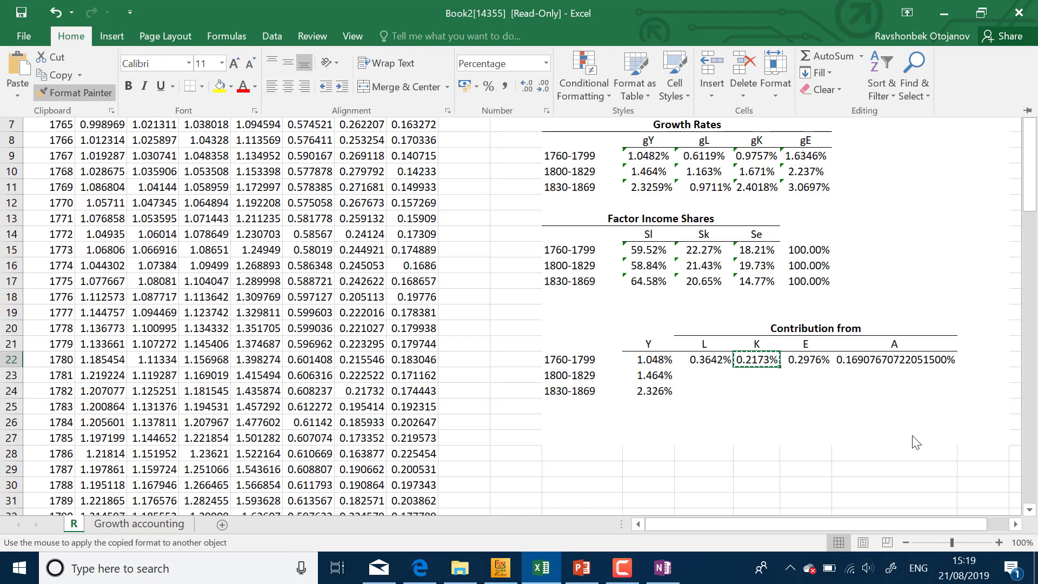
left_click(885, 368)
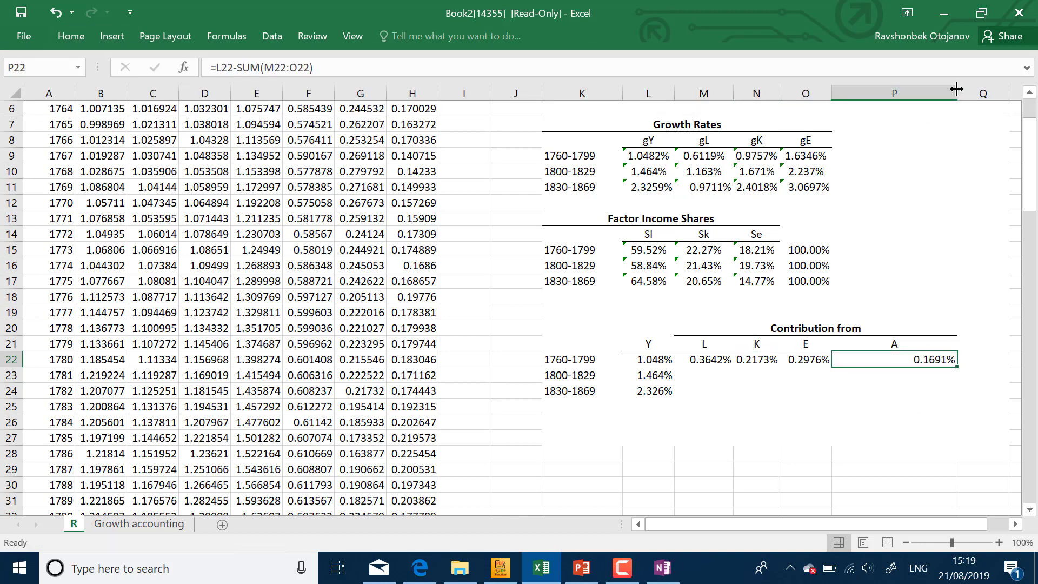
left_click_drag(956, 89, 893, 89)
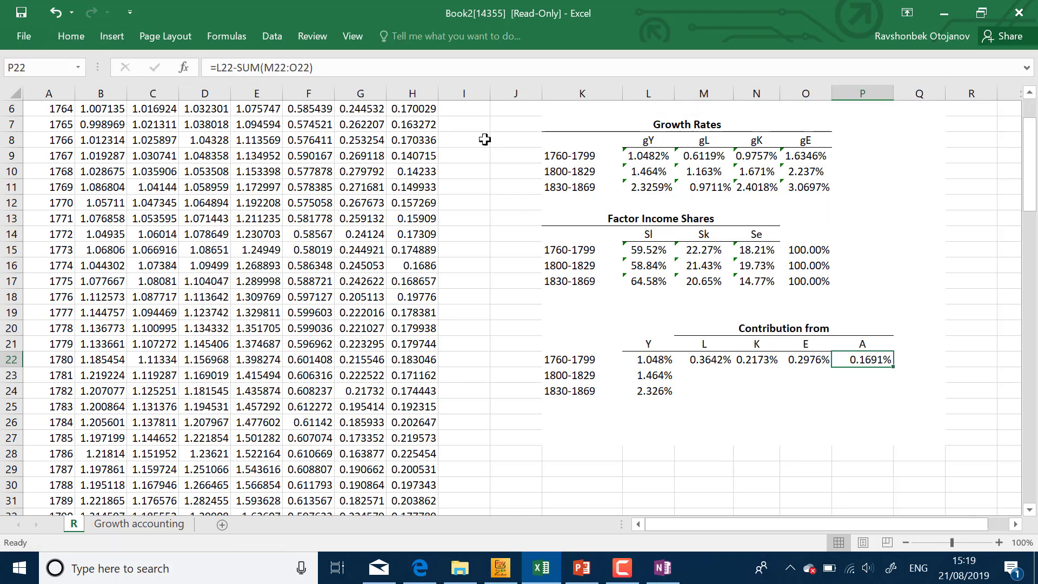
Copy the format of P22 to the empty contribution cells M23:P24 and narrow column P slightly more
left_click(79, 39)
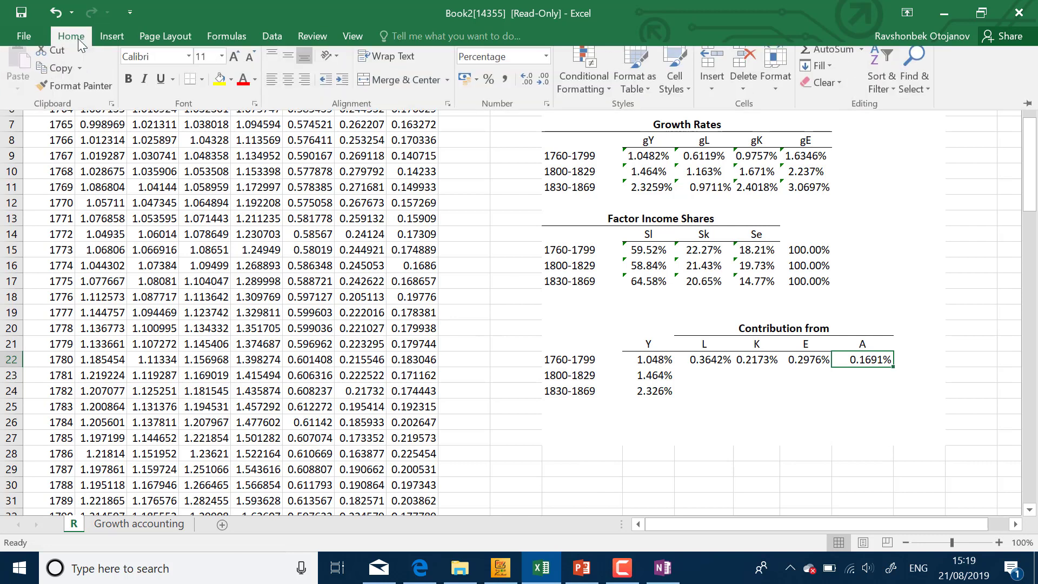
left_click(73, 91)
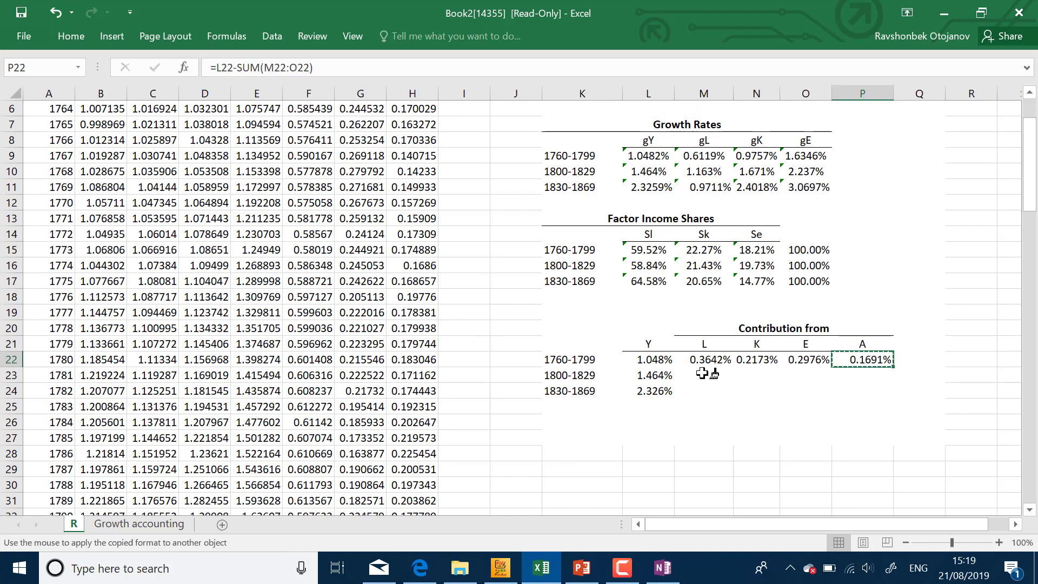
left_click_drag(703, 376, 854, 389)
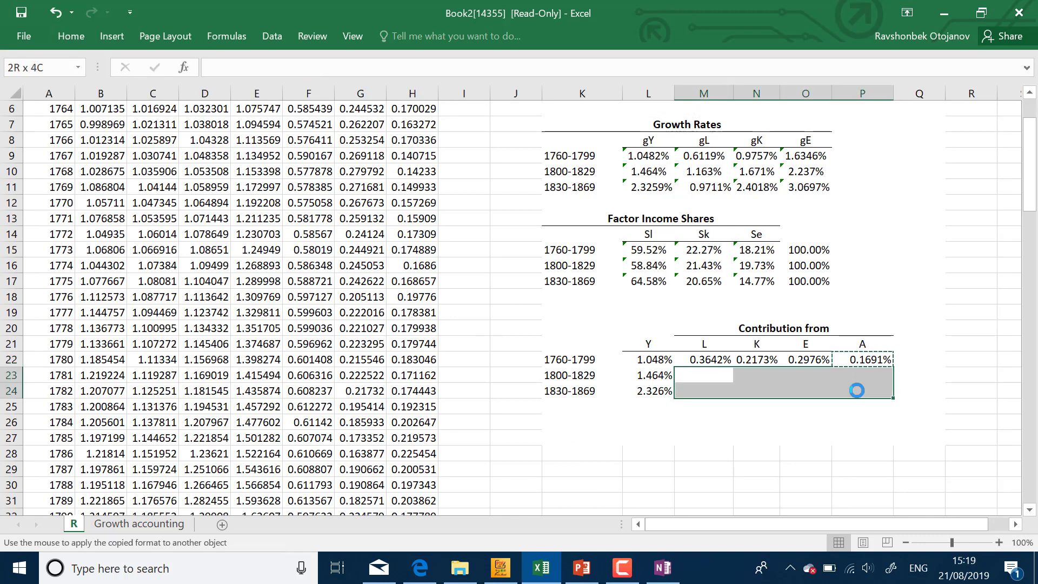
left_click(877, 449)
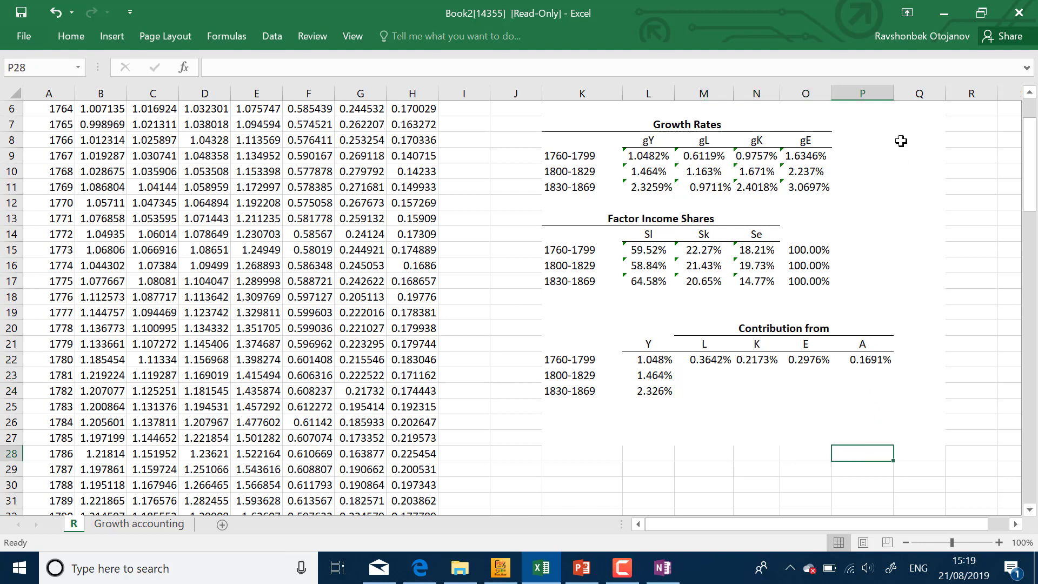
left_click_drag(893, 95, 879, 100)
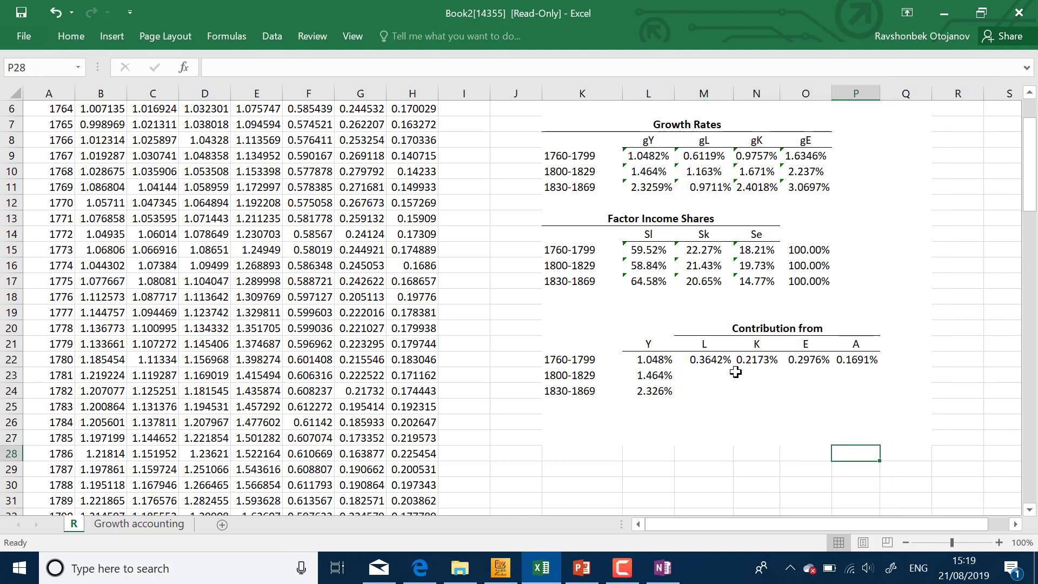
Rename the L and K headings of the contribution table in M21 and N21 as gL and gK
left_click(710, 359)
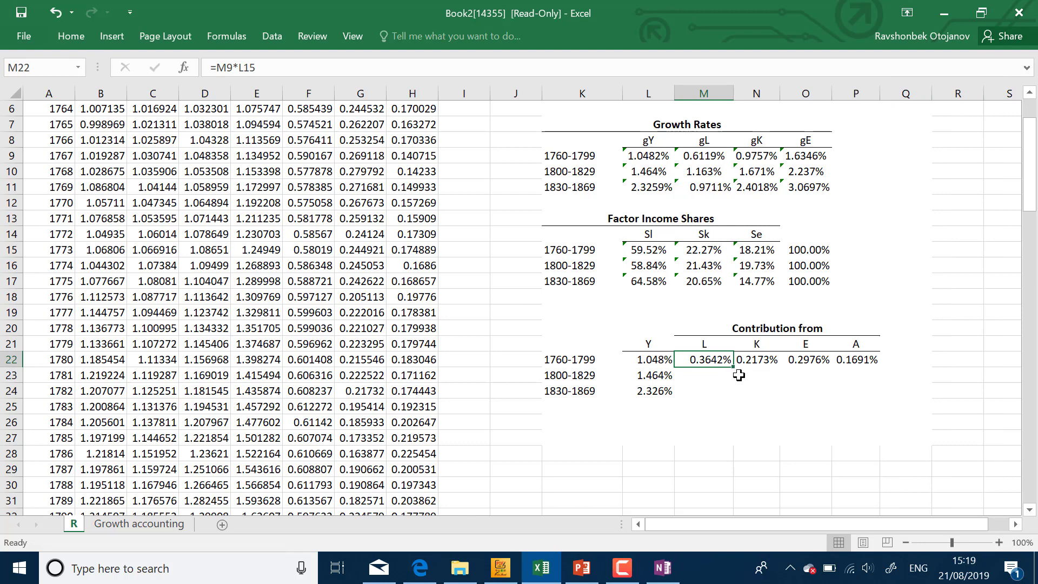
double_click(703, 343)
type("g")
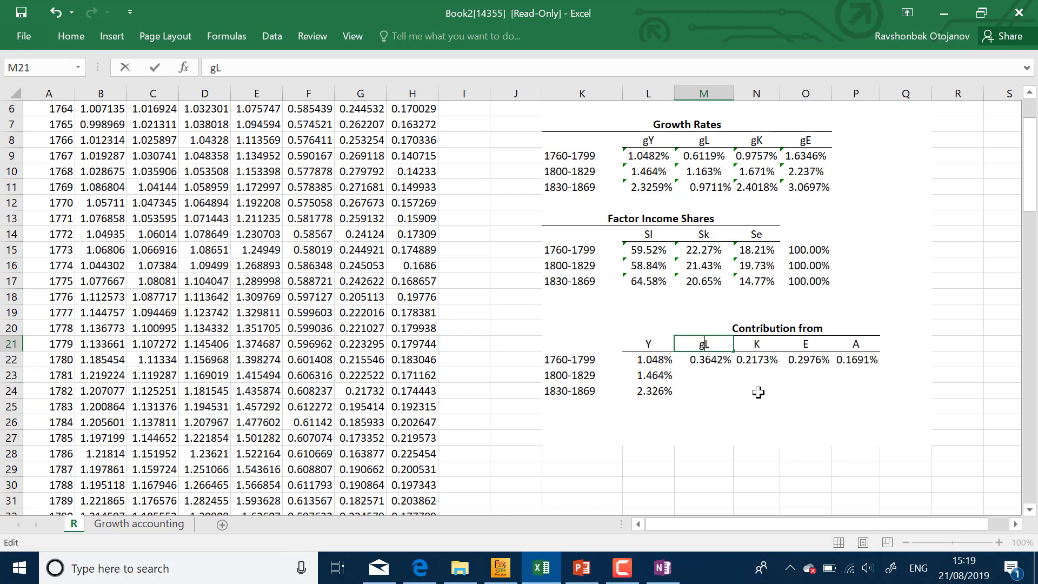
key("Return")
key("Up")
key("Right")
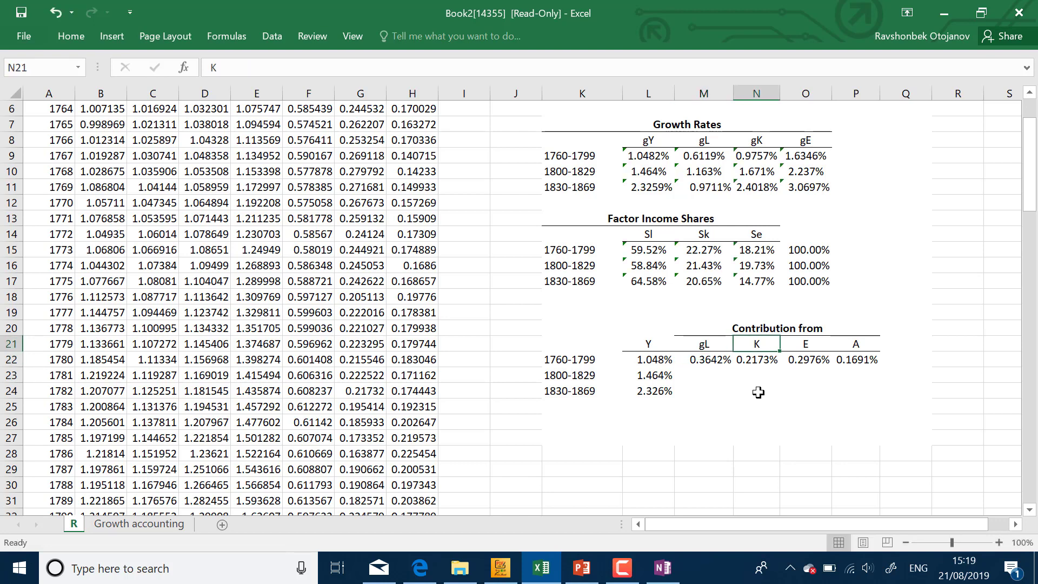
key("XF86AudioLowerVolume")
left_click(210, 67)
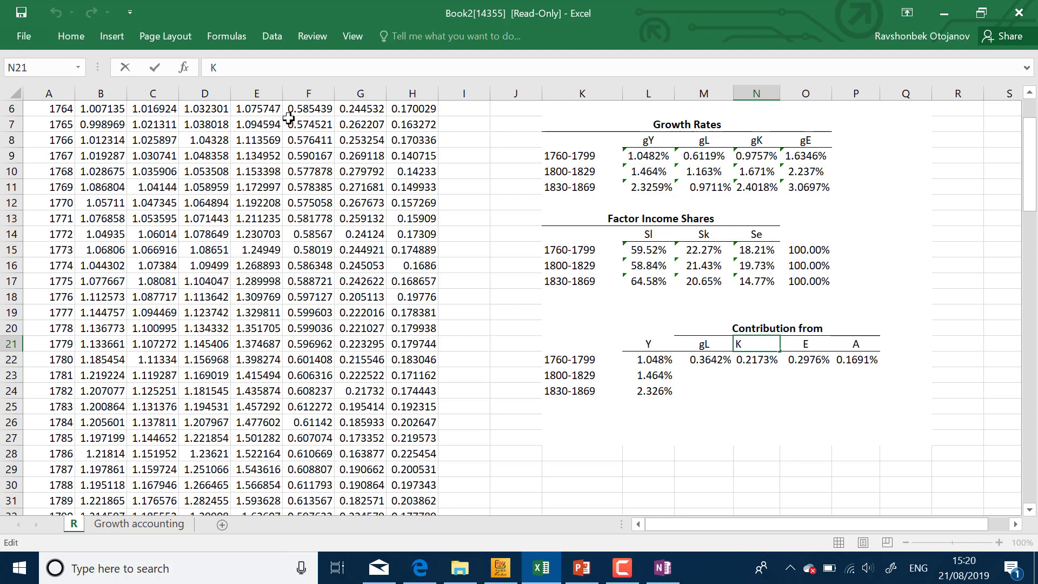
type("g")
left_click(697, 407)
left_click(580, 362)
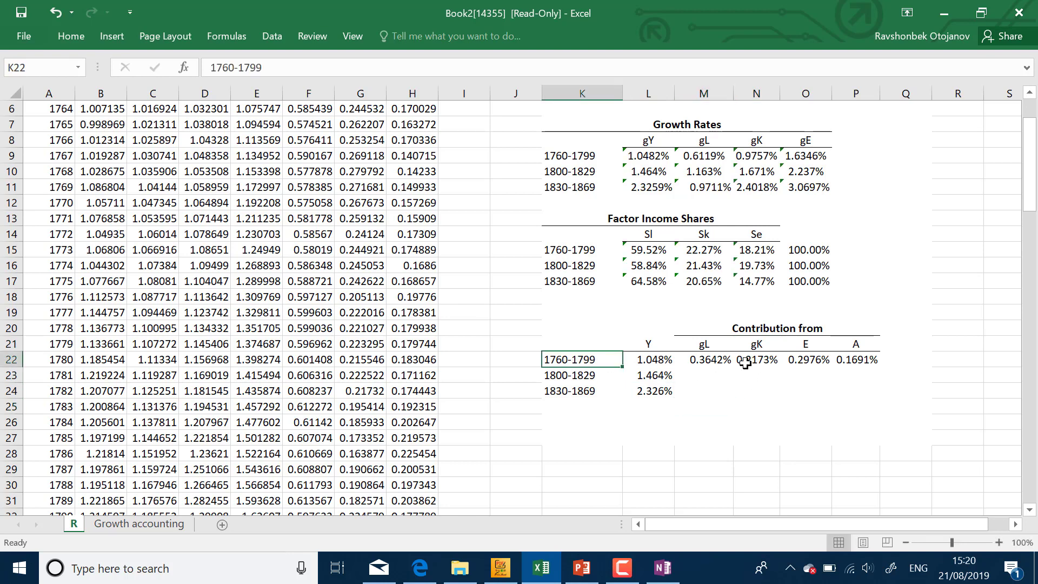
Rename the E and A headings of the contribution table in O21 and P21 as gE and gA
left_click(804, 358)
double_click(801, 344)
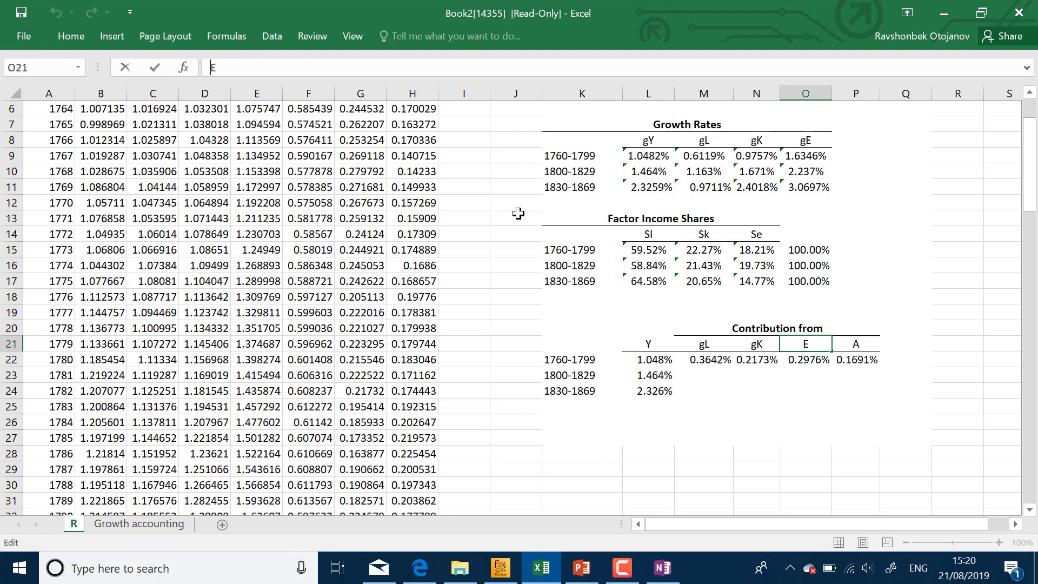
type("g")
key("Return")
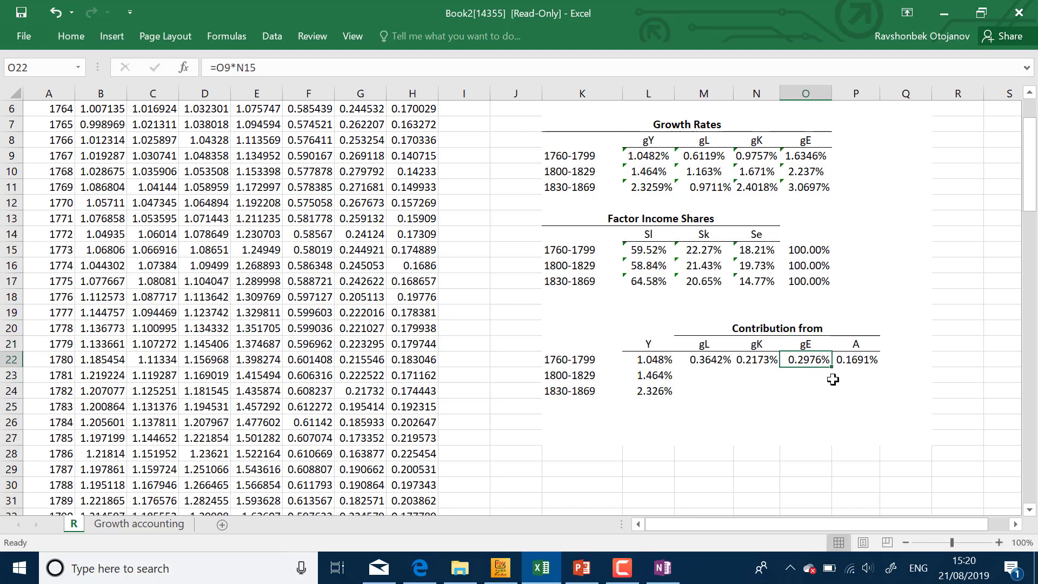
left_click(853, 344)
double_click(853, 345)
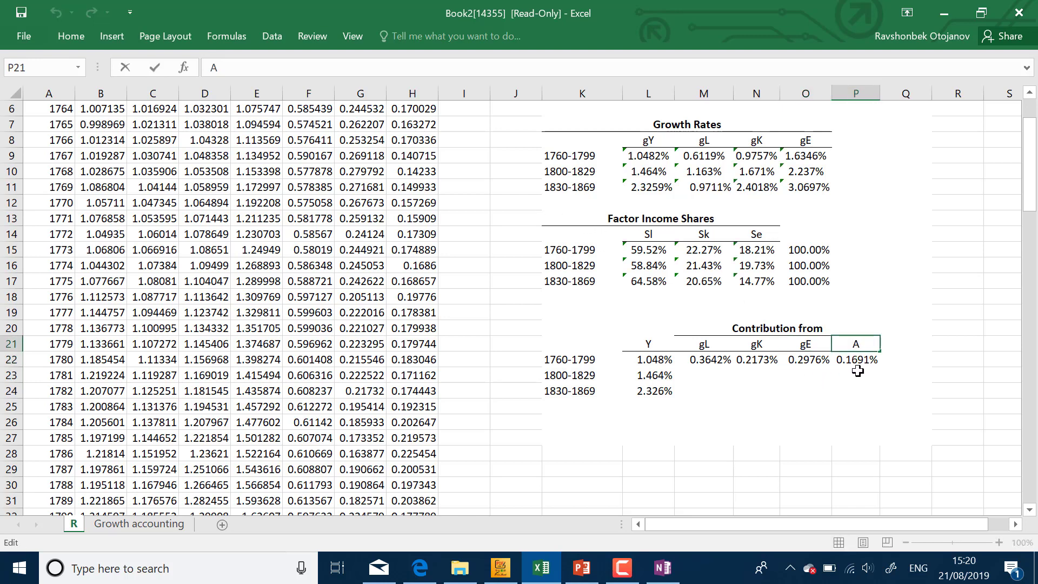
type("g")
key("Return")
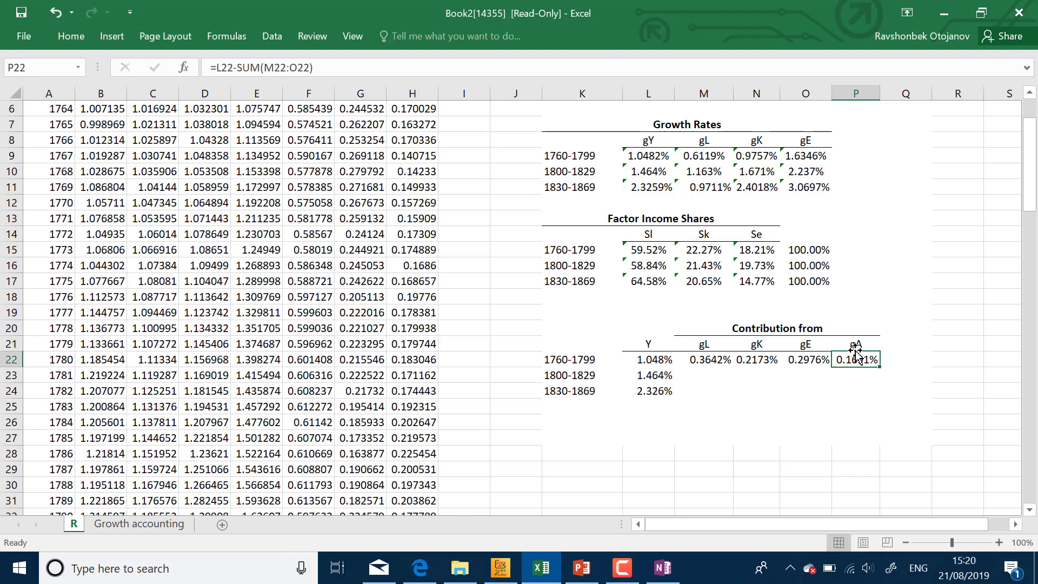
Rename the Y heading of the contribution table in L21 as gY
left_click(650, 347)
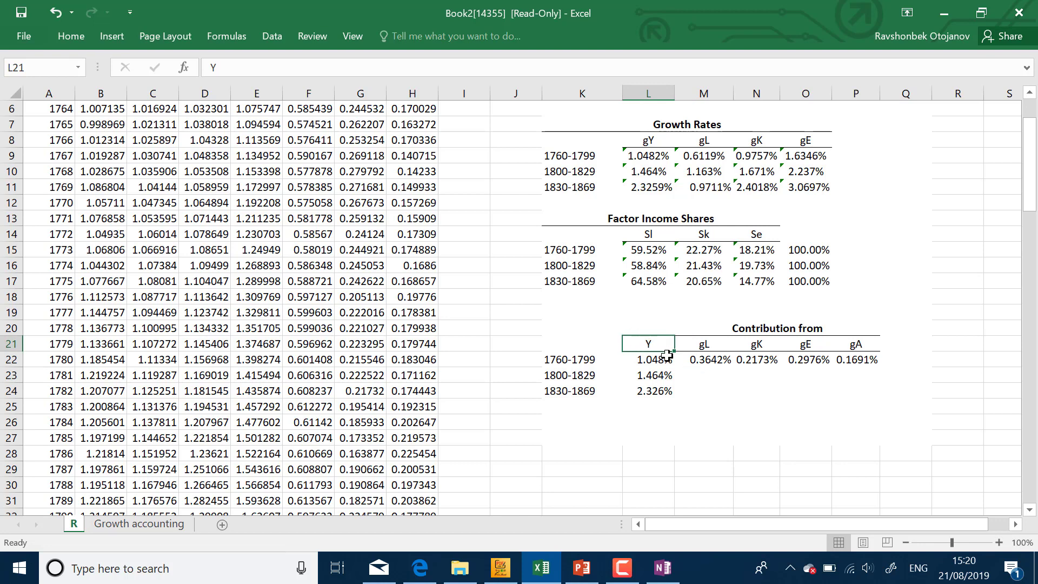
left_click(208, 67)
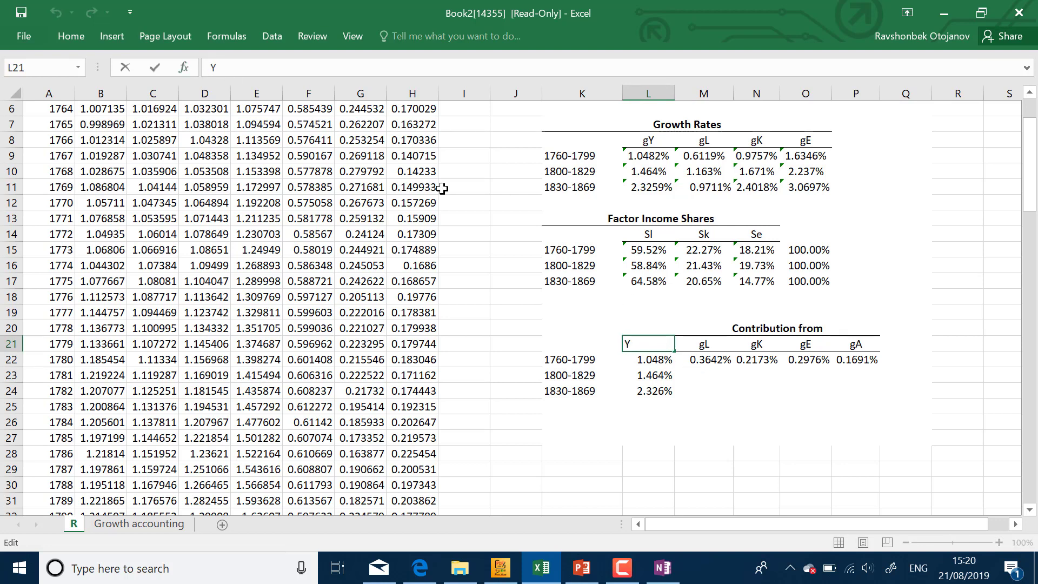
type("g")
key("Return")
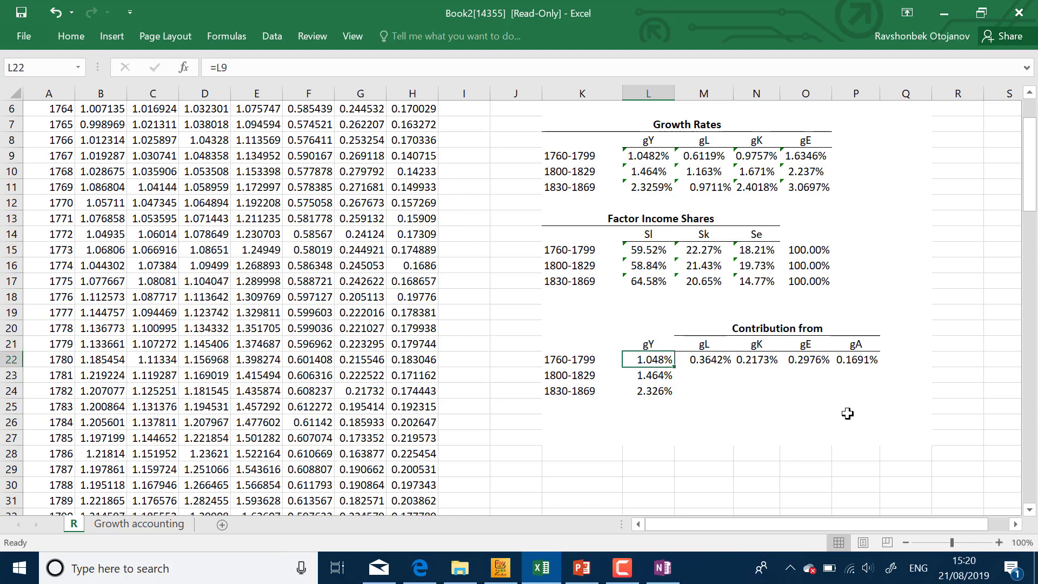
Fill the labour contribution formula from M22 down to M24 for the other two periods, and check the copied formula in M24
left_click(856, 361)
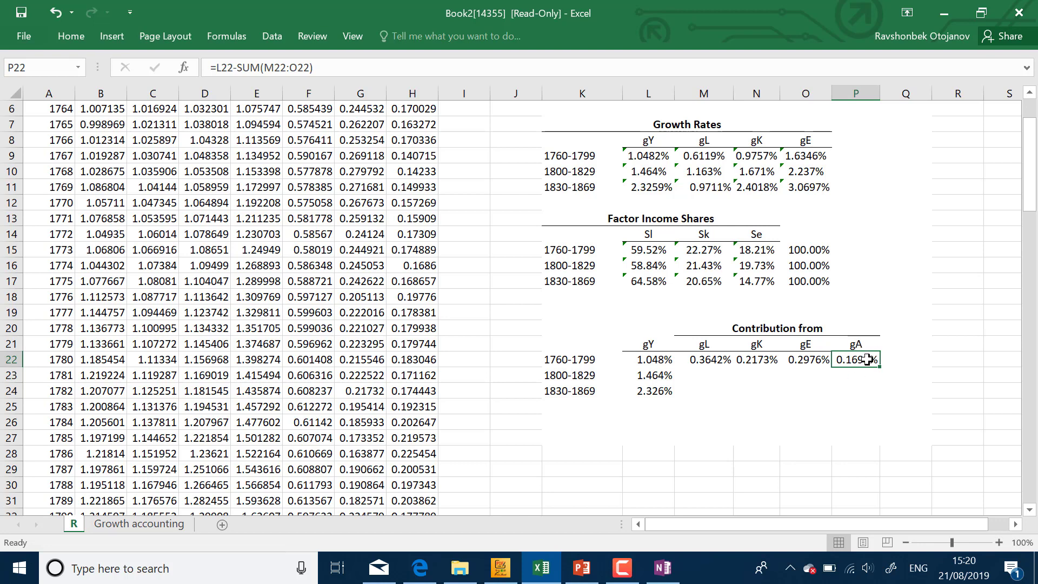
left_click(668, 359)
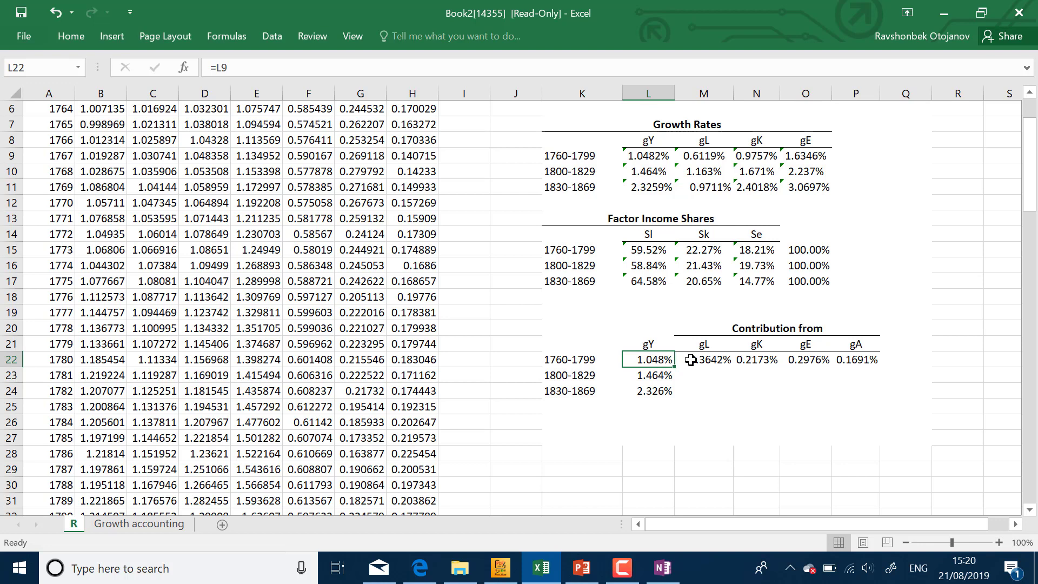
left_click(701, 361)
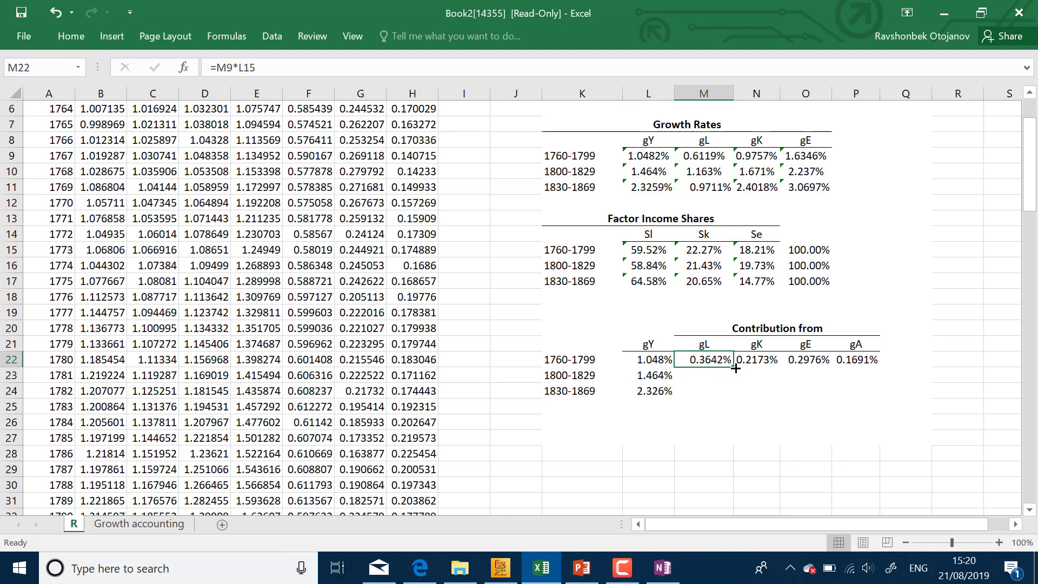
left_click_drag(734, 367, 729, 396)
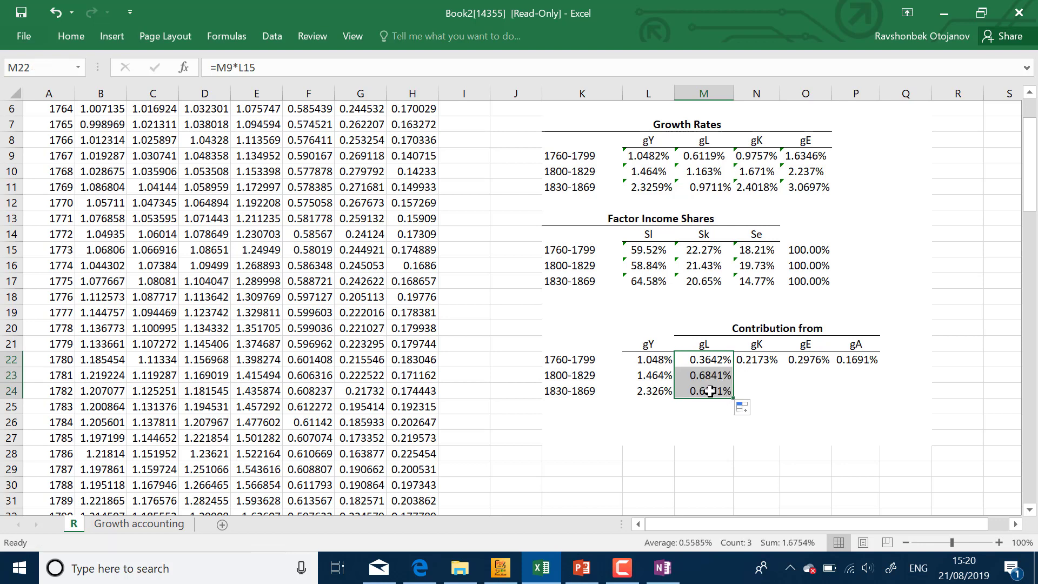
left_click(710, 391)
double_click(710, 391)
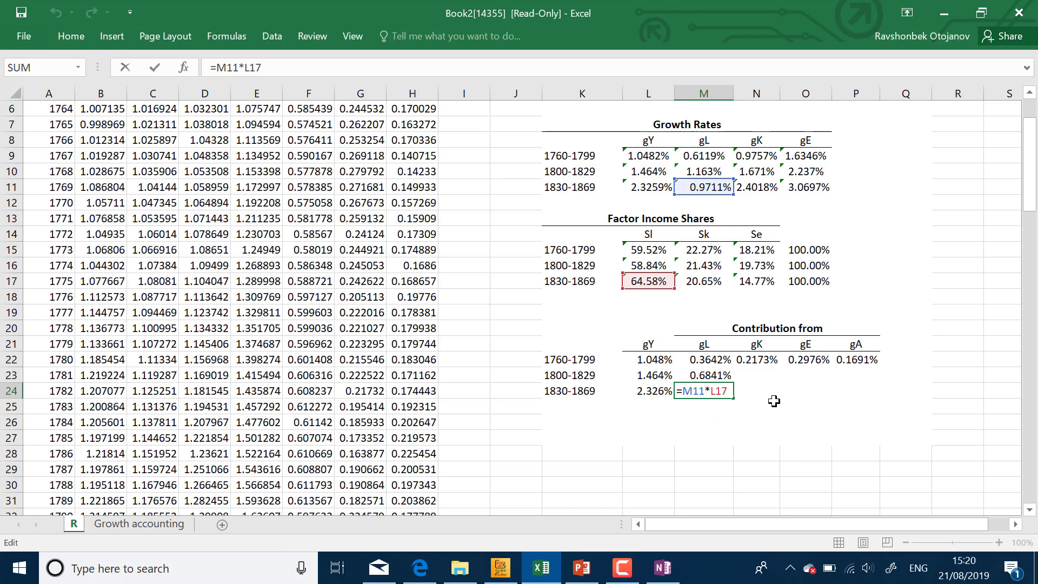
Fill the contribution formulas in M23:M24 across to column O, and copy the number format of M23 onto M24
key("Return")
left_click_drag(709, 375, 832, 401)
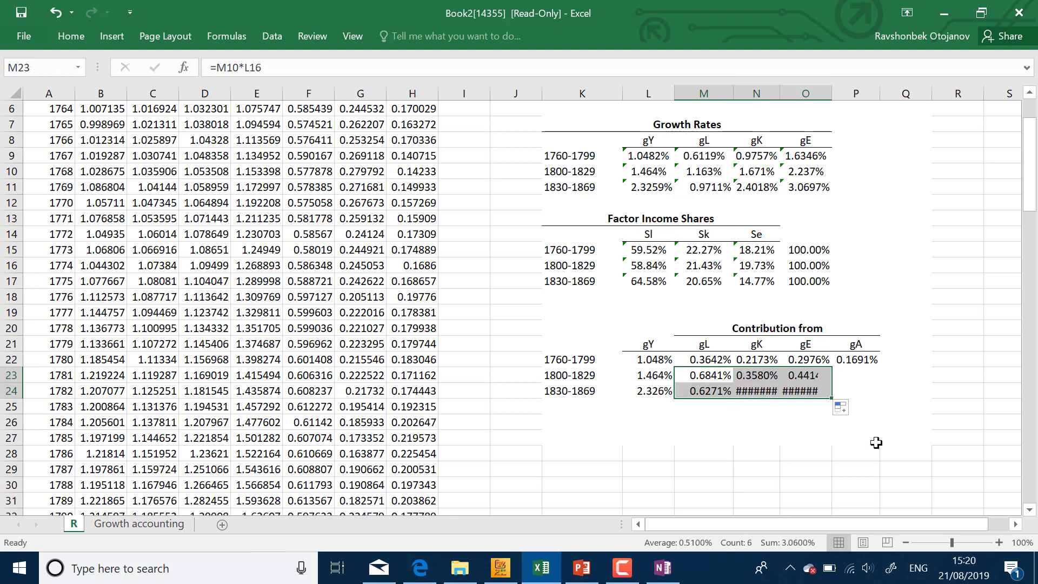
left_click(726, 375)
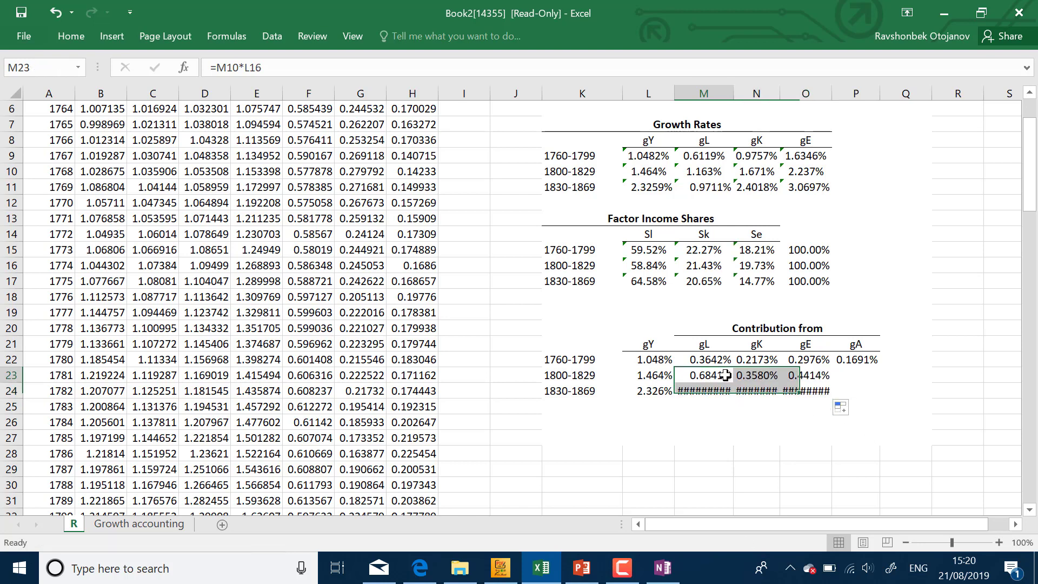
left_click(73, 36)
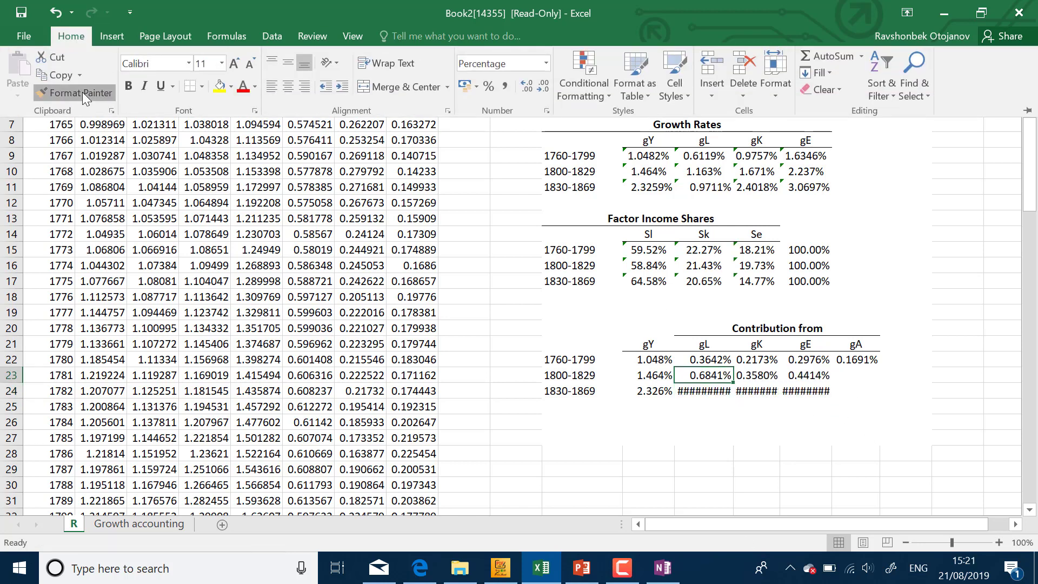
left_click(82, 92)
left_click(702, 391)
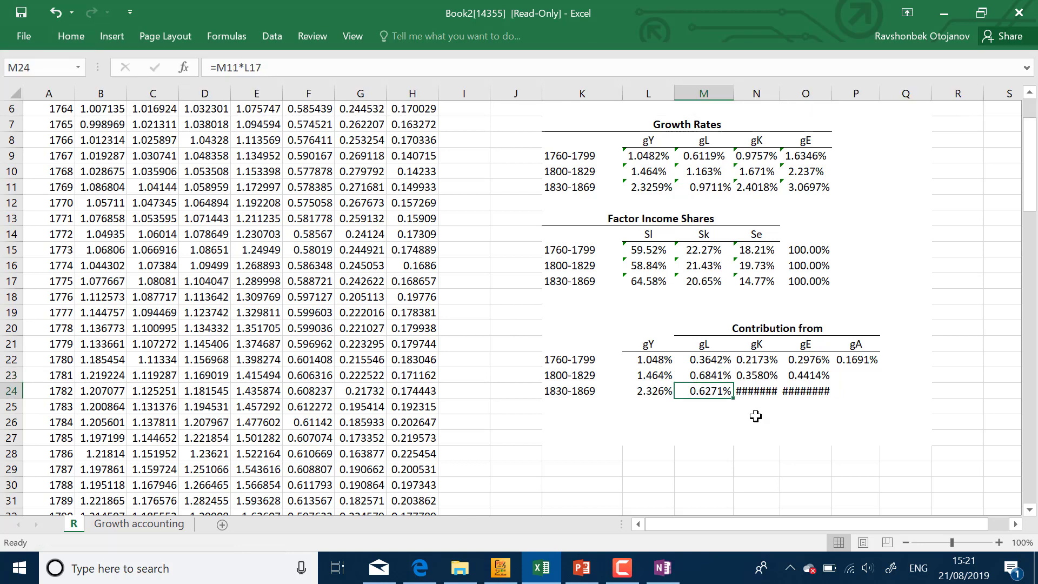
Copy the percentage format of M24 onto the gK and gE contributions in N24 and O24
left_click(71, 36)
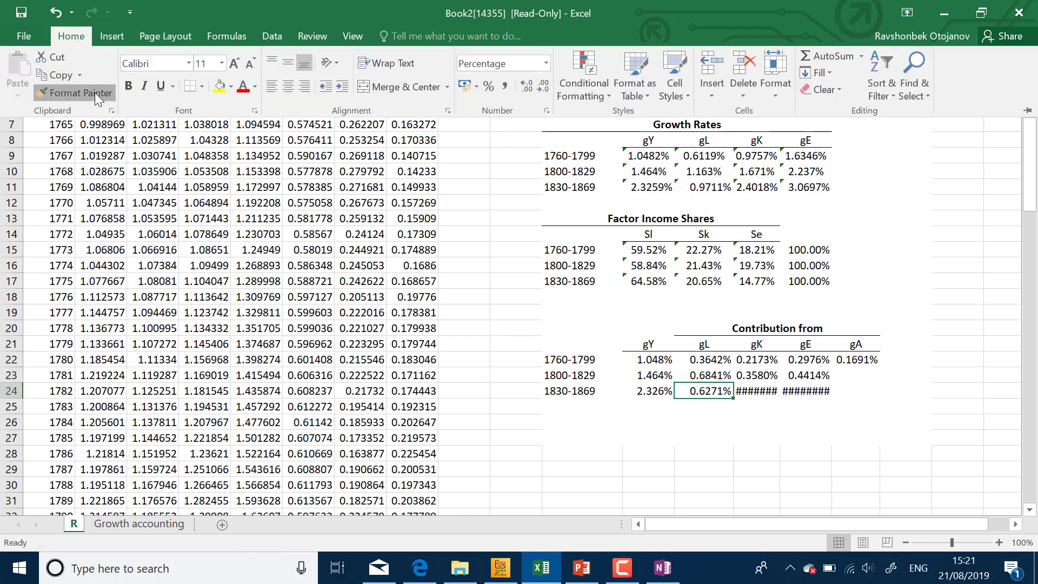
left_click(95, 92)
left_click(760, 391)
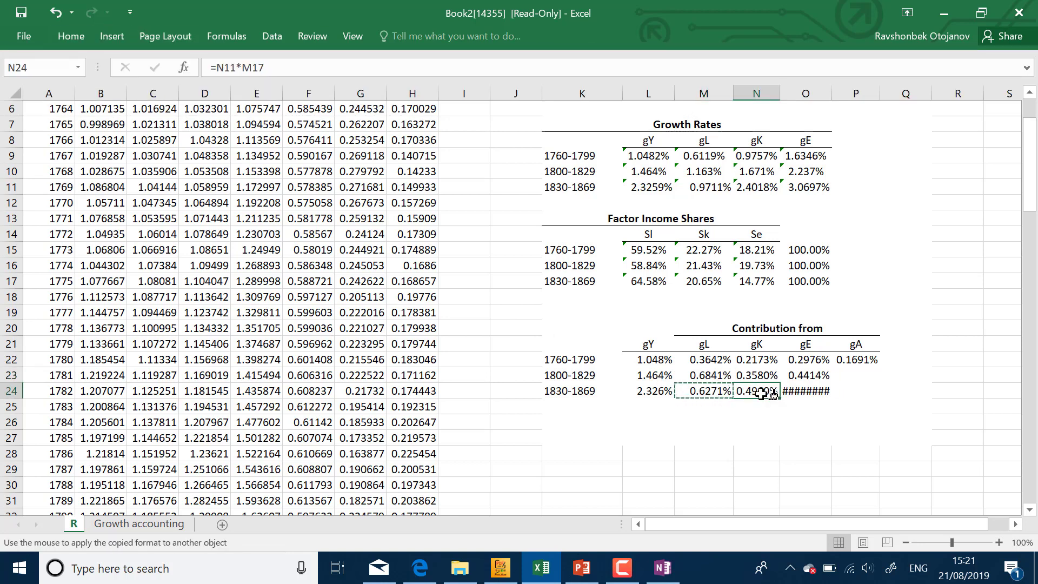
left_click(817, 395)
key("Escape")
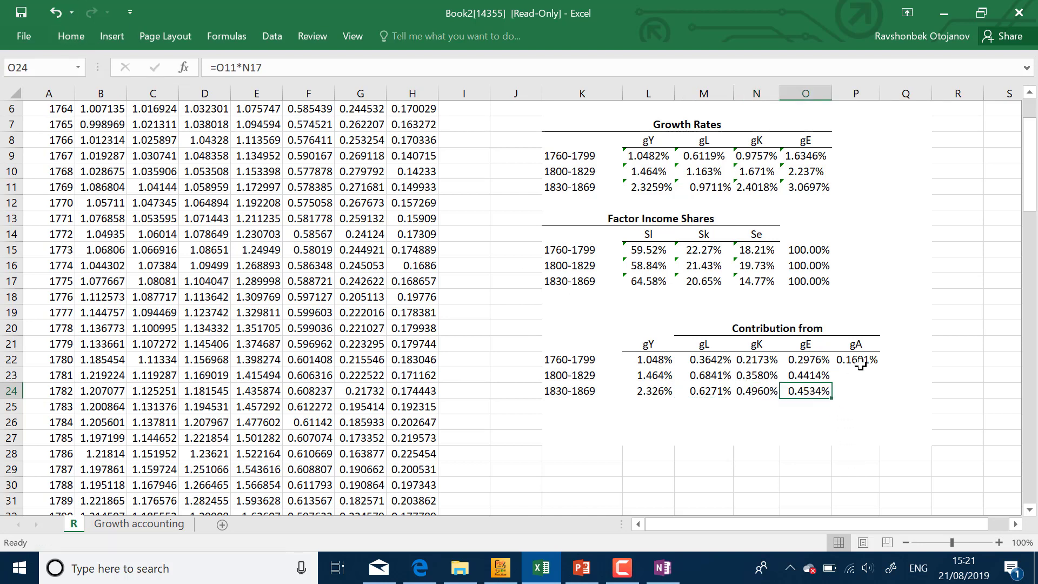
Fill the residual gA formula from P22 down to P24 for the other two periods
left_click(860, 362)
left_click_drag(880, 368, 881, 400)
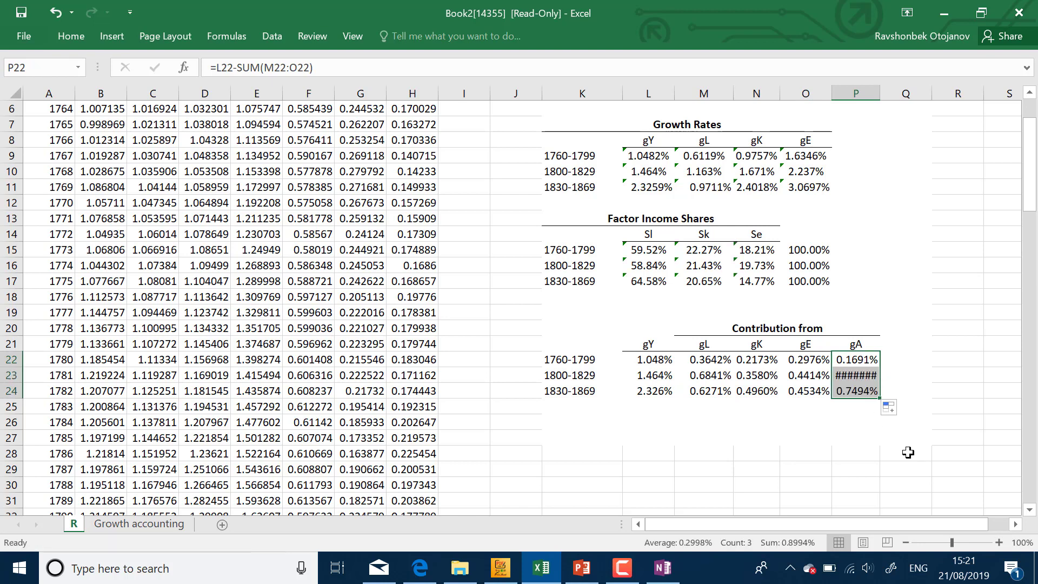
left_click(865, 378)
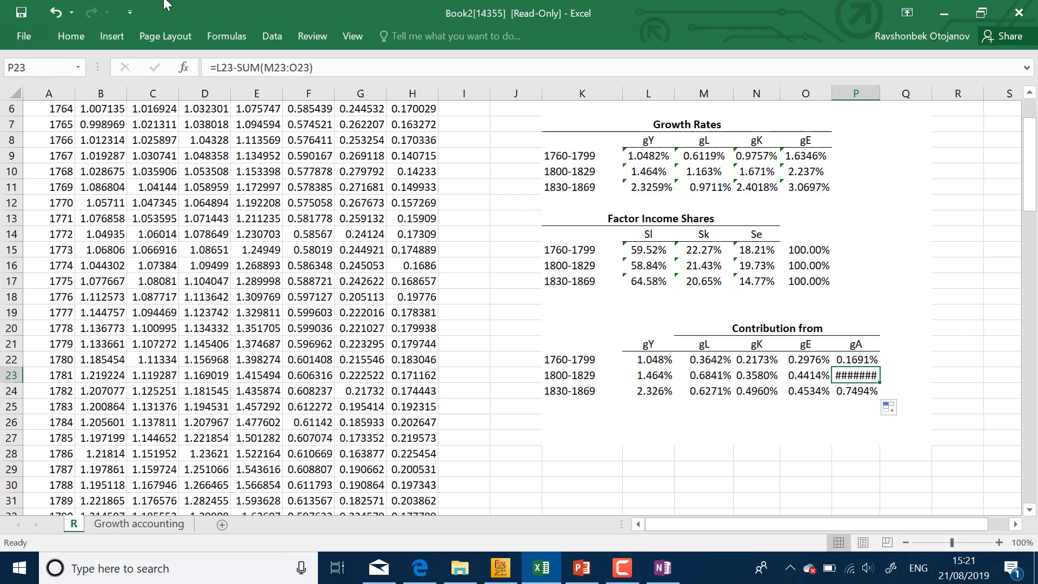
Try to copy the number format of N22 onto the 1800-1829 gA value in P23
left_click(79, 38)
left_click(77, 37)
left_click(751, 361)
left_click(67, 41)
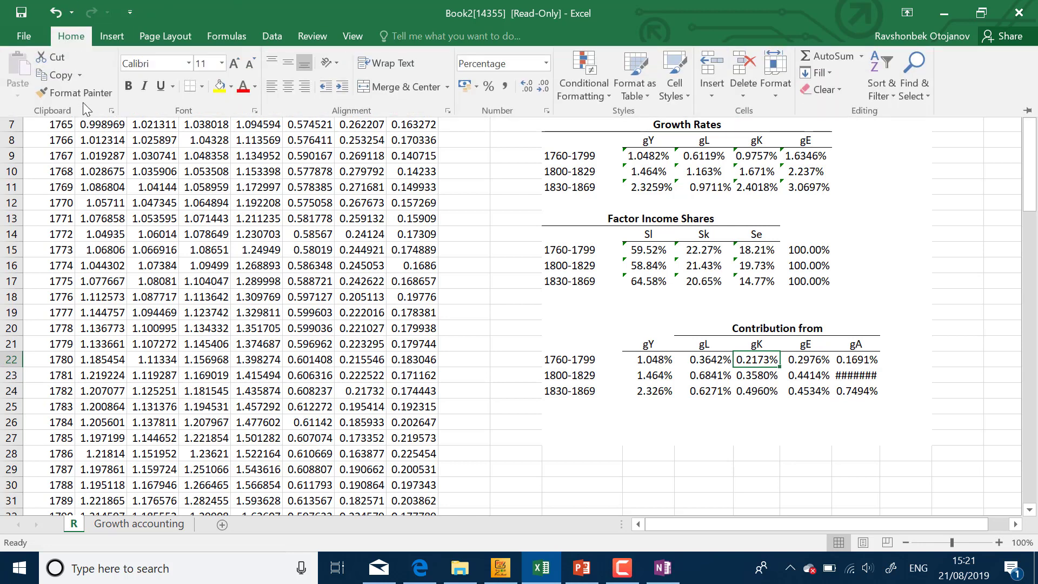
left_click(75, 92)
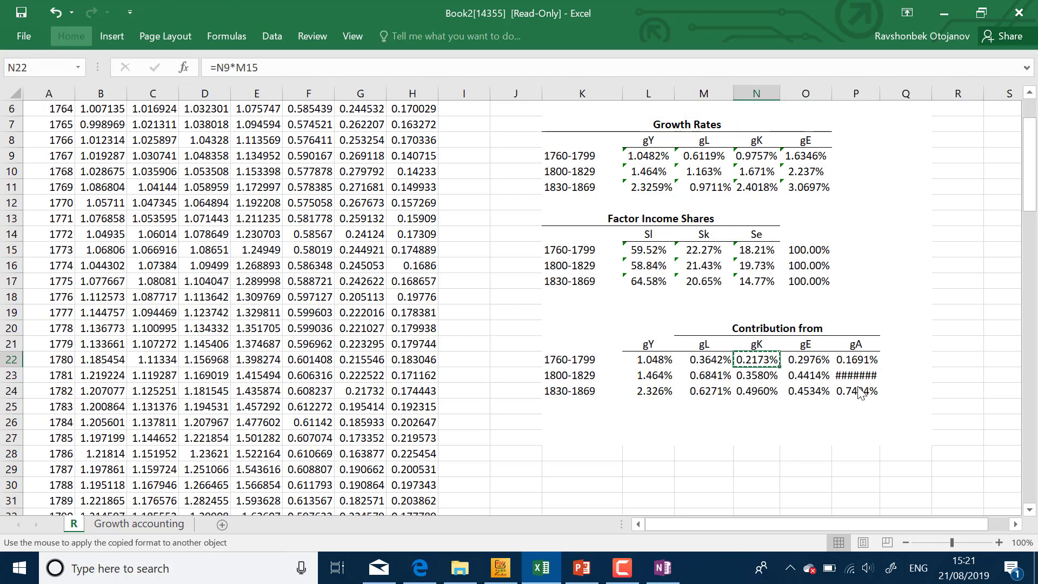
left_click(858, 375)
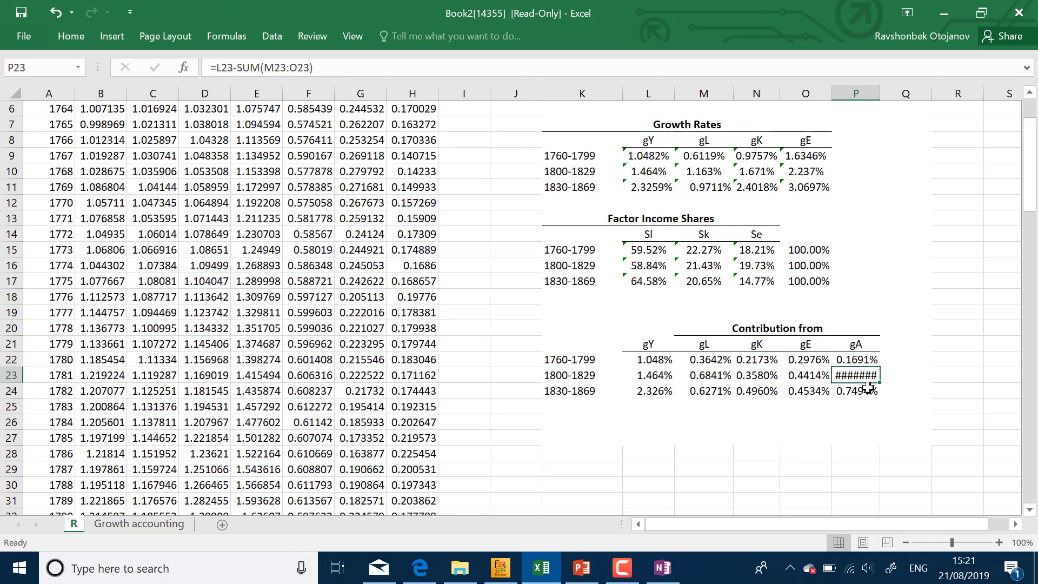
Format the 1800-1829 gA value in P23 as a percentage with three decimal places
left_click(82, 38)
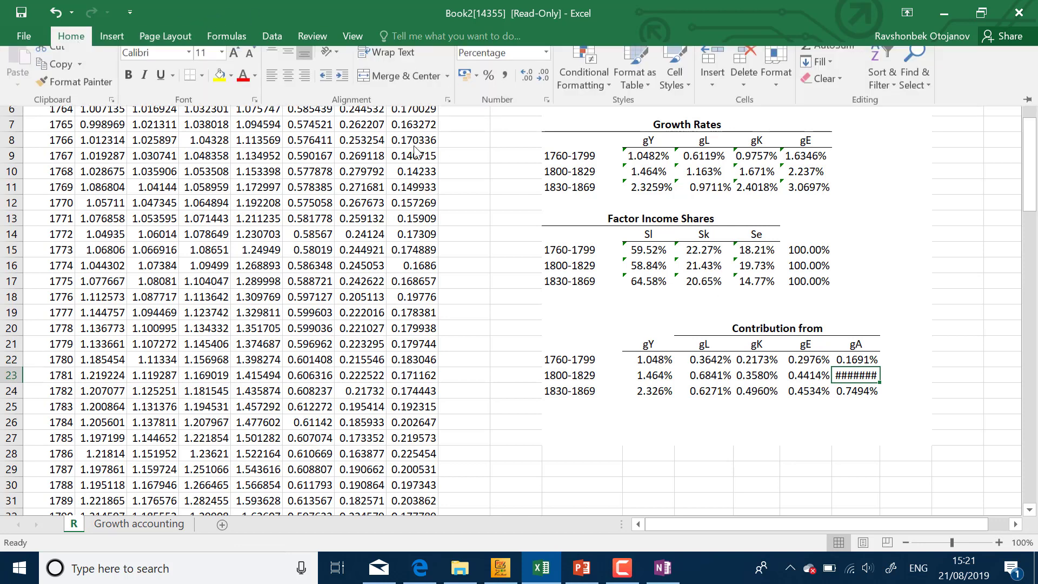
left_click(491, 94)
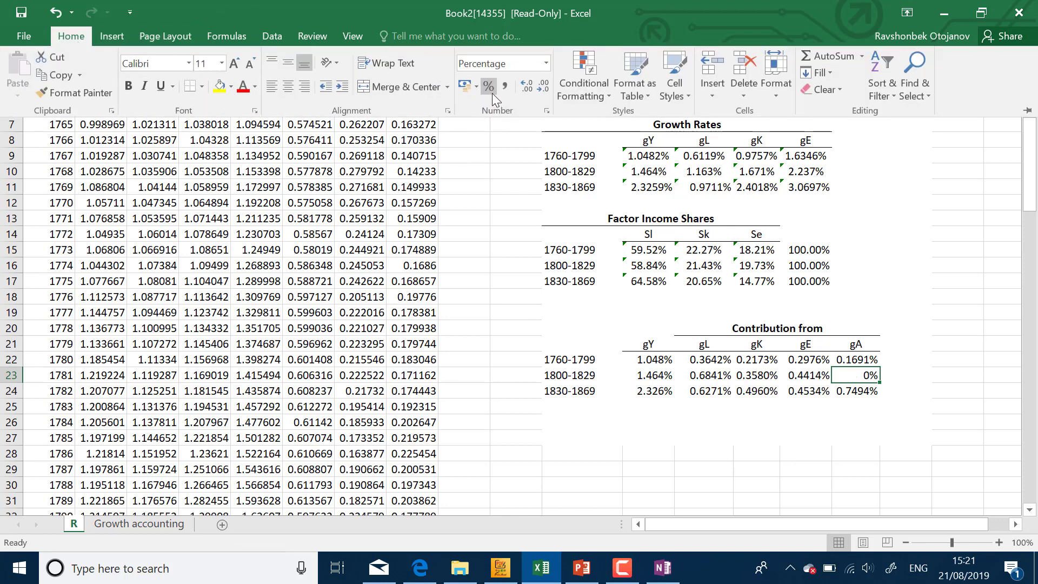
left_click(530, 90)
left_click(531, 90)
left_click(840, 411)
left_click(845, 408)
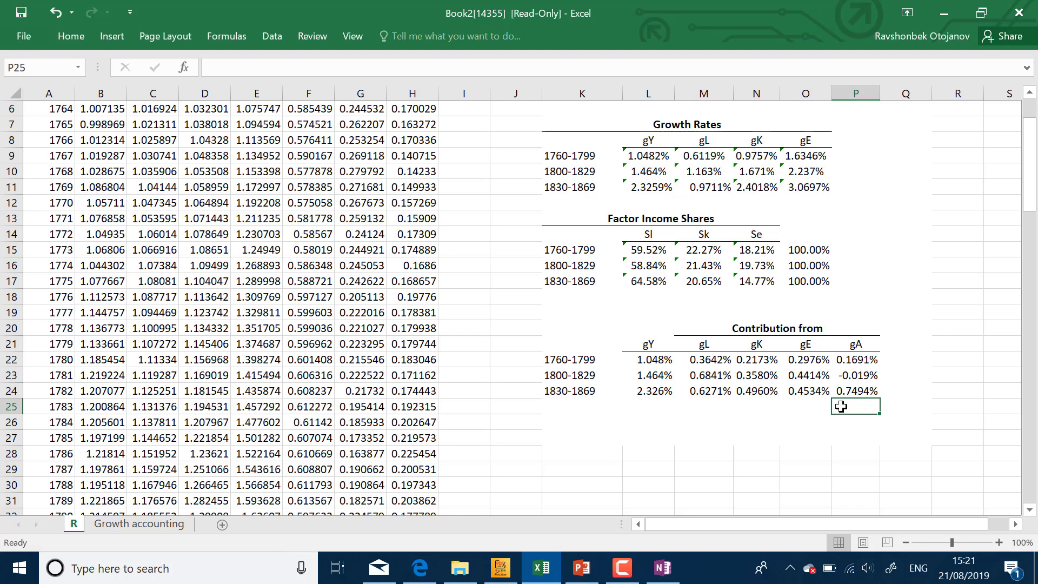
Examine gY across the three periods and how the 1830-1869 growth divides among the gL, gK, gE and gA contributions
left_click(663, 375)
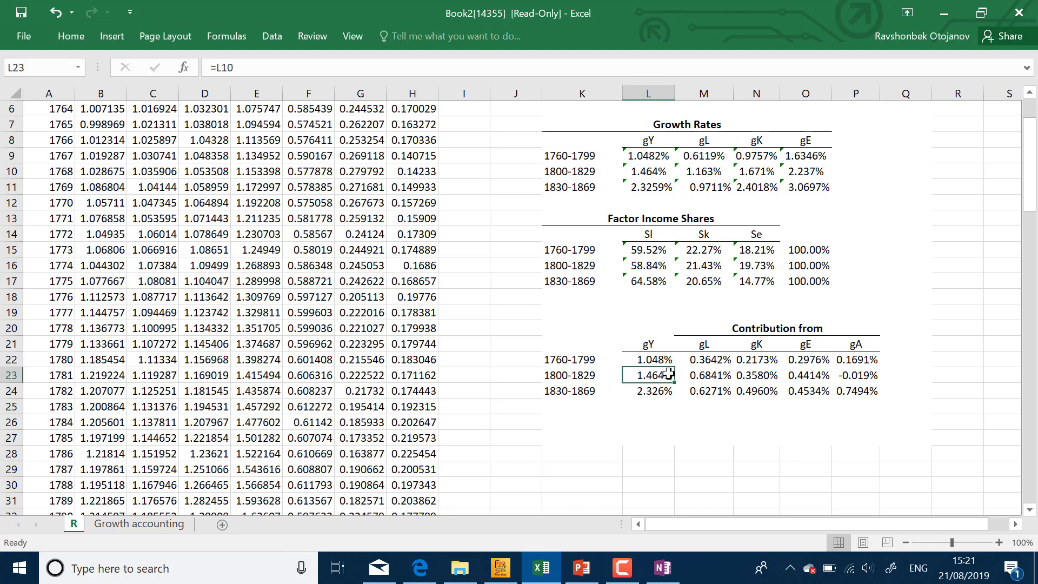
left_click_drag(657, 359, 660, 390)
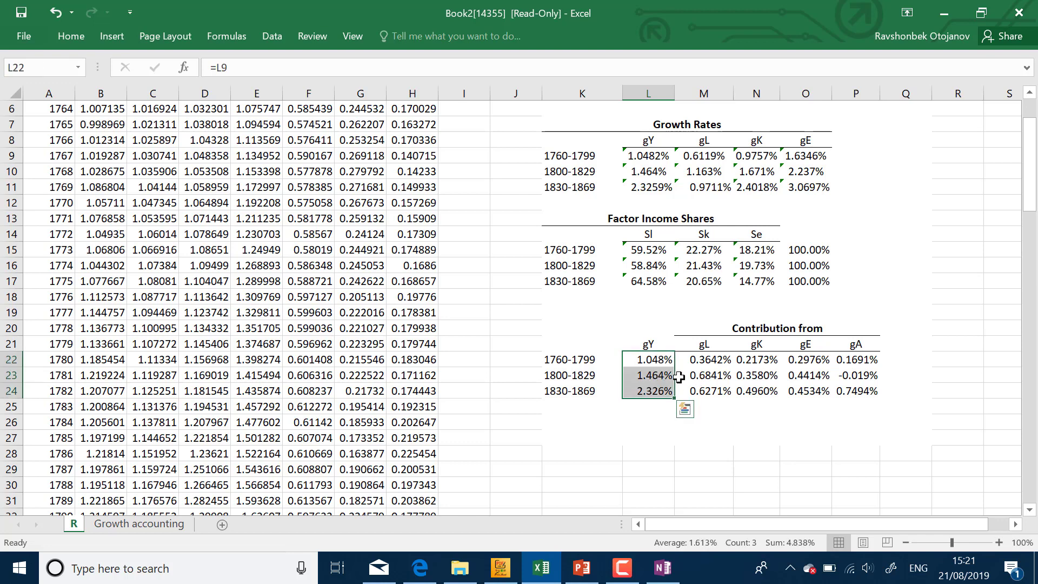
left_click(708, 394)
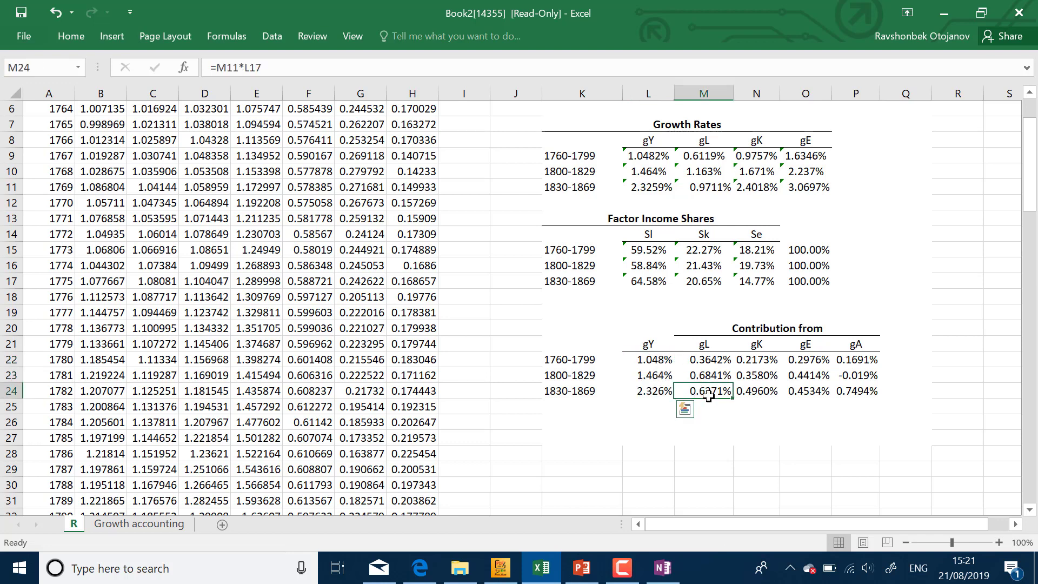
left_click_drag(723, 393, 851, 398)
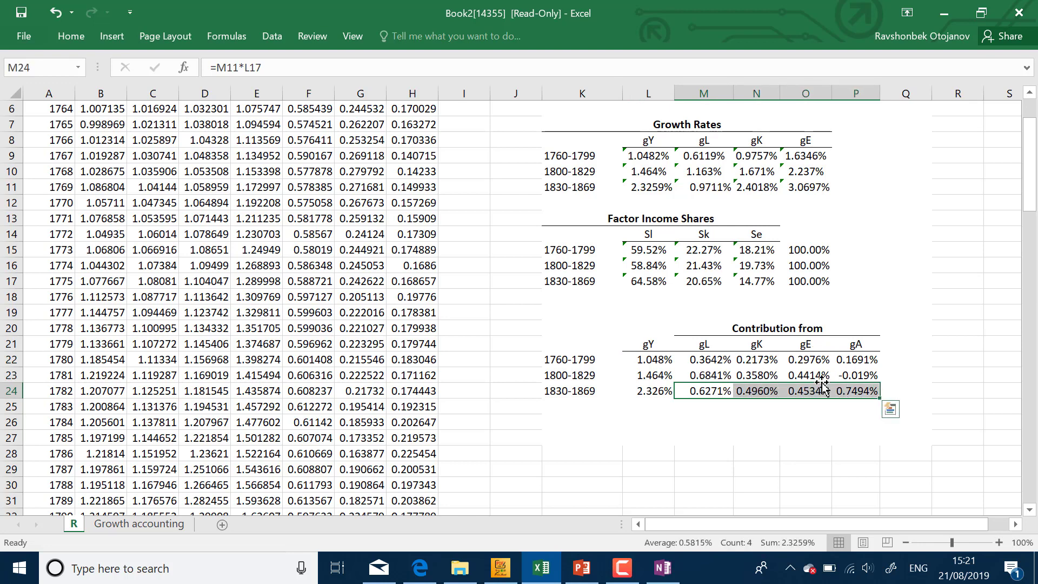
left_click(660, 387)
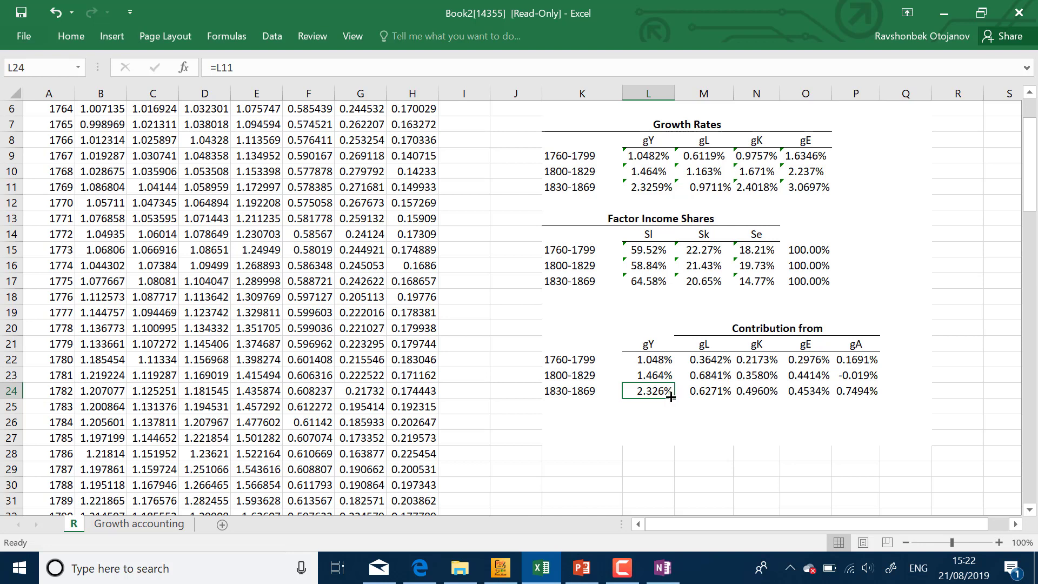
left_click(709, 393)
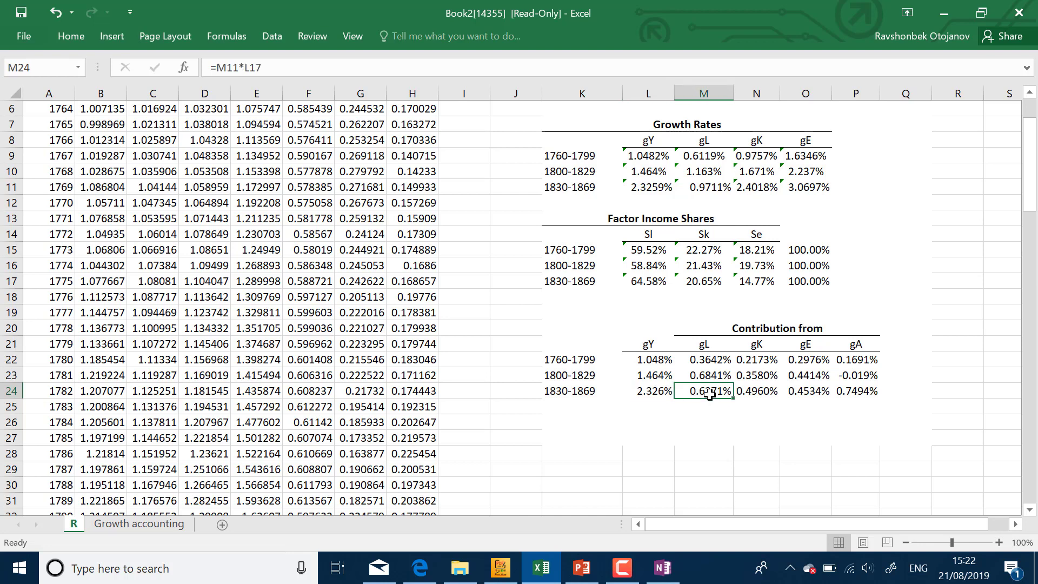
left_click(755, 389)
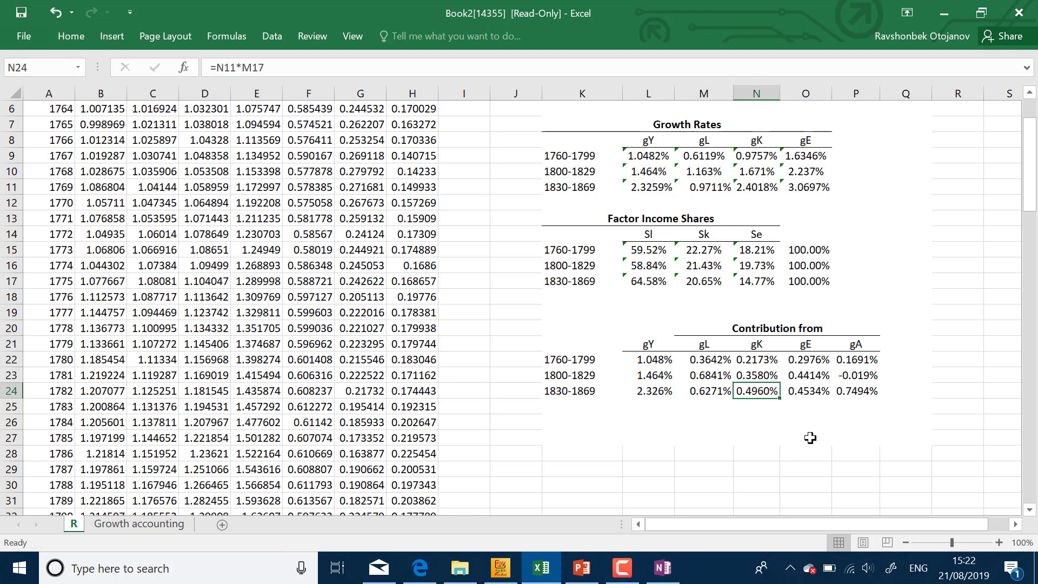
left_click(814, 390)
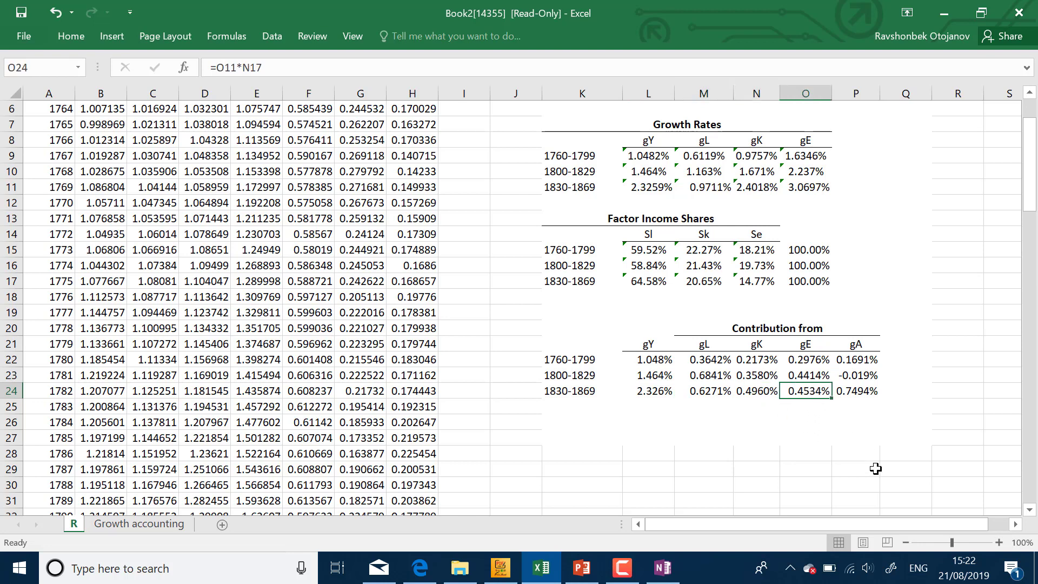
left_click(859, 388)
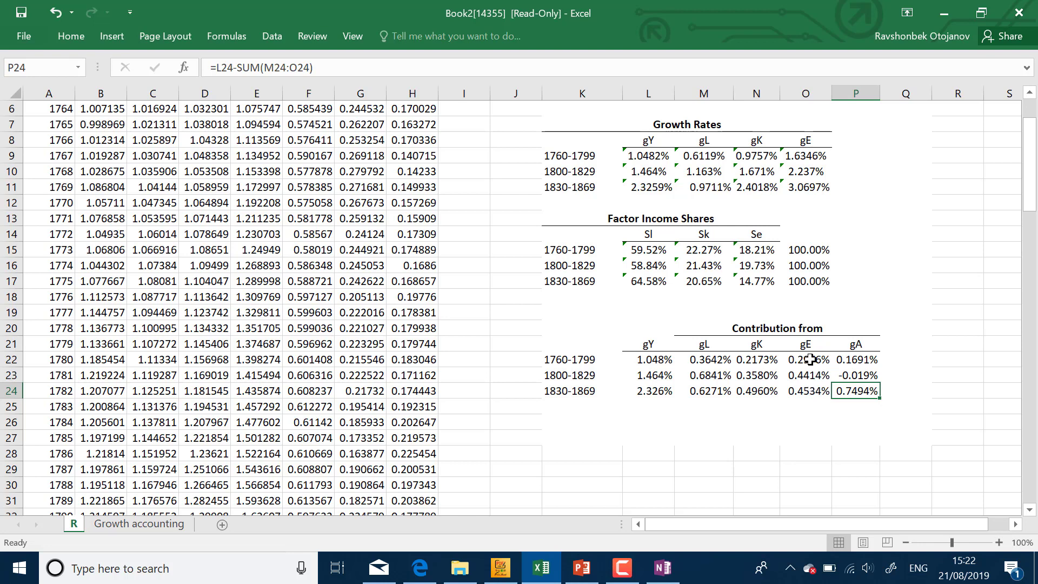
Compare the gE and gL contributions across the three periods in the contribution table
left_click_drag(817, 365, 814, 385)
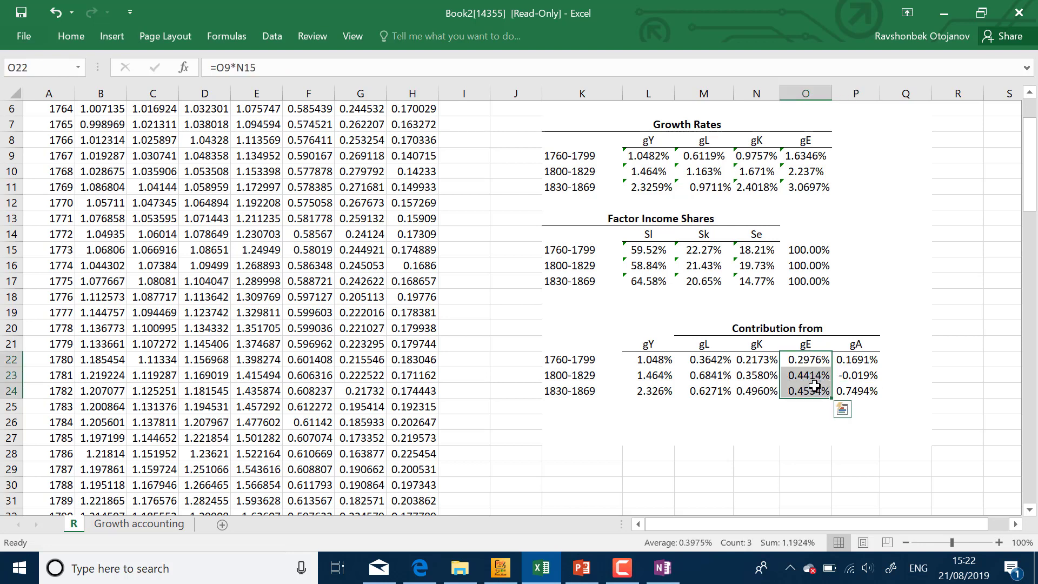
left_click(715, 366)
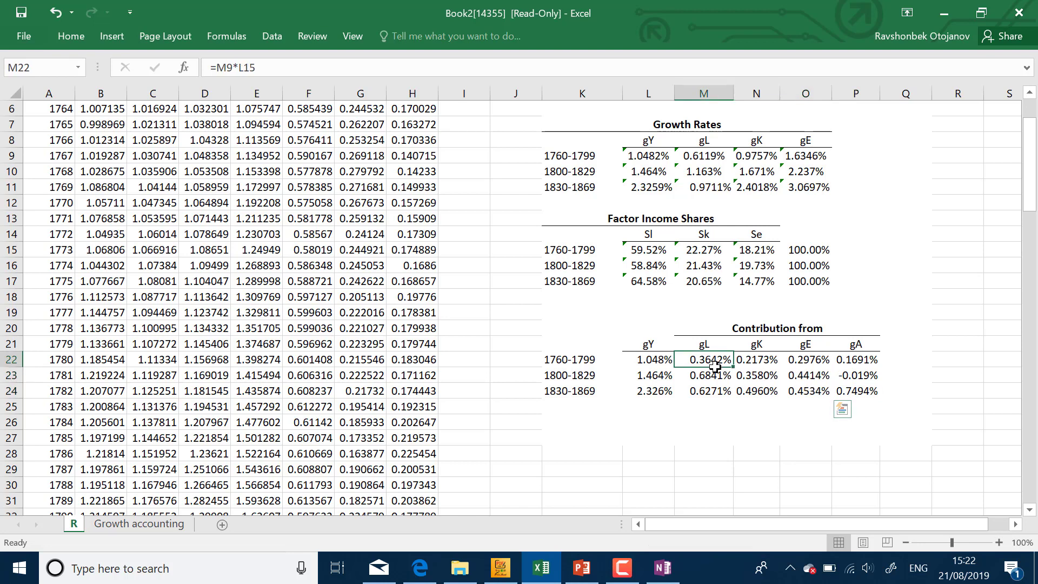
left_click_drag(714, 366, 716, 392)
left_click(716, 393)
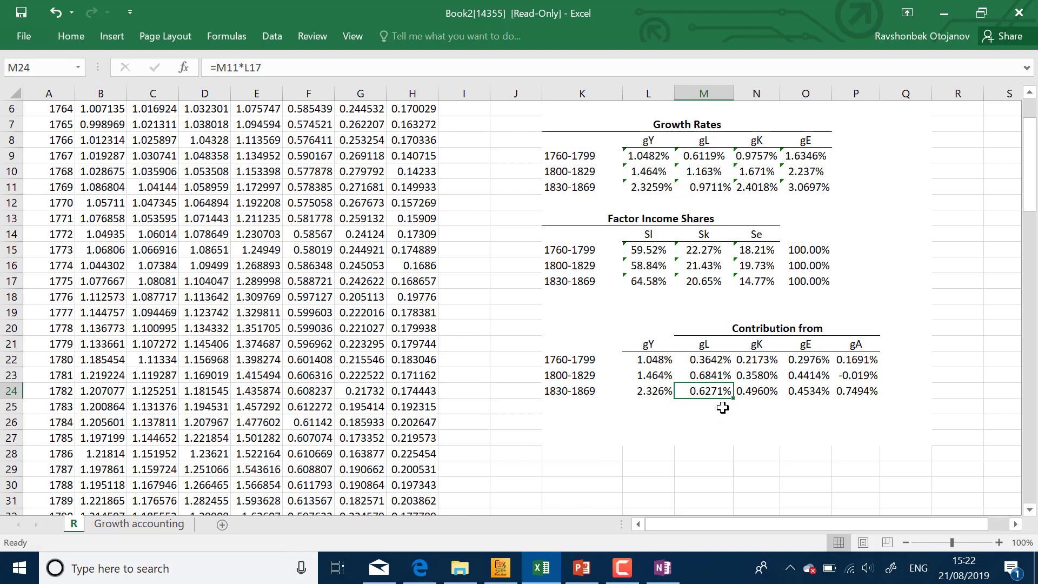
left_click(716, 373)
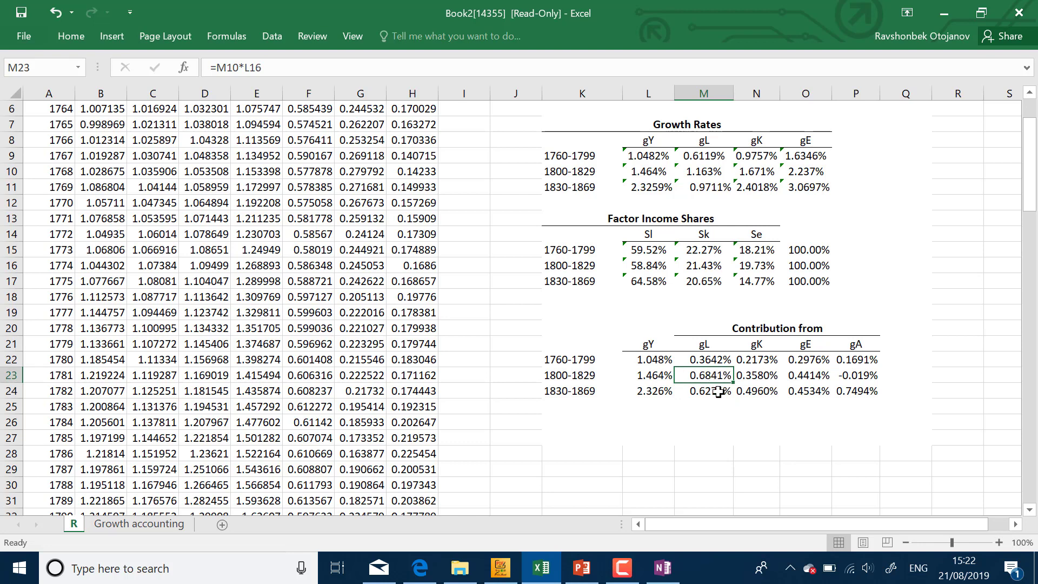
left_click(719, 390)
Compare the gK, gE and gA contributions for 1830-1869 with each other and with gY
left_click(768, 390)
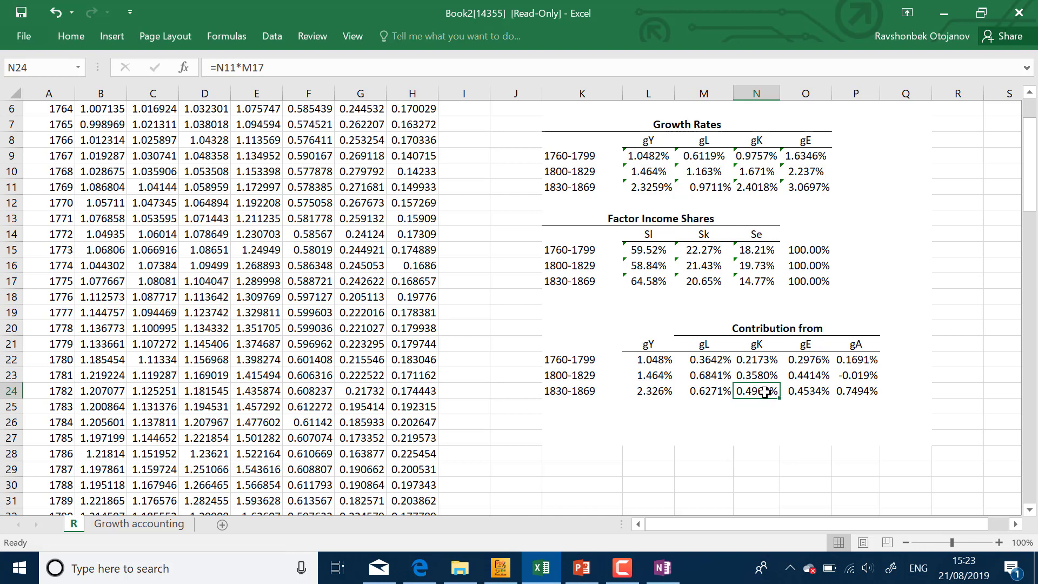
left_click(813, 391)
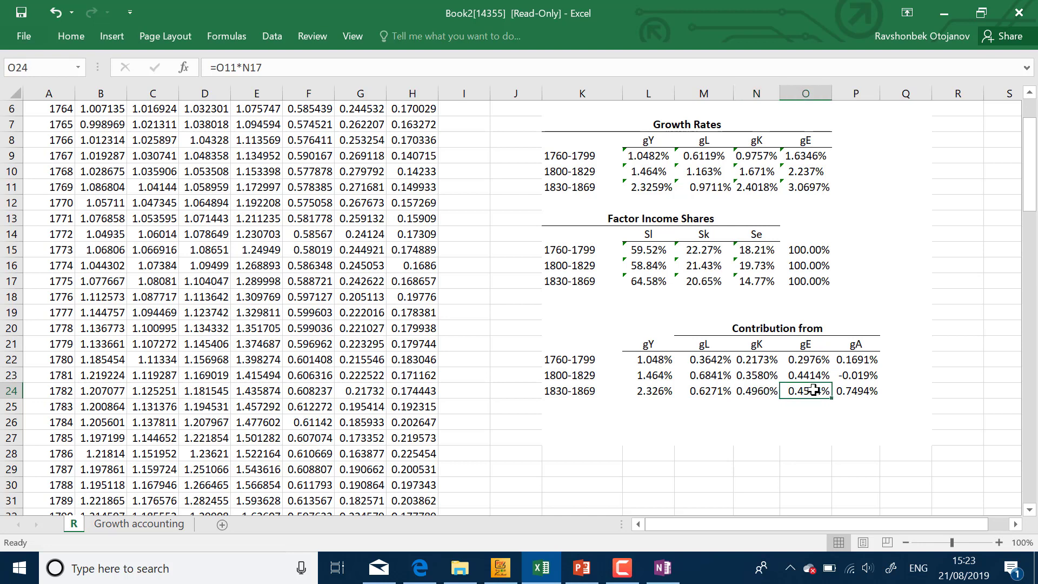
left_click(764, 391)
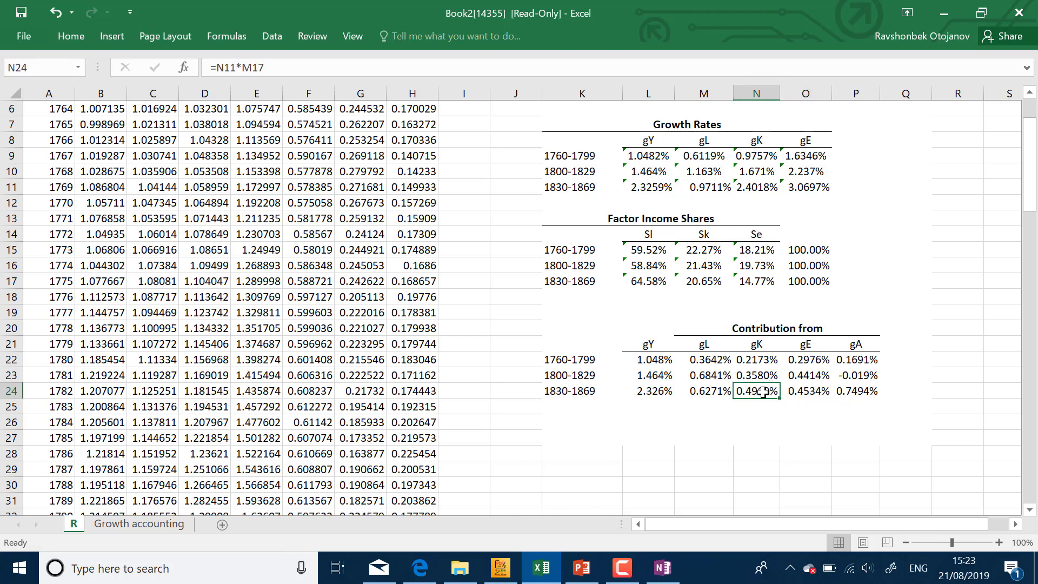
left_click(814, 391)
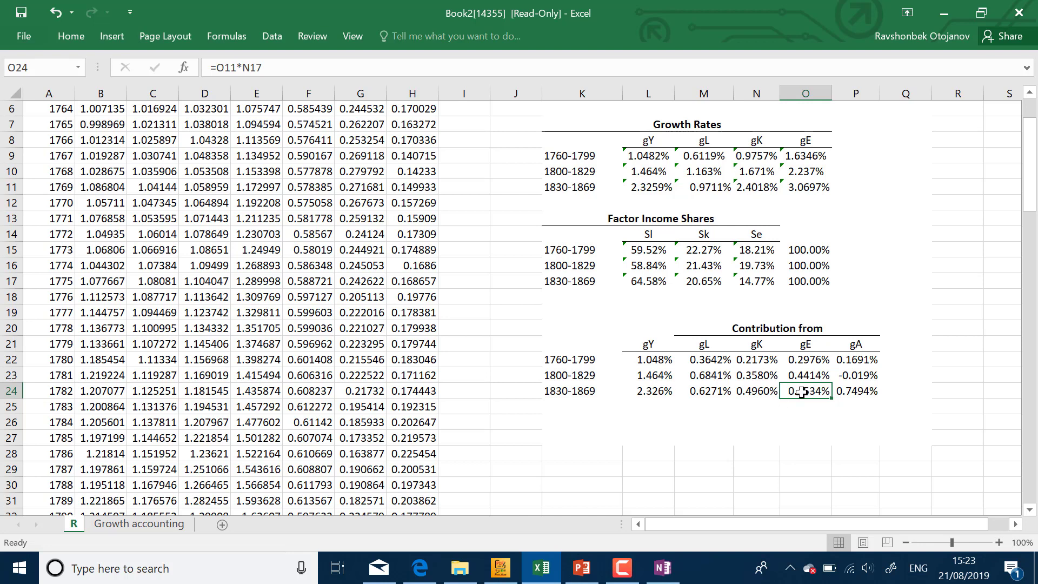
left_click(854, 391)
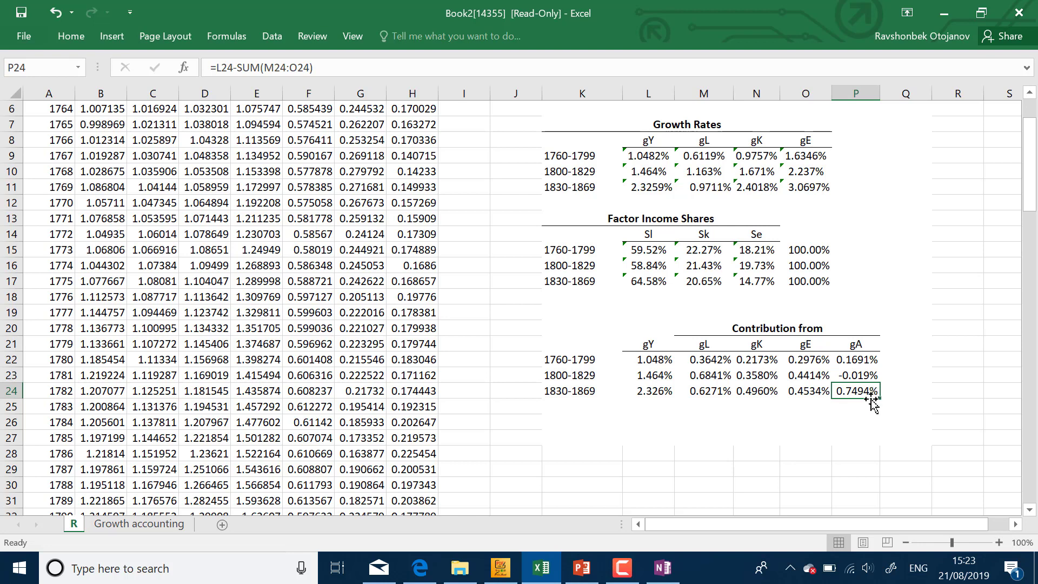
left_click(657, 396)
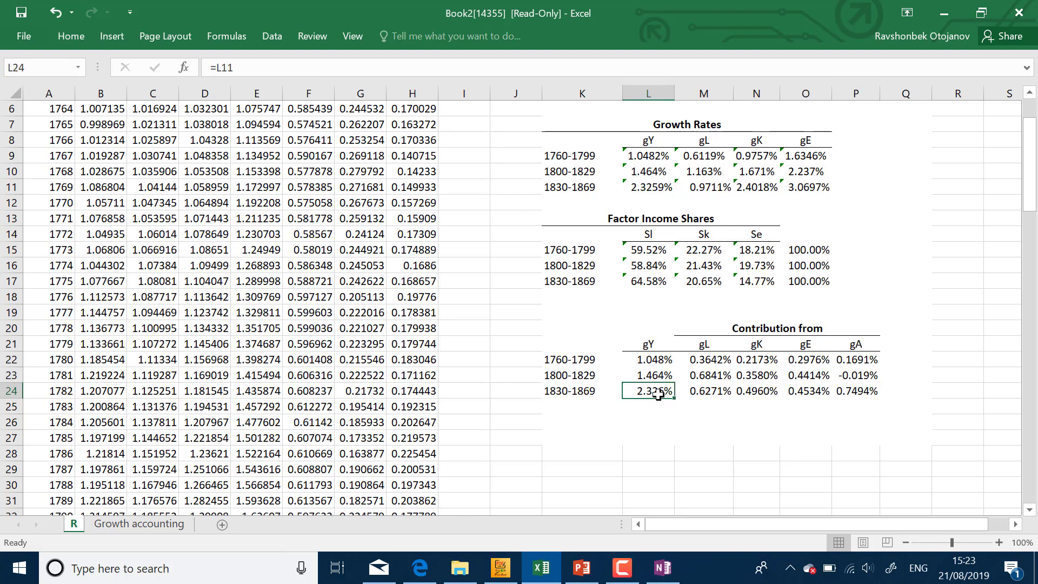
left_click(863, 394)
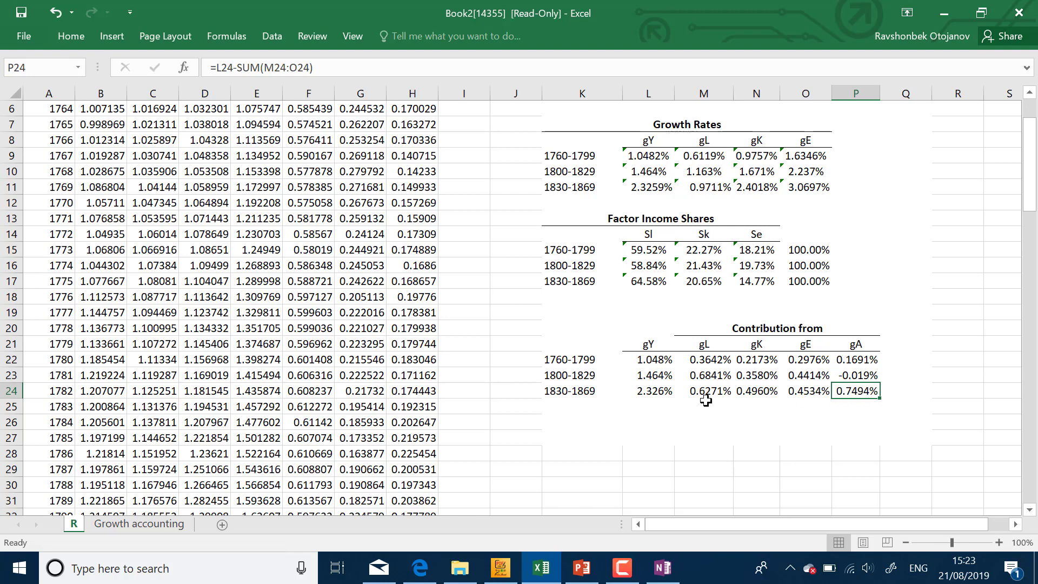
Compare gY with the gL, gK, gE and gA contributions for 1830-1869 and for 1800-1829, focusing on gE and gA in 1800-1829
left_click(657, 392)
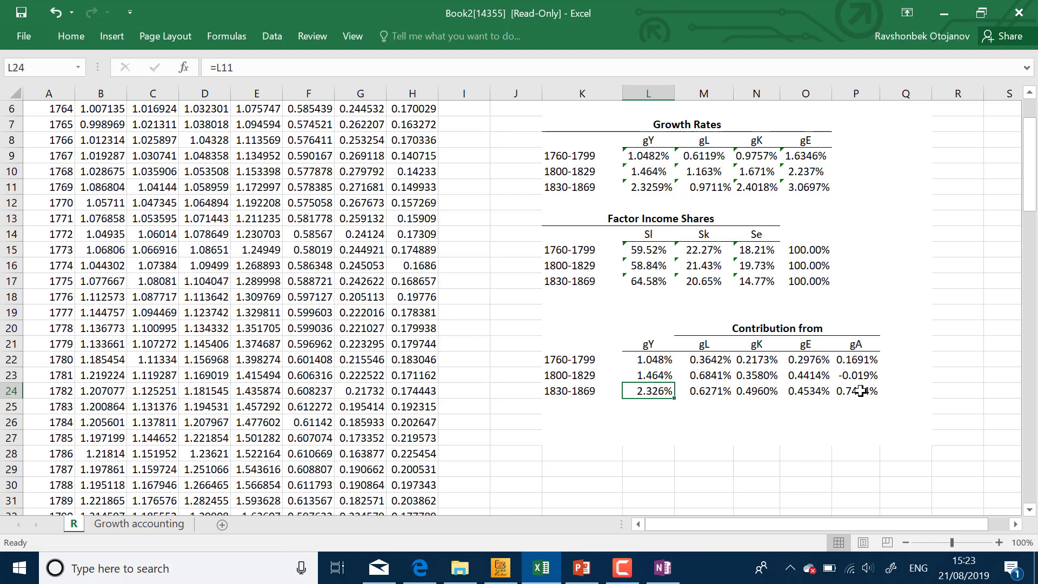
left_click_drag(854, 391, 696, 394)
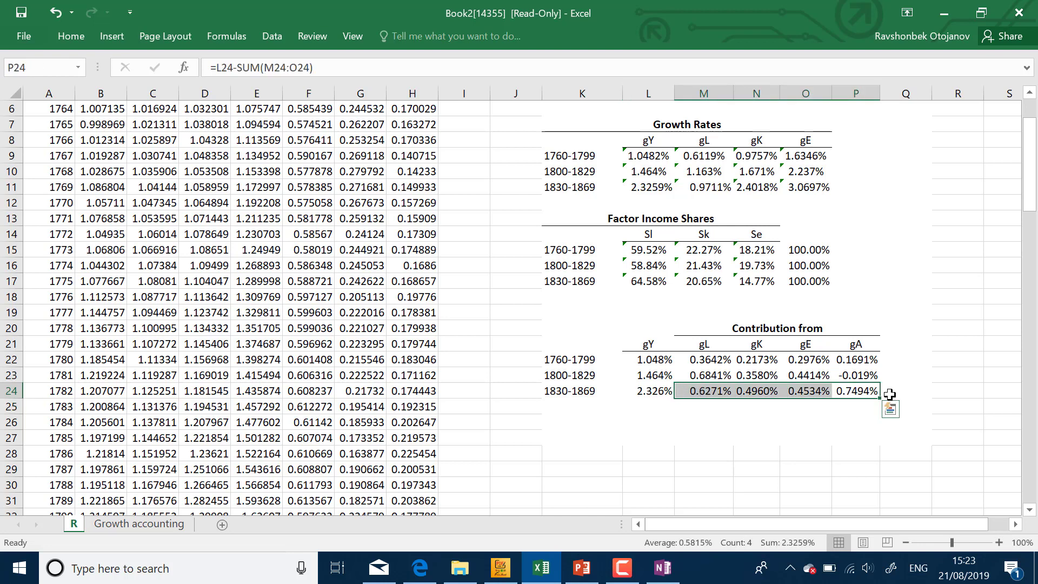
left_click(854, 375)
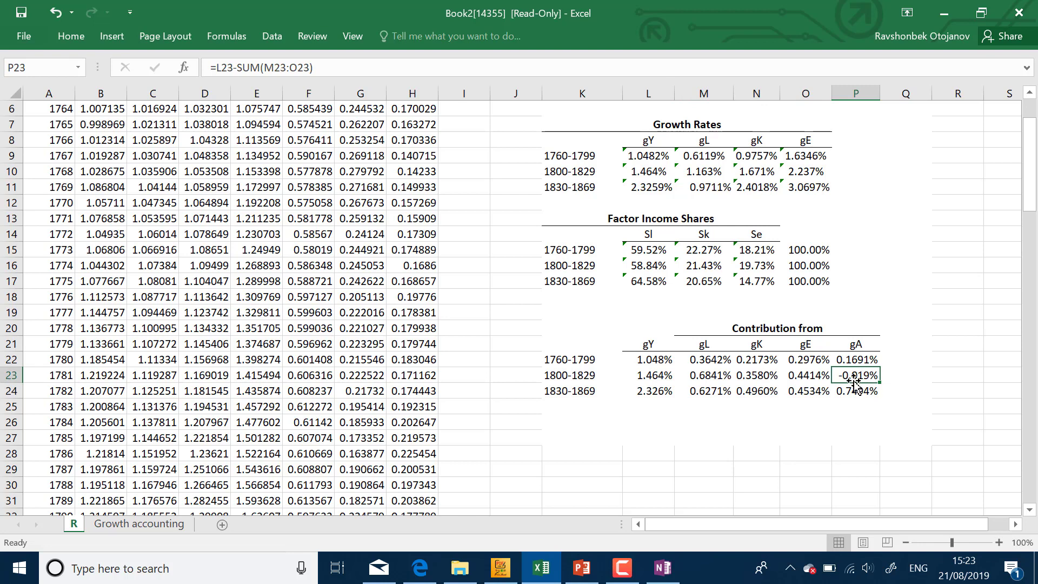
left_click(665, 377)
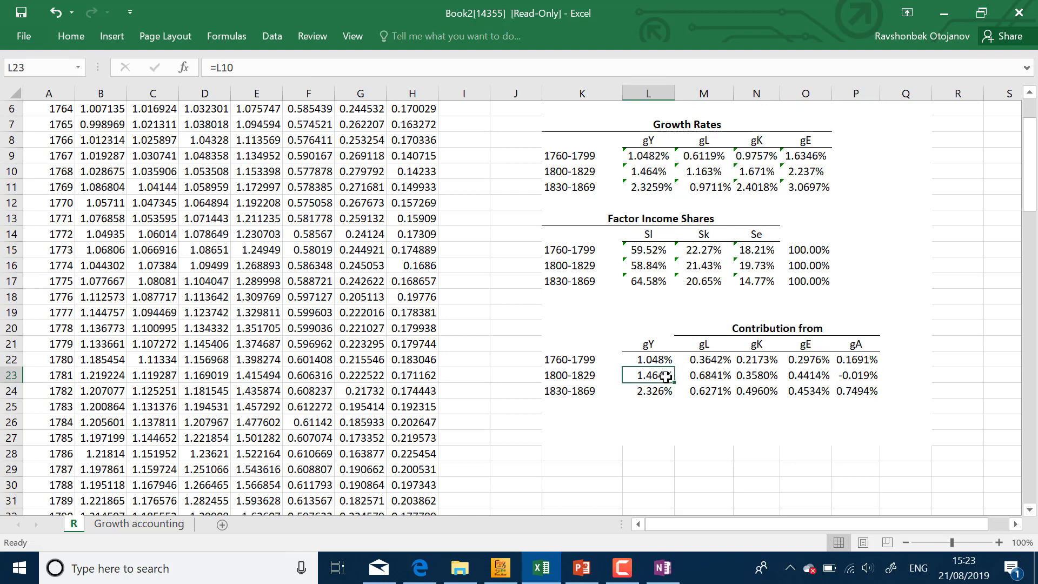
left_click(704, 376)
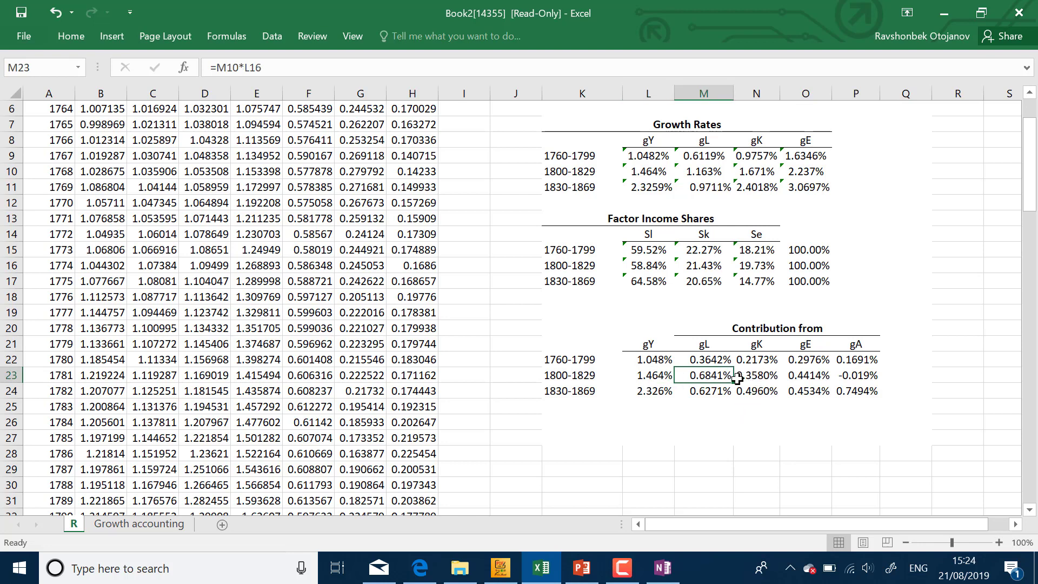
left_click(827, 381)
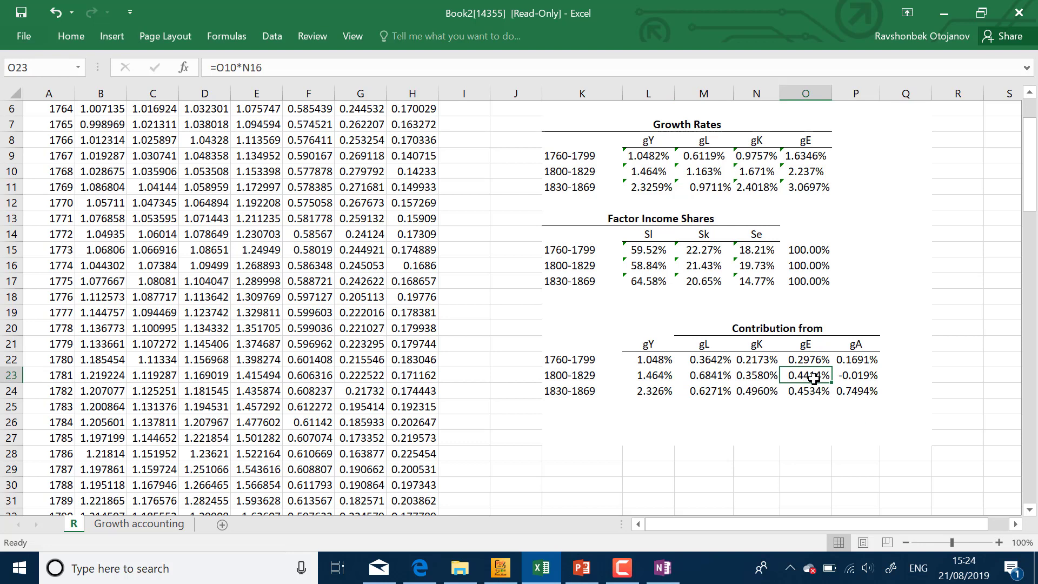
left_click(849, 373)
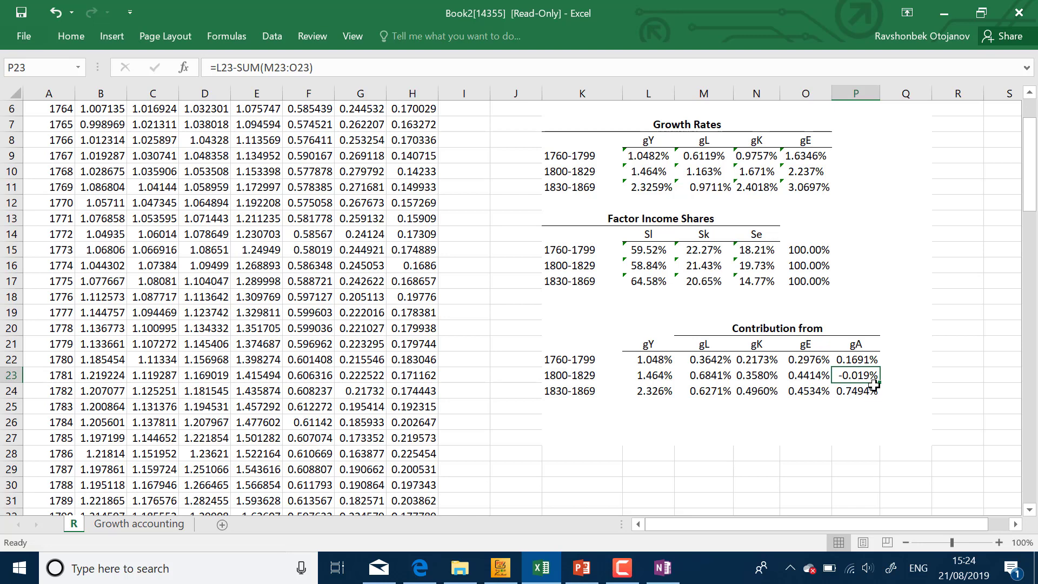
left_click(810, 376)
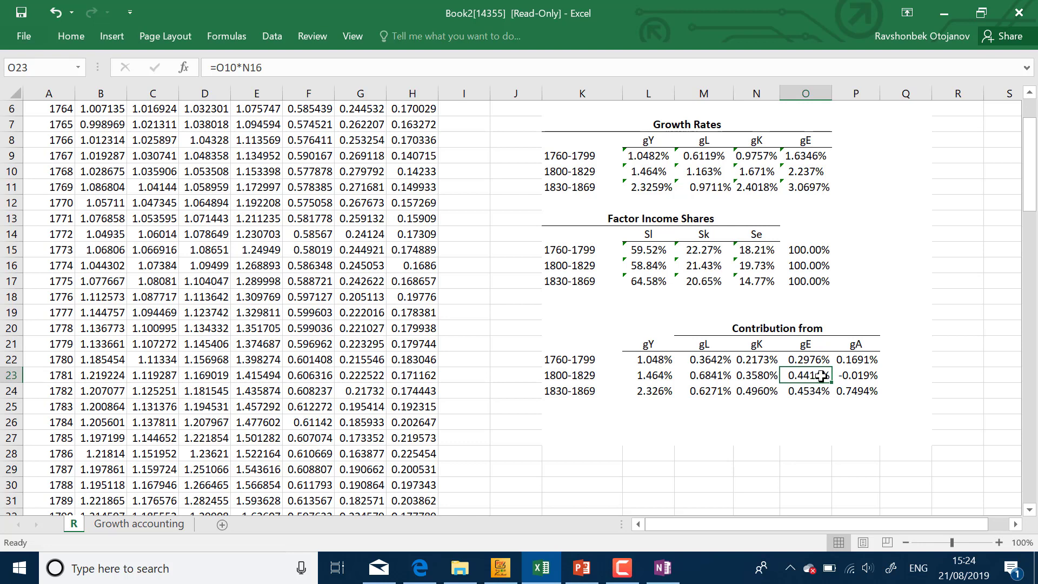
left_click(855, 373)
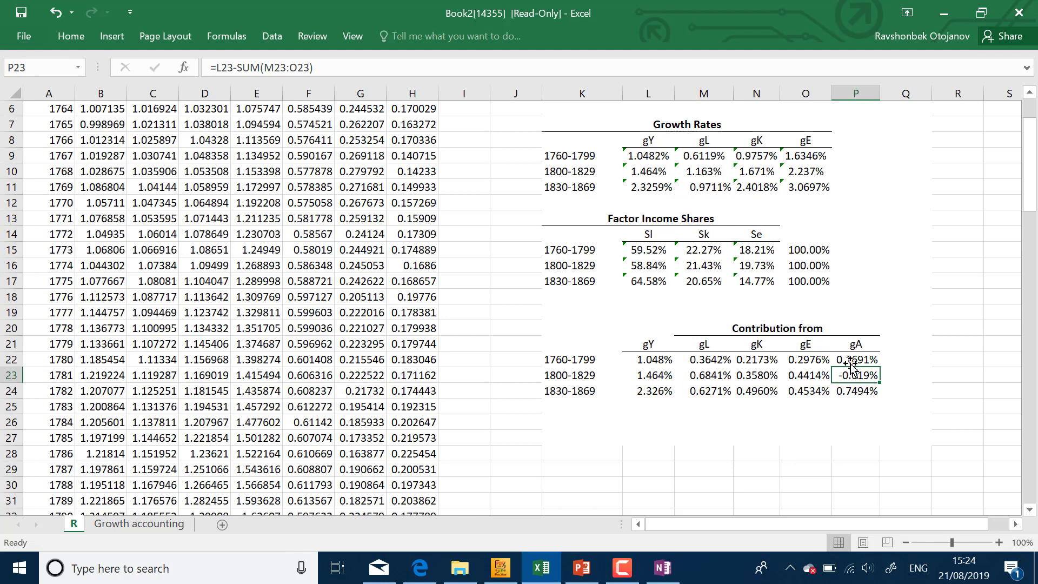
Review the whole contribution table across the three periods, comparing the combined gL, gK and gE contributions with gY
left_click_drag(847, 360, 664, 393)
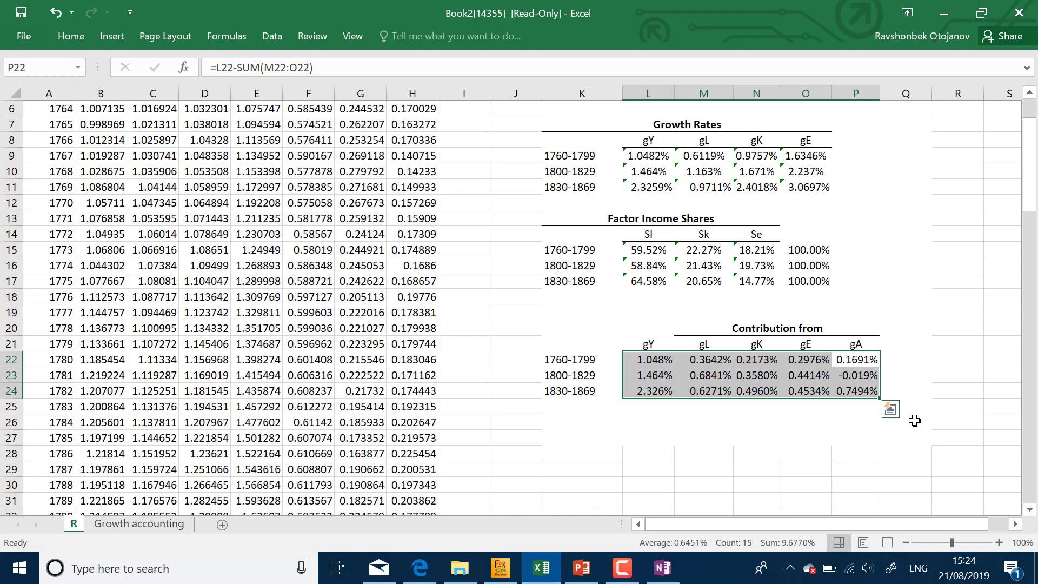
left_click(844, 408)
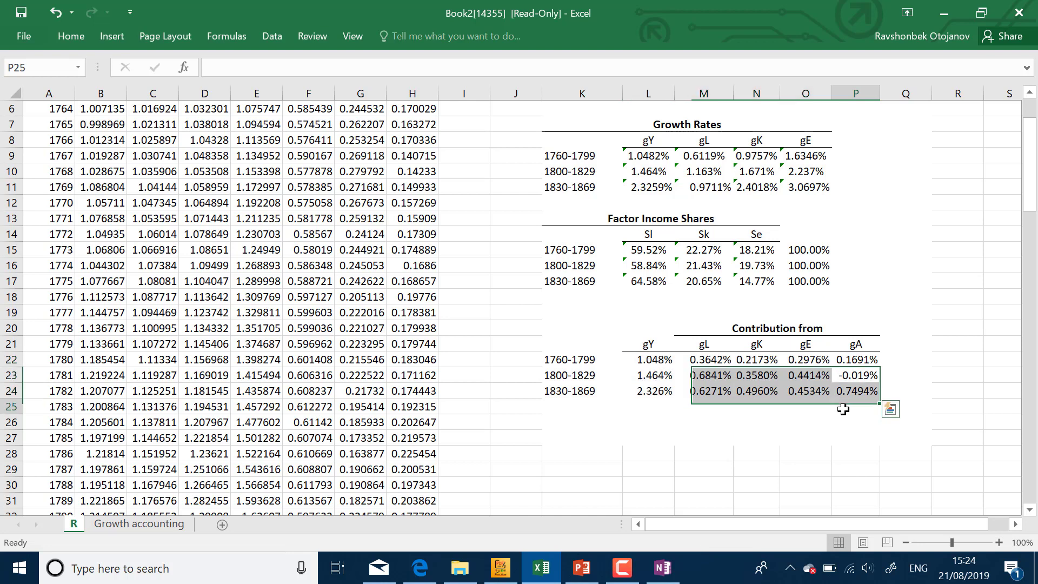
left_click_drag(708, 361, 829, 389)
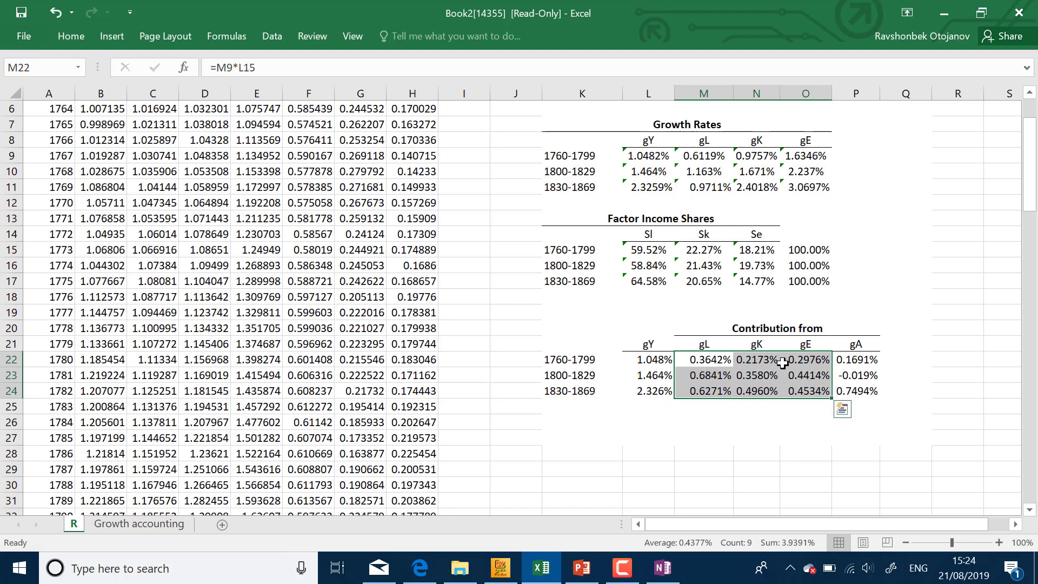
left_click(661, 359)
left_click(660, 359)
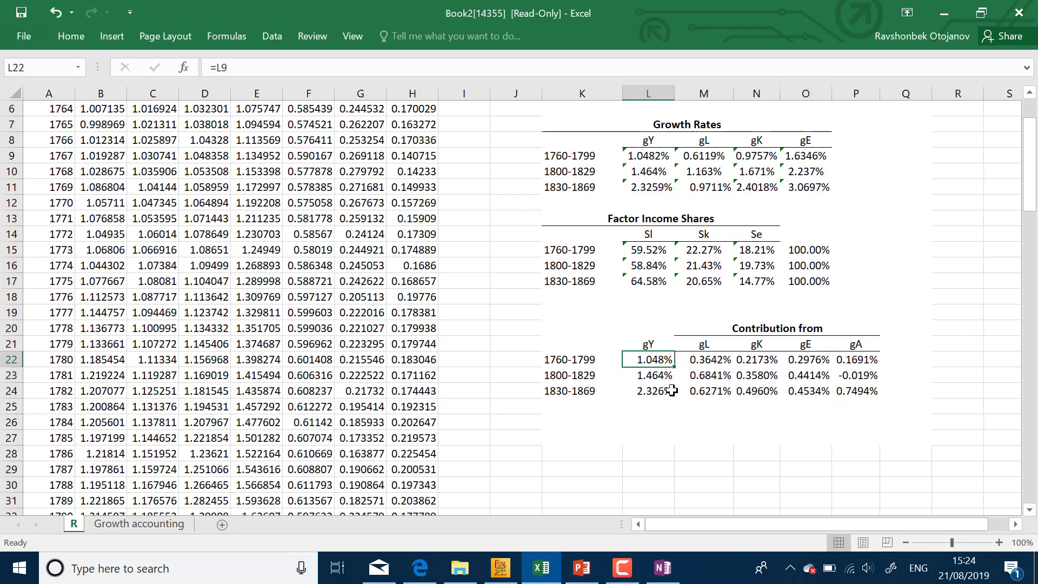
scroll(768, 389, "up", 2)
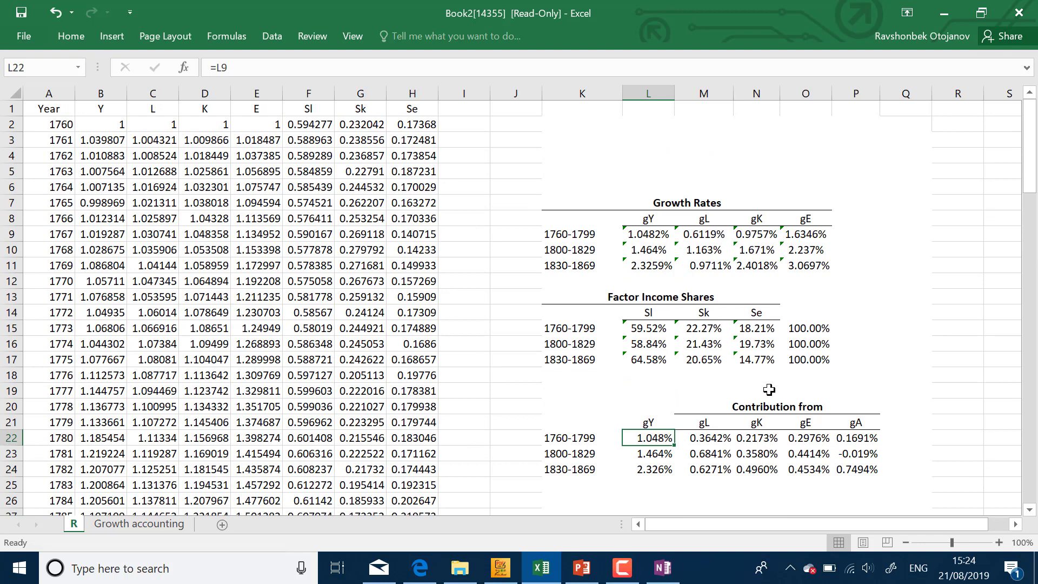
Switch to the Energy and Growth presentation in PowerPoint, showing the Growth Accounting slide
mouse_move(626, 578)
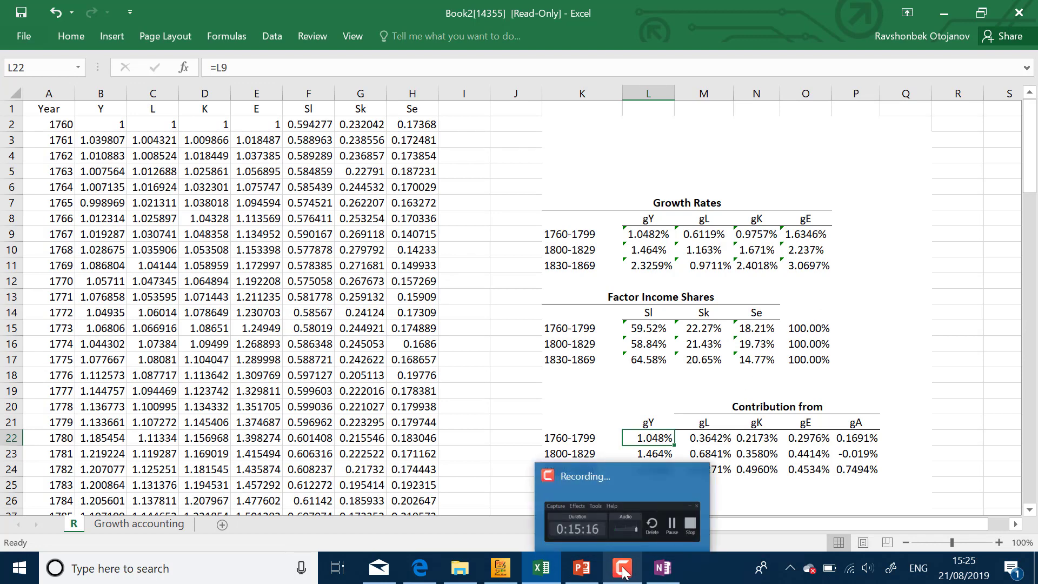
left_click(596, 576)
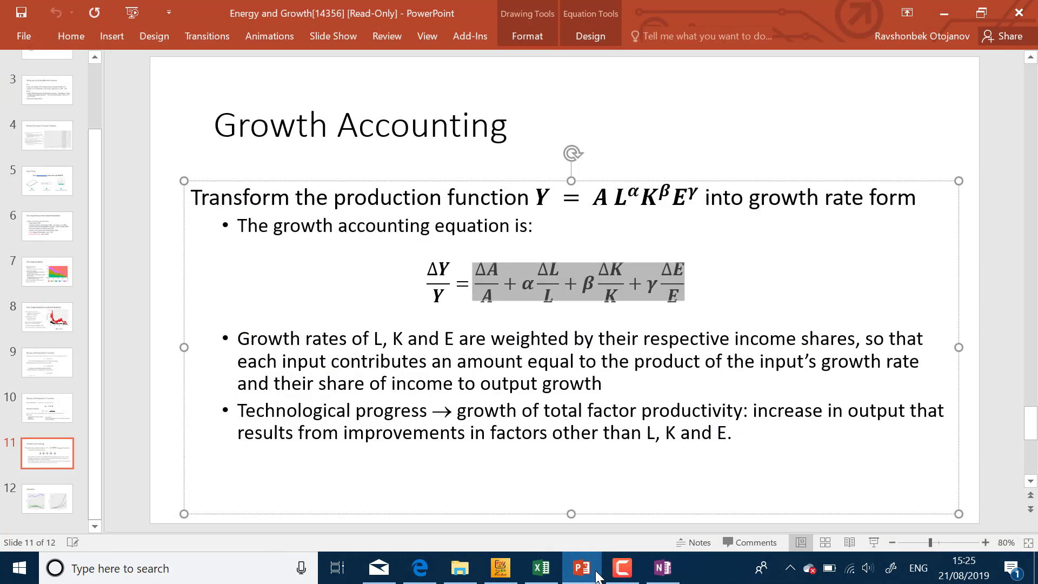